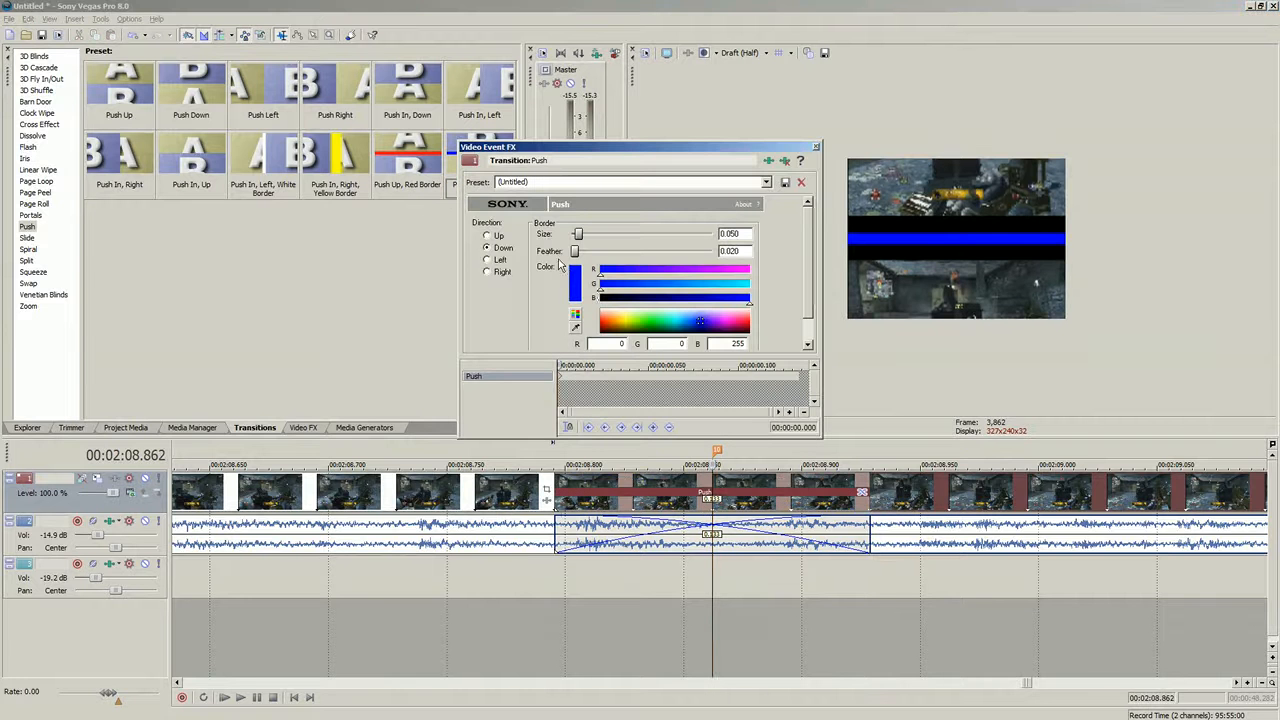
- Set the first Push transition's border color to black and close the transition settings
{"action": "left_click", "coordinate": [613, 306]}
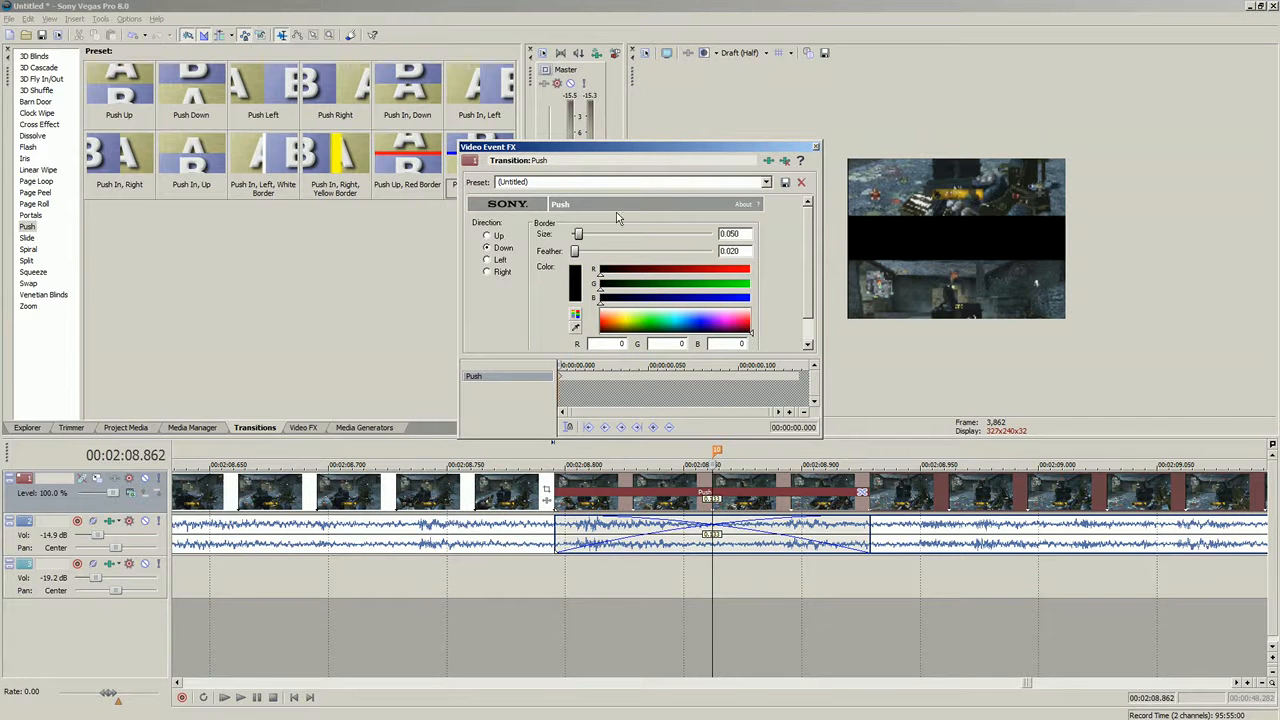
{"action": "left_click", "coordinate": [816, 147]}
- Open the second Push transition's settings, set its direction to Up, and close the dialog
{"action": "scroll", "coordinate": [865, 505], "scroll_direction": "down", "scroll_amount": 4}
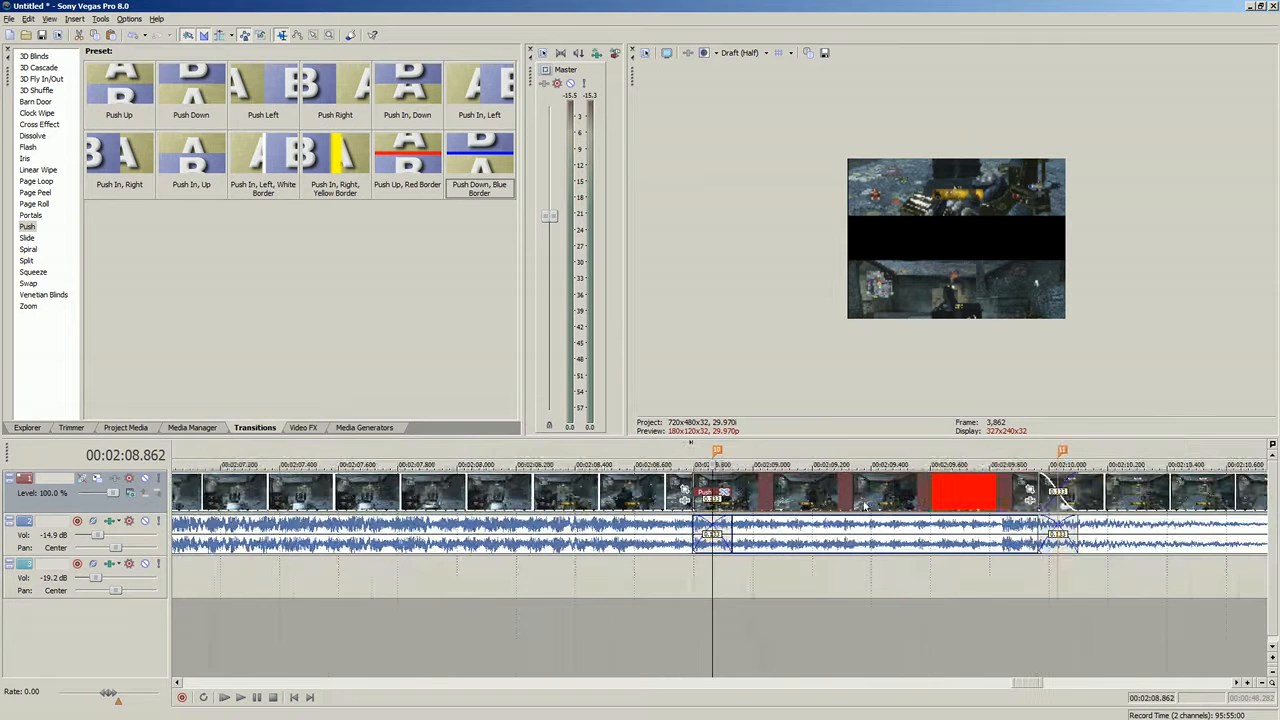
{"action": "left_click", "coordinate": [1068, 503]}
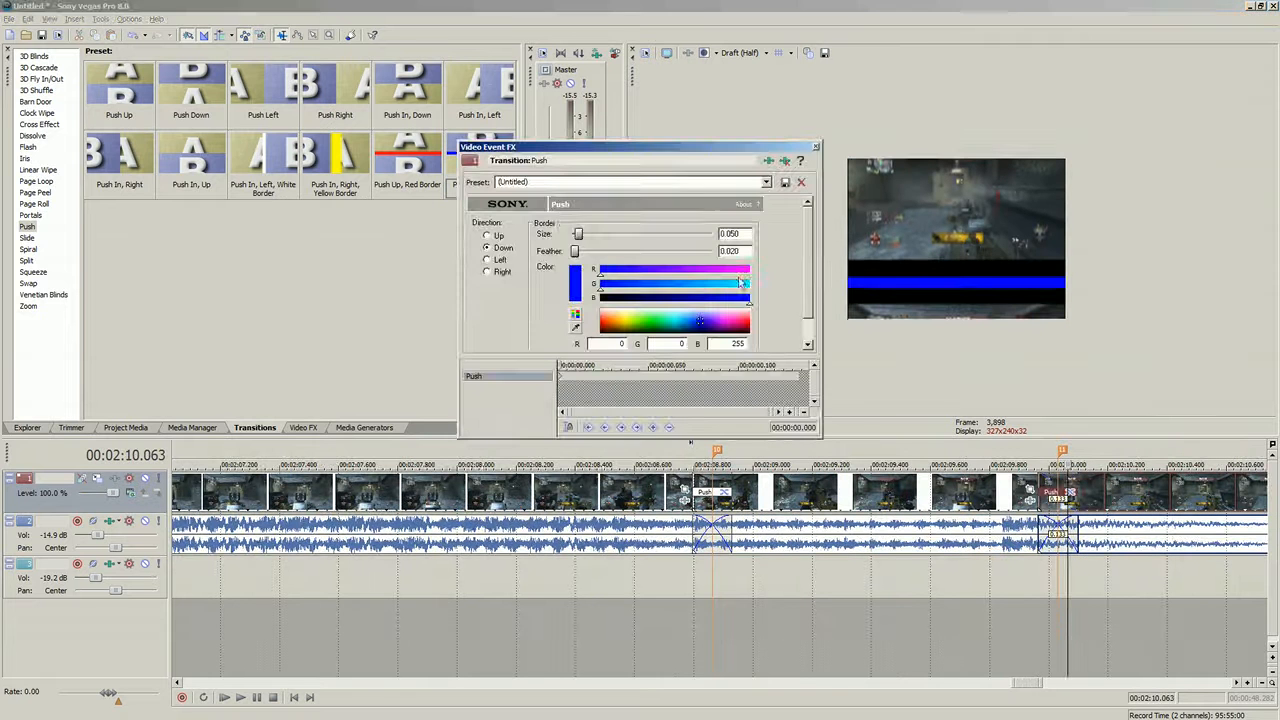
{"action": "mouse_move", "coordinate": [581, 238]}
{"action": "left_mouse_down"}
{"action": "mouse_move", "coordinate": [567, 235]}
{"action": "mouse_move", "coordinate": [580, 233]}
{"action": "left_mouse_up"}
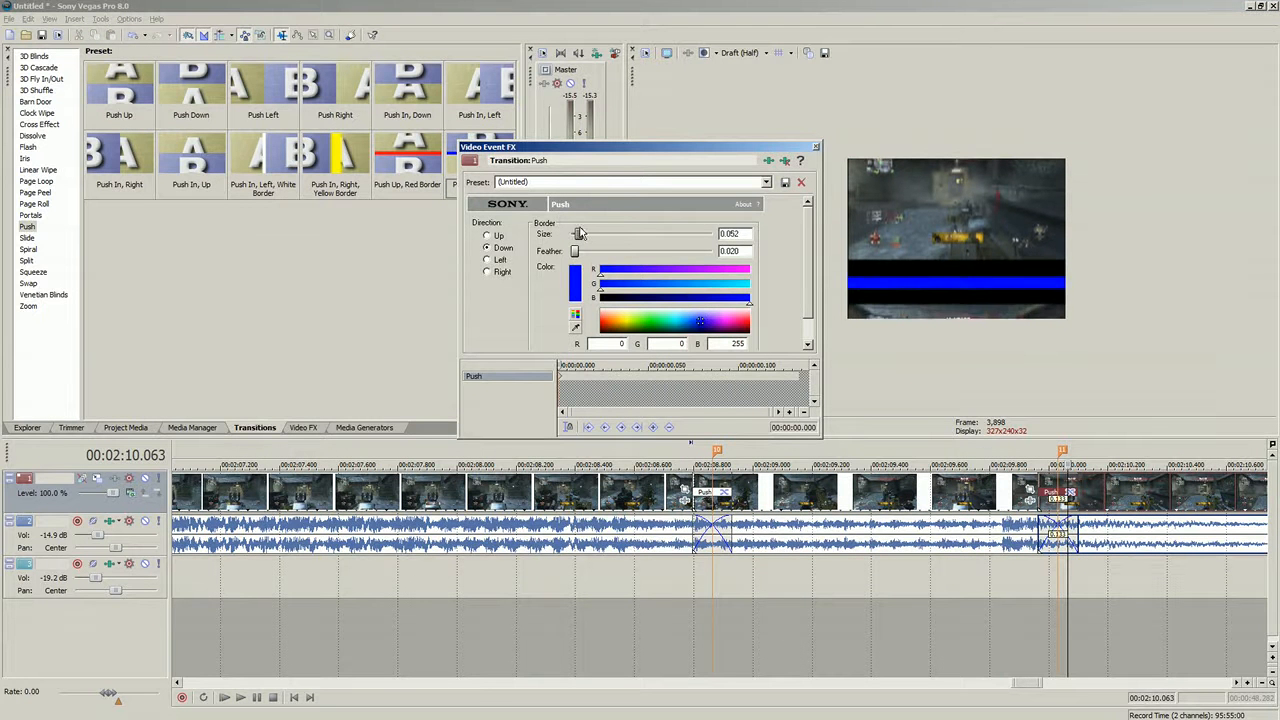
{"action": "left_click", "coordinate": [488, 236]}
{"action": "left_click", "coordinate": [817, 148]}
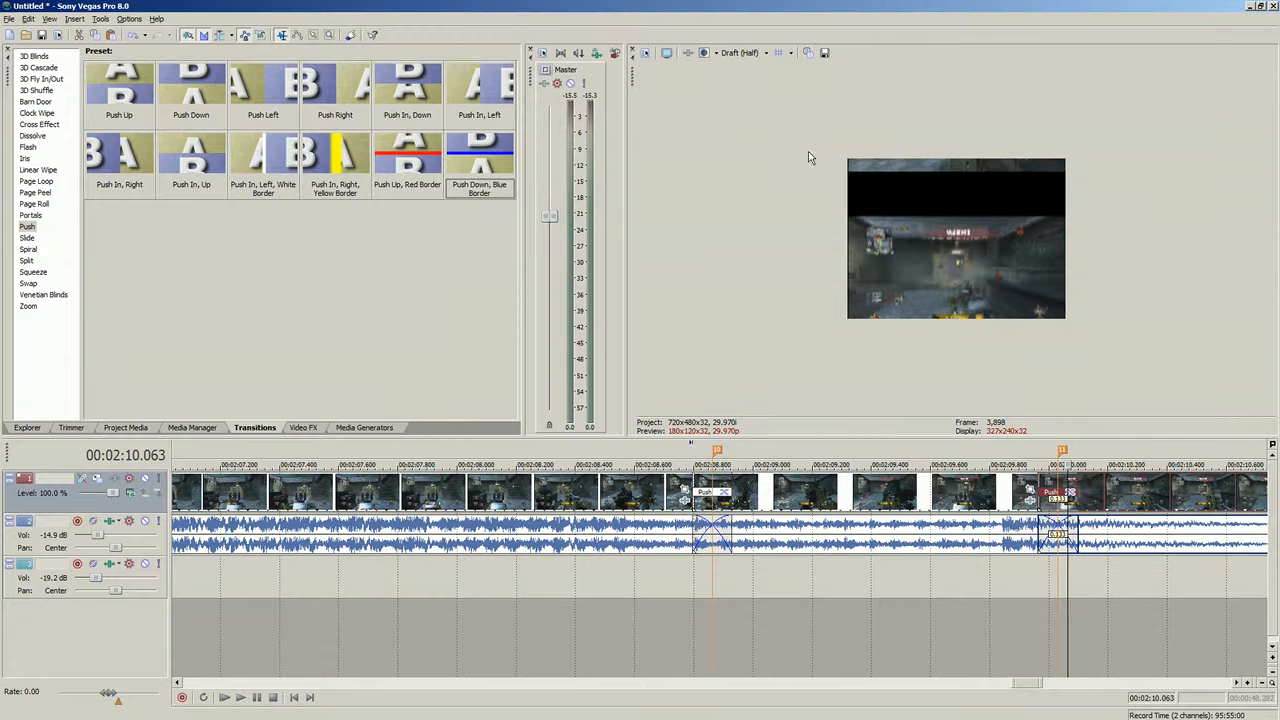
- Play back the timeline from just before the first transition to preview it
{"action": "left_click", "coordinate": [446, 620]}
{"action": "left_click", "coordinate": [241, 698]}
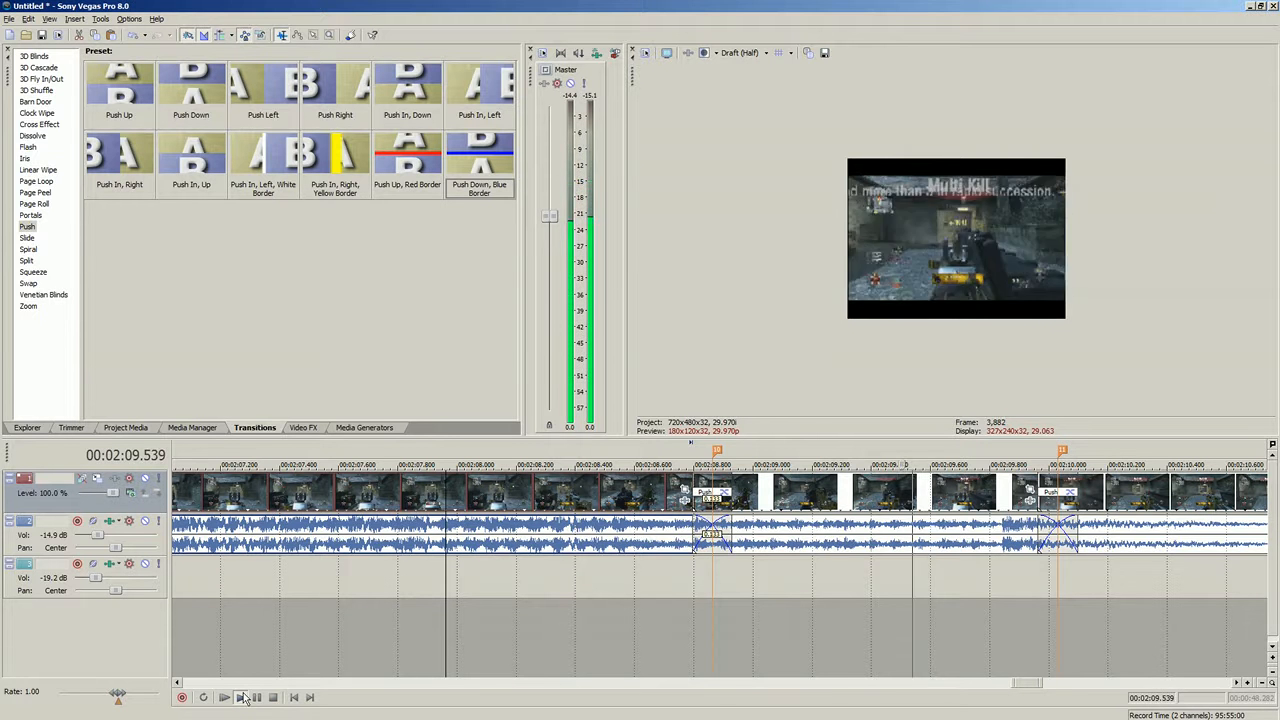
{"action": "left_click", "coordinate": [243, 698]}
{"action": "key", "text": "Return"}
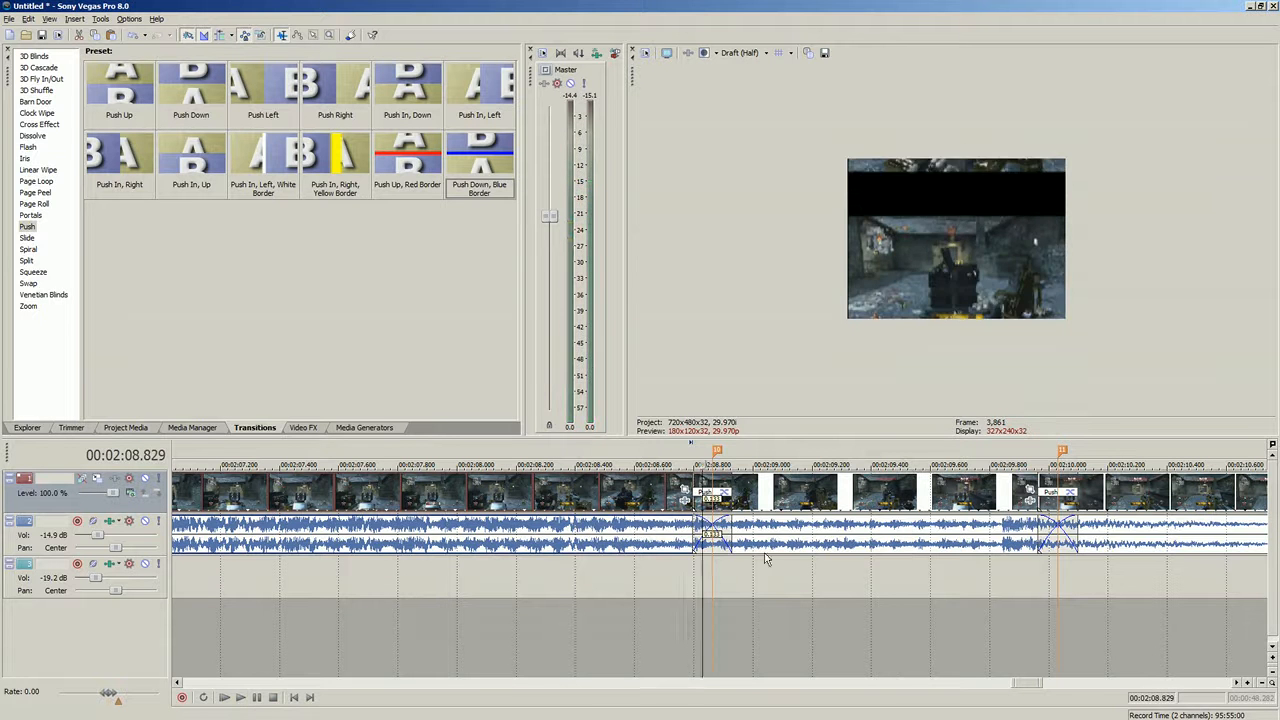
- Trim the end of the audio event between the two transitions back to near the first transition
{"action": "left_click", "coordinate": [892, 535]}
{"action": "scroll", "coordinate": [894, 530], "scroll_direction": "down", "scroll_amount": 1}
{"action": "left_click_drag", "start_coordinate": [788, 525], "coordinate": [708, 535]}
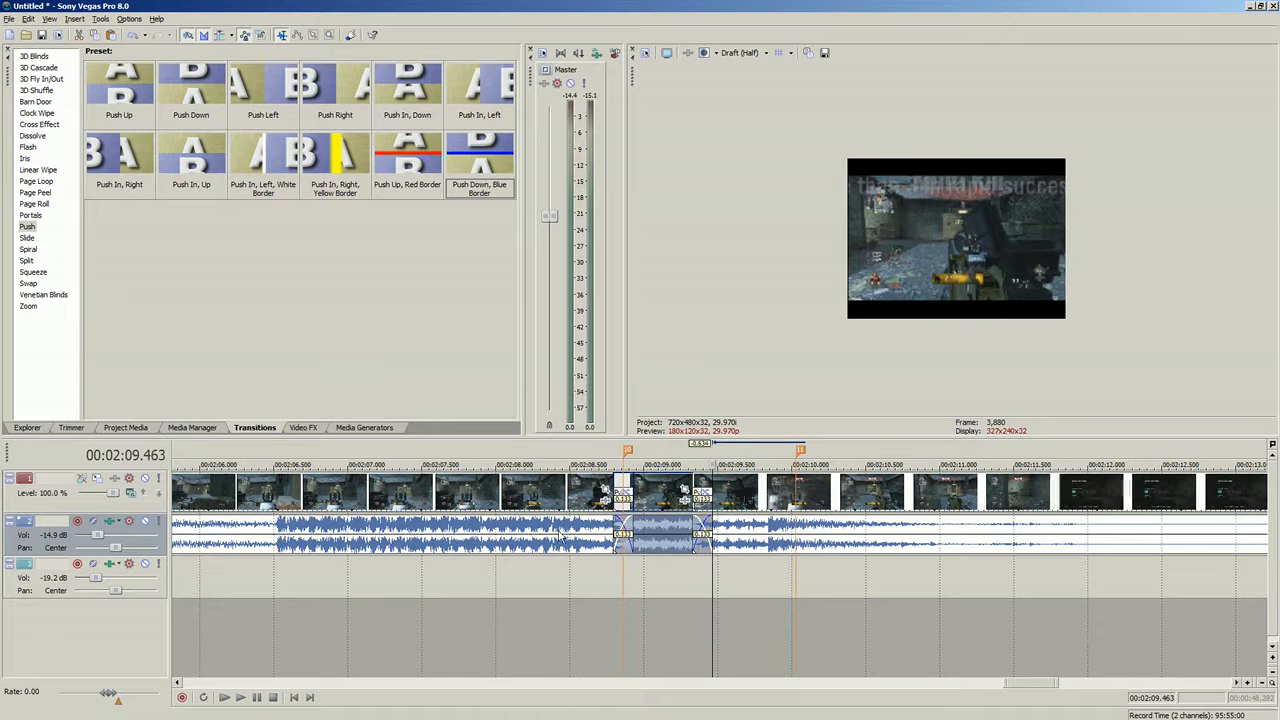
{"action": "left_click", "coordinate": [555, 537]}
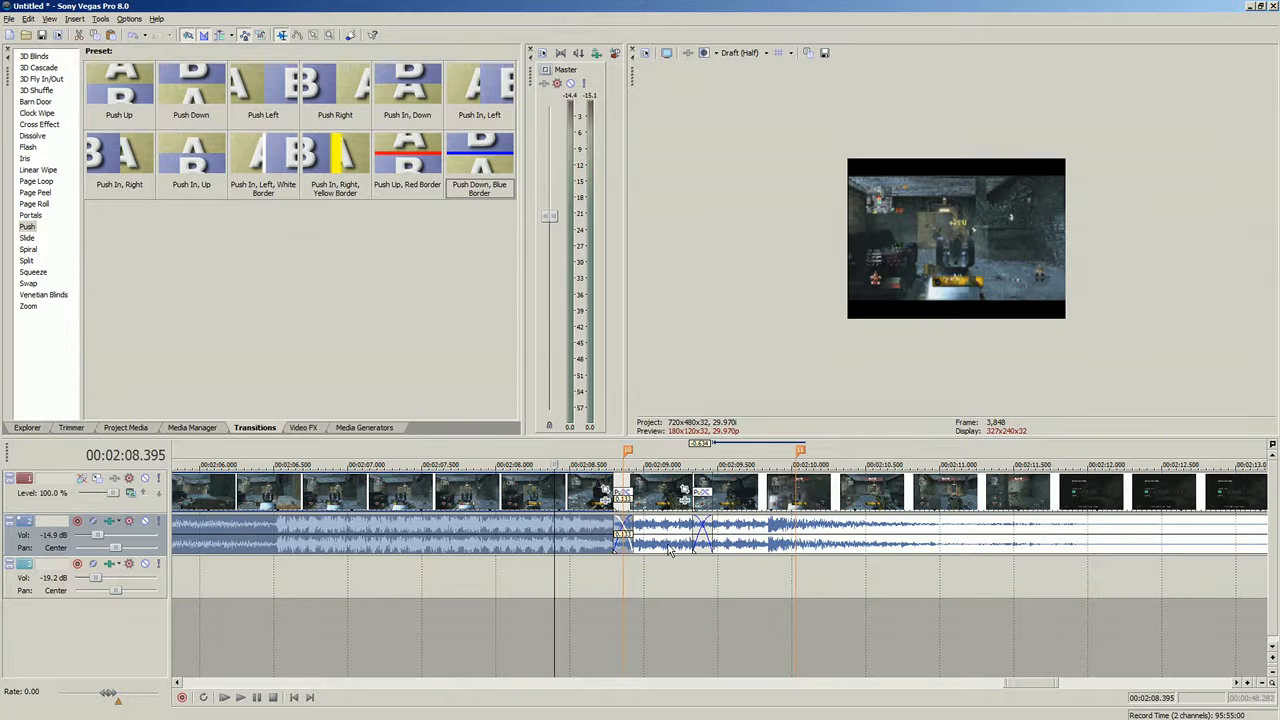
{"action": "left_click", "coordinate": [590, 532]}
- Switch to the Firefox chat window, send the message "maybe", and return to the editor
{"action": "key", "text": "alt+Tab"}
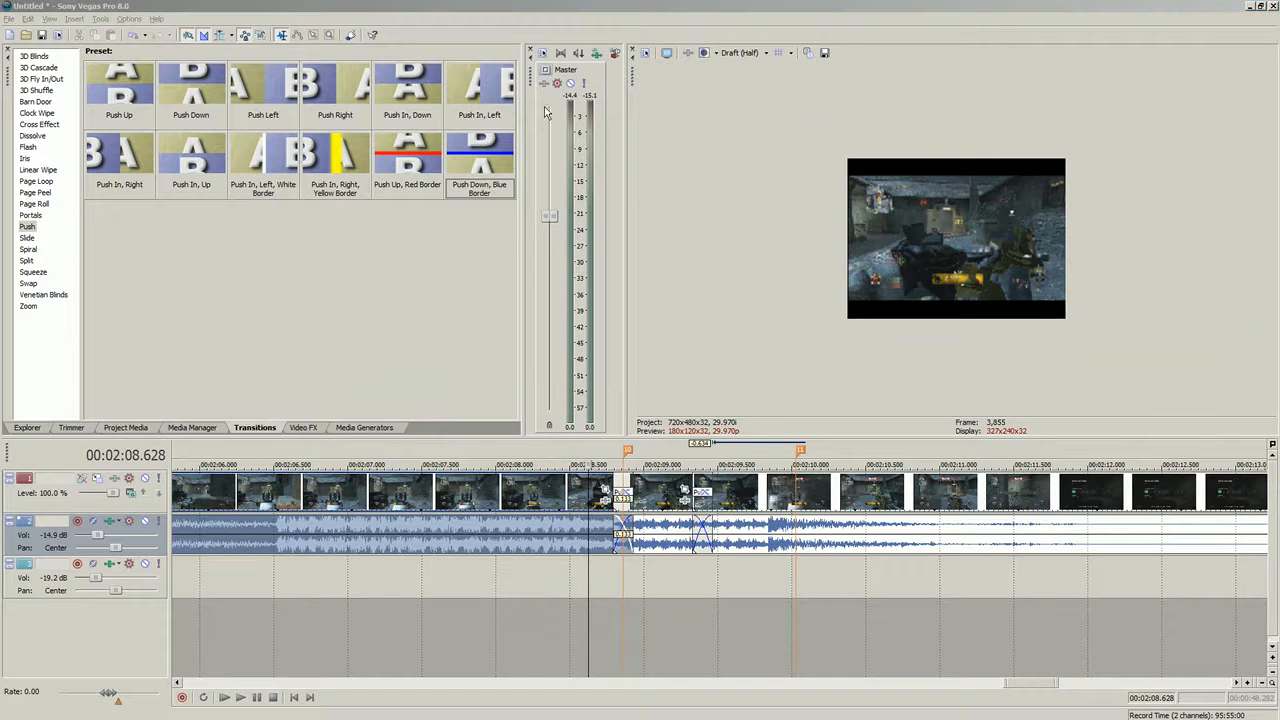
{"action": "left_click", "coordinate": [624, 497]}
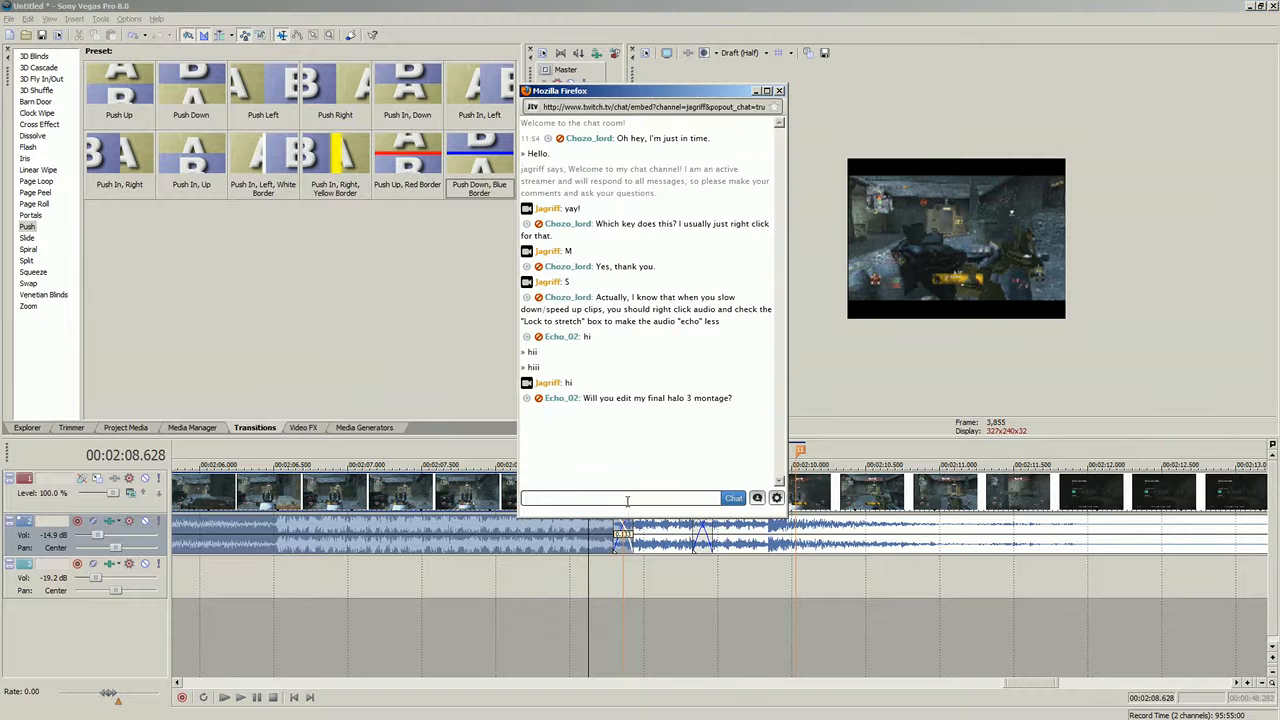
{"action": "type", "text": "maybe"}
{"action": "key", "text": "Return"}
{"action": "key", "text": "alt+Tab"}
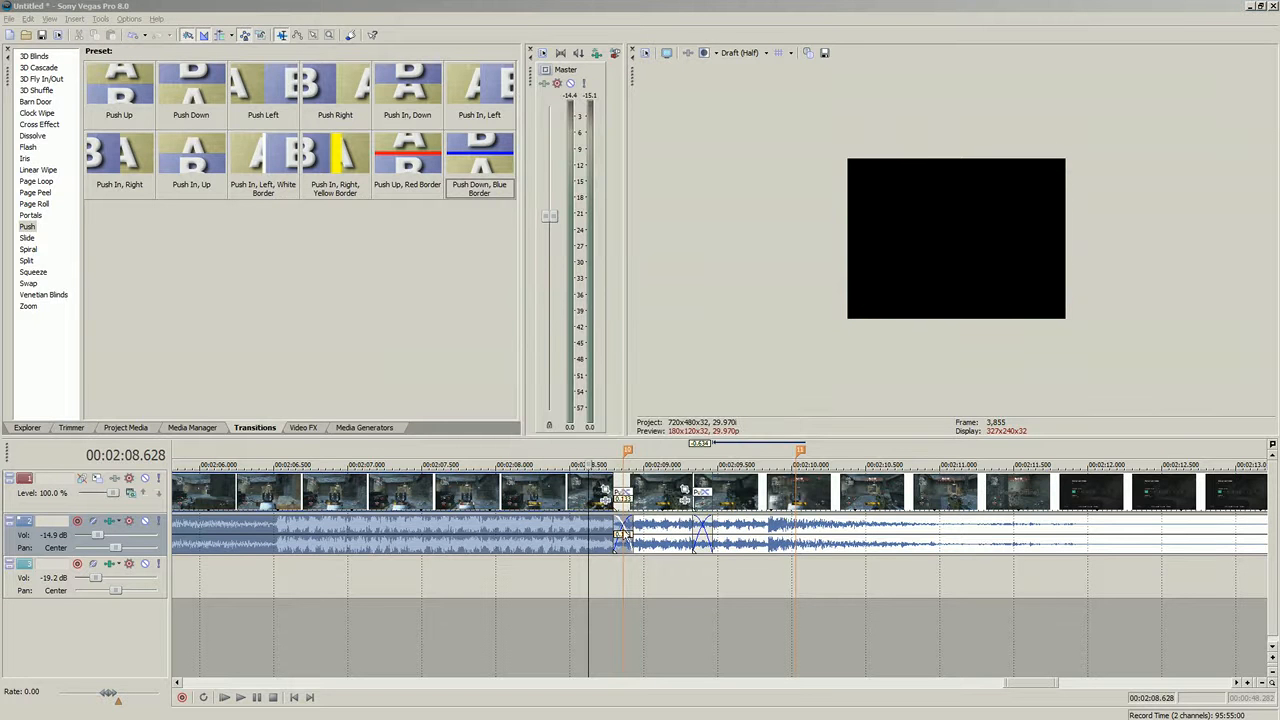
- Play back the edited section around the first transition to preview it
{"action": "left_click", "coordinate": [240, 697]}
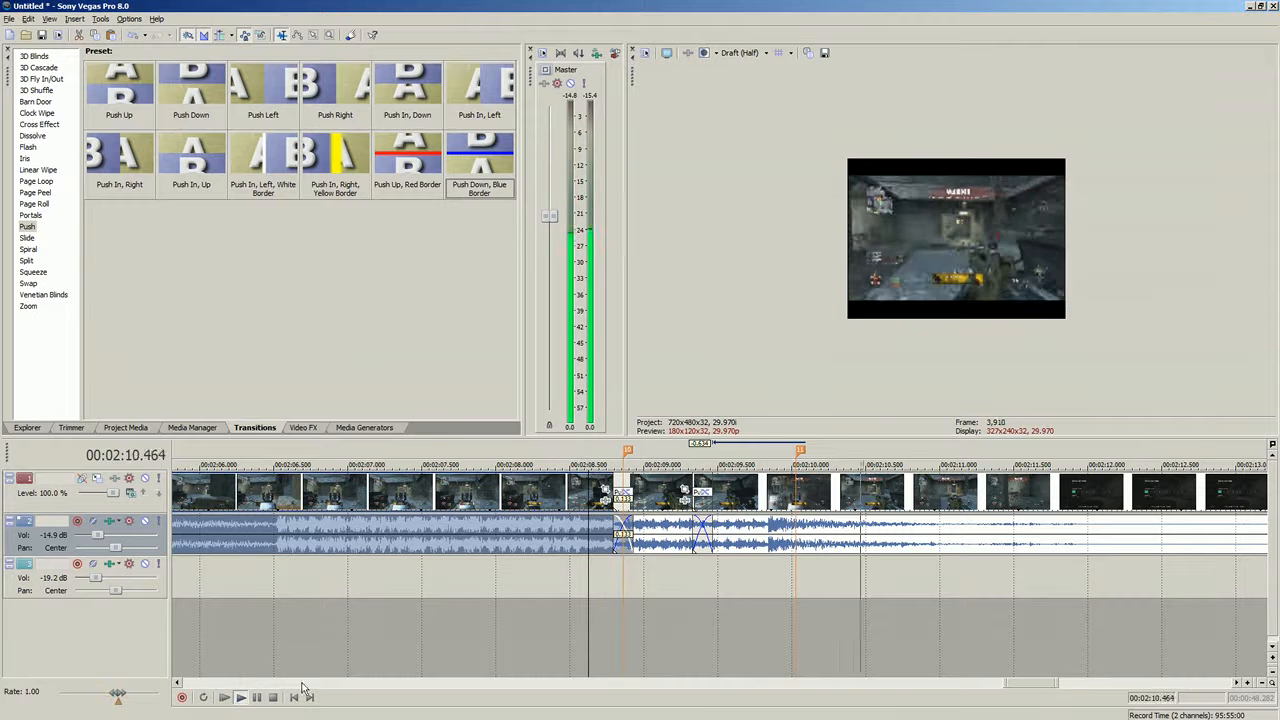
{"action": "left_click", "coordinate": [245, 698]}
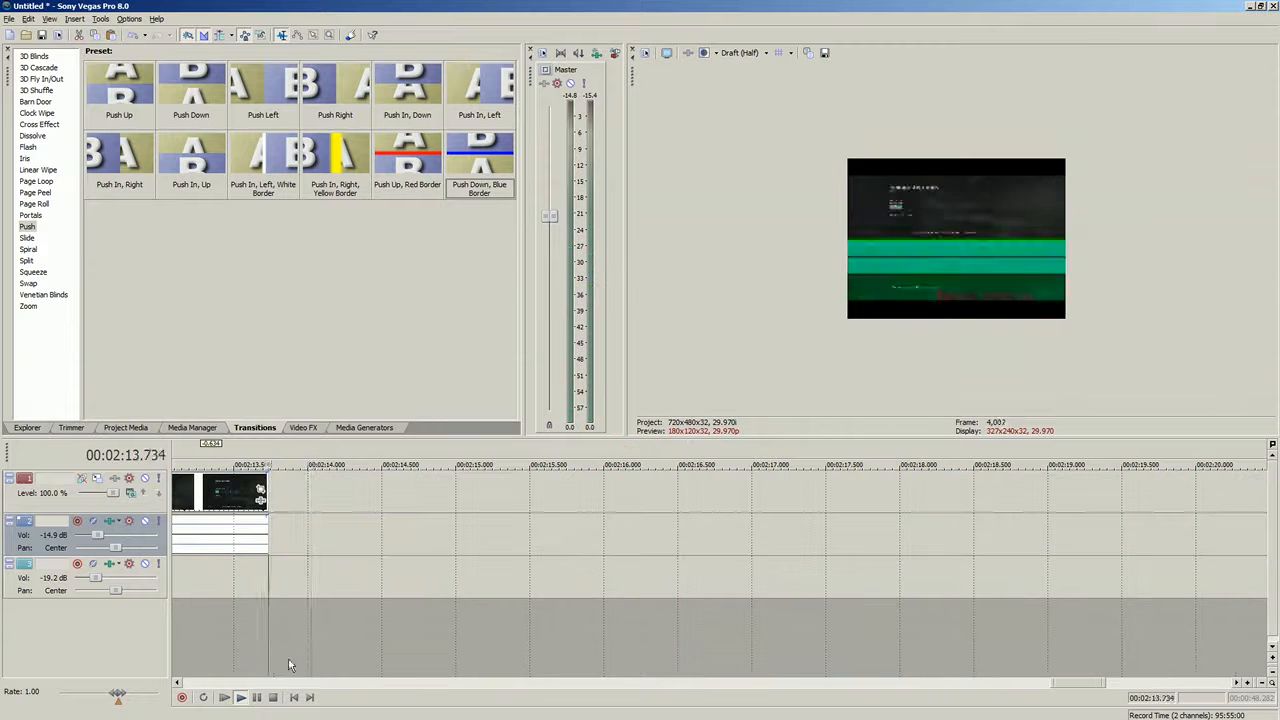
{"action": "left_click", "coordinate": [271, 698]}
{"action": "left_click", "coordinate": [612, 572]}
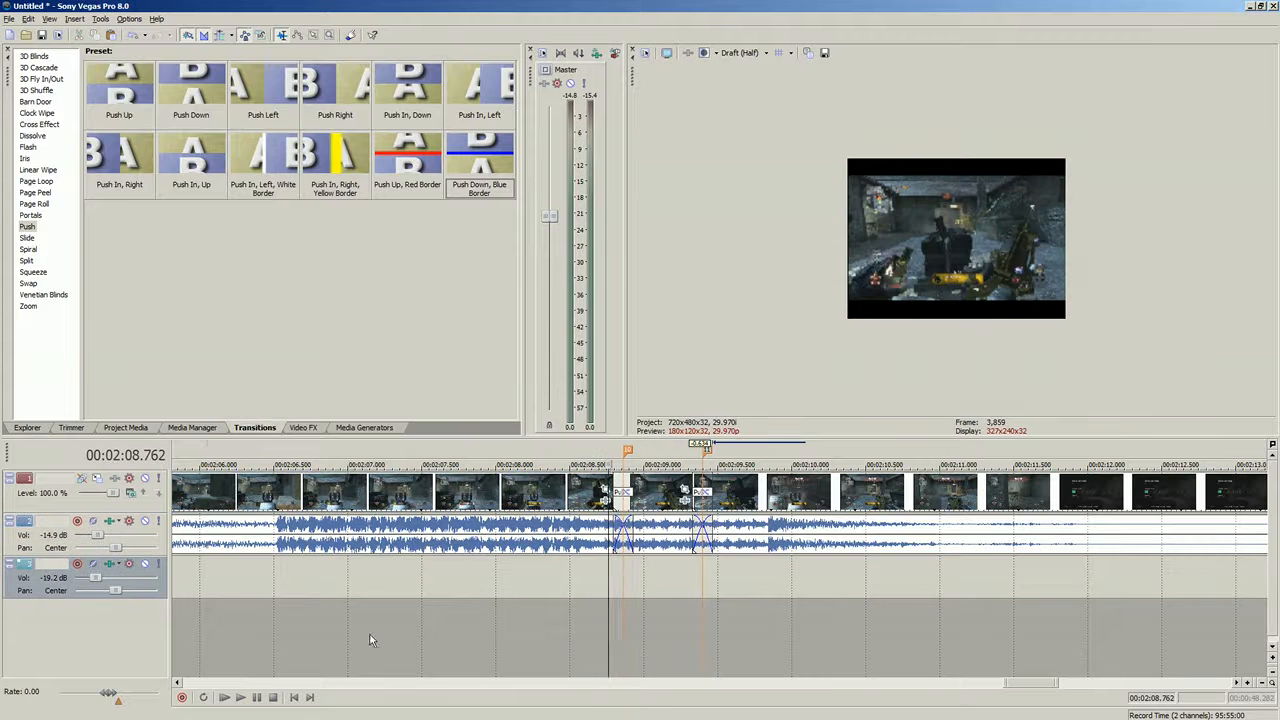
{"action": "left_click", "coordinate": [241, 697]}
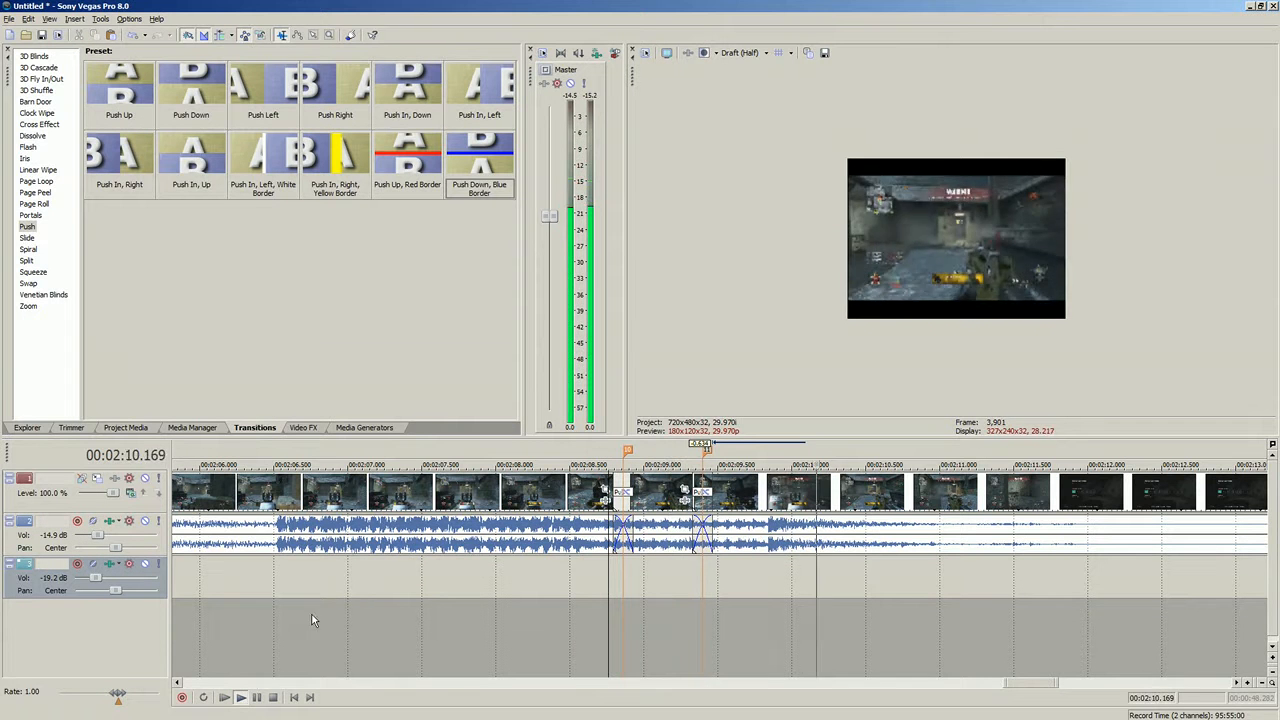
{"action": "left_click", "coordinate": [273, 698]}
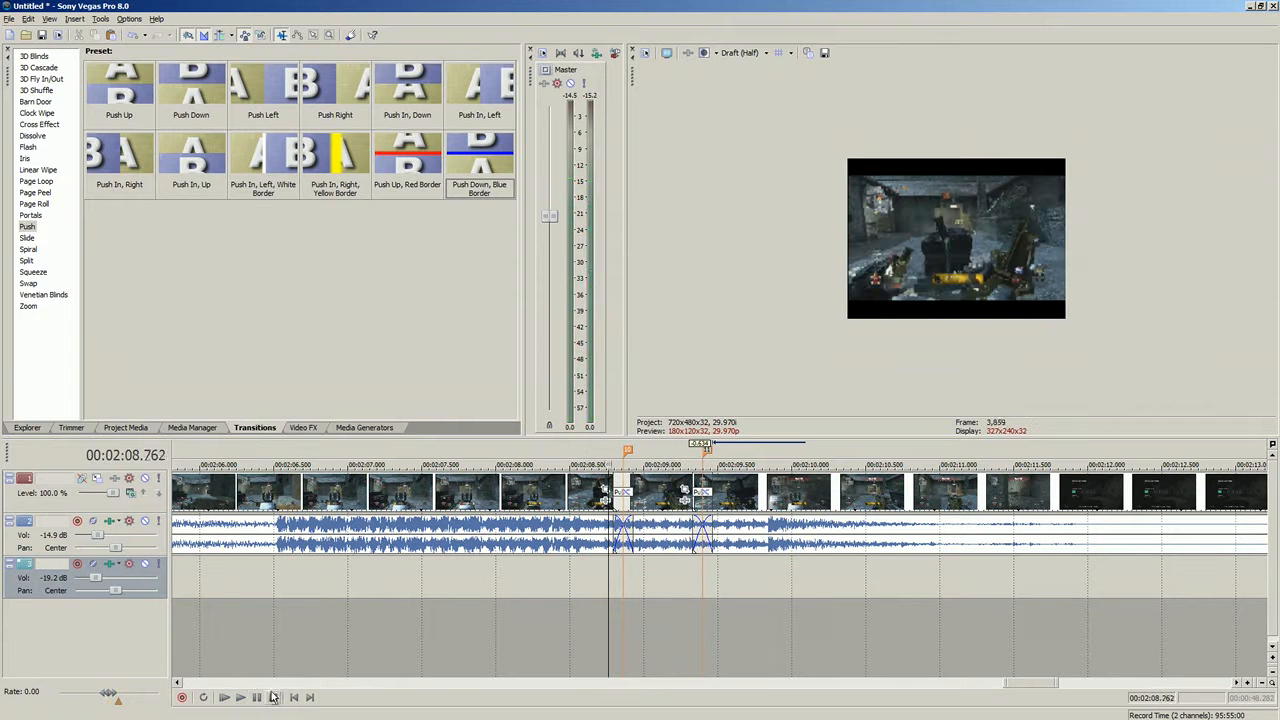
- Set the loop region to span from about 02:09.4 to 02:11.3 over the clip after the transition
{"action": "left_click", "coordinate": [535, 545]}
{"action": "left_click", "coordinate": [421, 580]}
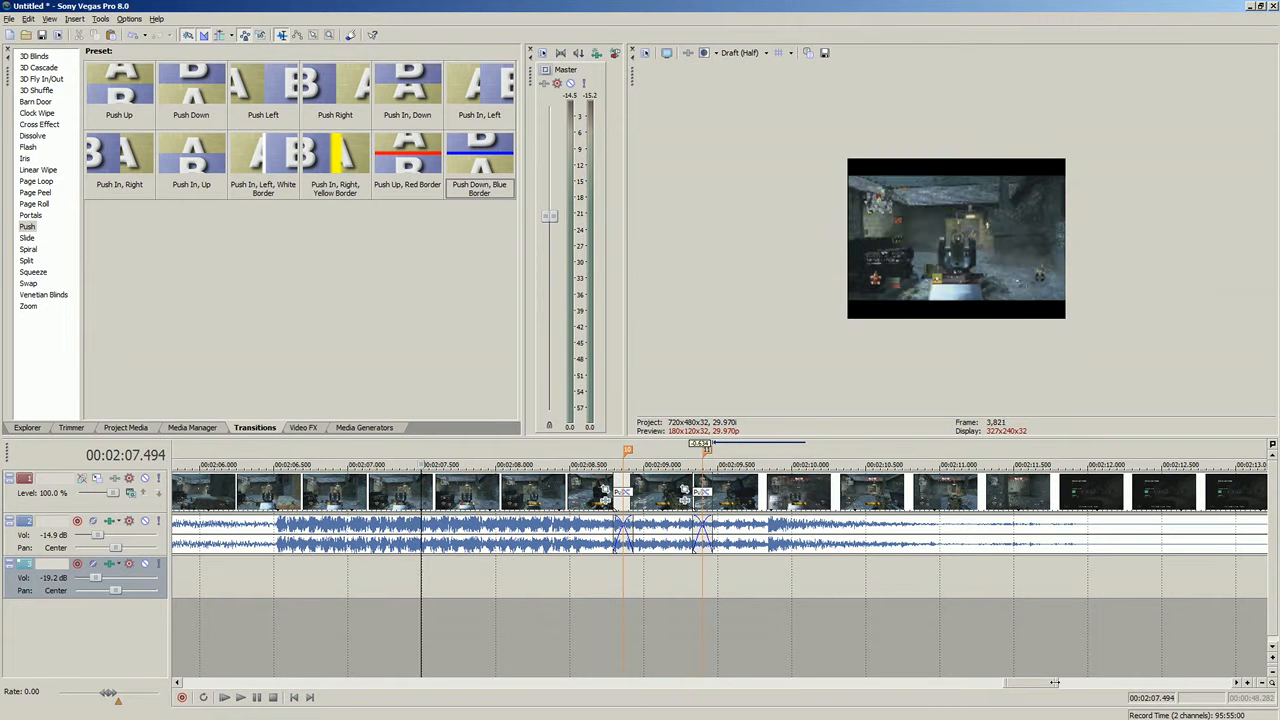
{"action": "left_click_drag", "start_coordinate": [983, 525], "coordinate": [801, 525]}
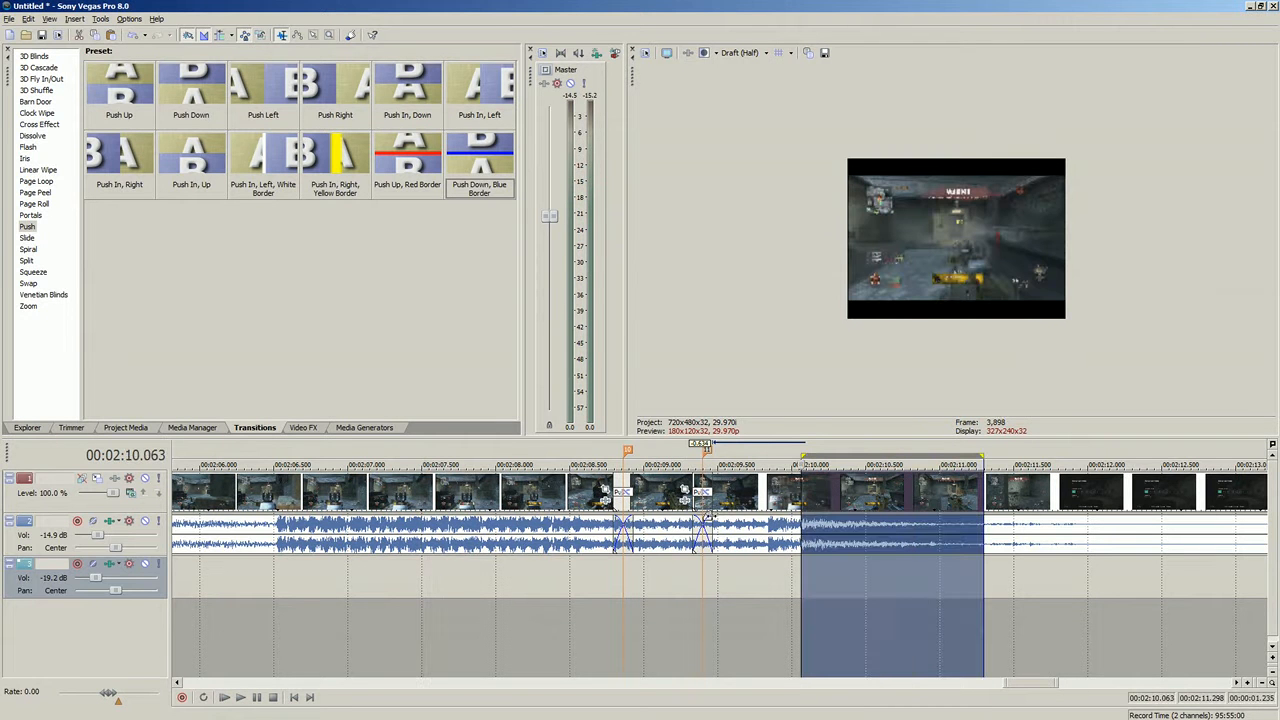
{"action": "left_click", "coordinate": [878, 524]}
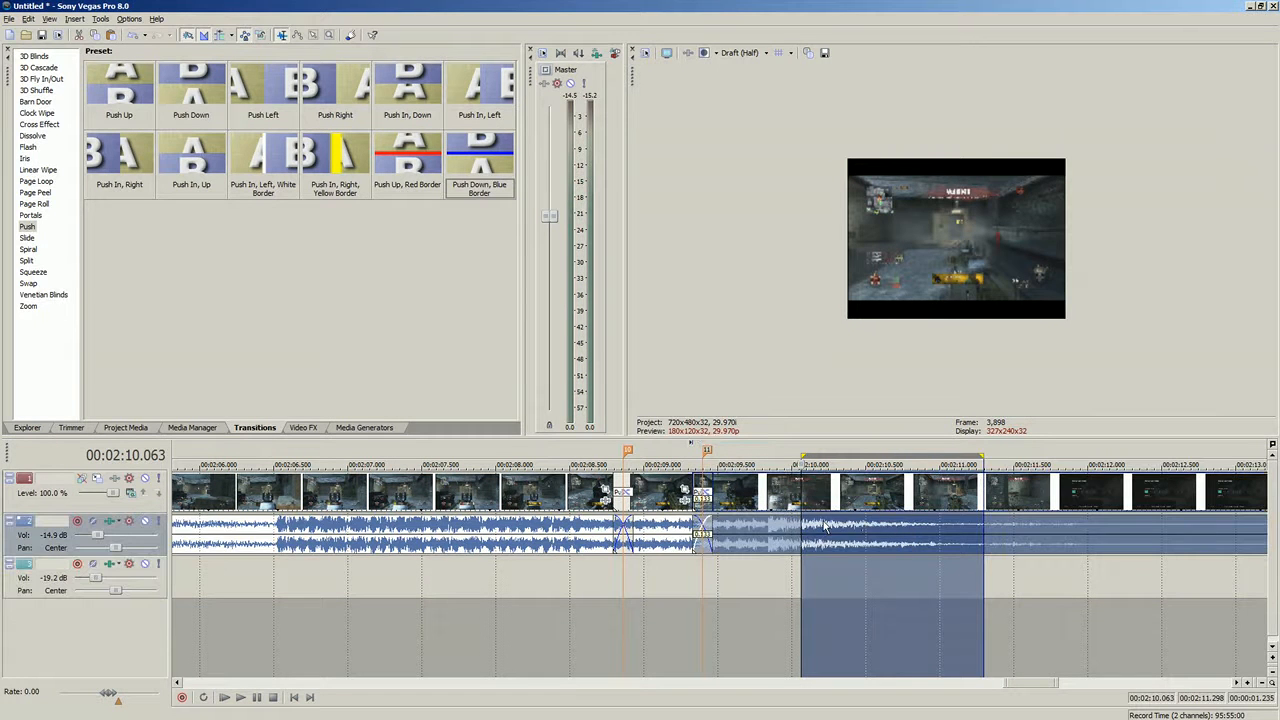
{"action": "left_click", "coordinate": [866, 558]}
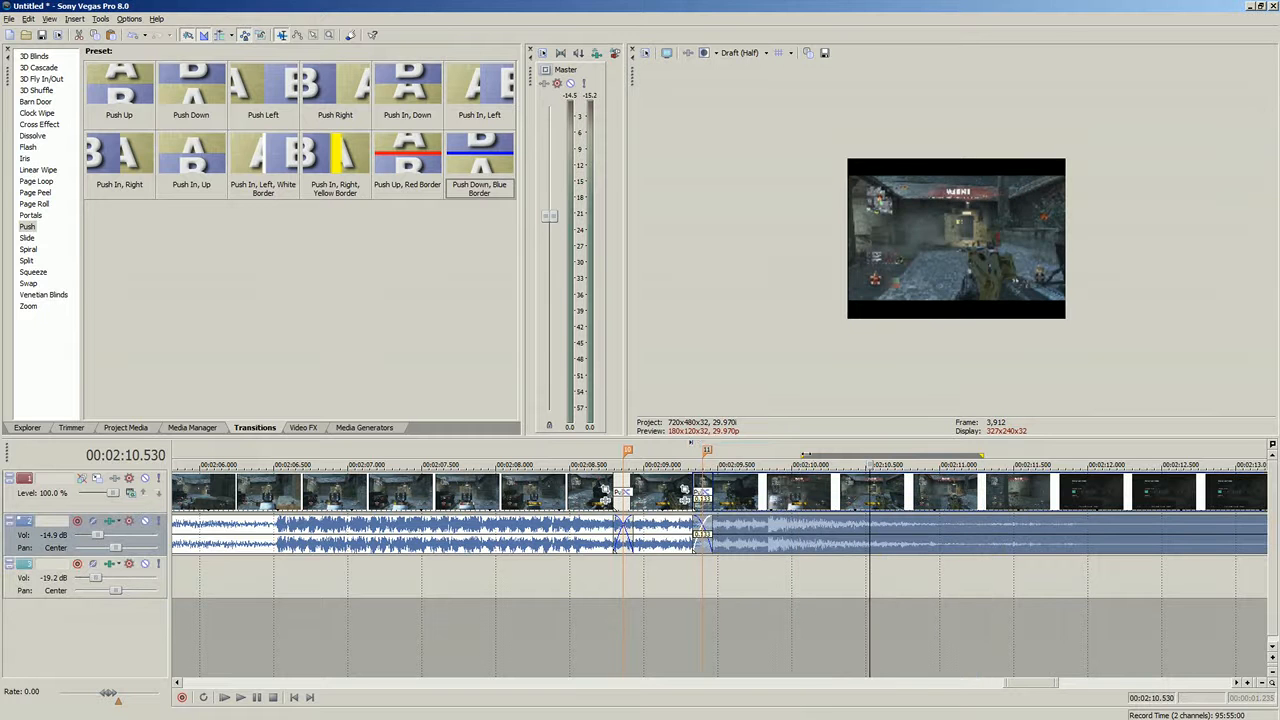
{"action": "left_click", "coordinate": [796, 458]}
{"action": "left_click_drag", "start_coordinate": [803, 456], "coordinate": [708, 452]}
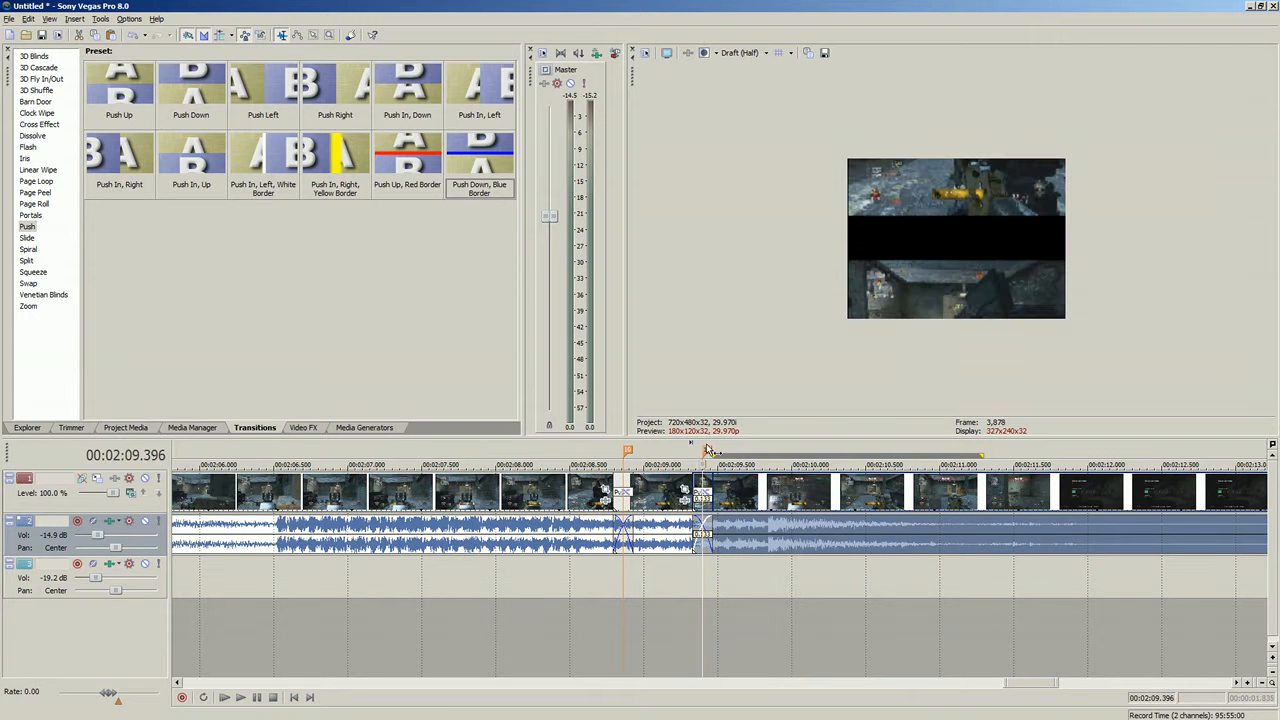
- Navigate the timeline to the section around 00:00:34 of the project
{"action": "left_click_drag", "start_coordinate": [1050, 683], "coordinate": [607, 650]}
{"action": "left_click", "coordinate": [584, 595]}
{"action": "scroll", "coordinate": [584, 597], "scroll_direction": "down", "scroll_amount": 7}
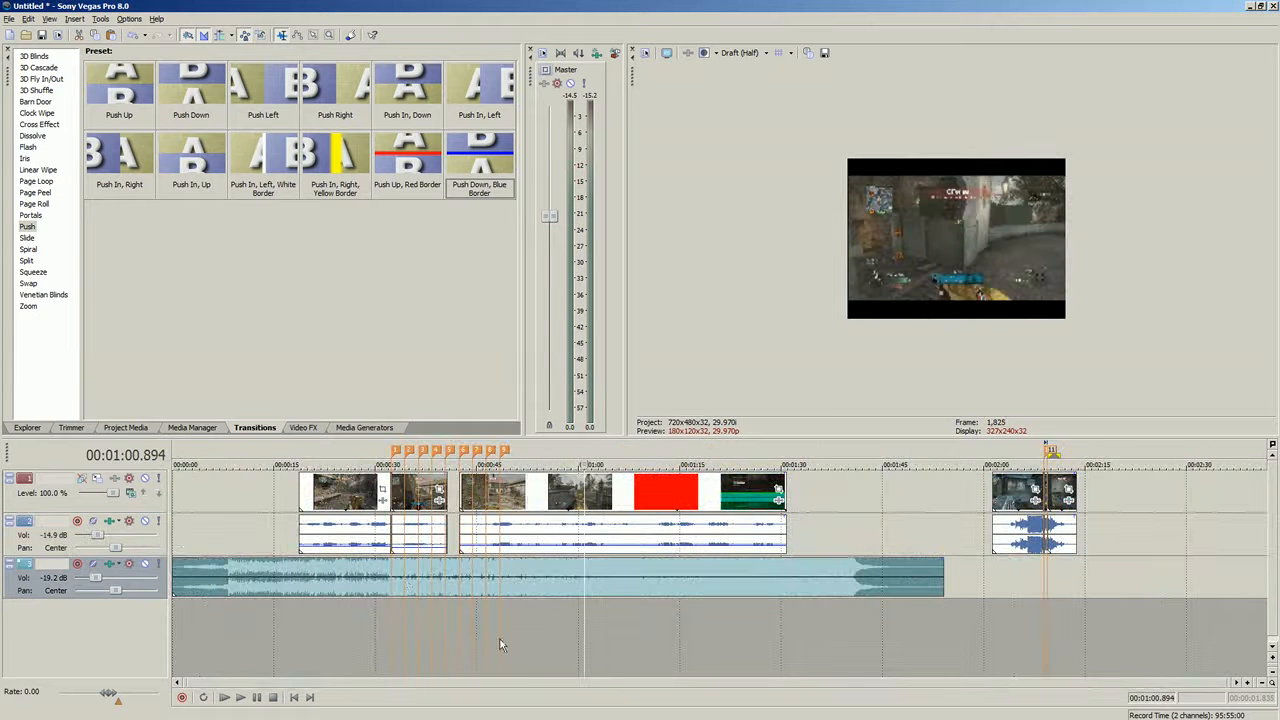
{"action": "left_click", "coordinate": [395, 577]}
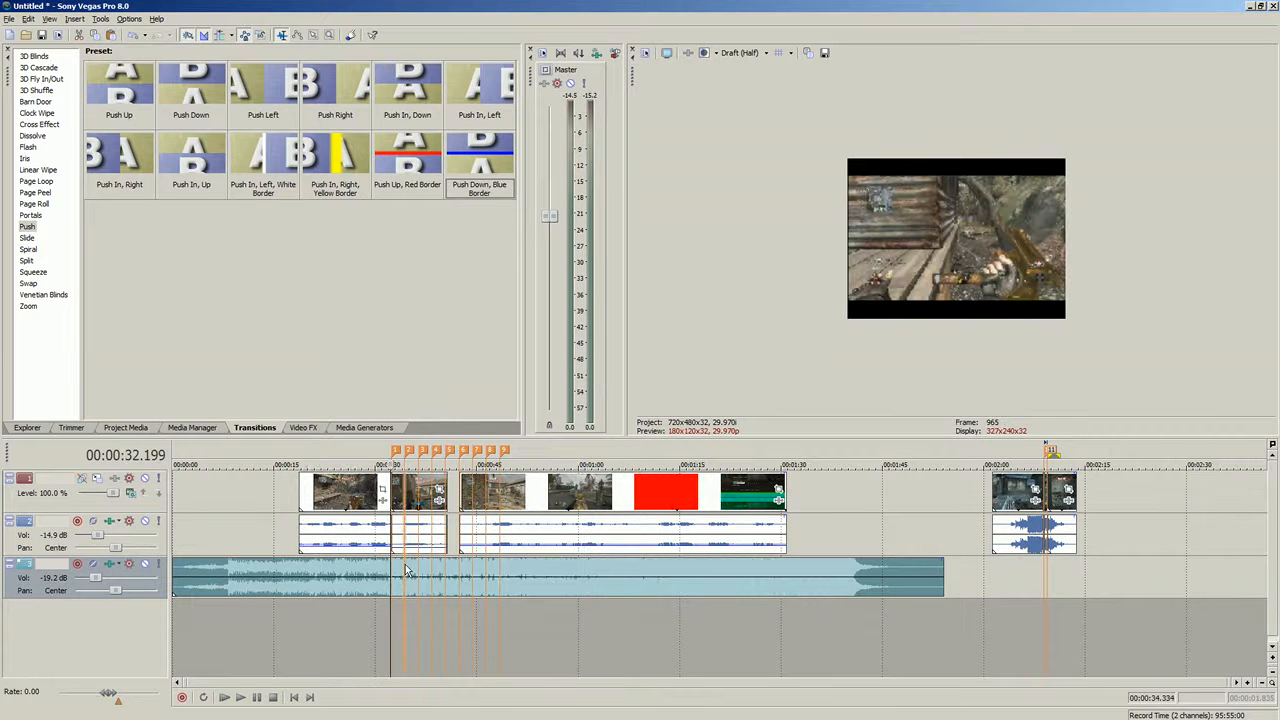
{"action": "left_click", "coordinate": [406, 571]}
{"action": "scroll", "coordinate": [500, 545], "scroll_direction": "up", "scroll_amount": 5}
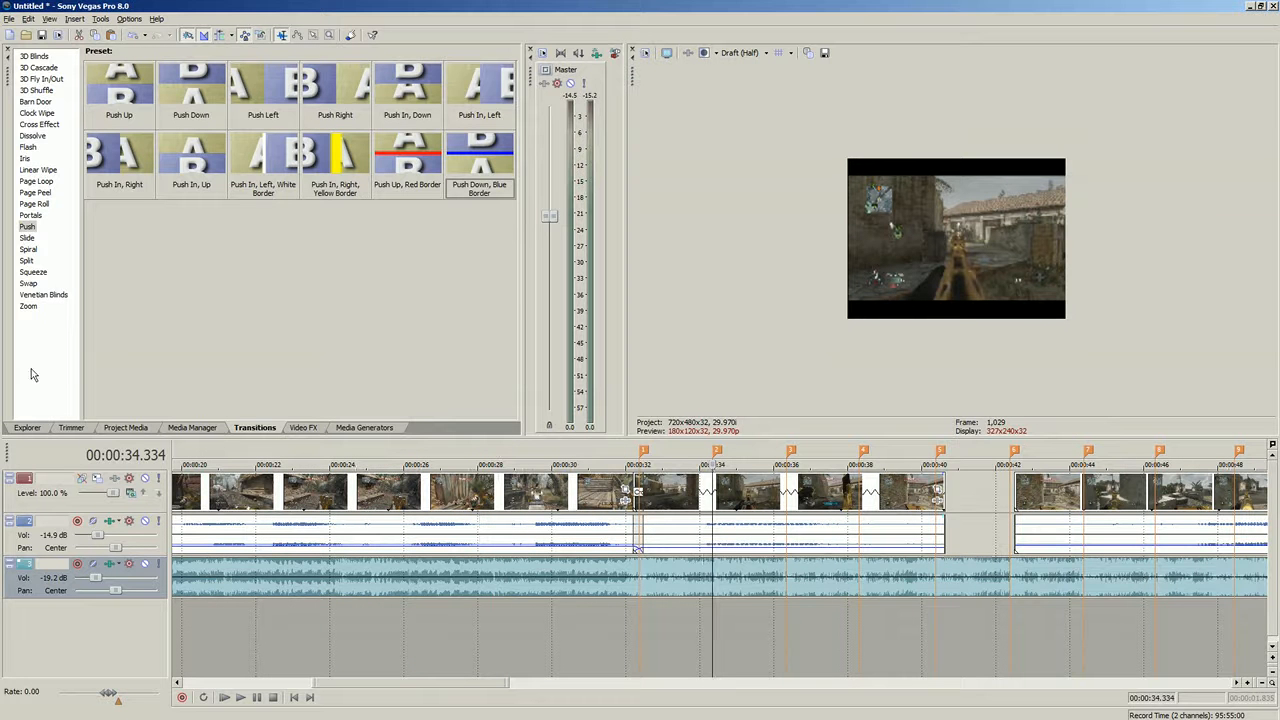
- Browse the Video FX list and its presets, stepping from Chroma Keyer down to Levels
{"action": "left_click", "coordinate": [303, 428]}
{"action": "left_click", "coordinate": [40, 123]}
{"action": "left_click", "coordinate": [33, 157]}
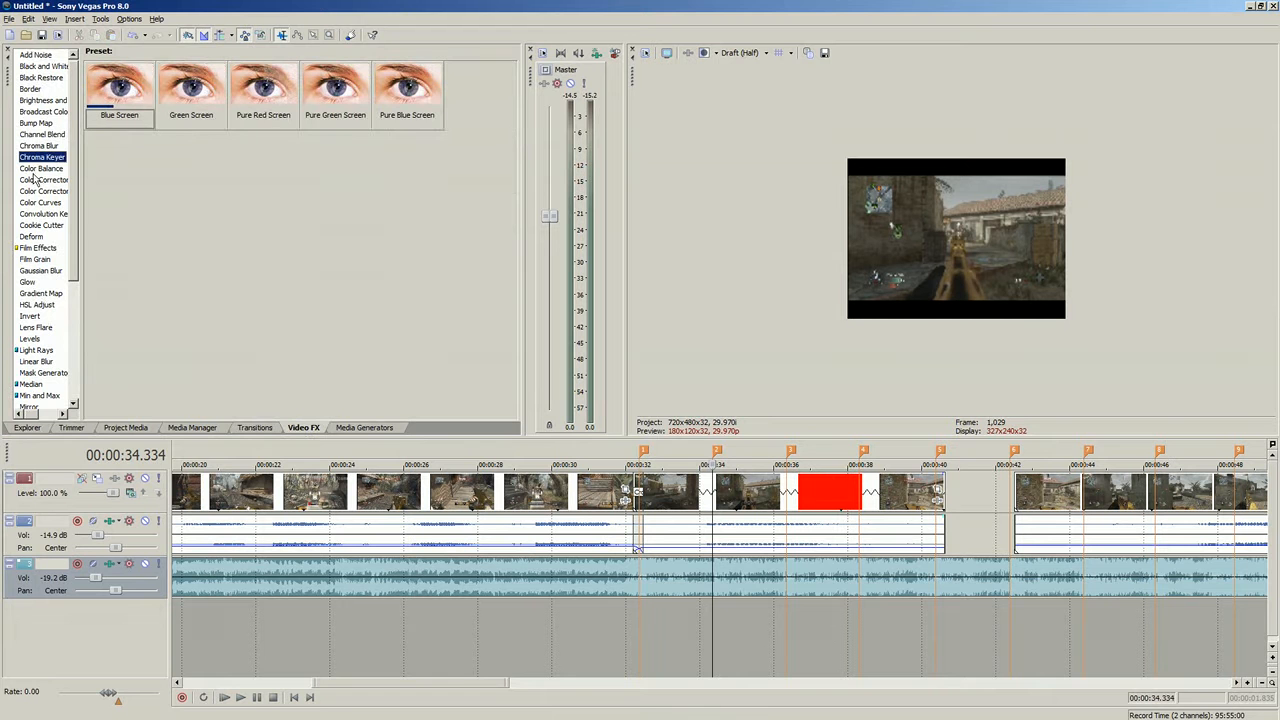
{"action": "left_click", "coordinate": [38, 147]}
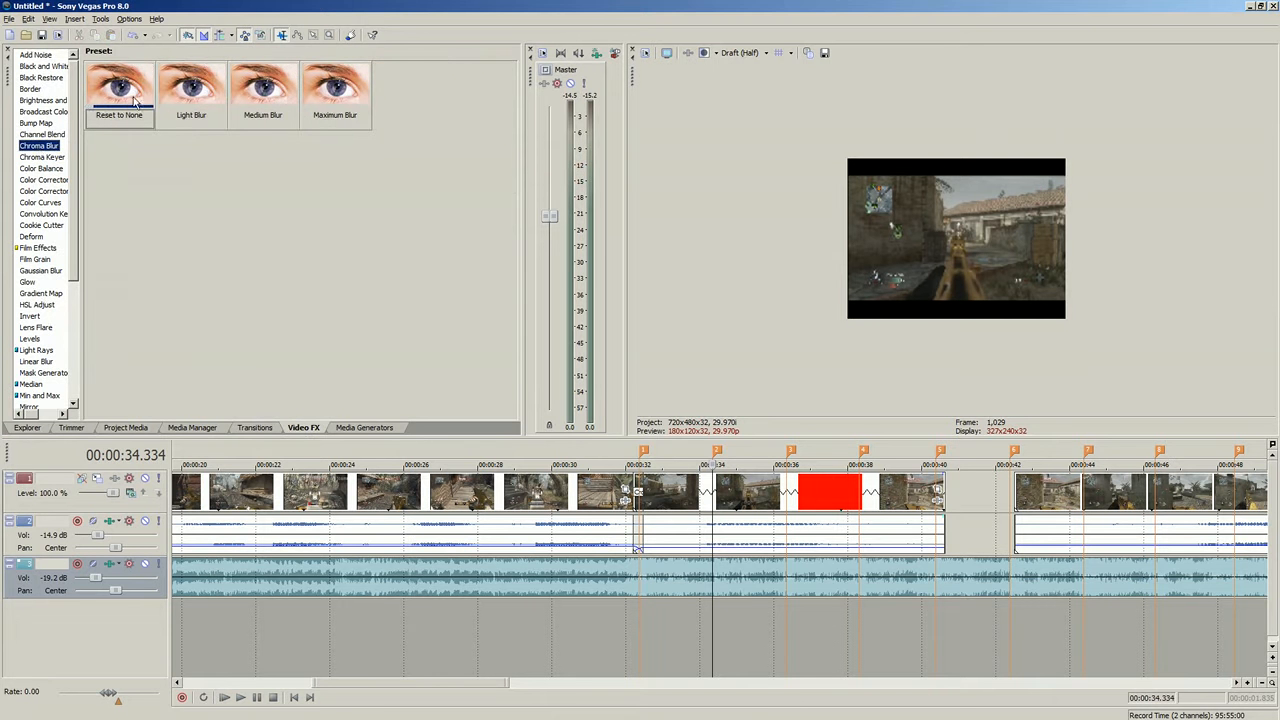
{"action": "key", "text": "Down"}
{"action": "key", "text": "Down"}
{"action": "key", "text": "Down"}
{"action": "key", "text": "Down"}
{"action": "key", "text": "Down"}
{"action": "key", "text": "Down"}
{"action": "key", "text": "Down"}
{"action": "key", "text": "Down"}
{"action": "key", "text": "Down"}
{"action": "key", "text": "Down"}
{"action": "key", "text": "Down"}
{"action": "key", "text": "Down"}
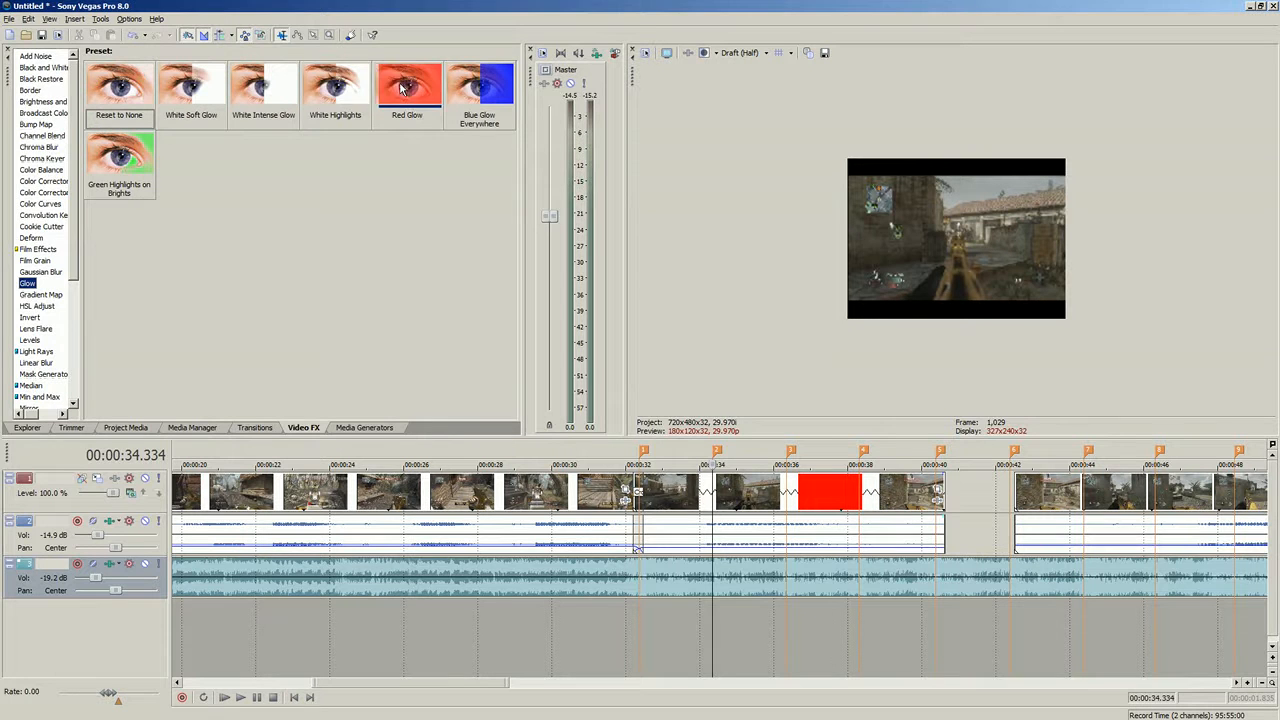
{"action": "key", "text": "Down"}
{"action": "key", "text": "Down"}
{"action": "key", "text": "Down"}
{"action": "key", "text": "Down"}
{"action": "key", "text": "Down"}
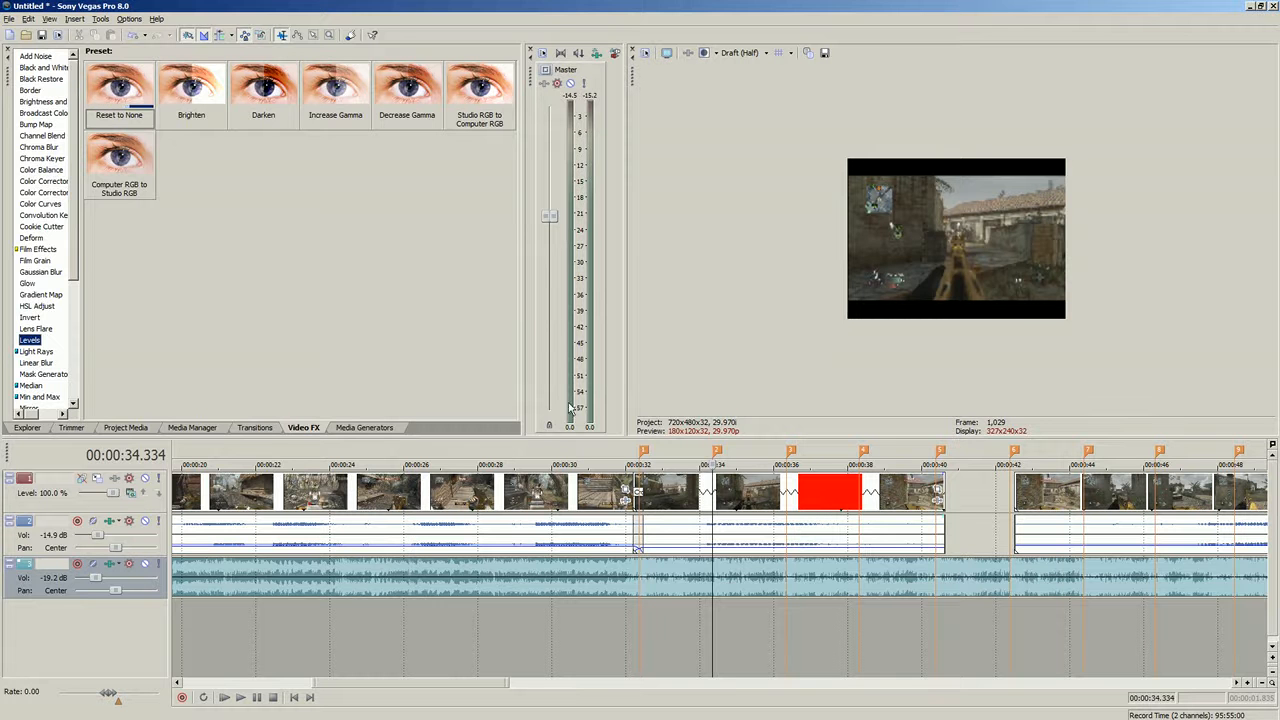
{"action": "scroll", "coordinate": [70, 90], "scroll_direction": "down", "scroll_amount": 6}
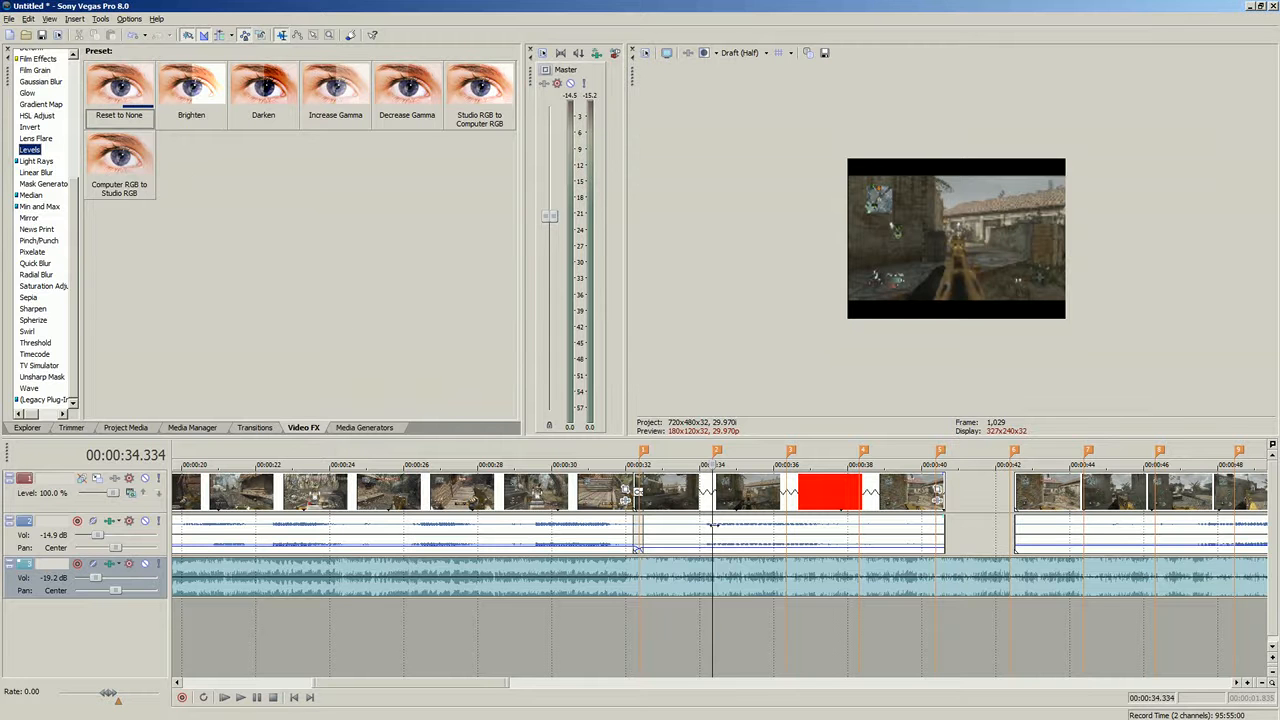
- Select the audio event around 00:00:34 and play back that section to review it
{"action": "left_click", "coordinate": [714, 525]}
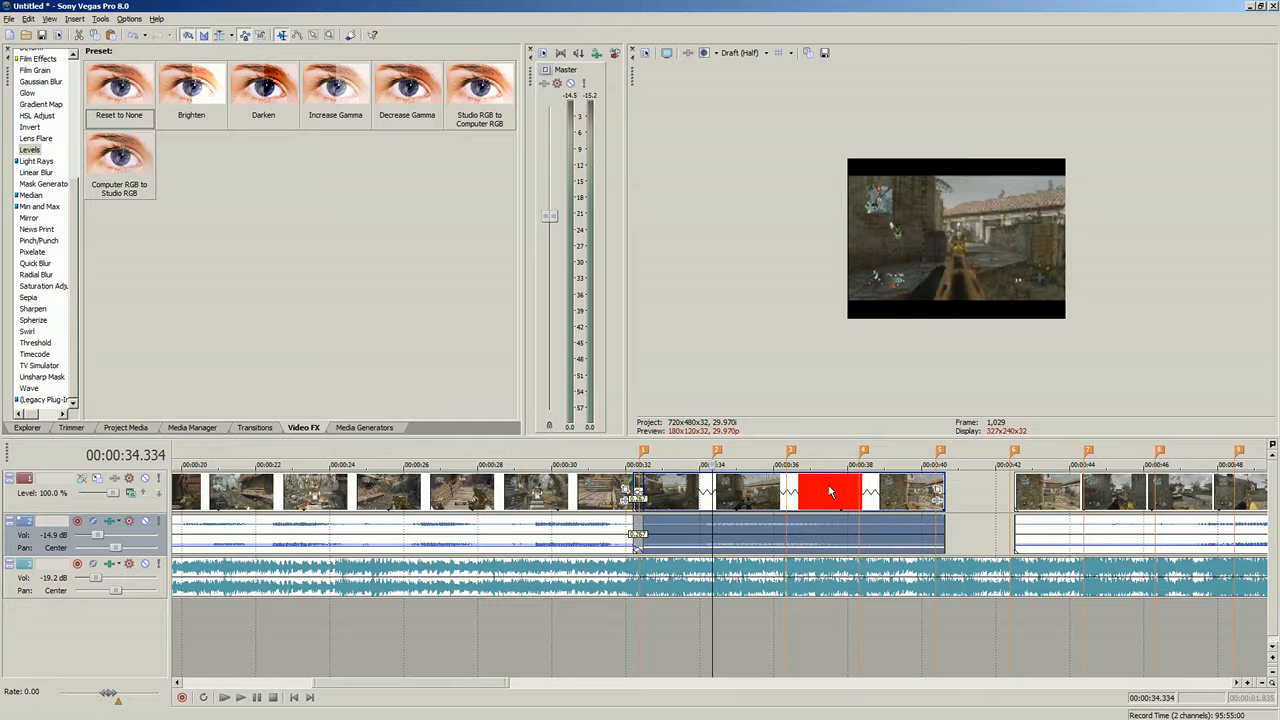
{"action": "scroll", "coordinate": [825, 493], "scroll_direction": "up", "scroll_amount": 3}
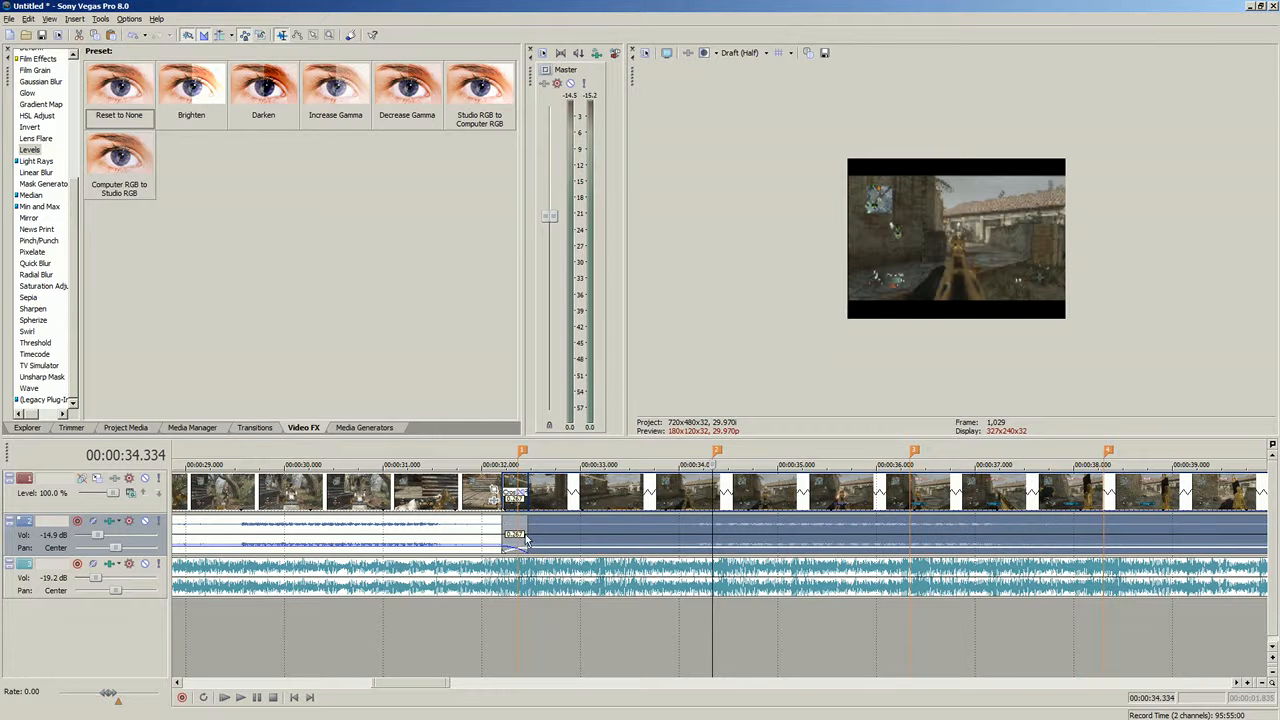
{"action": "scroll", "coordinate": [781, 494], "scroll_direction": "up", "scroll_amount": 2}
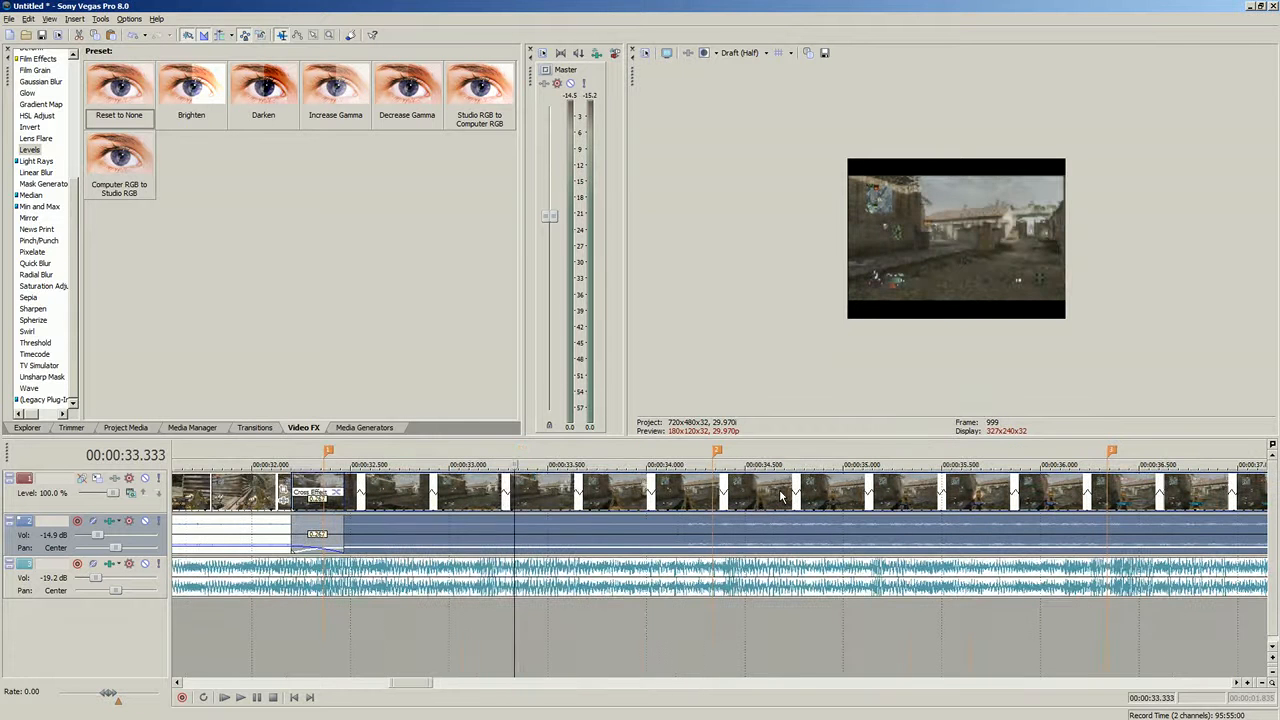
{"action": "left_click", "coordinate": [716, 541]}
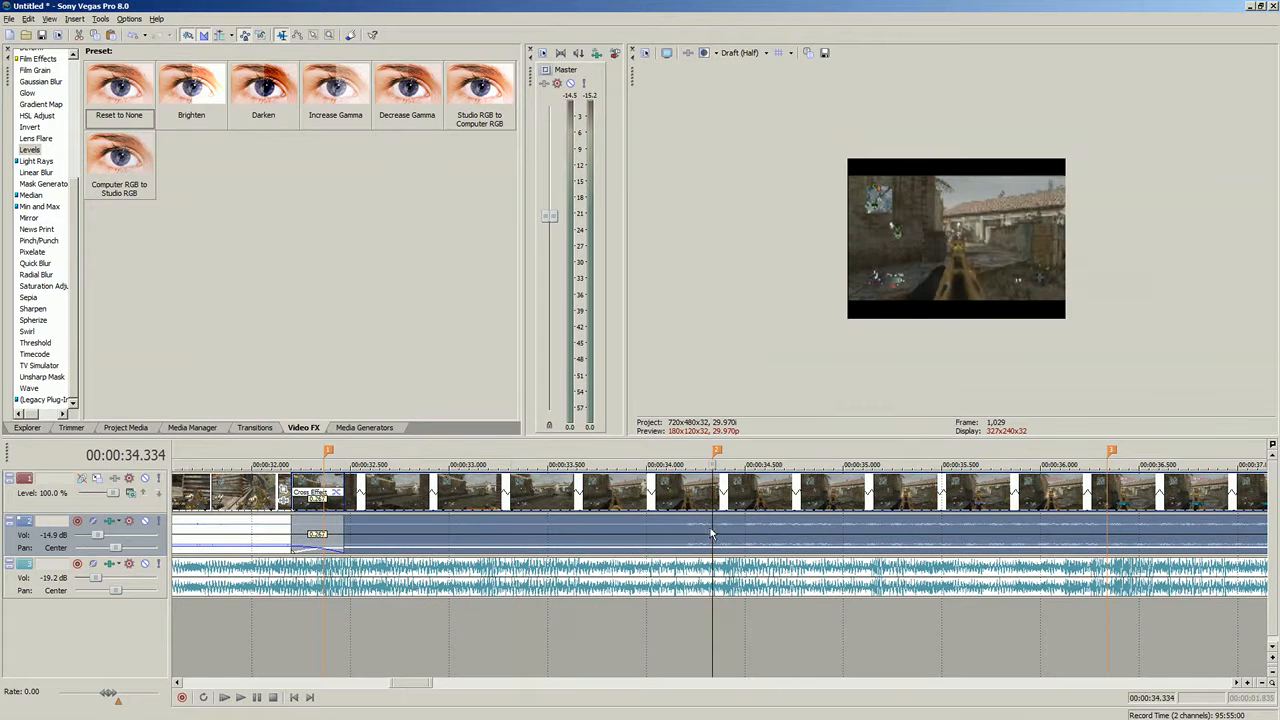
{"action": "scroll", "coordinate": [699, 544], "scroll_direction": "down", "scroll_amount": 2}
{"action": "left_click", "coordinate": [531, 530]}
{"action": "left_click", "coordinate": [240, 697]}
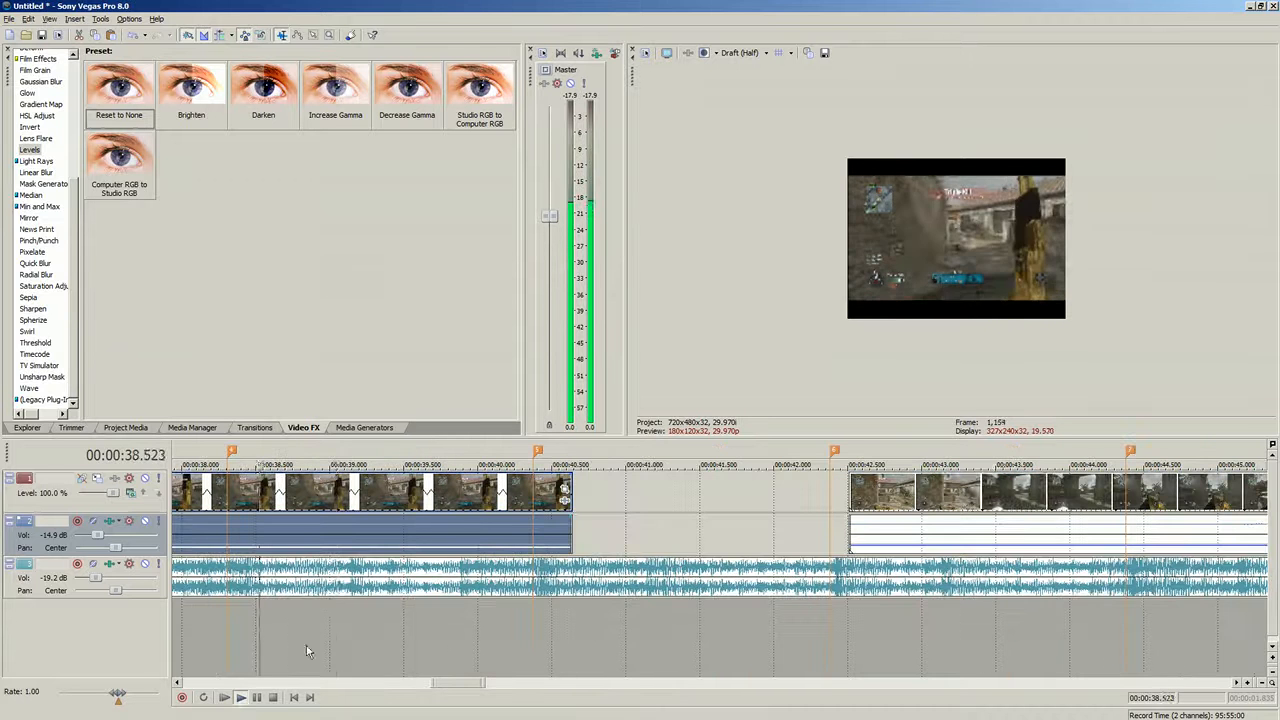
{"action": "left_click", "coordinate": [273, 697]}
{"action": "left_click", "coordinate": [877, 530]}
{"action": "left_click", "coordinate": [1096, 541]}
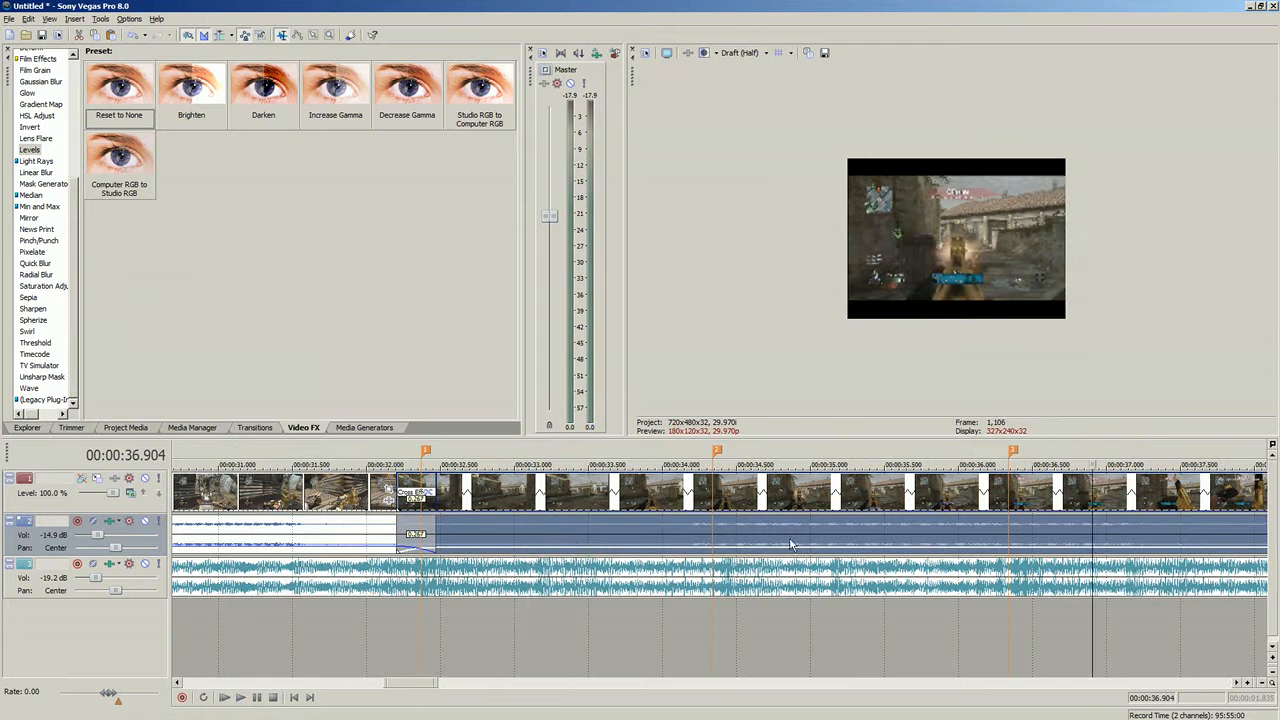
- Play back the section around 00:00:36 of the montage to review it
{"action": "left_click", "coordinate": [713, 522]}
{"action": "left_click", "coordinate": [1005, 549]}
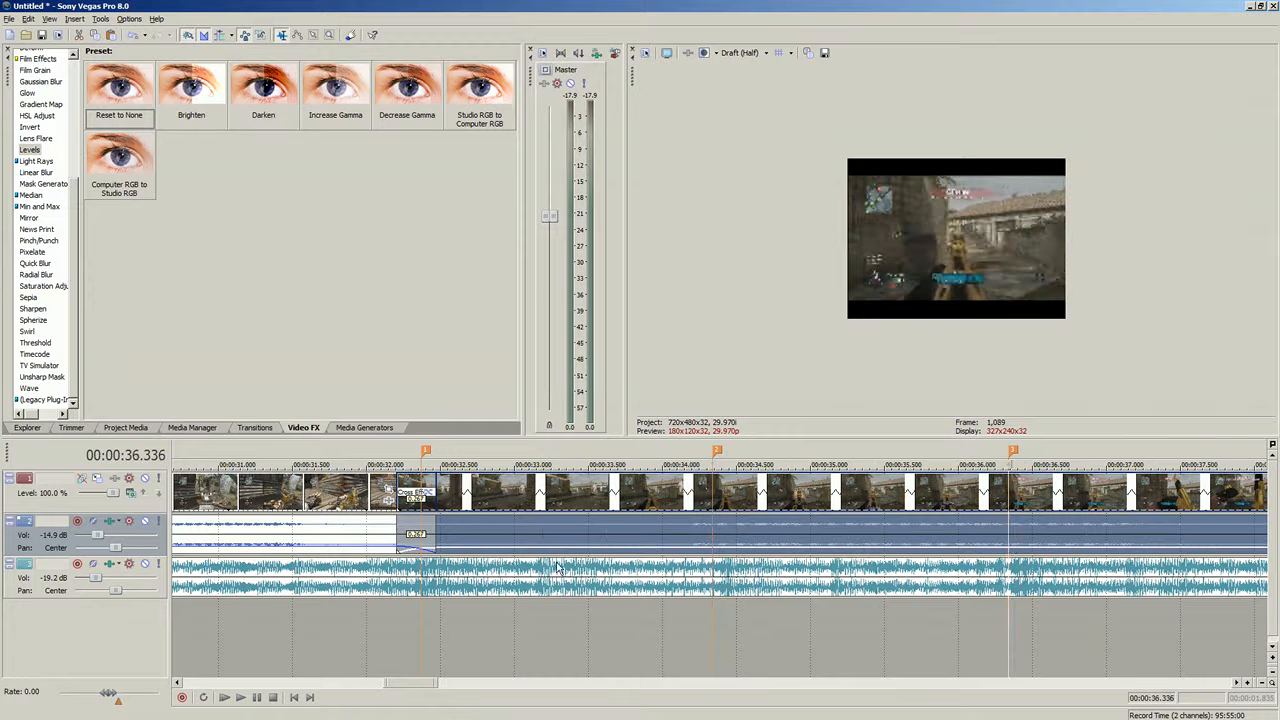
{"action": "left_click", "coordinate": [350, 538]}
{"action": "left_click", "coordinate": [241, 698]}
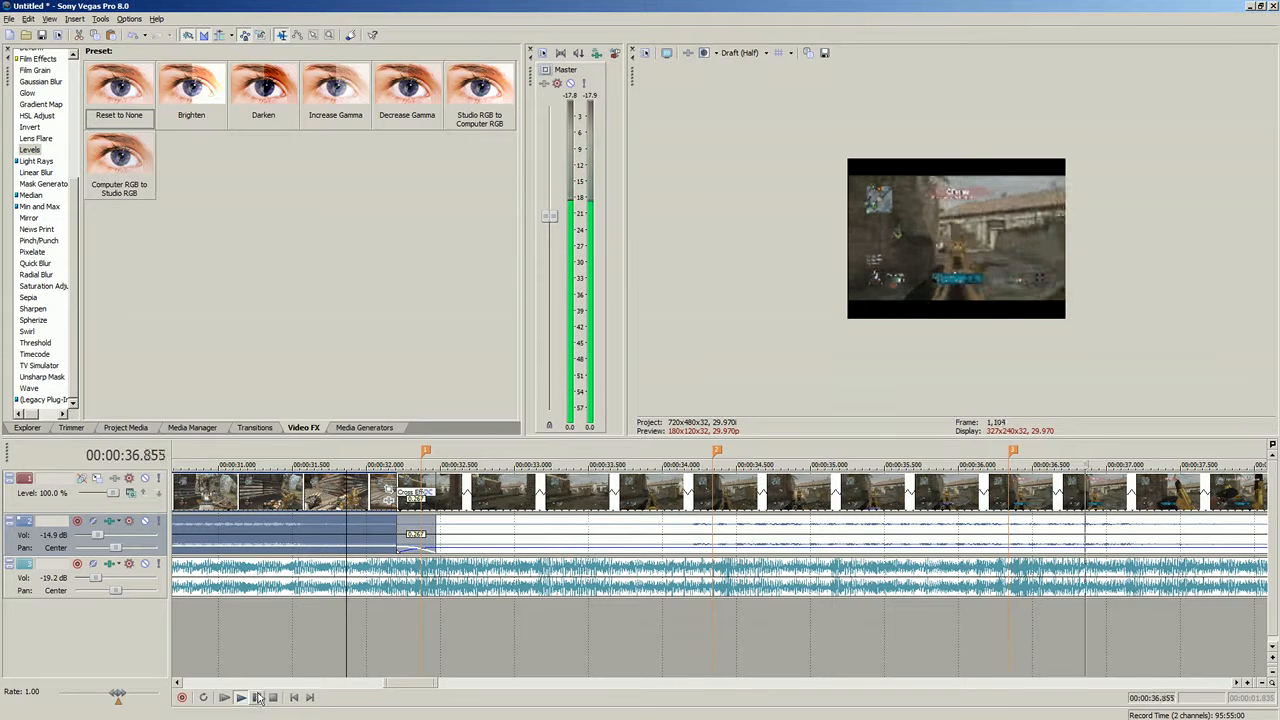
{"action": "left_click", "coordinate": [262, 700]}
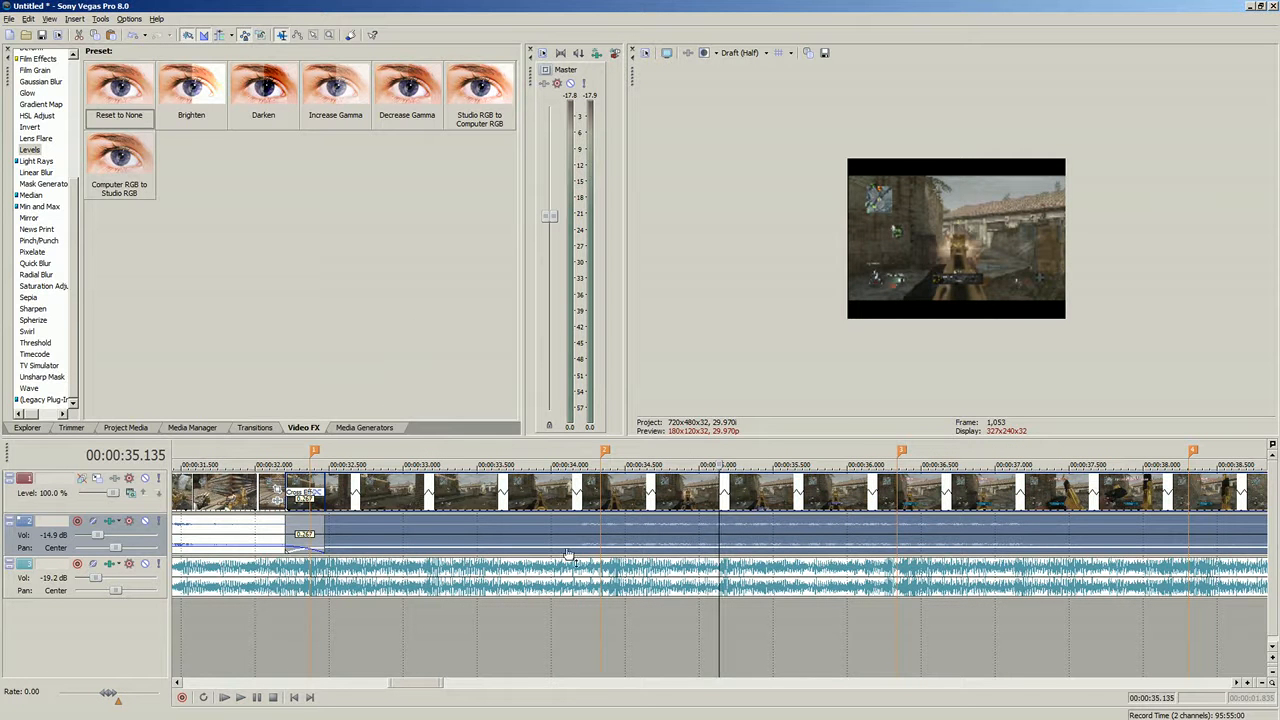
- Browse the Video FX list from Light Rays to Pixelate, then browse the Transitions list through Squeeze, Linear Wipe and Dissolve
{"action": "left_click", "coordinate": [607, 531]}
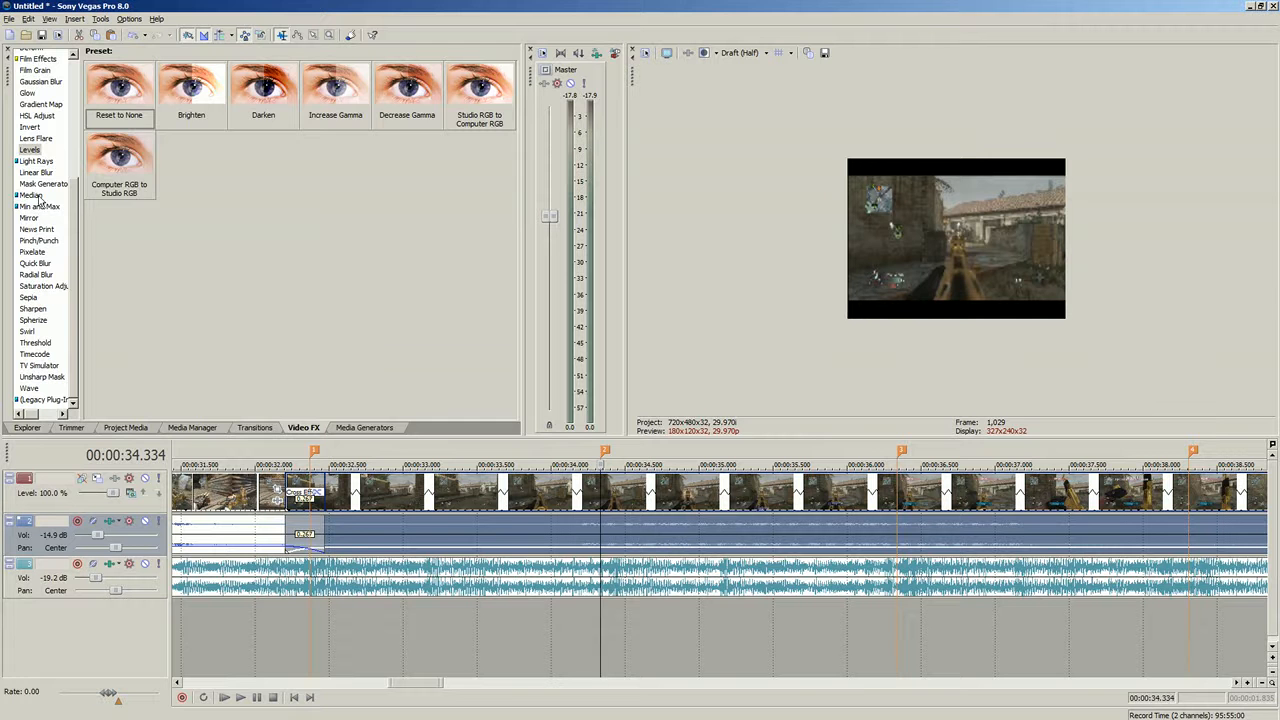
{"action": "left_click", "coordinate": [37, 162]}
{"action": "left_click", "coordinate": [38, 139]}
{"action": "left_click", "coordinate": [36, 104]}
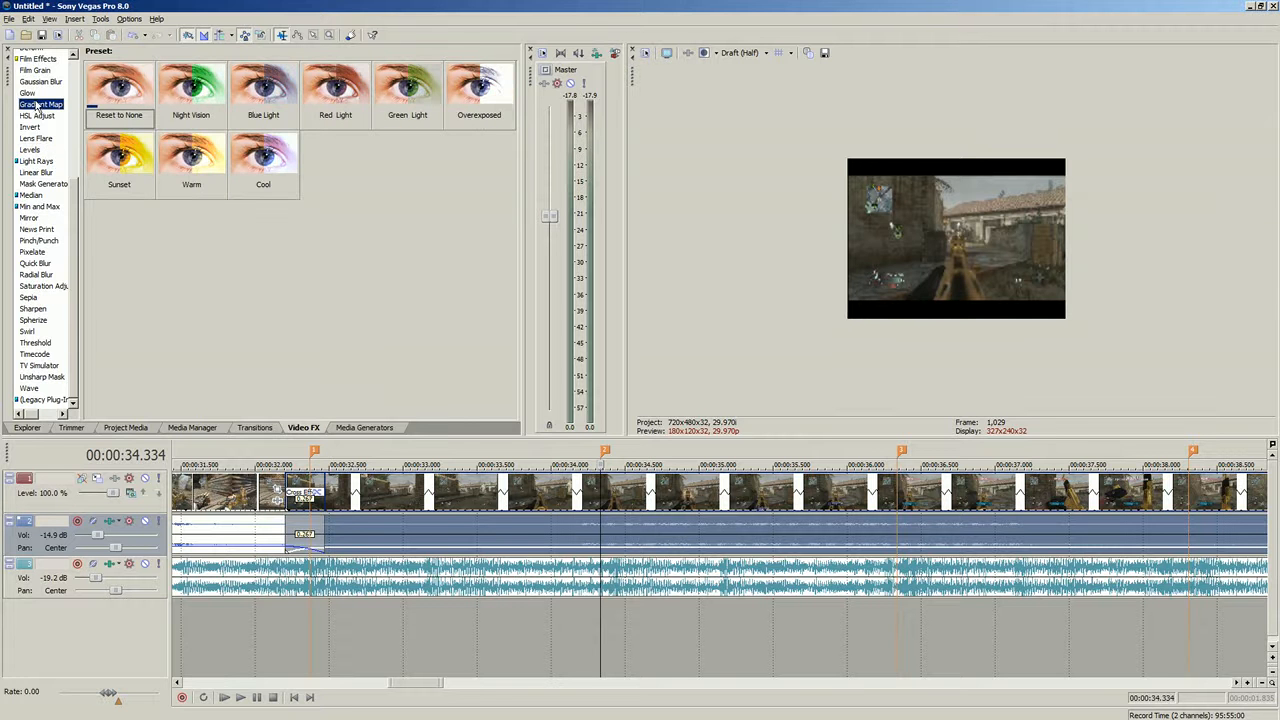
{"action": "left_click", "coordinate": [37, 116]}
{"action": "left_click", "coordinate": [45, 174]}
{"action": "left_click", "coordinate": [32, 252]}
{"action": "left_click", "coordinate": [254, 427]}
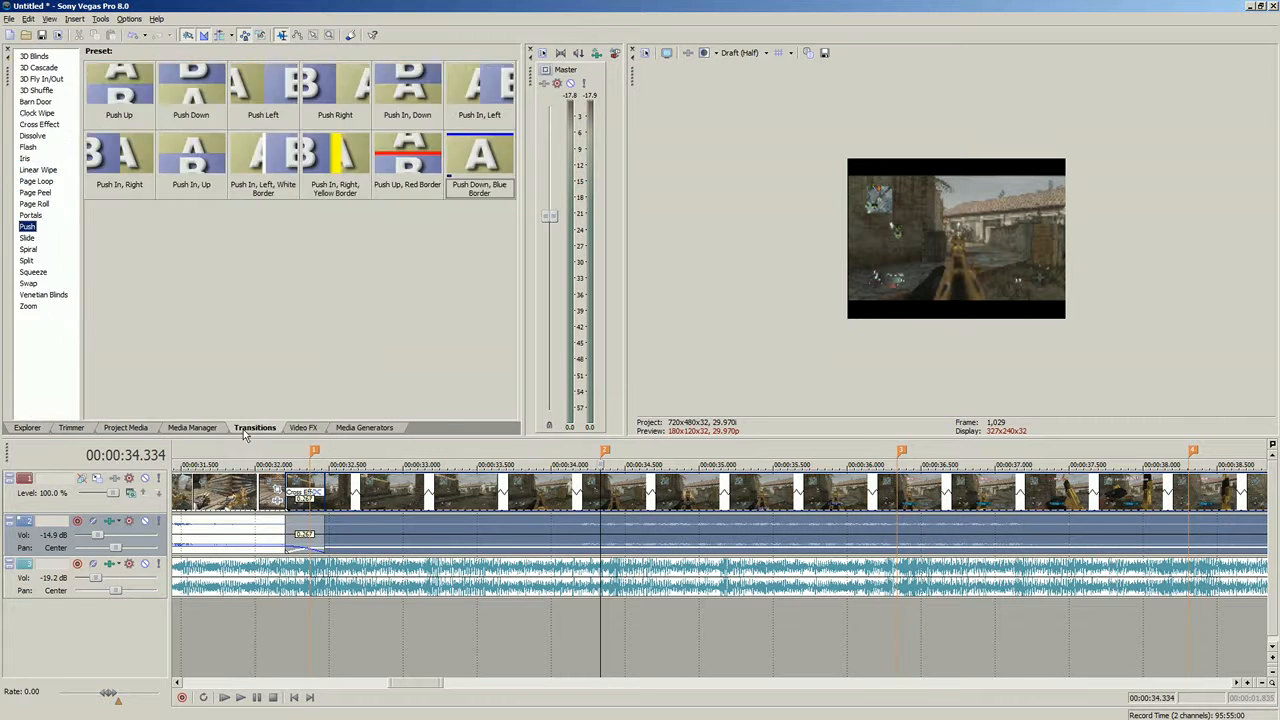
{"action": "left_click", "coordinate": [32, 271]}
{"action": "left_click", "coordinate": [37, 169]}
{"action": "left_click", "coordinate": [32, 135]}
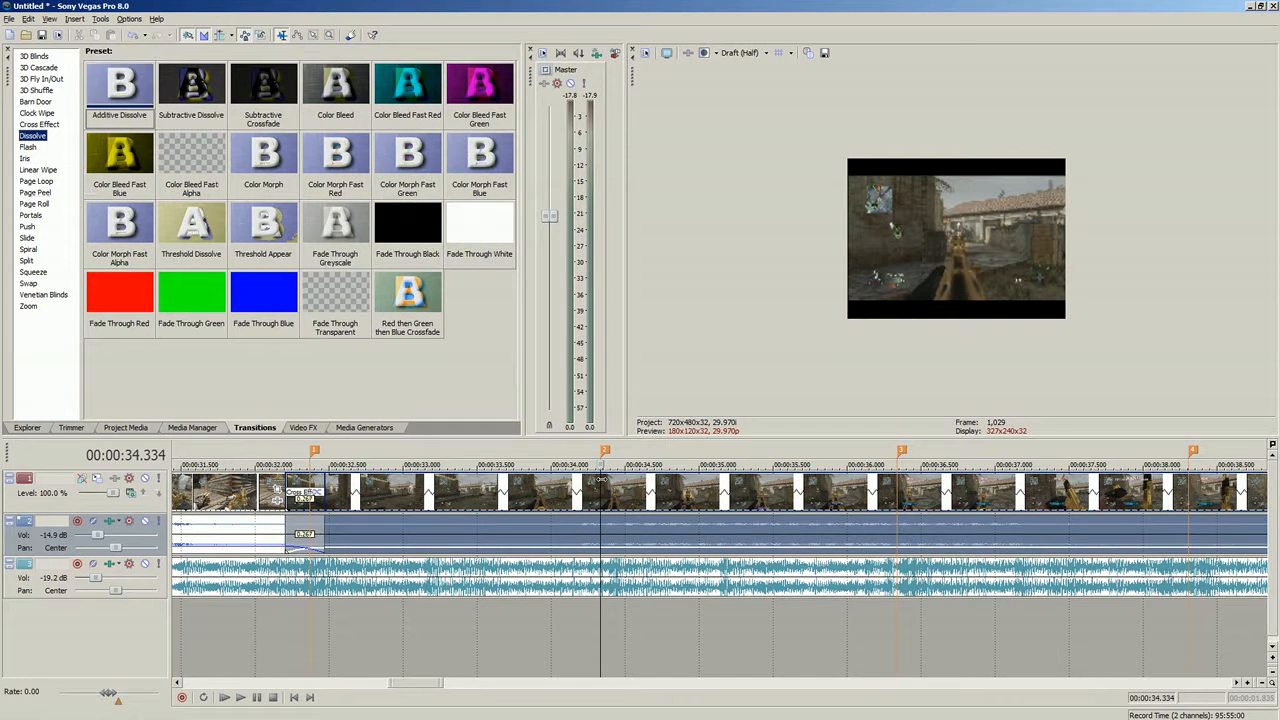
- Split the clip at about 00:00:34.3 and overlap the pieces to form a 0.2-second crossfade
{"action": "left_click", "coordinate": [598, 500]}
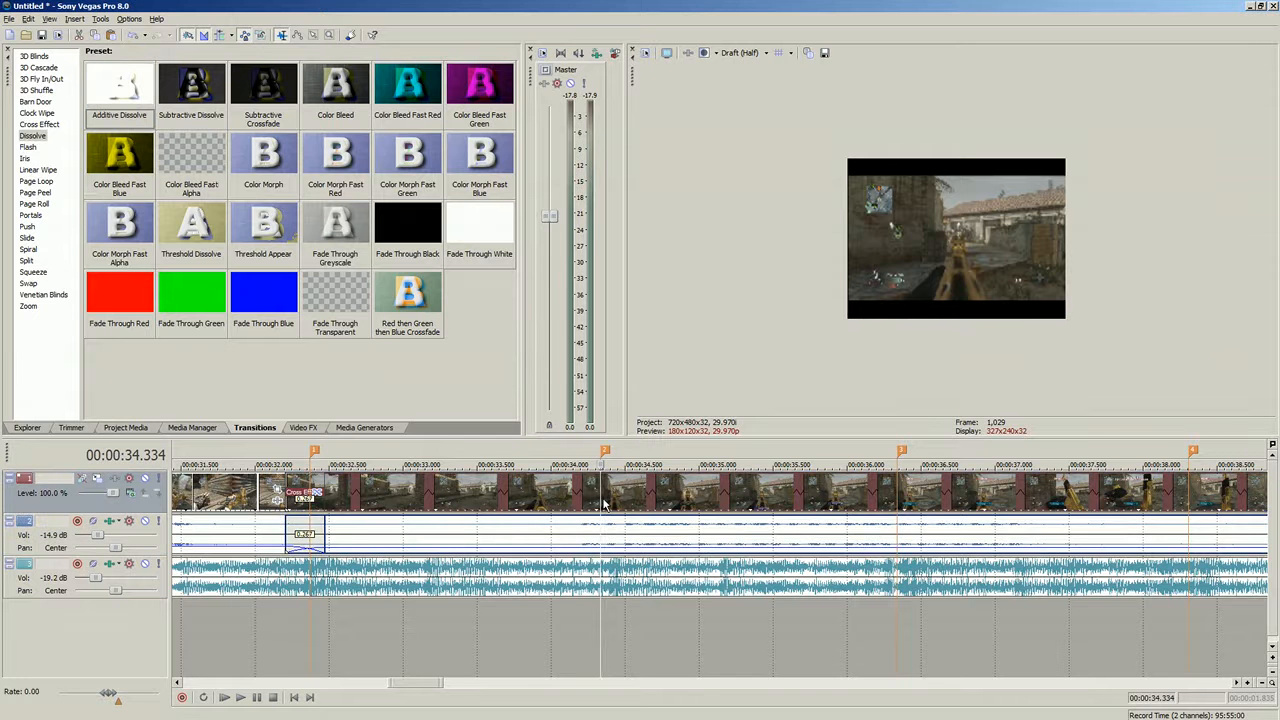
{"action": "scroll", "coordinate": [604, 505], "scroll_direction": "up", "scroll_amount": 3}
{"action": "scroll", "coordinate": [680, 502], "scroll_direction": "down", "scroll_amount": 1}
{"action": "key", "text": "s"}
{"action": "left_click_drag", "start_coordinate": [712, 477], "coordinate": [771, 494]}
{"action": "left_click", "coordinate": [628, 490]}
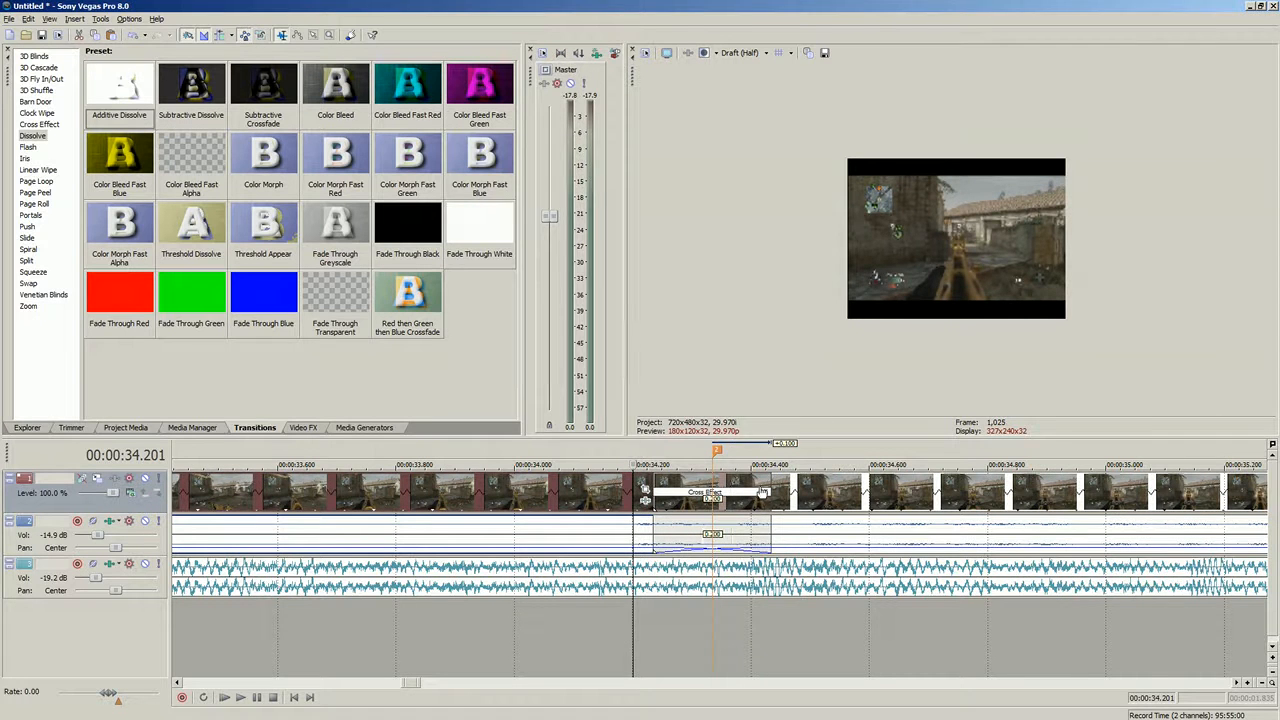
{"action": "left_click", "coordinate": [763, 492]}
{"action": "left_click", "coordinate": [787, 160]}
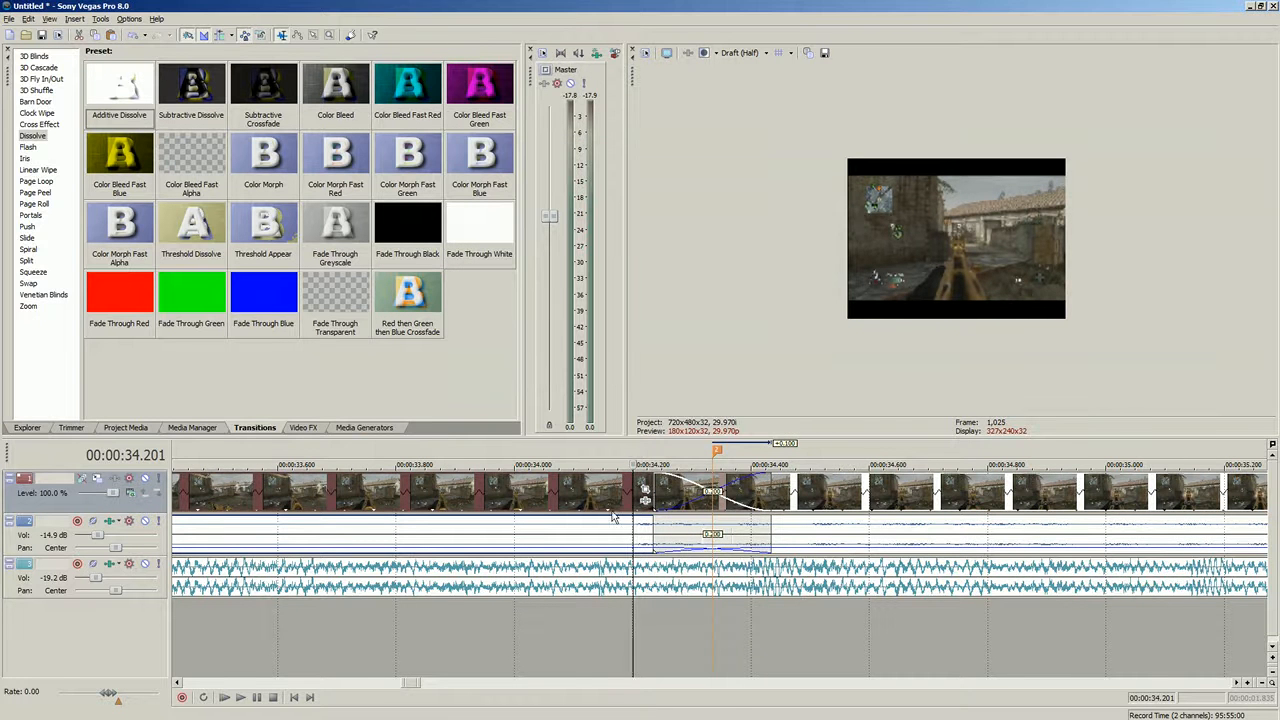
- Apply the Subtractive Crossfade dissolve preset to the new crossfade at about 00:00:34.2
{"action": "scroll", "coordinate": [612, 512], "scroll_direction": "down", "scroll_amount": 3}
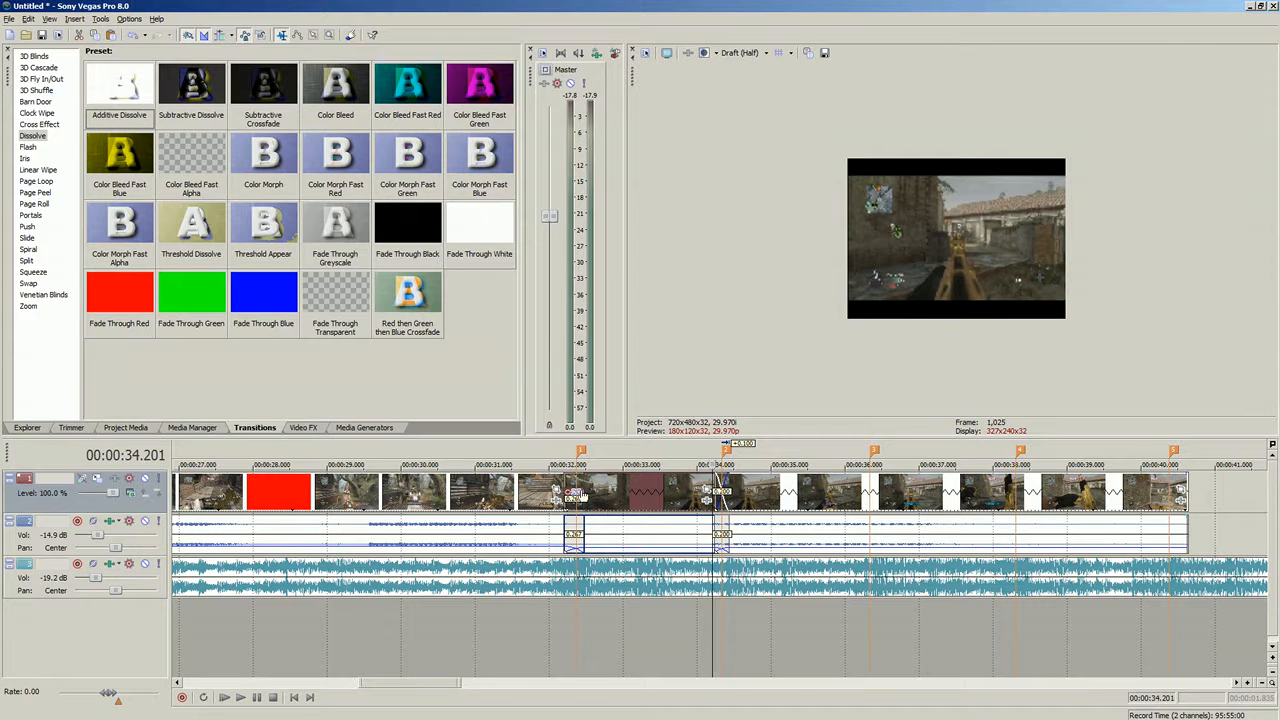
{"action": "left_click", "coordinate": [722, 529]}
{"action": "scroll", "coordinate": [722, 529], "scroll_direction": "up", "scroll_amount": 5}
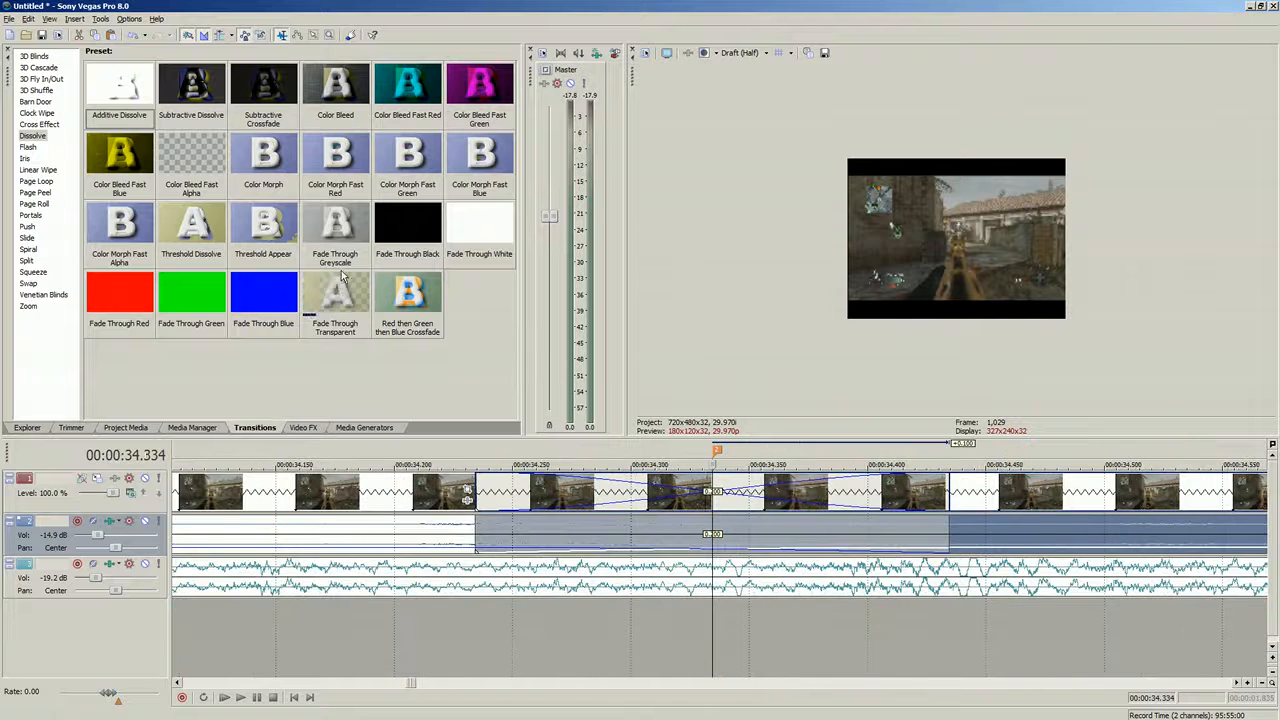
{"action": "left_click_drag", "start_coordinate": [238, 103], "coordinate": [712, 500]}
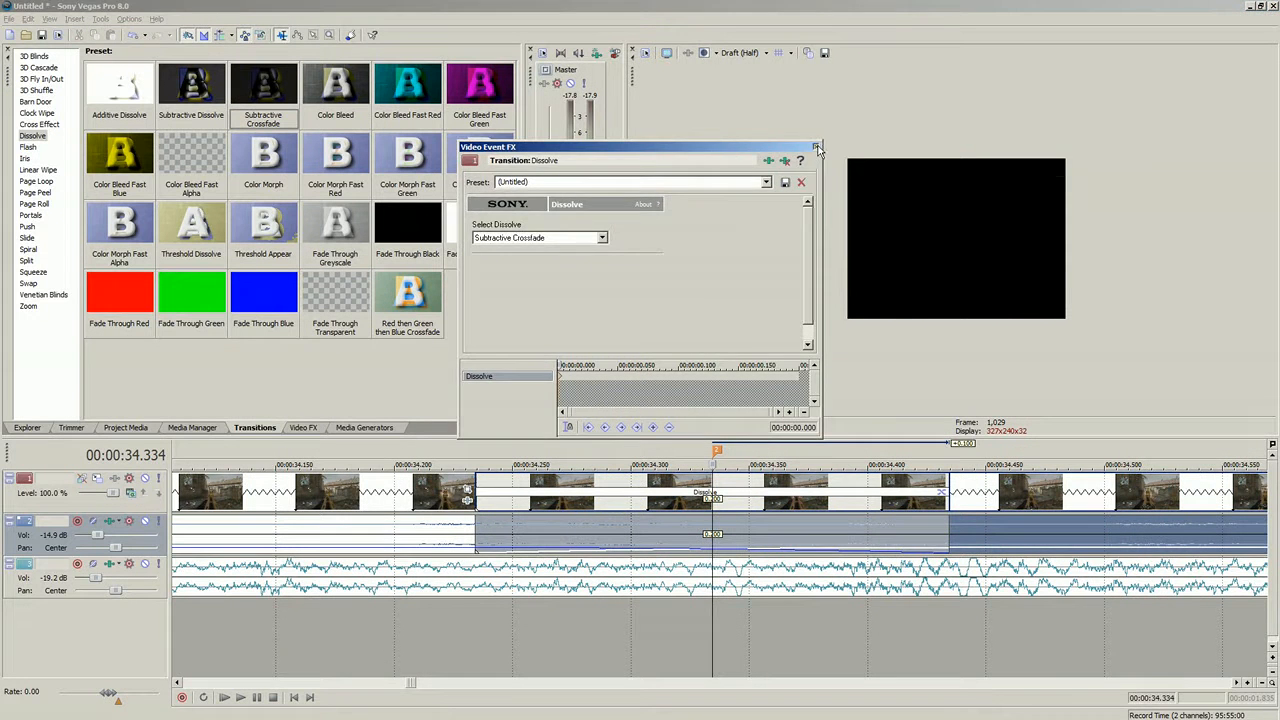
{"action": "left_click", "coordinate": [817, 147]}
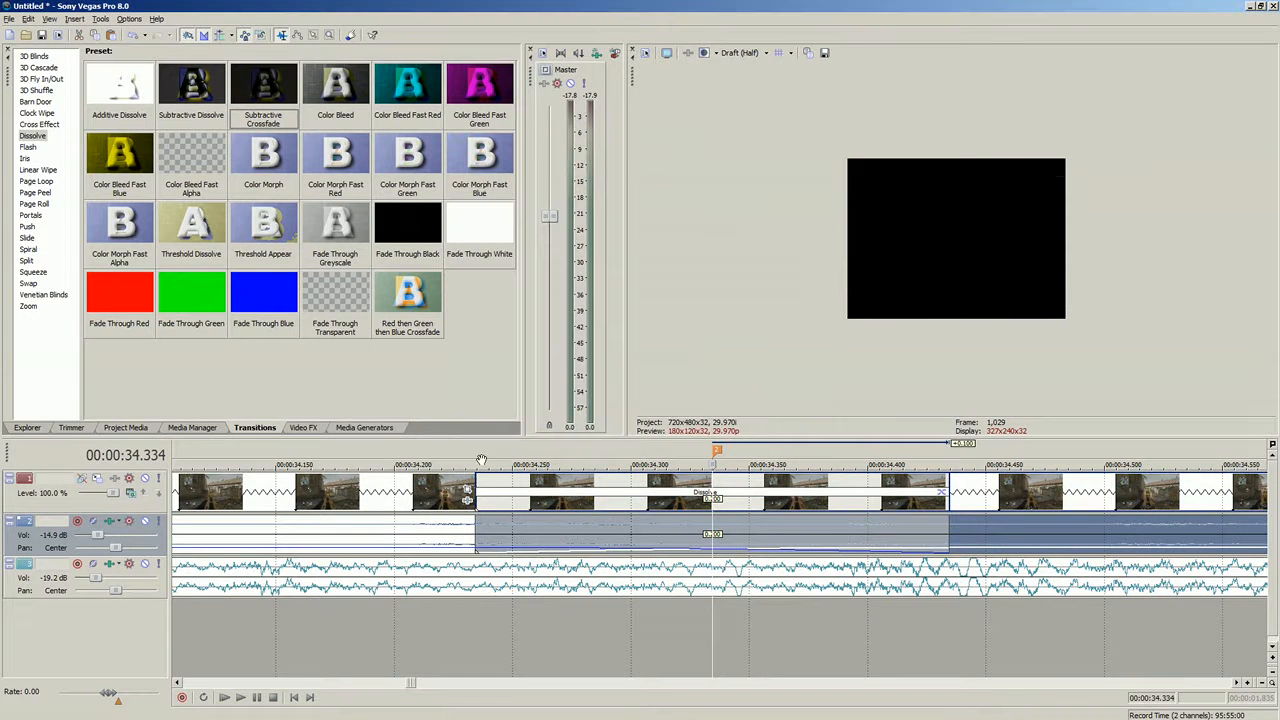
- Play back the stretch containing the new dissolve transition to review it
{"action": "left_click", "coordinate": [325, 513]}
{"action": "scroll", "coordinate": [335, 570], "scroll_direction": "down", "scroll_amount": 3}
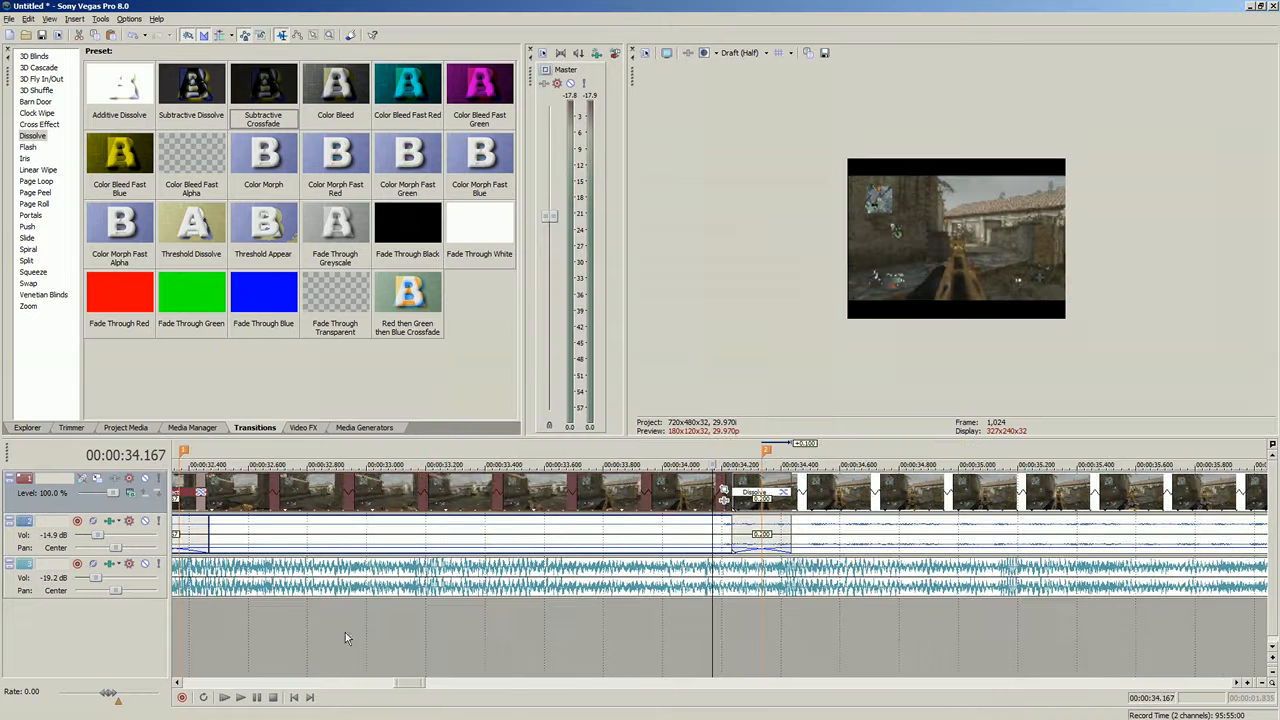
{"action": "left_click", "coordinate": [246, 702]}
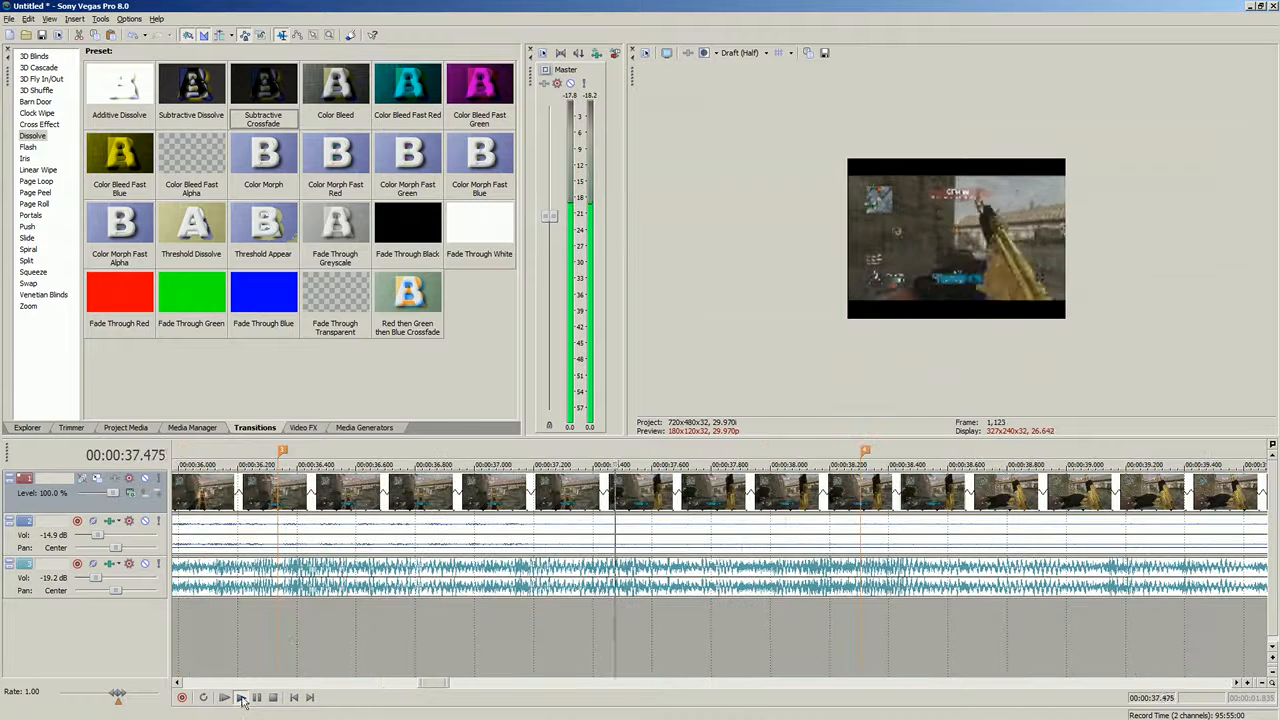
{"action": "scroll", "coordinate": [287, 565], "scroll_direction": "down", "scroll_amount": 5}
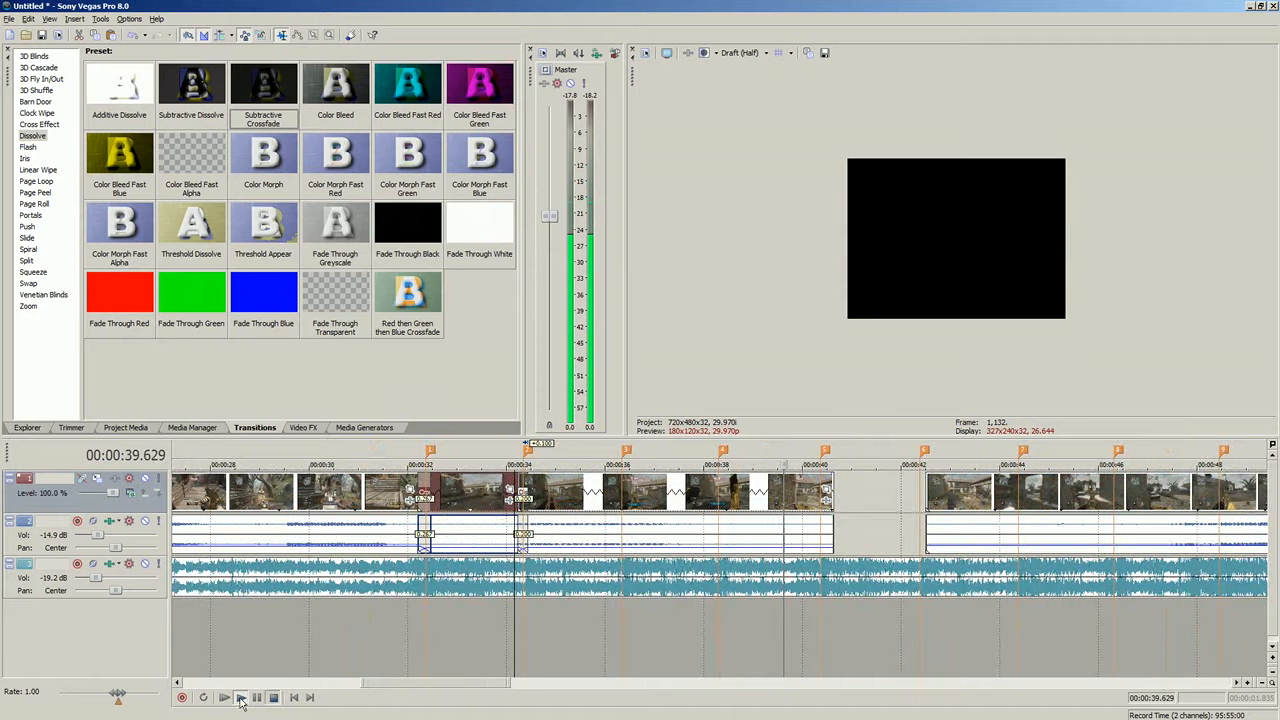
{"action": "left_click", "coordinate": [240, 700]}
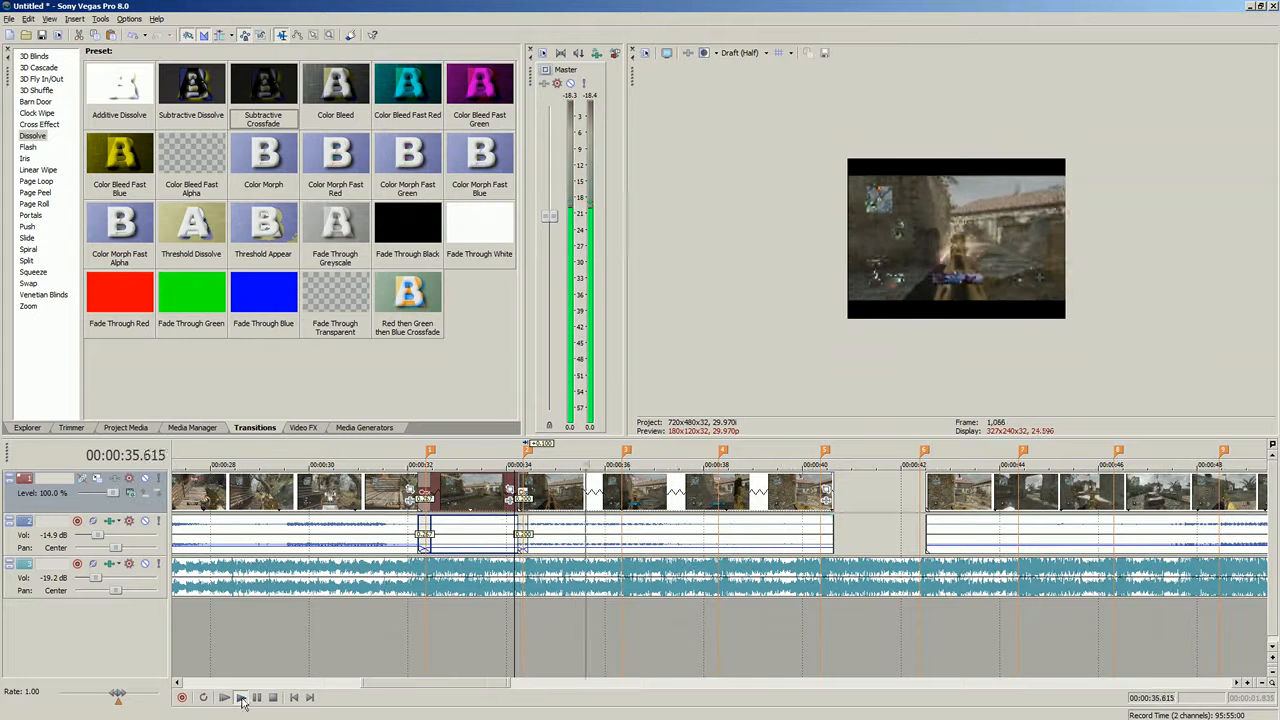
{"action": "left_click", "coordinate": [388, 620]}
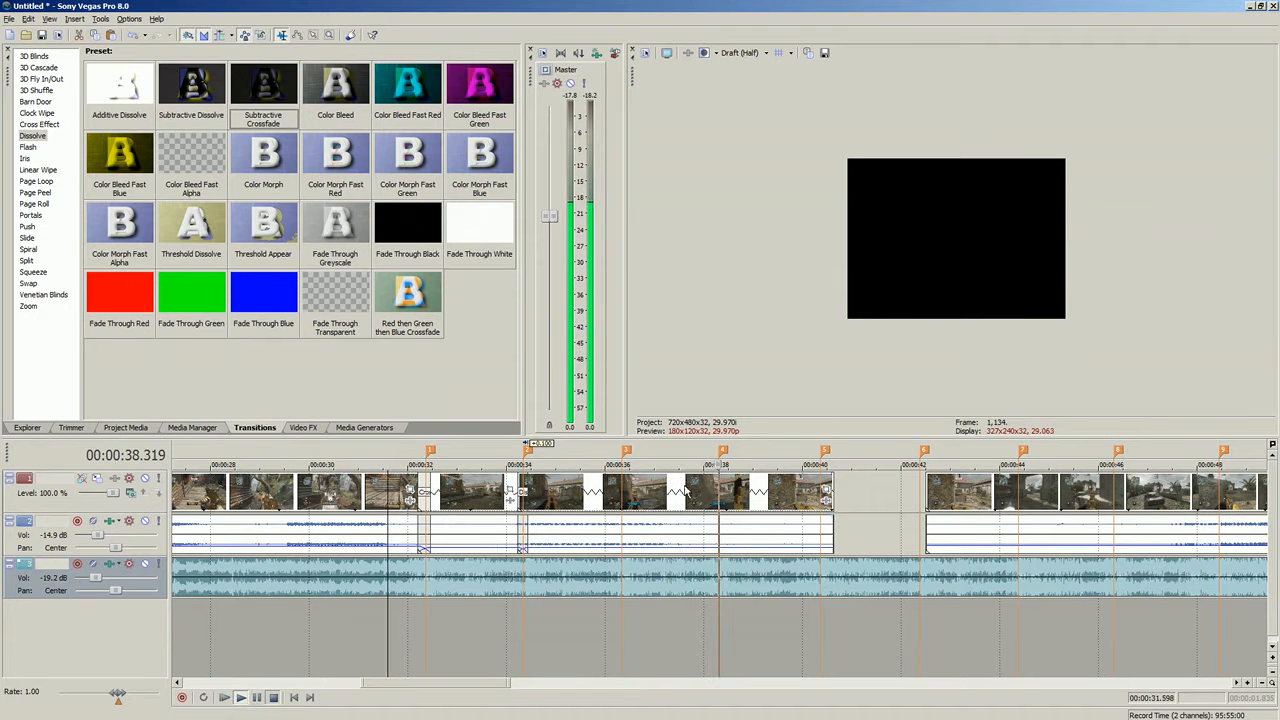
{"action": "left_click", "coordinate": [504, 465]}
{"action": "key", "text": "space"}
{"action": "scroll", "coordinate": [364, 643], "scroll_direction": "up", "scroll_amount": 4}
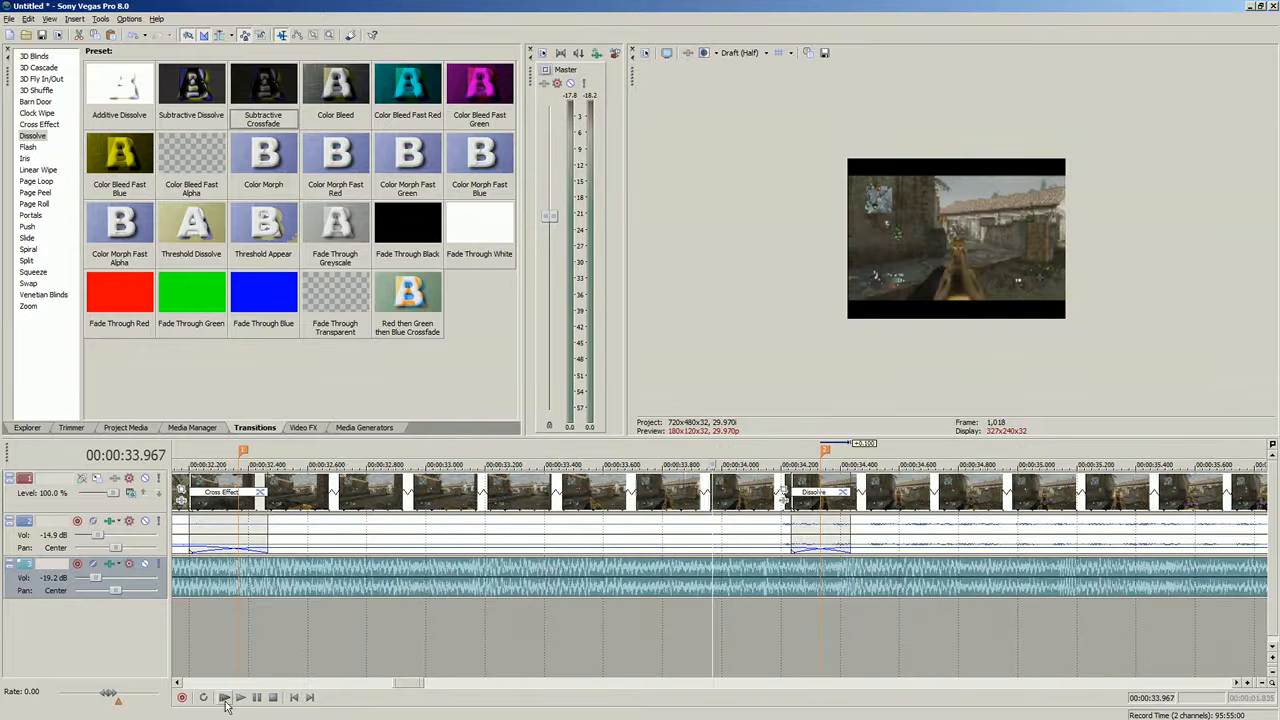
- Extend the audio crossfade at about 00:00:34.2 slightly earlier and play it back
{"action": "left_click_drag", "start_coordinate": [790, 520], "coordinate": [776, 524]}
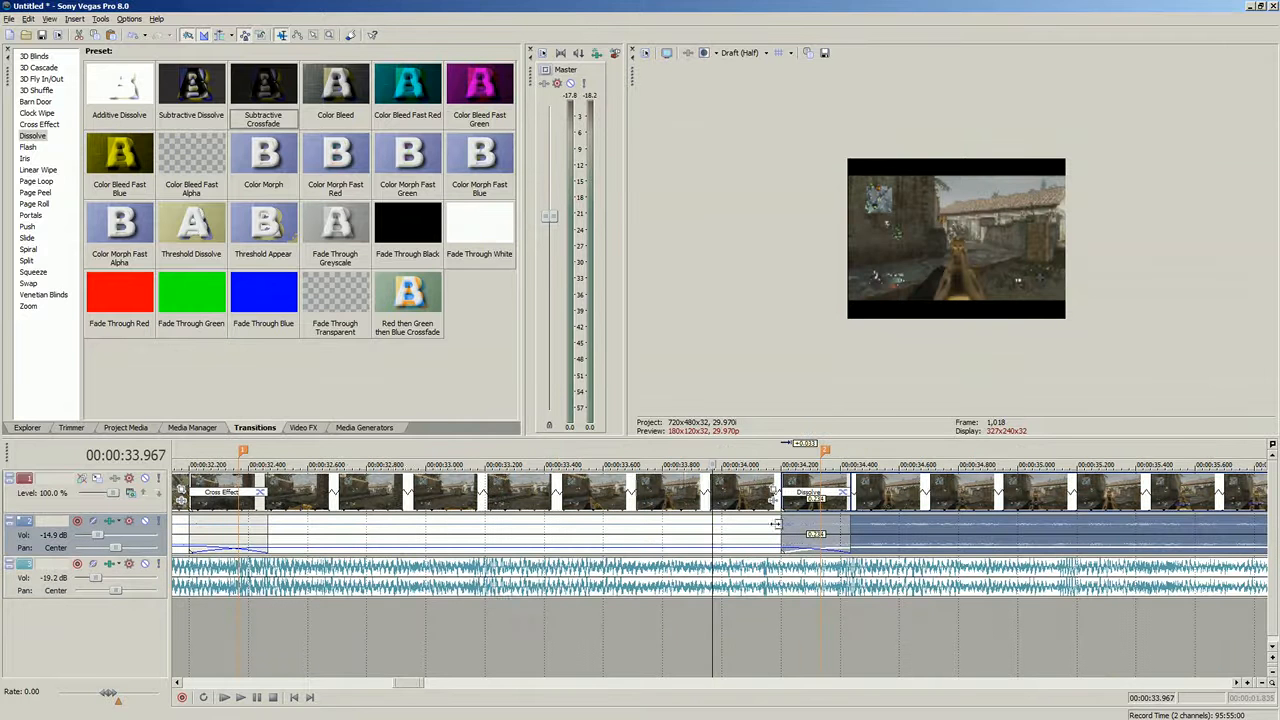
{"action": "left_click", "coordinate": [248, 698]}
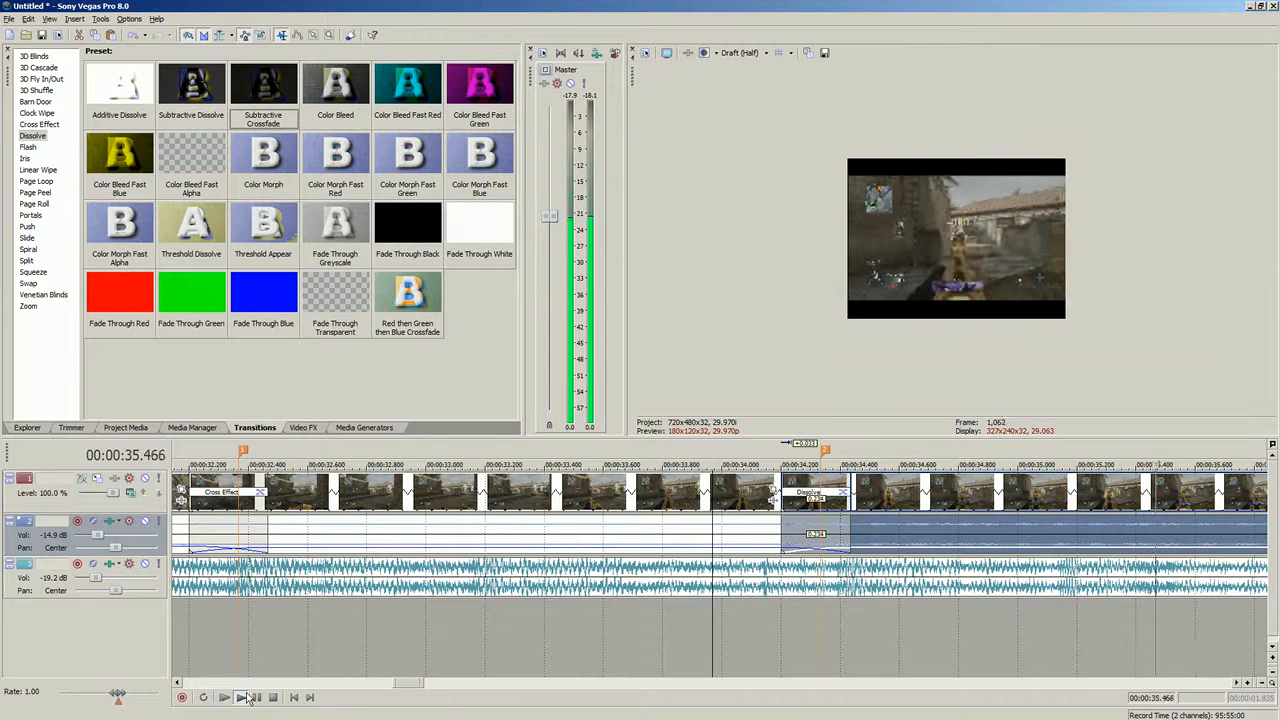
{"action": "key", "text": "space"}
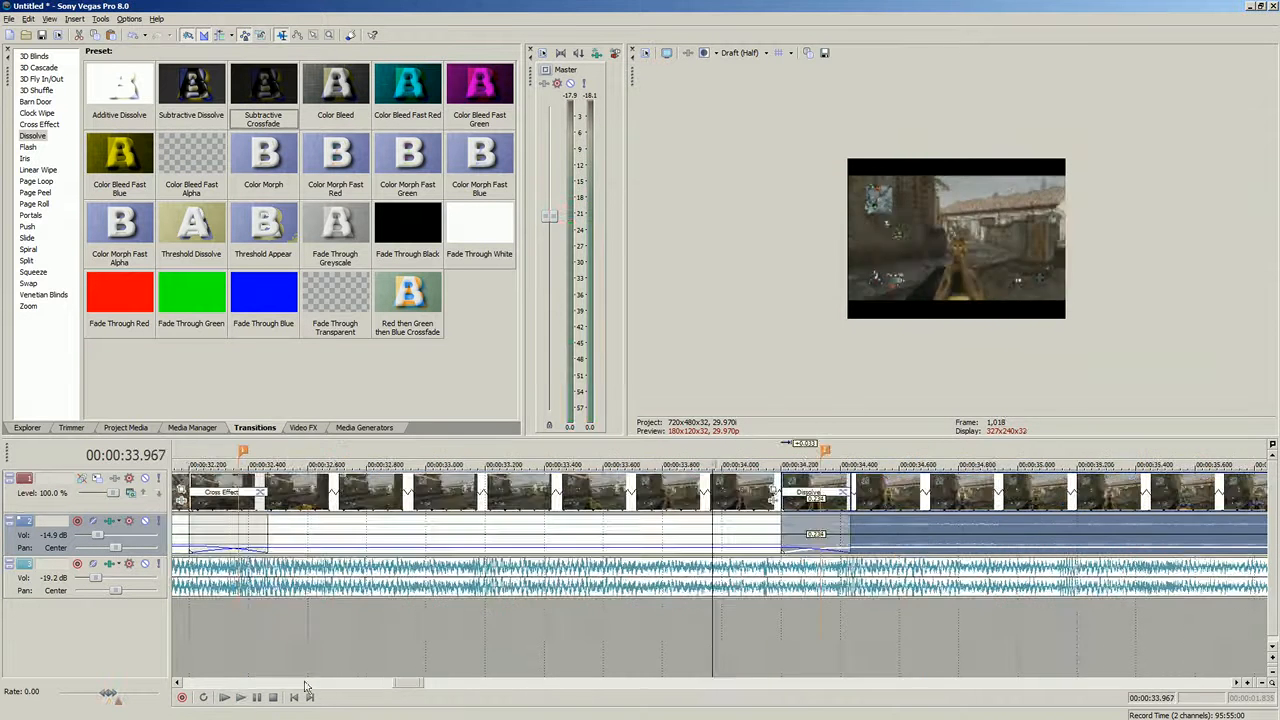
{"action": "scroll", "coordinate": [736, 552], "scroll_direction": "down", "scroll_amount": 5}
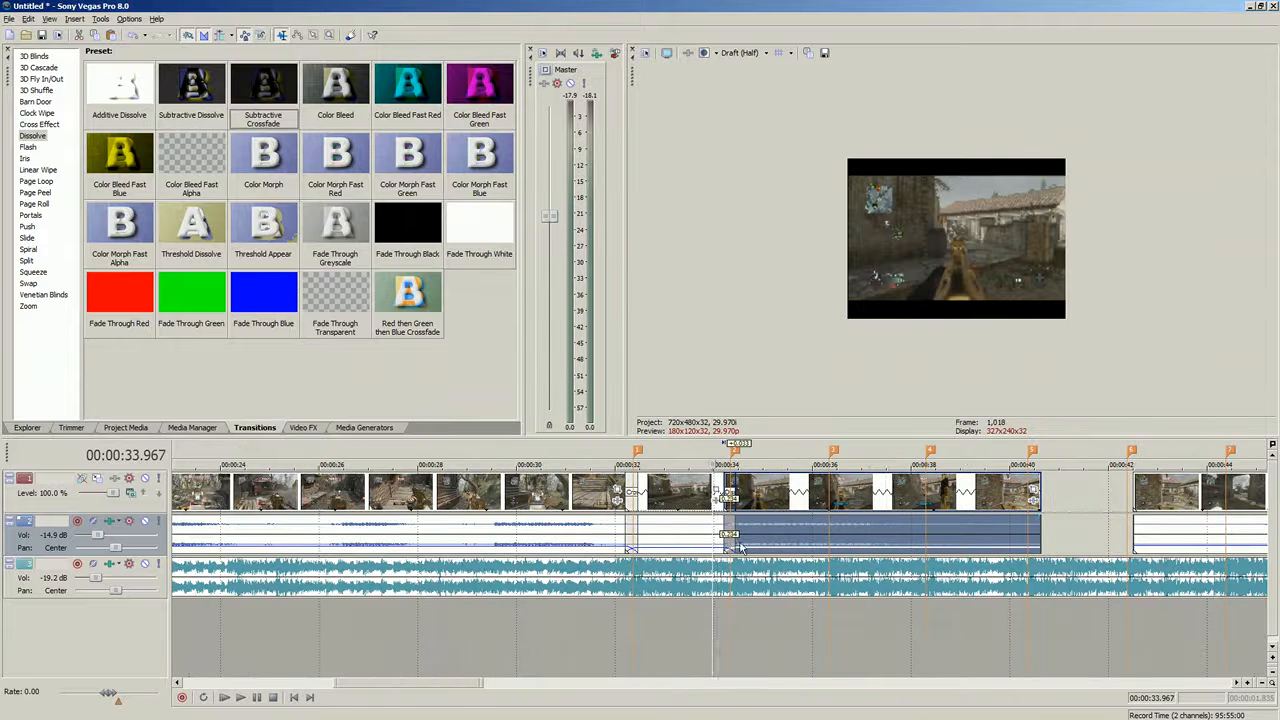
{"action": "scroll", "coordinate": [576, 541], "scroll_direction": "down", "scroll_amount": 2}
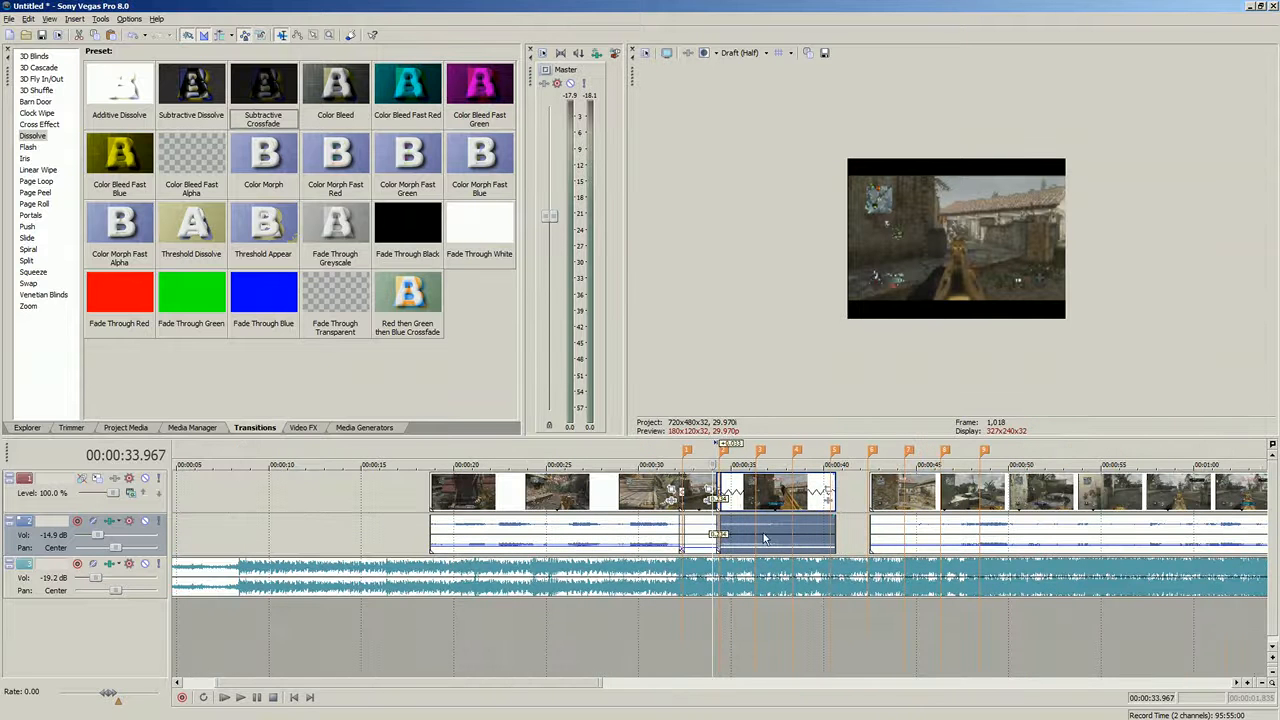
{"action": "left_click_drag", "start_coordinate": [737, 547], "coordinate": [737, 552]}
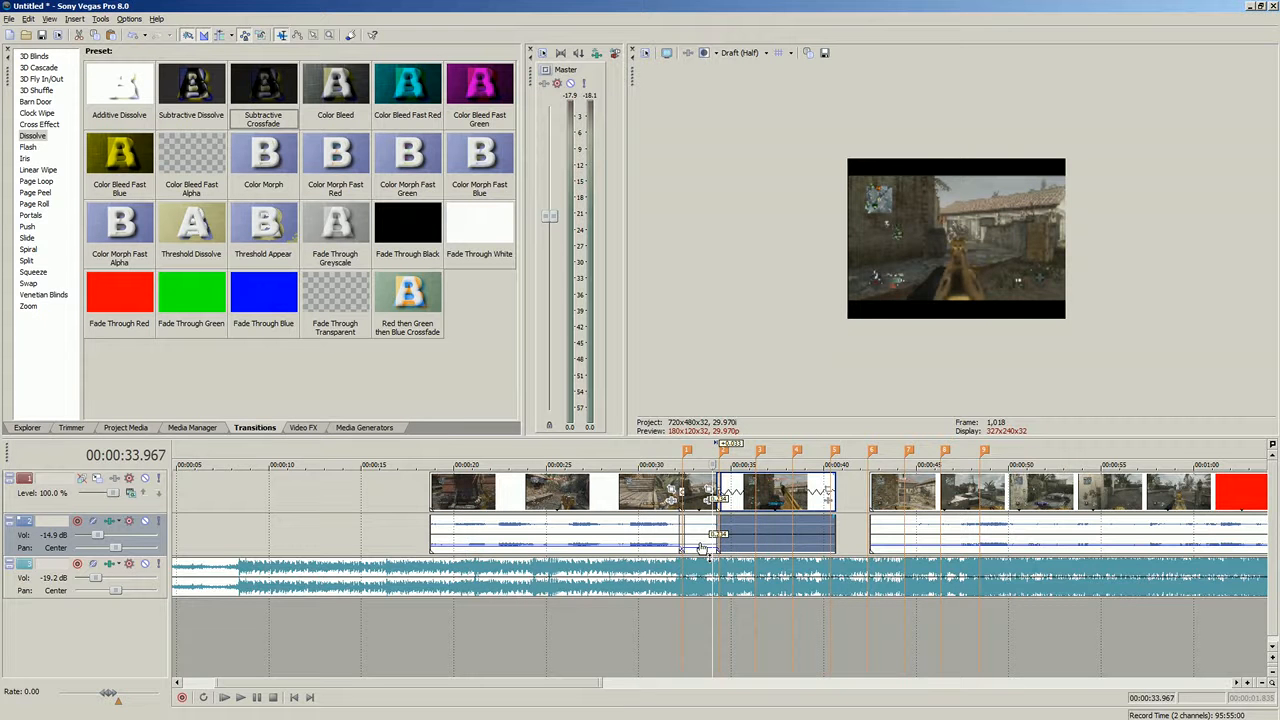
{"action": "scroll", "coordinate": [645, 547], "scroll_direction": "up", "scroll_amount": 4}
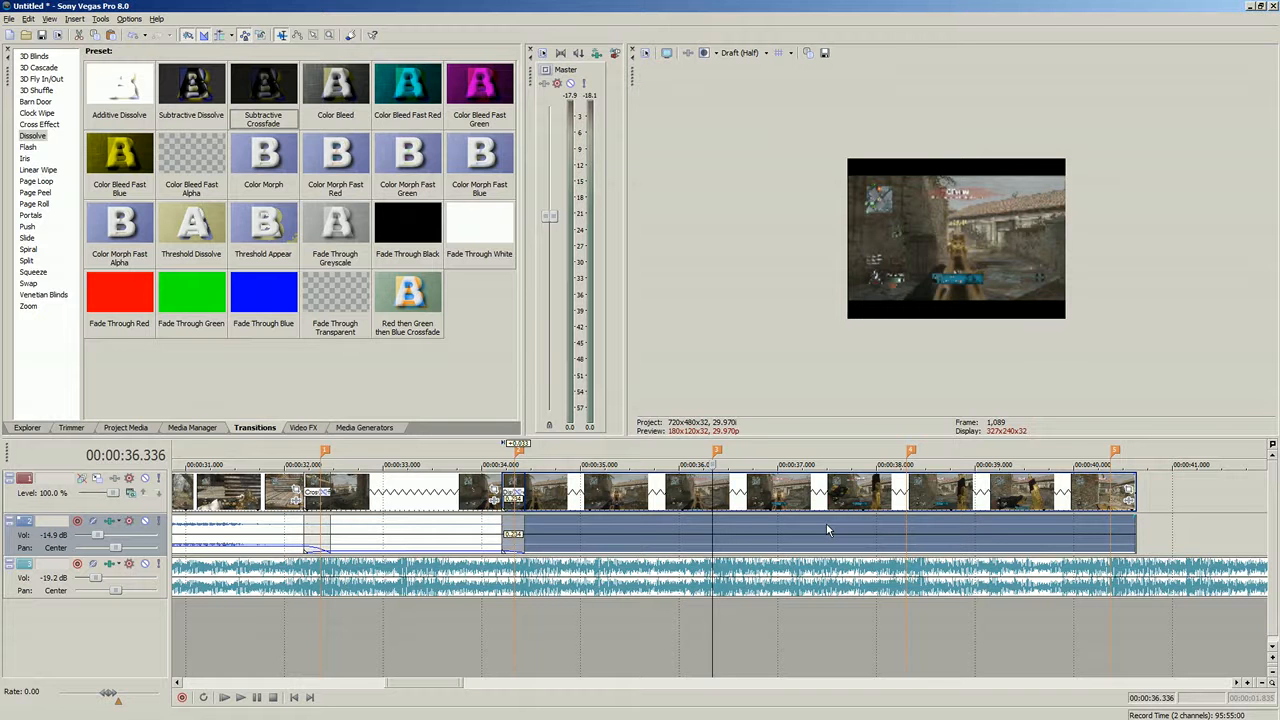
- Examine frames of the clip between about 00:00:35 and 00:00:40 after the new transition
{"action": "left_click", "coordinate": [670, 550]}
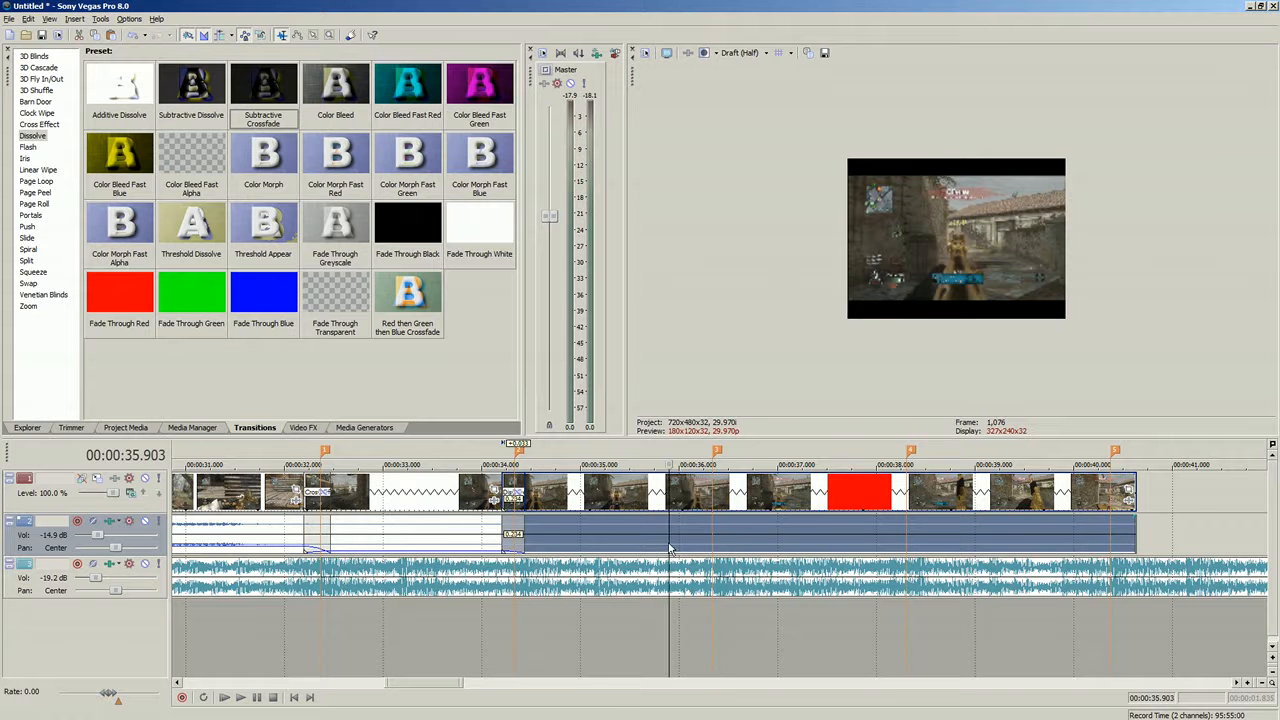
{"action": "left_click", "coordinate": [714, 519]}
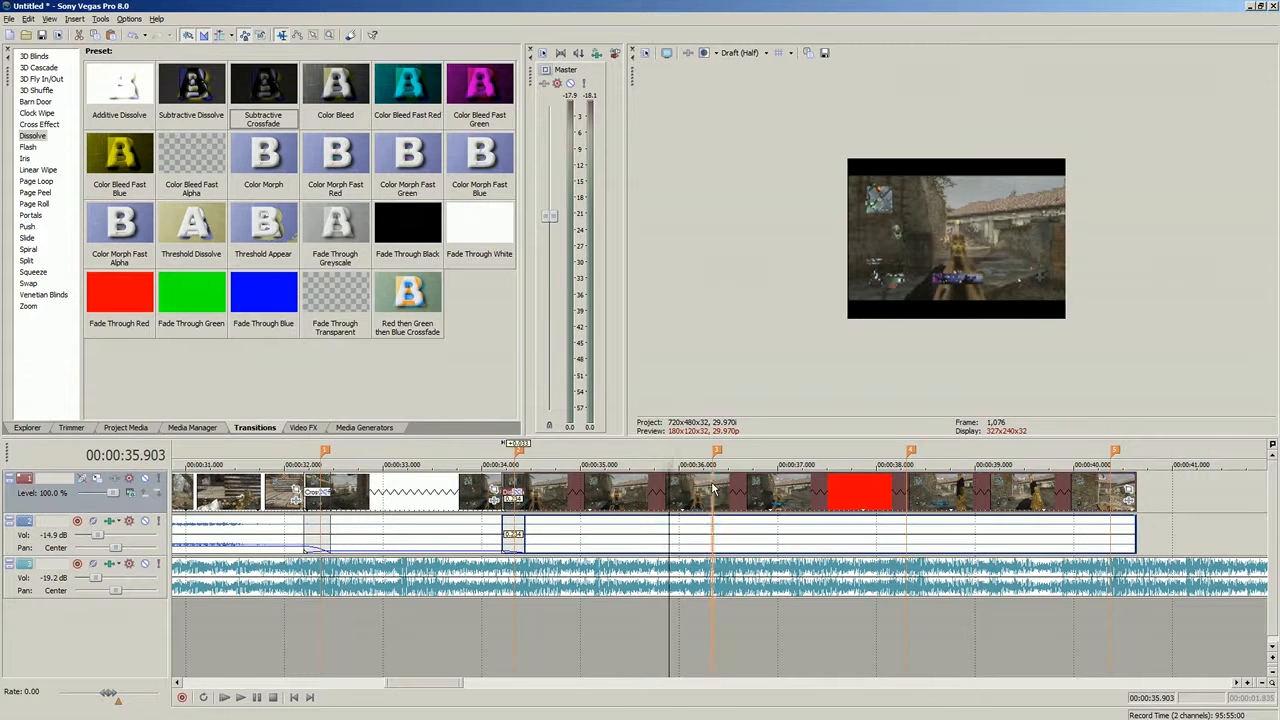
{"action": "left_click", "coordinate": [303, 428]}
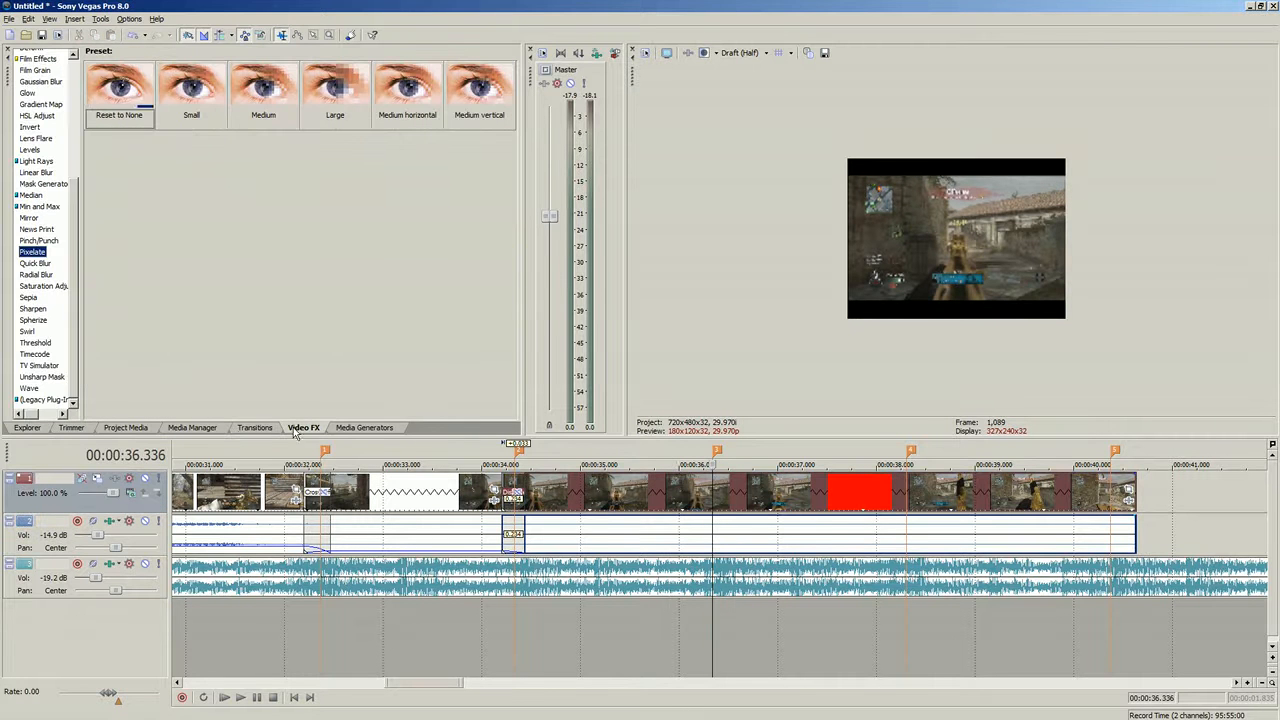
{"action": "left_click", "coordinate": [243, 430]}
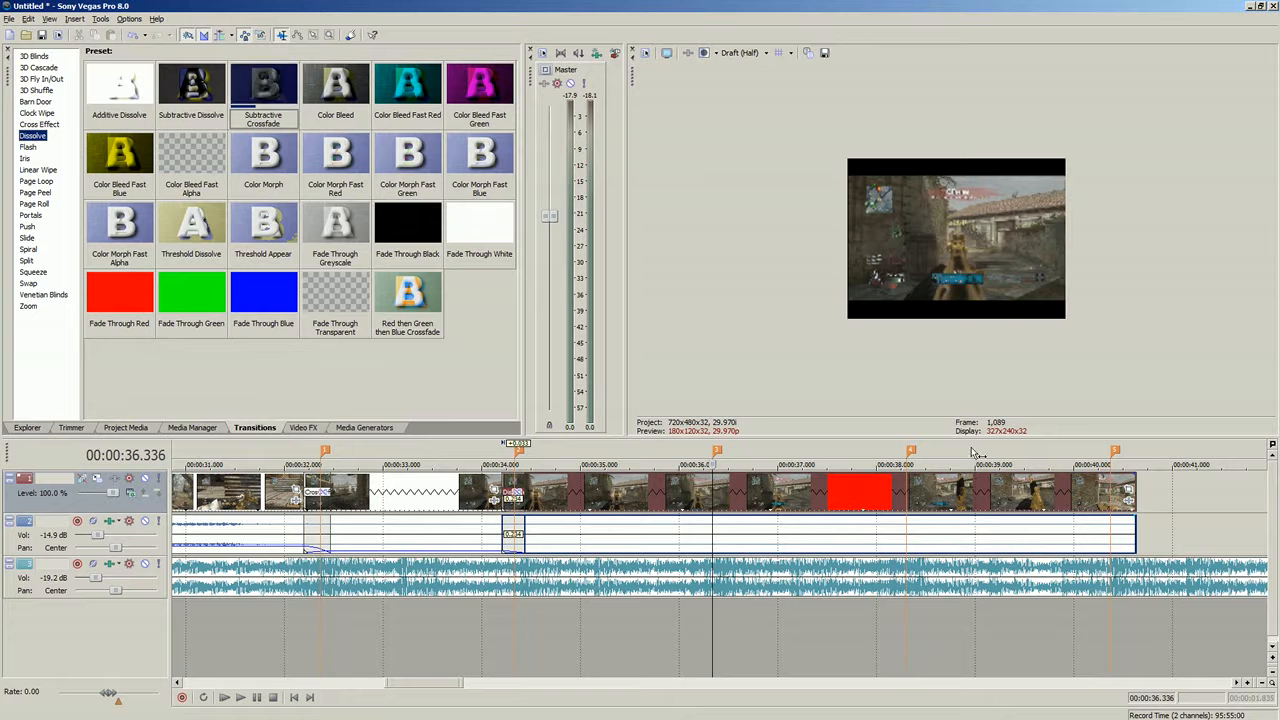
{"action": "left_click", "coordinate": [1091, 533]}
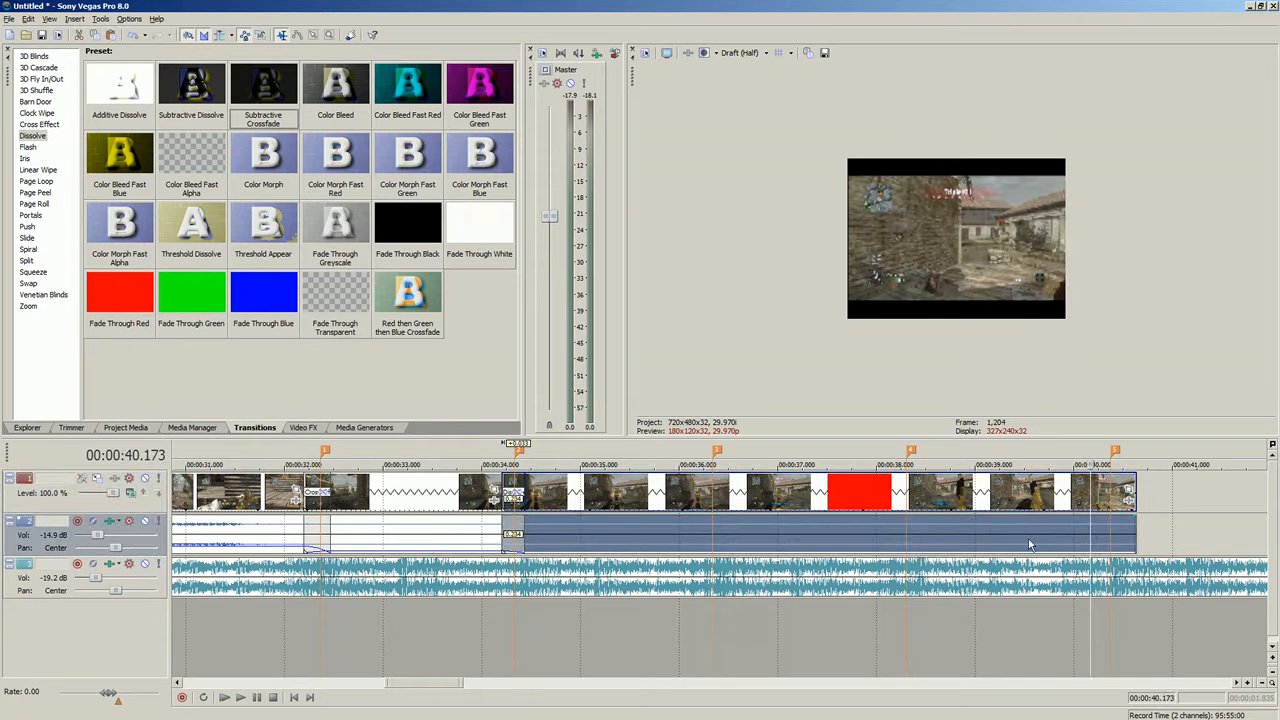
{"action": "left_click", "coordinate": [988, 525]}
{"action": "scroll", "coordinate": [718, 533], "scroll_direction": "up", "scroll_amount": 5}
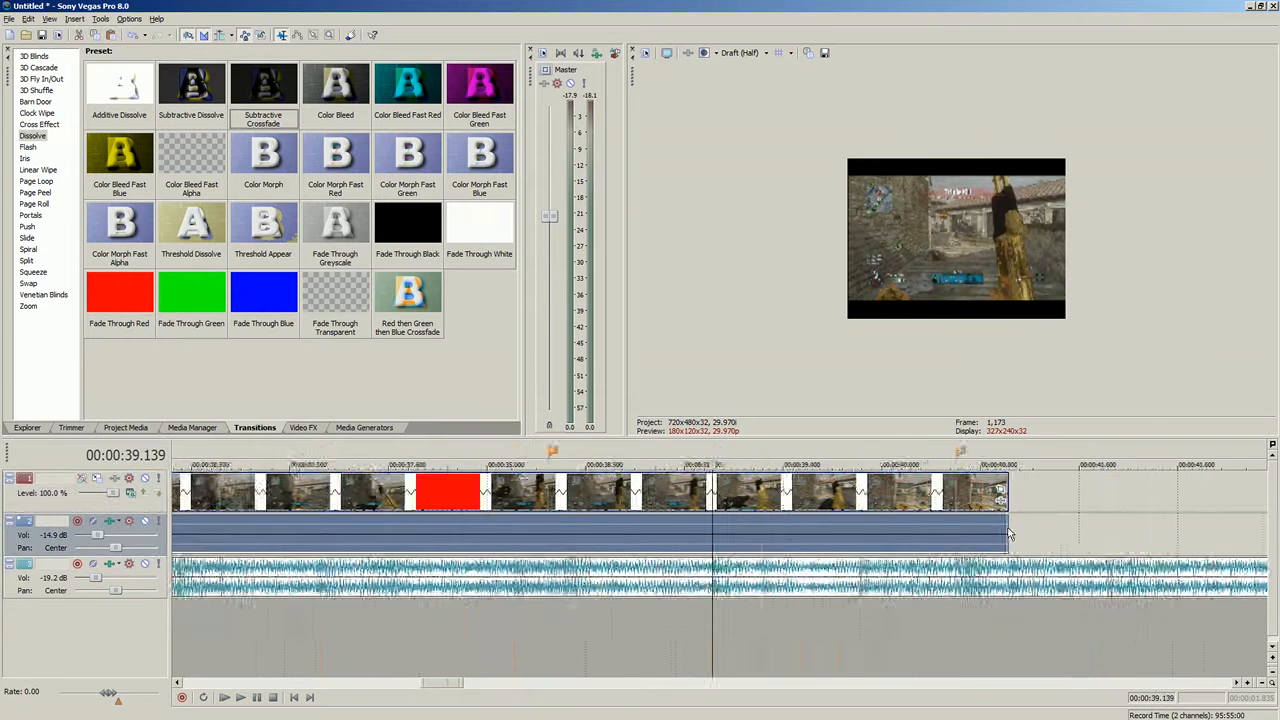
{"action": "left_click", "coordinate": [673, 534]}
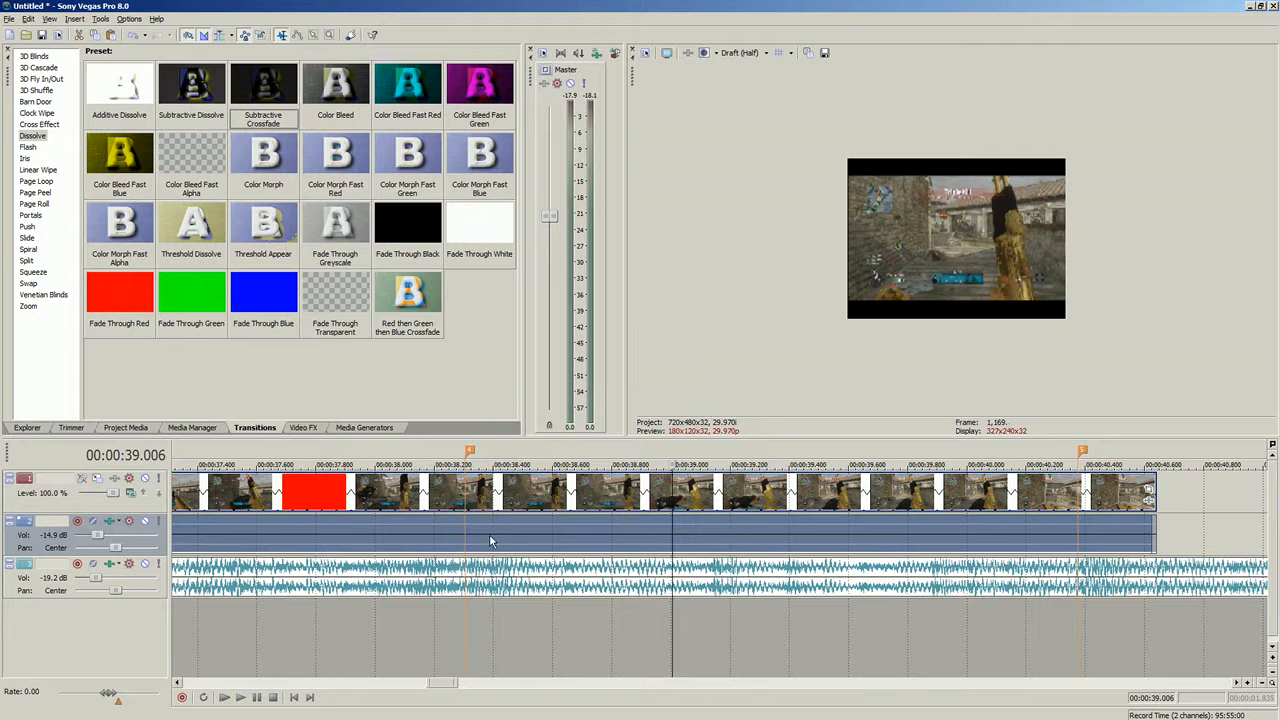
{"action": "left_click", "coordinate": [633, 537]}
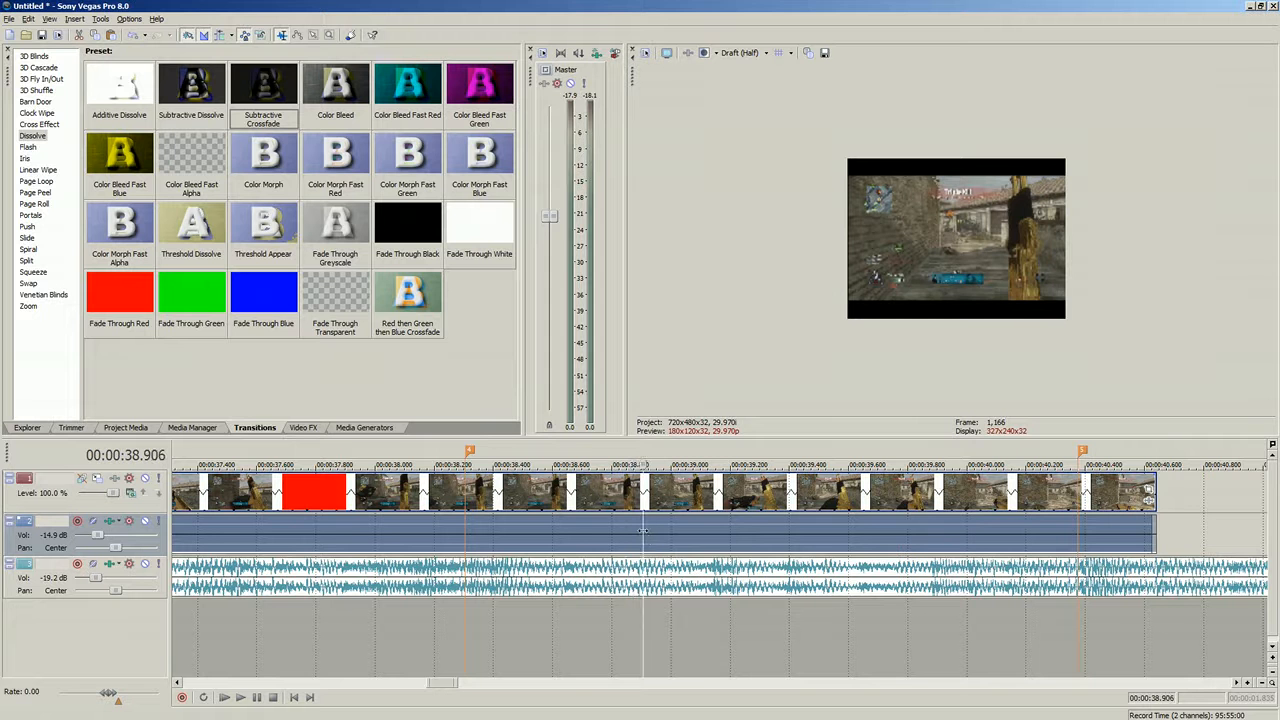
- Step forward two frames and split the clip at about 00:00:38.97, selecting the part before the split
{"action": "key", "text": "Right"}
{"action": "key", "text": "Right"}
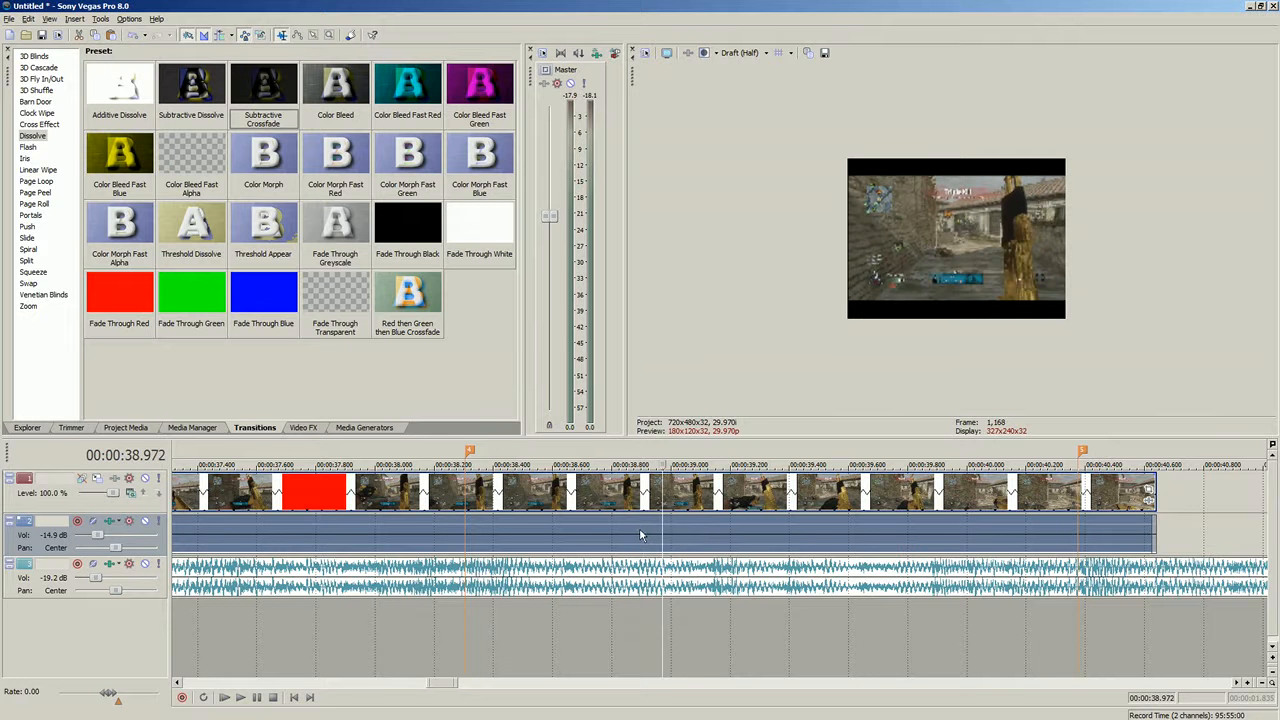
{"action": "key", "text": "s"}
{"action": "left_click", "coordinate": [586, 536]}
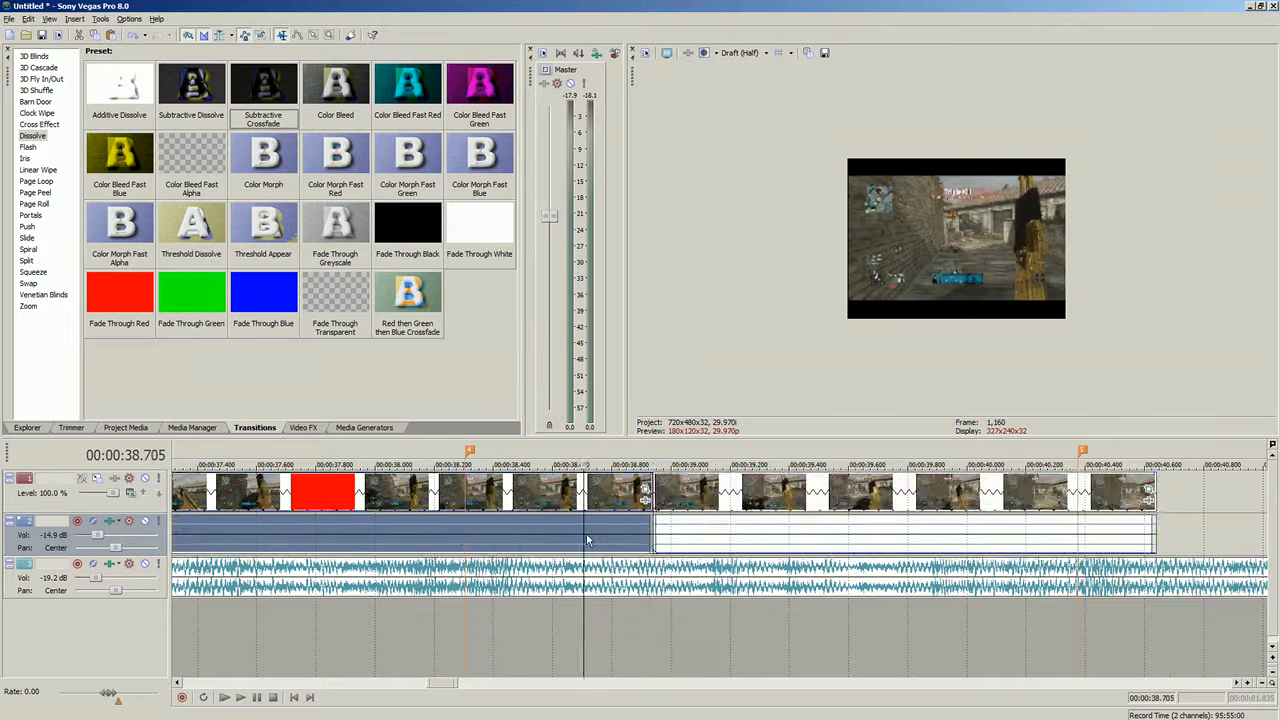
- Trim the selected clip's end and move the following clip so the two clips meet at about 00:00:36.3
{"action": "scroll", "coordinate": [591, 535], "scroll_direction": "down", "scroll_amount": 4}
{"action": "left_click", "coordinate": [596, 533]}
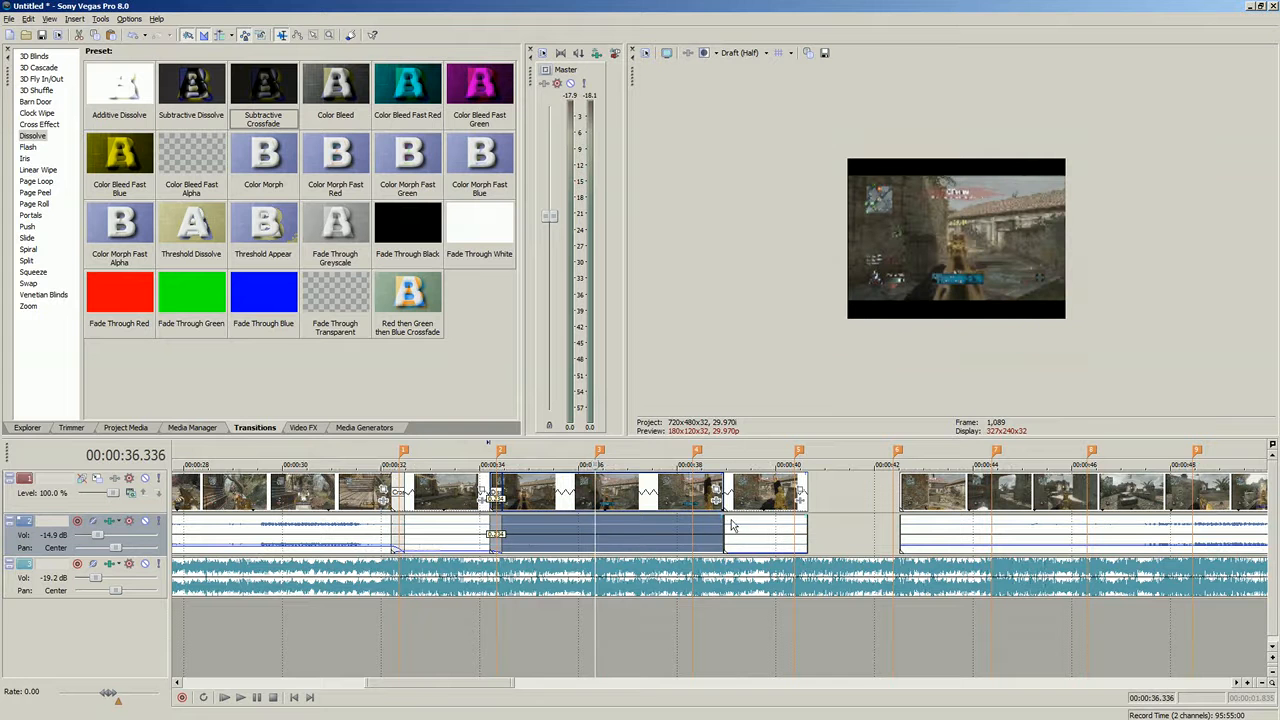
{"action": "left_click_drag", "start_coordinate": [720, 519], "coordinate": [604, 519]}
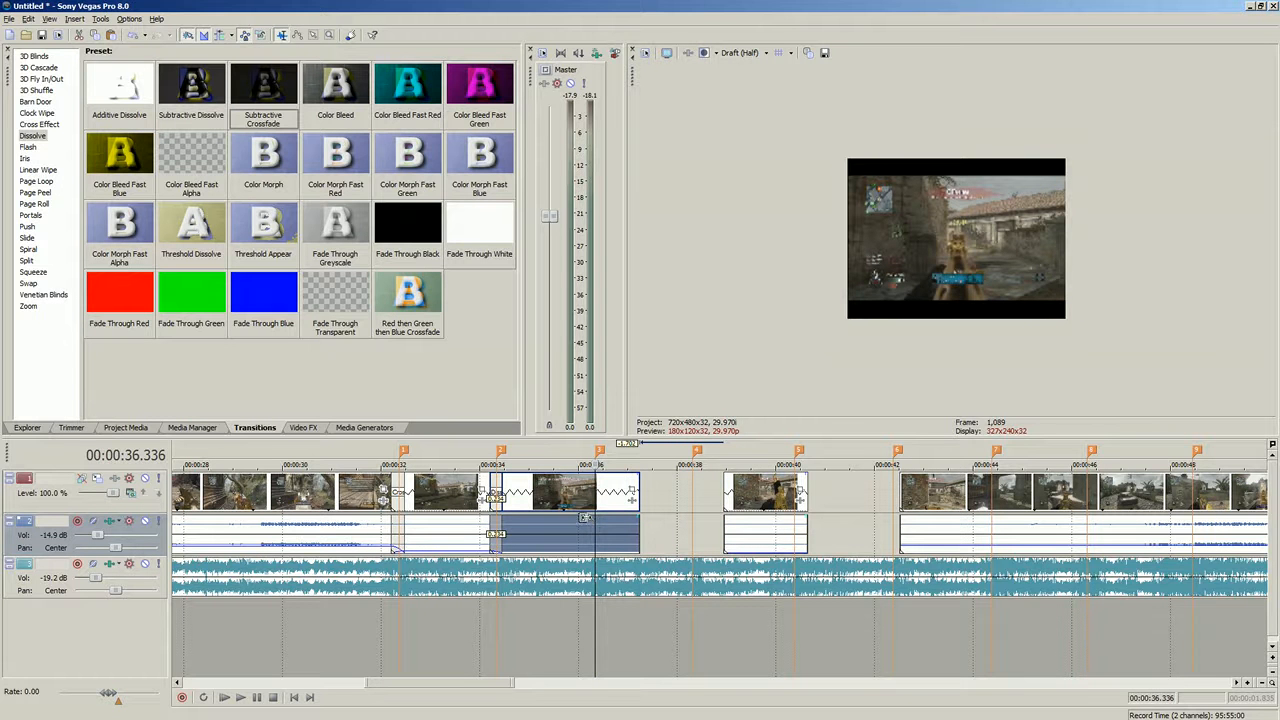
{"action": "left_click_drag", "start_coordinate": [693, 509], "coordinate": [661, 531]}
{"action": "left_click_drag", "start_coordinate": [764, 498], "coordinate": [636, 500]}
{"action": "left_click", "coordinate": [589, 541]}
{"action": "scroll", "coordinate": [604, 542], "scroll_direction": "up", "scroll_amount": 4}
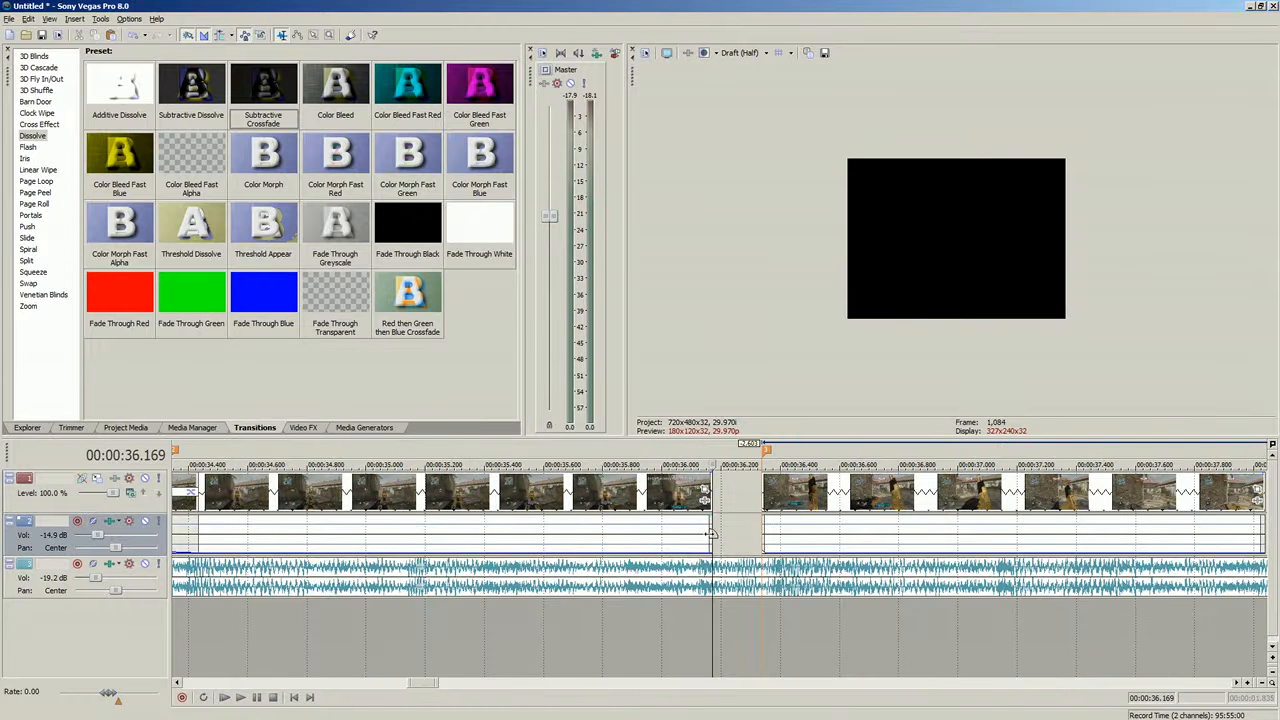
{"action": "left_click_drag", "start_coordinate": [708, 533], "coordinate": [760, 533]}
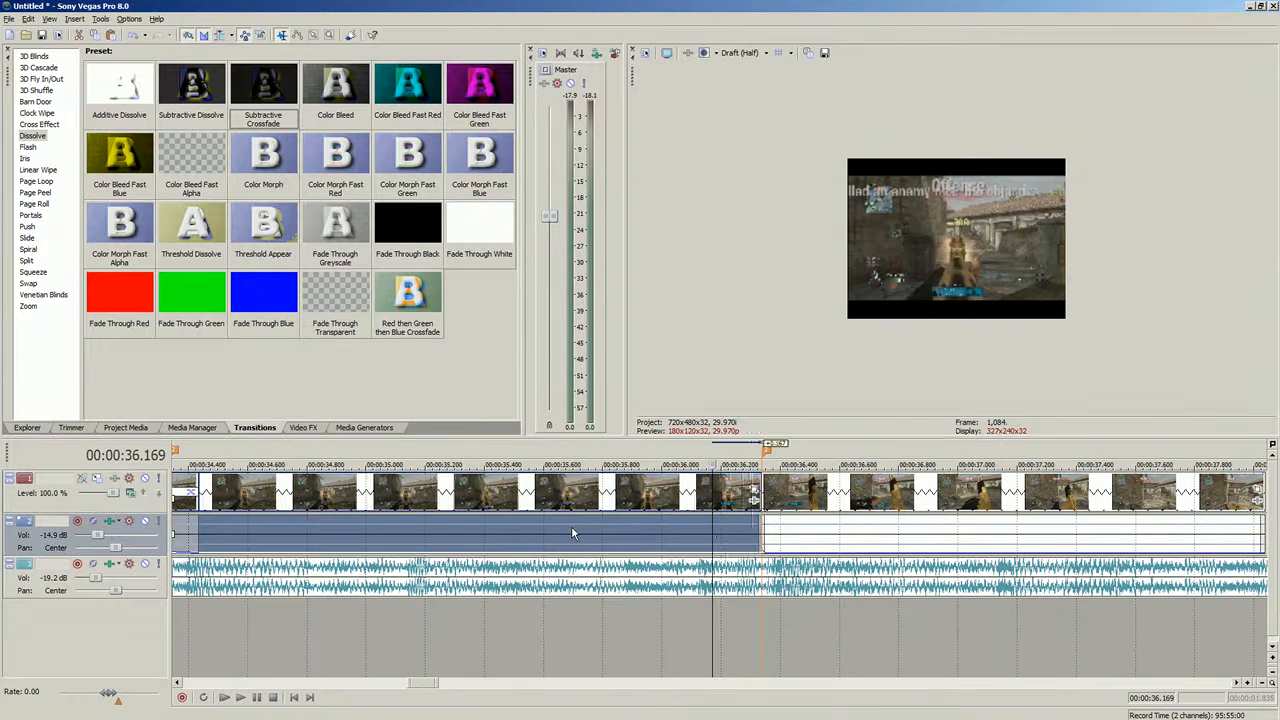
- Play back the joined clips to review the cut
{"action": "left_click", "coordinate": [574, 530]}
{"action": "left_click", "coordinate": [241, 698]}
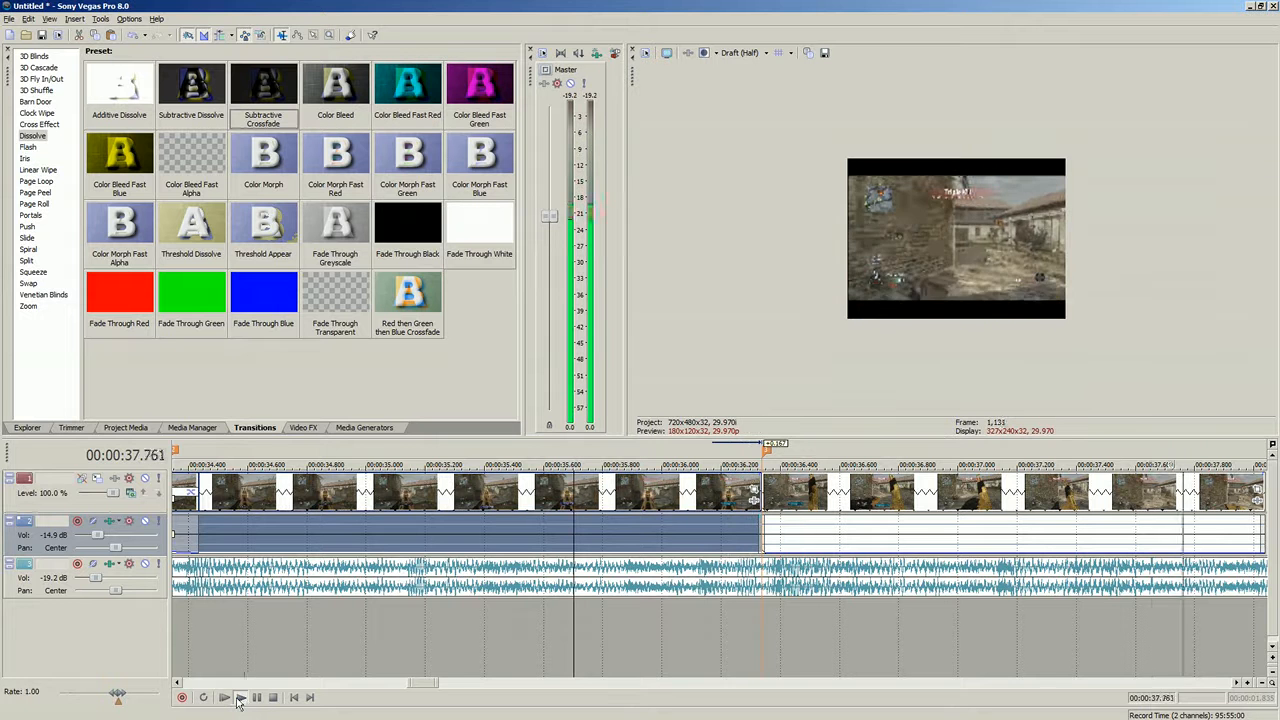
{"action": "left_click", "coordinate": [276, 697]}
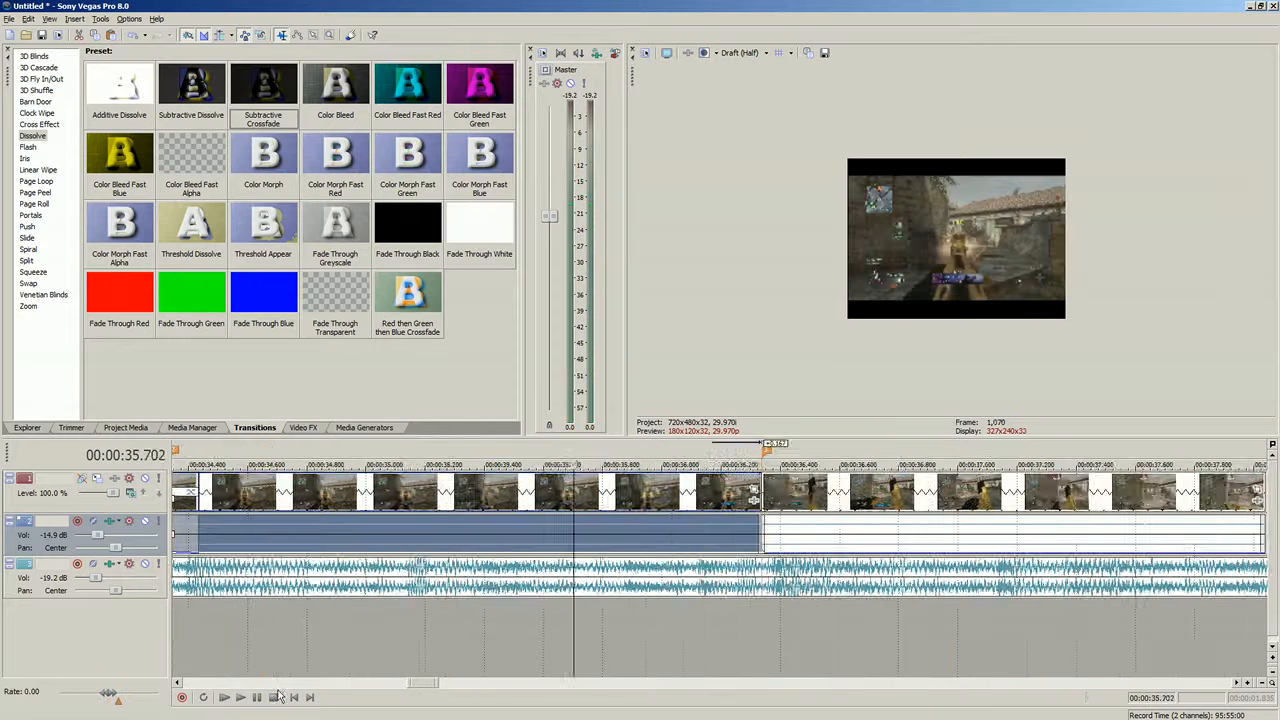
- Overlap the earlier clip's end onto the following clip at about 00:00:36.3 to create a crossfade
{"action": "scroll", "coordinate": [740, 532], "scroll_direction": "up", "scroll_amount": 1}
{"action": "left_click", "coordinate": [763, 524]}
{"action": "left_click", "coordinate": [968, 537]}
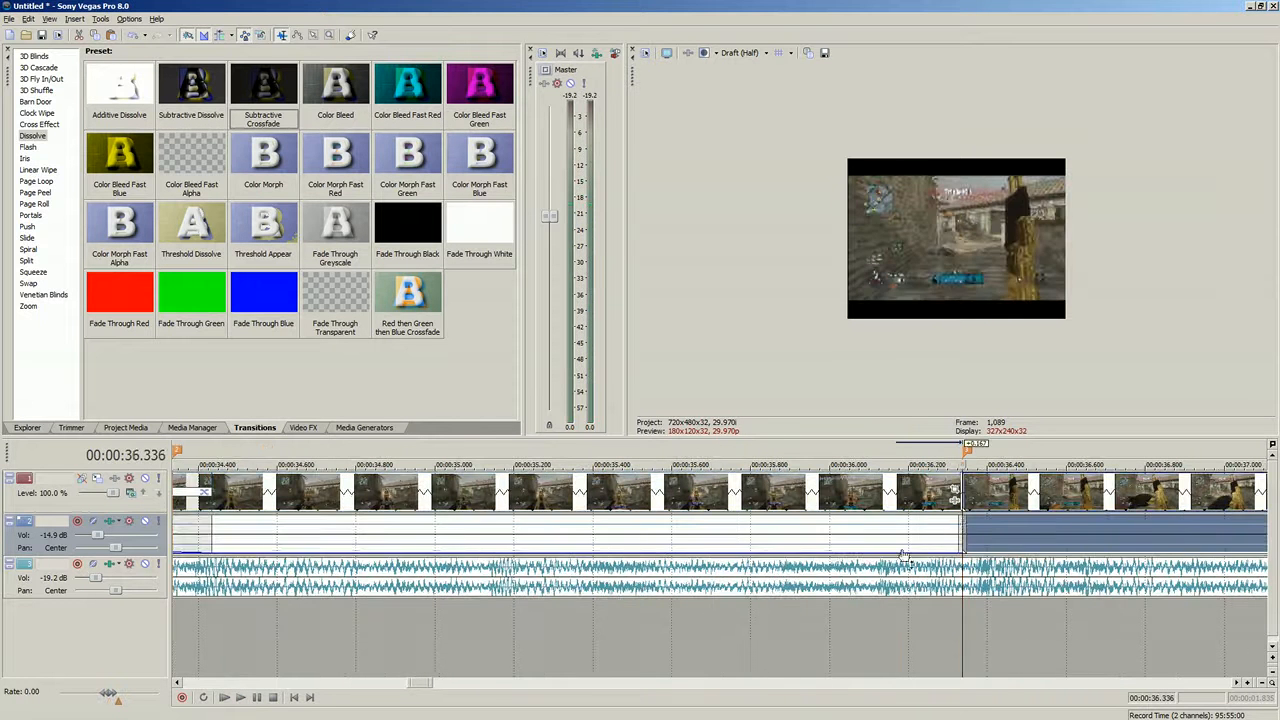
{"action": "scroll", "coordinate": [915, 544], "scroll_direction": "up", "scroll_amount": 4}
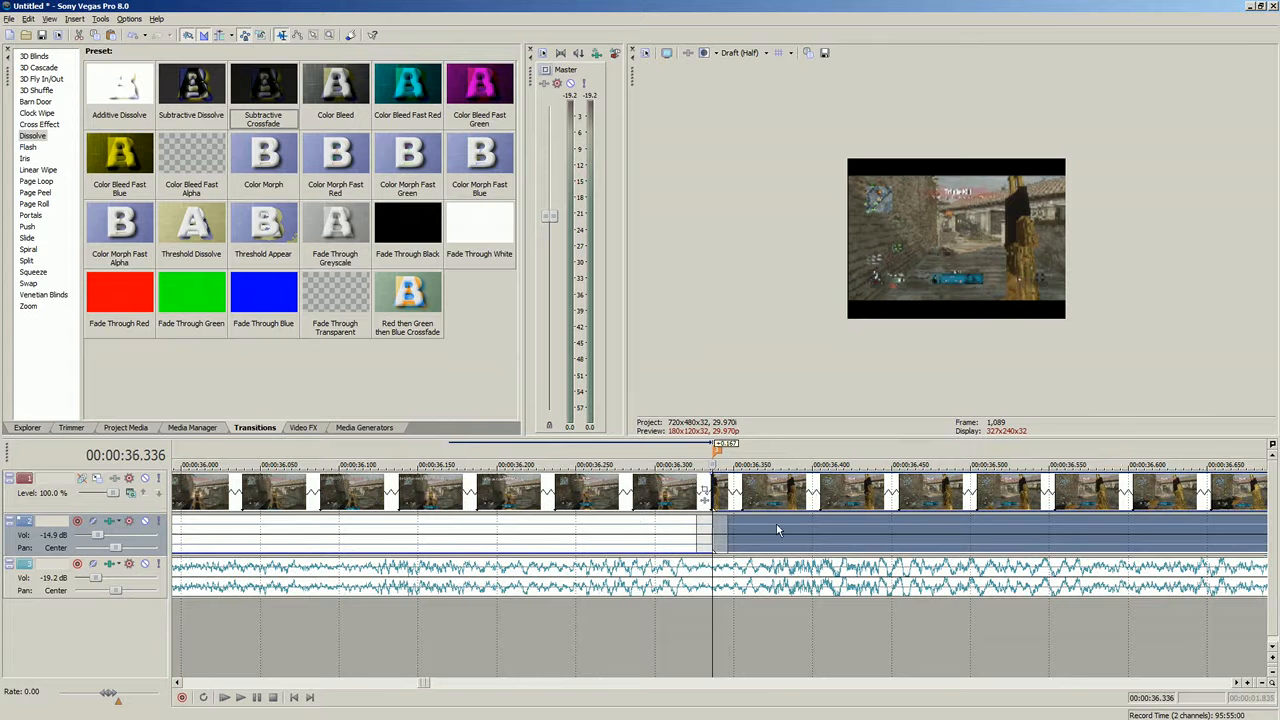
{"action": "left_click_drag", "start_coordinate": [708, 522], "coordinate": [869, 525]}
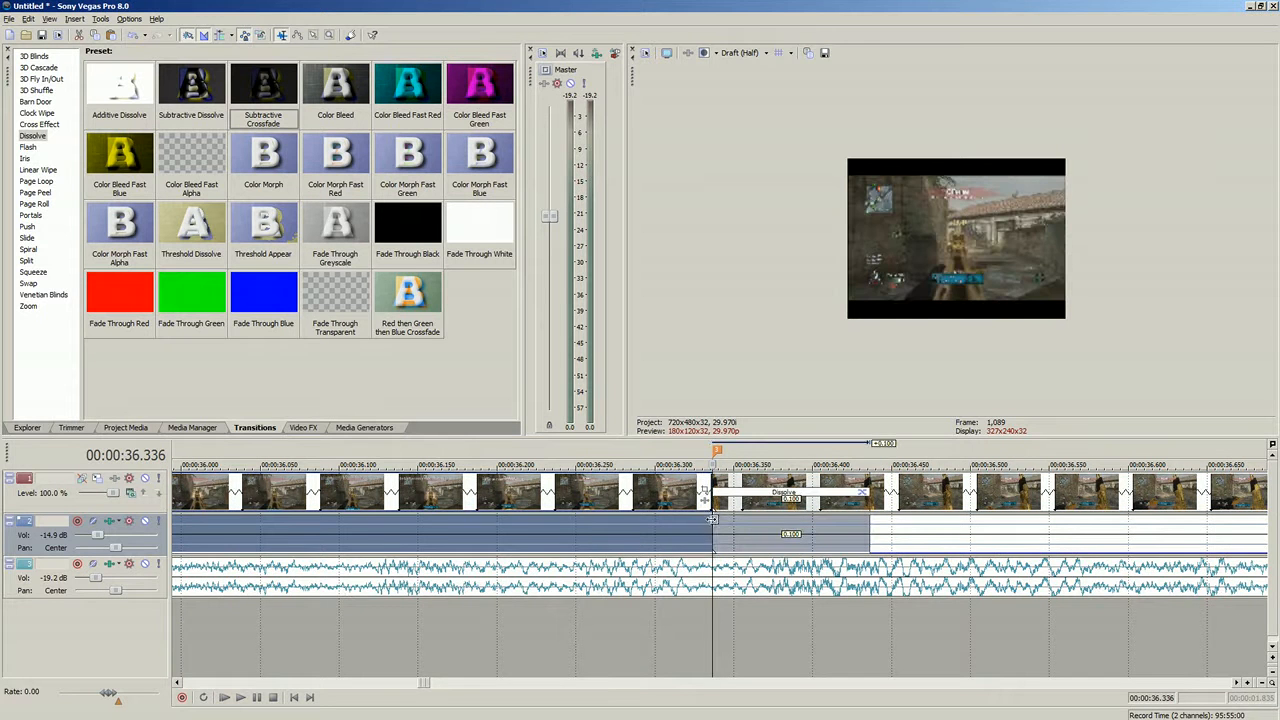
{"action": "left_click_drag", "start_coordinate": [711, 519], "coordinate": [617, 517]}
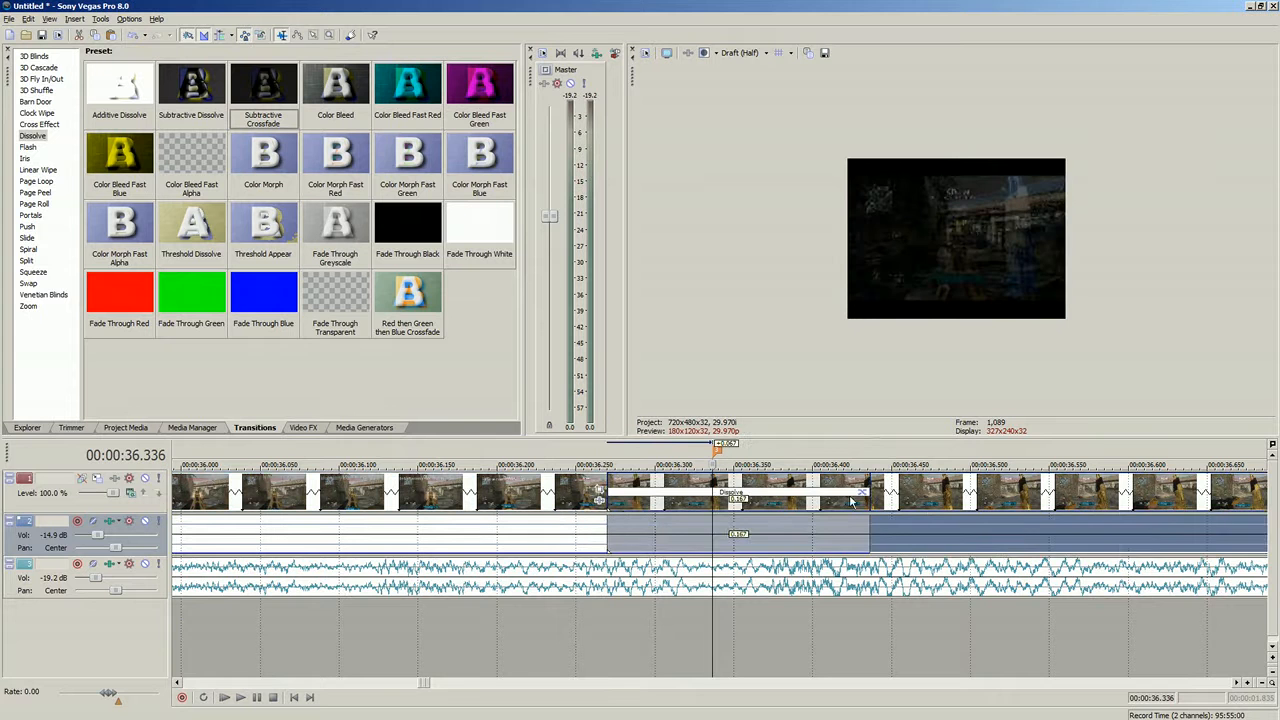
{"action": "left_click", "coordinate": [856, 500]}
{"action": "left_click", "coordinate": [866, 490]}
{"action": "left_click", "coordinate": [813, 141]}
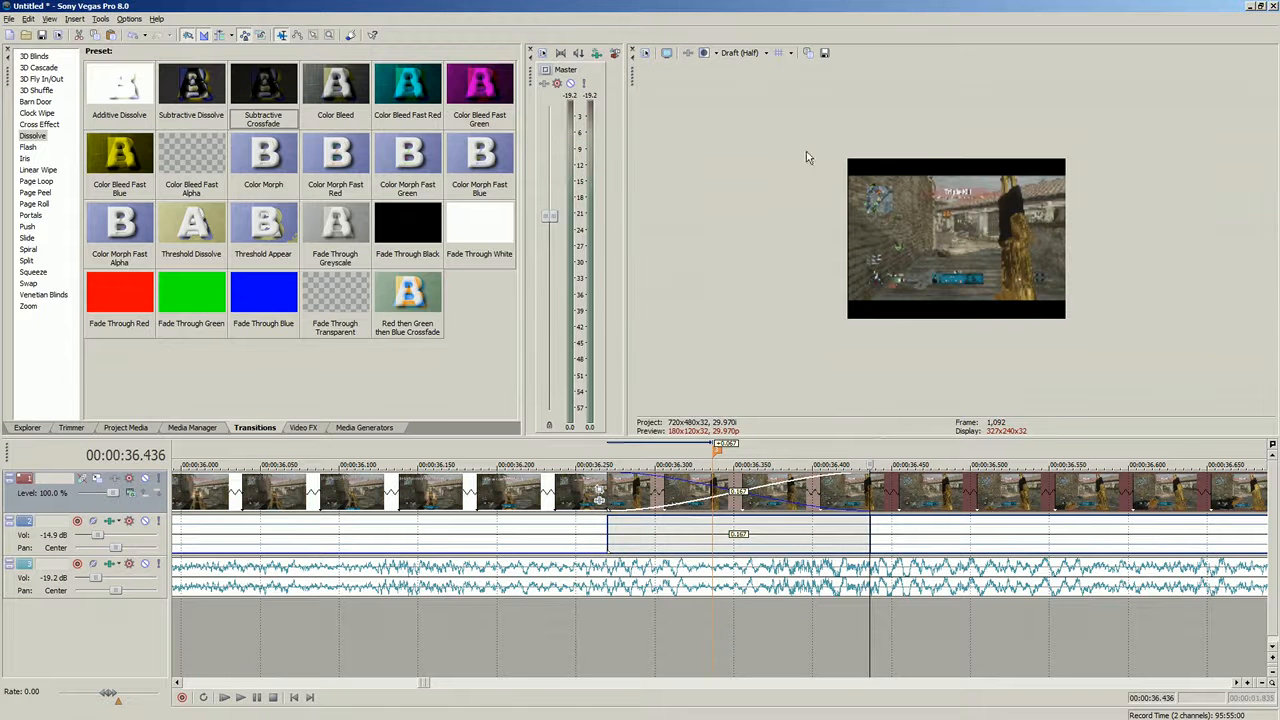
- Play back the stretch around the new crossfade to review it
{"action": "left_click", "coordinate": [344, 521]}
{"action": "left_click", "coordinate": [240, 698]}
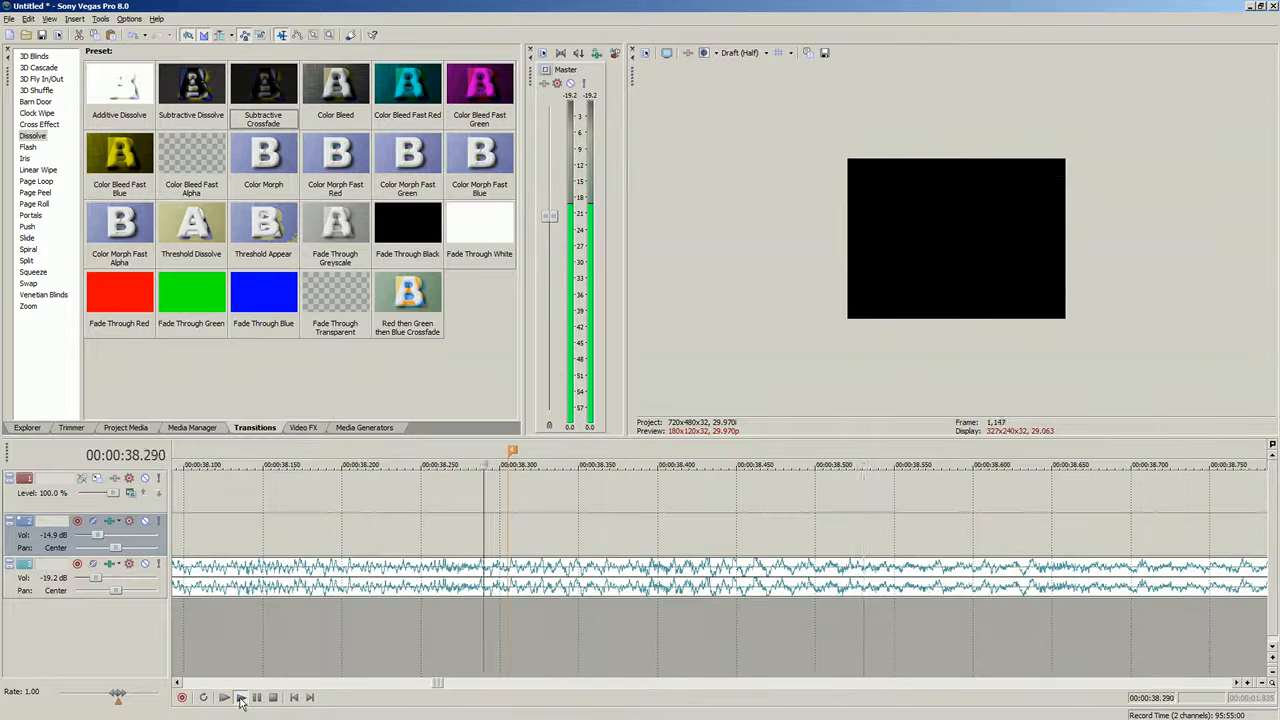
{"action": "left_click", "coordinate": [255, 699]}
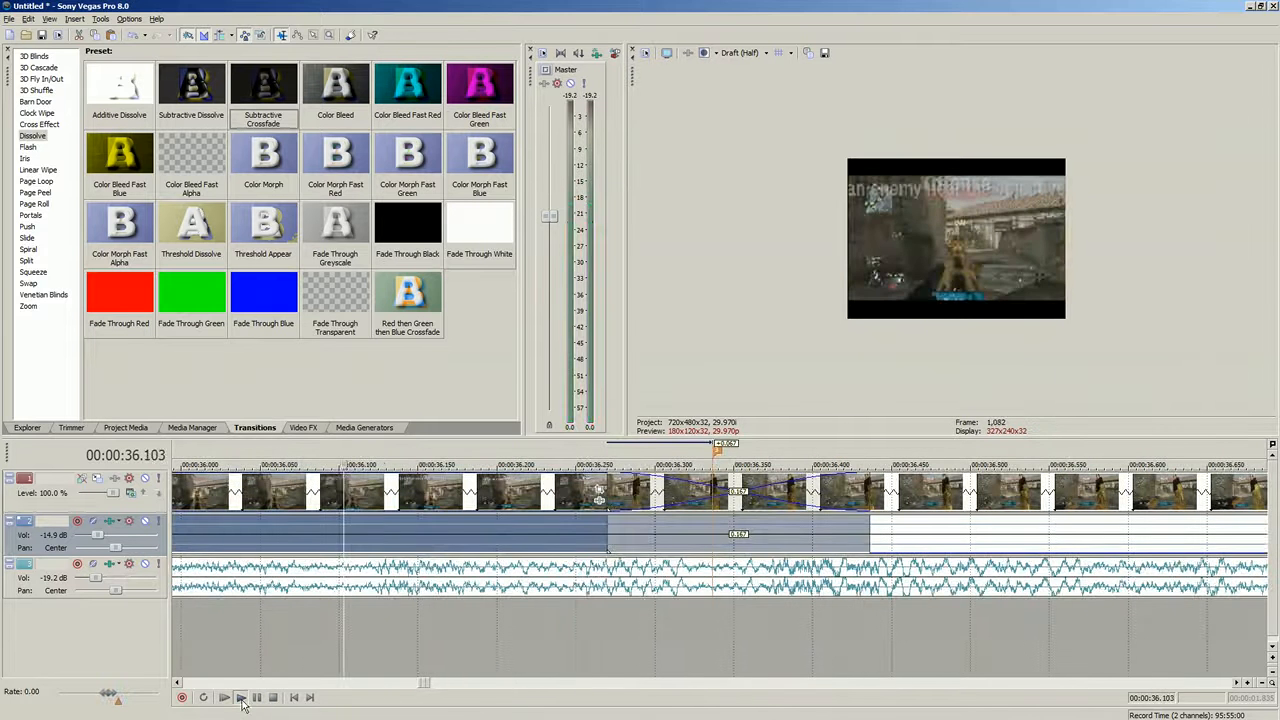
{"action": "left_click", "coordinate": [240, 698]}
{"action": "left_click", "coordinate": [273, 698]}
{"action": "scroll", "coordinate": [297, 672], "scroll_direction": "down", "scroll_amount": 4}
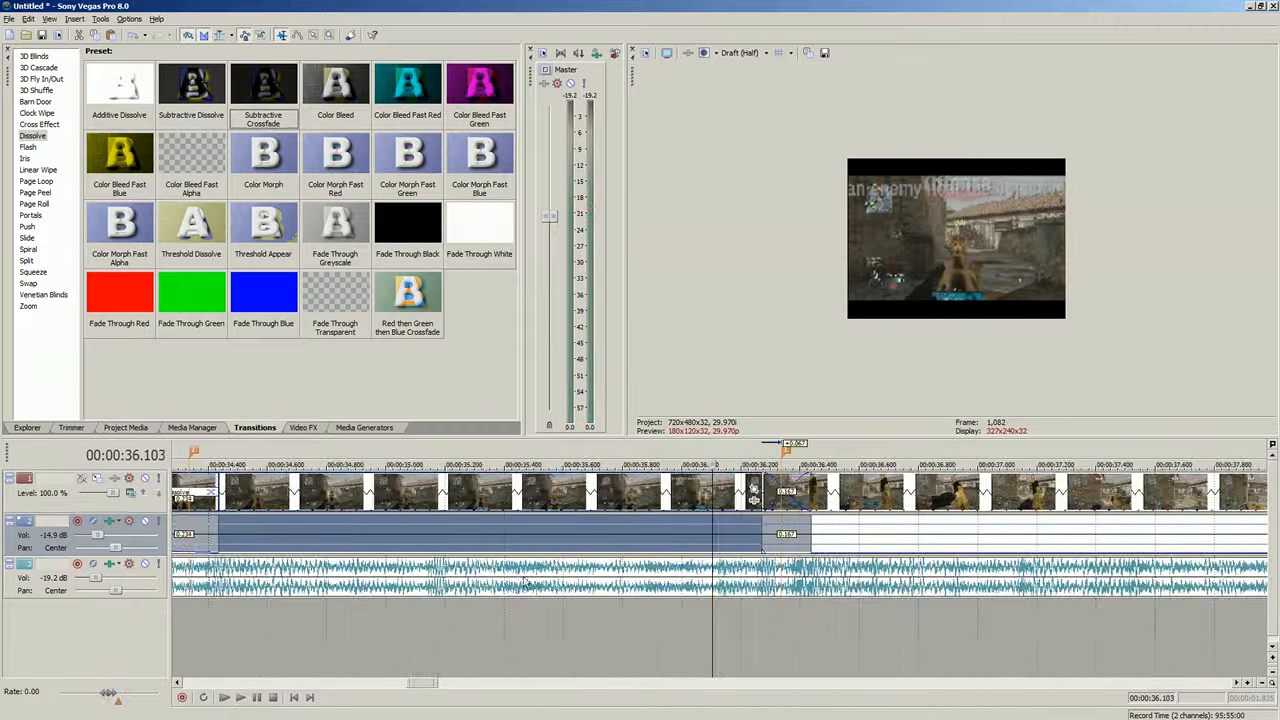
{"action": "left_click", "coordinate": [240, 698]}
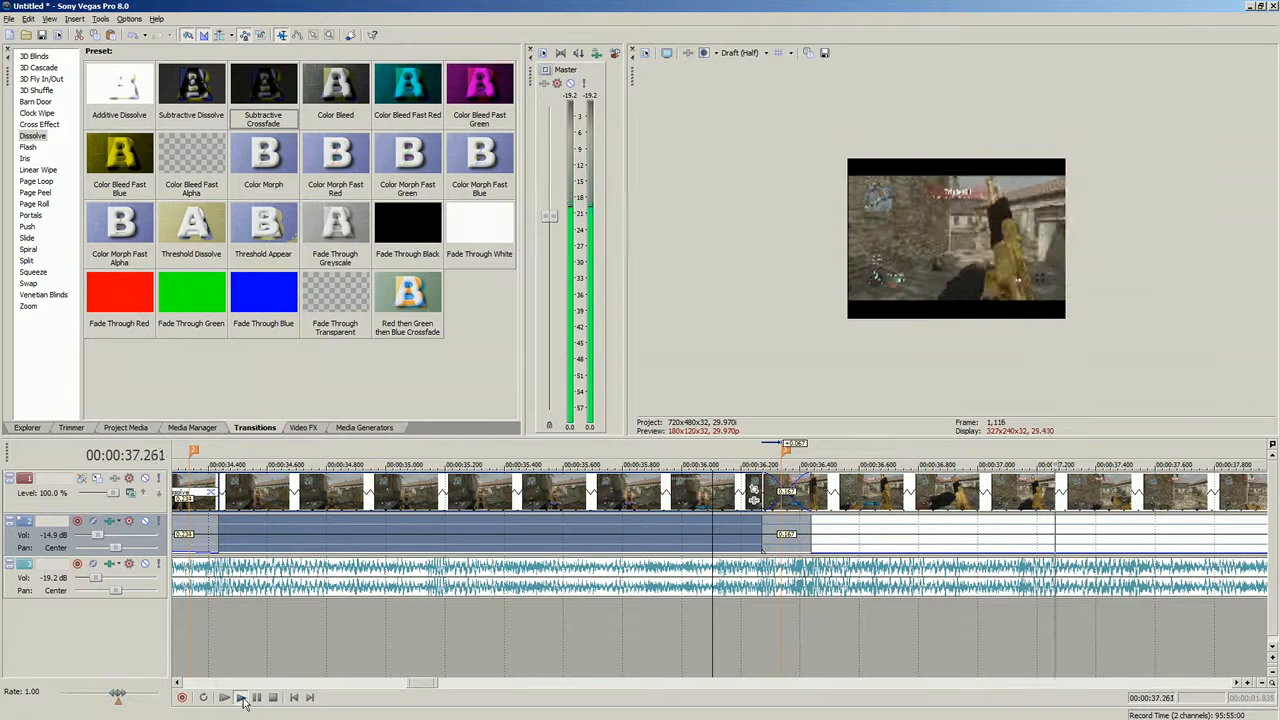
- Set the preview quality to Draft (Full) and play back the crossfade
{"action": "left_click", "coordinate": [740, 53]}
{"action": "mouse_move", "coordinate": [748, 82]}
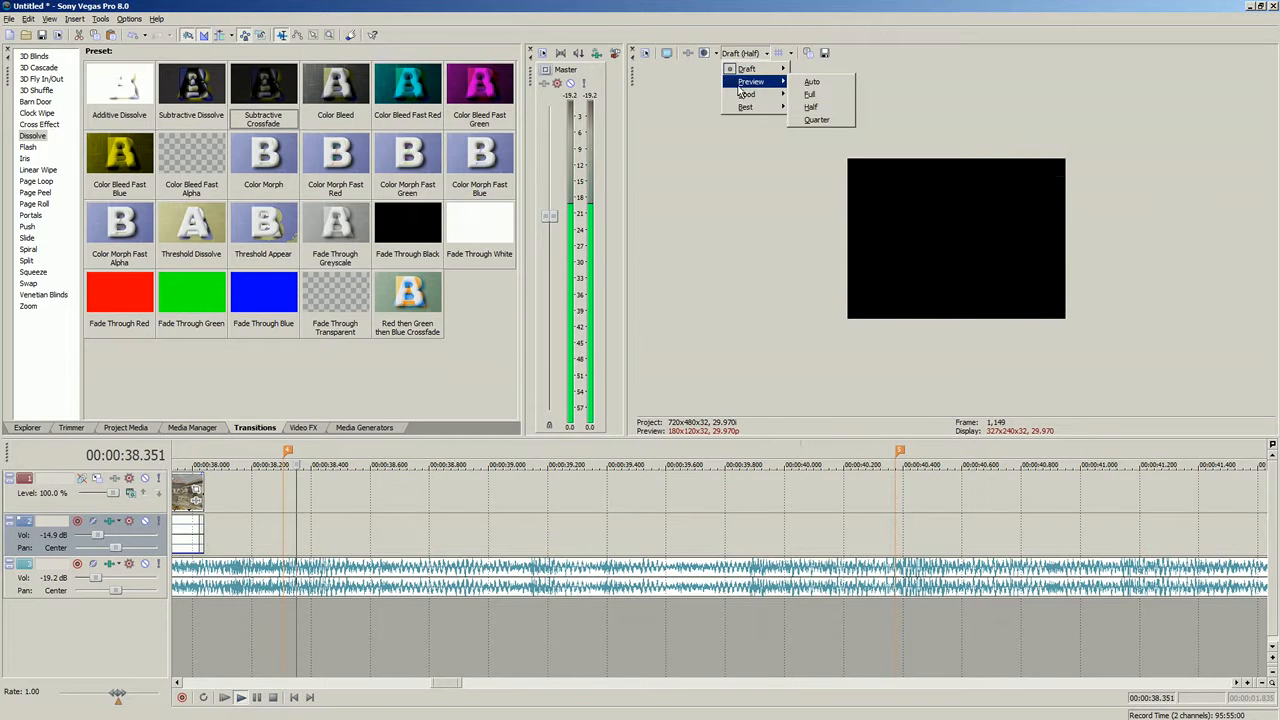
{"action": "left_click", "coordinate": [812, 82]}
{"action": "key", "text": "space"}
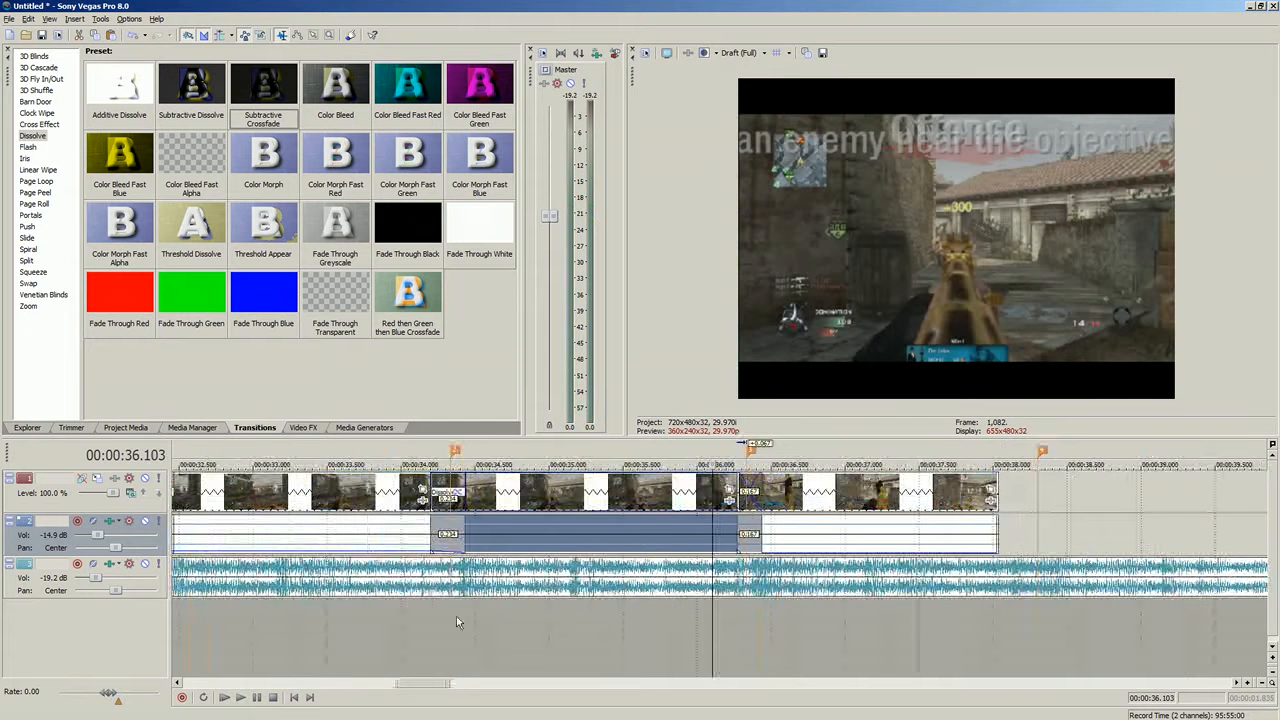
{"action": "left_click", "coordinate": [242, 699]}
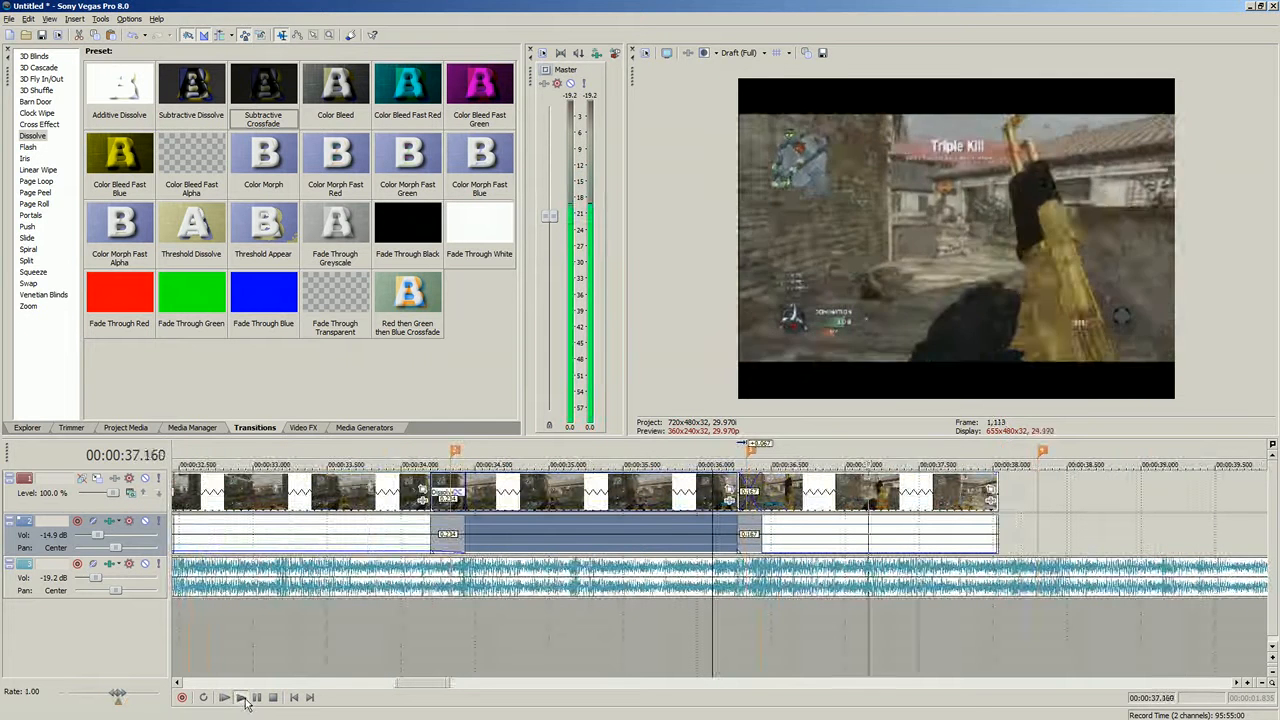
{"action": "left_click", "coordinate": [272, 697]}
- Lengthen the crossfade at about 00:00:36.3 and play it back
{"action": "scroll", "coordinate": [718, 548], "scroll_direction": "up", "scroll_amount": 4}
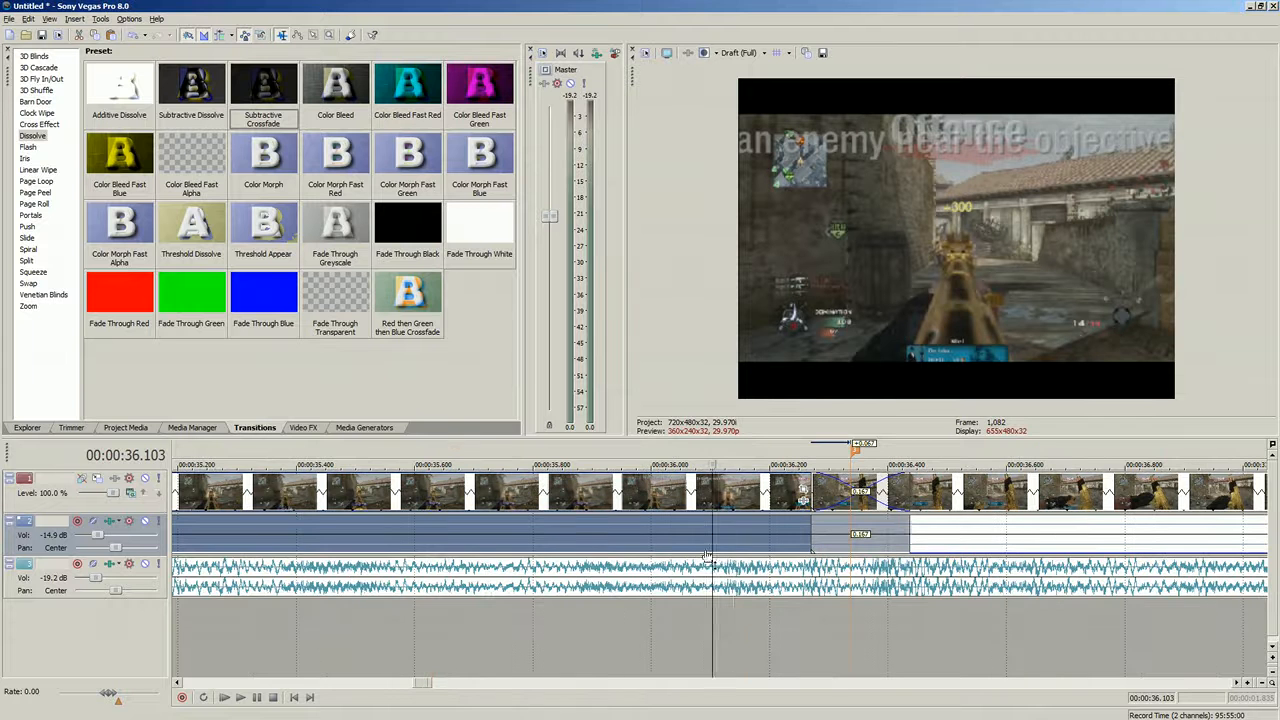
{"action": "left_click_drag", "start_coordinate": [908, 525], "coordinate": [1020, 533]}
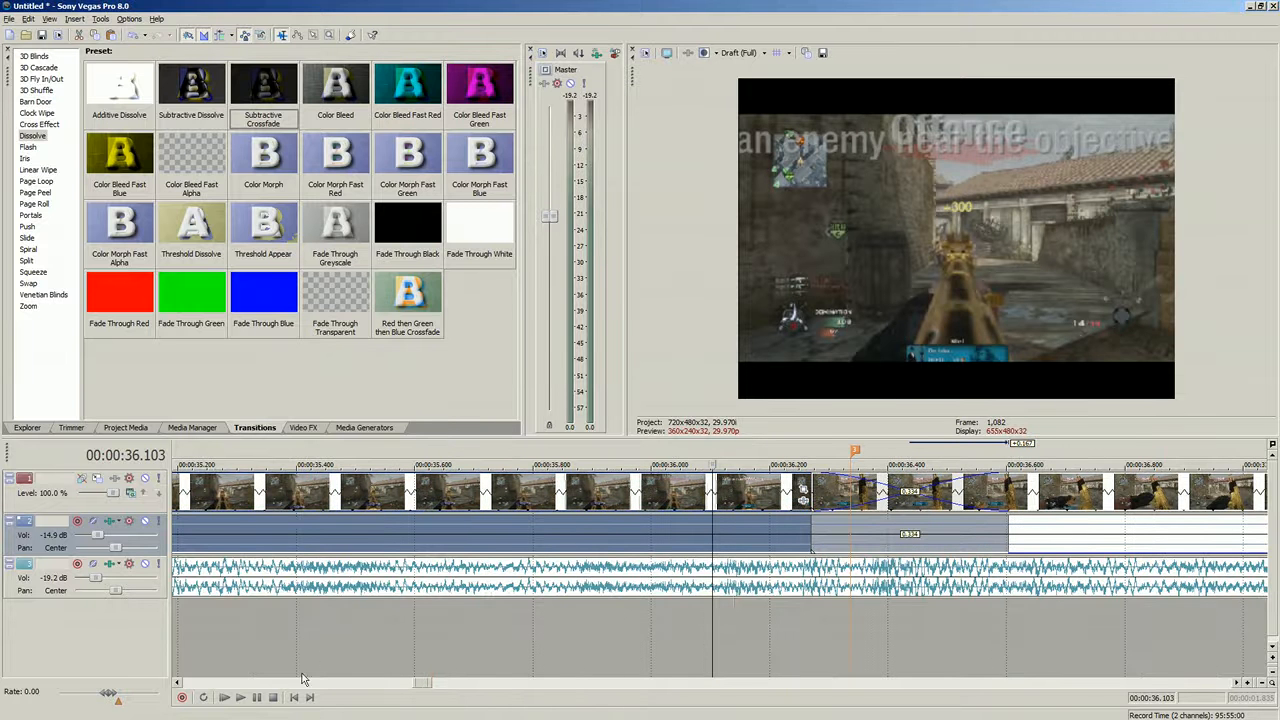
{"action": "left_click", "coordinate": [242, 699]}
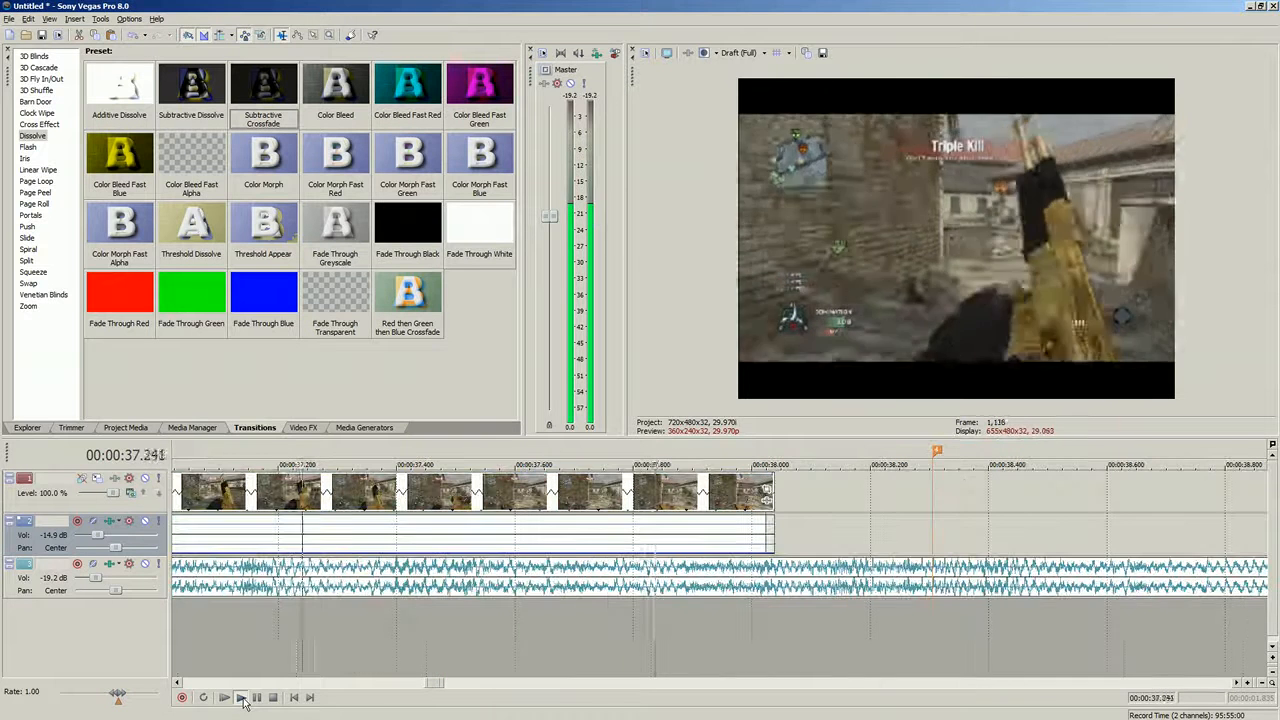
{"action": "left_click", "coordinate": [268, 698]}
- Extend the end of the clip after the crossfade to about 00:00:40.6 and play it back
{"action": "scroll", "coordinate": [850, 530], "scroll_direction": "down", "scroll_amount": 4}
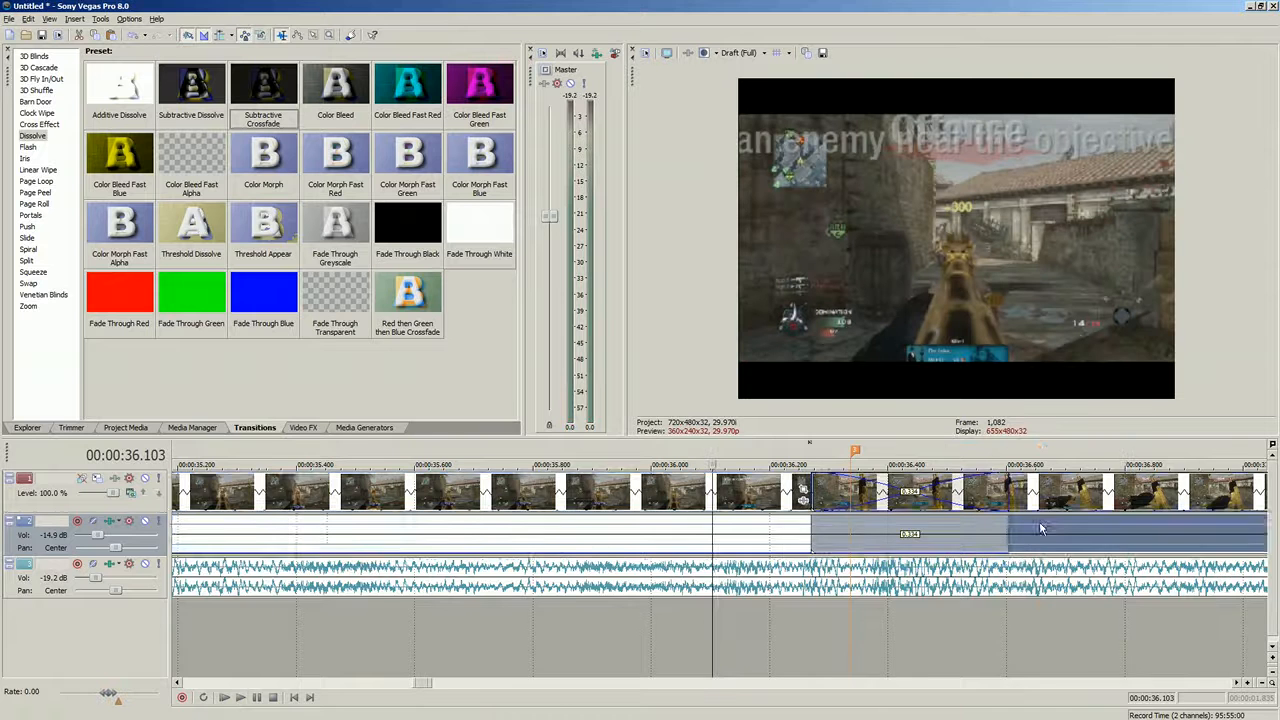
{"action": "left_click", "coordinate": [970, 522]}
{"action": "left_click_drag", "start_coordinate": [997, 519], "coordinate": [1216, 519]}
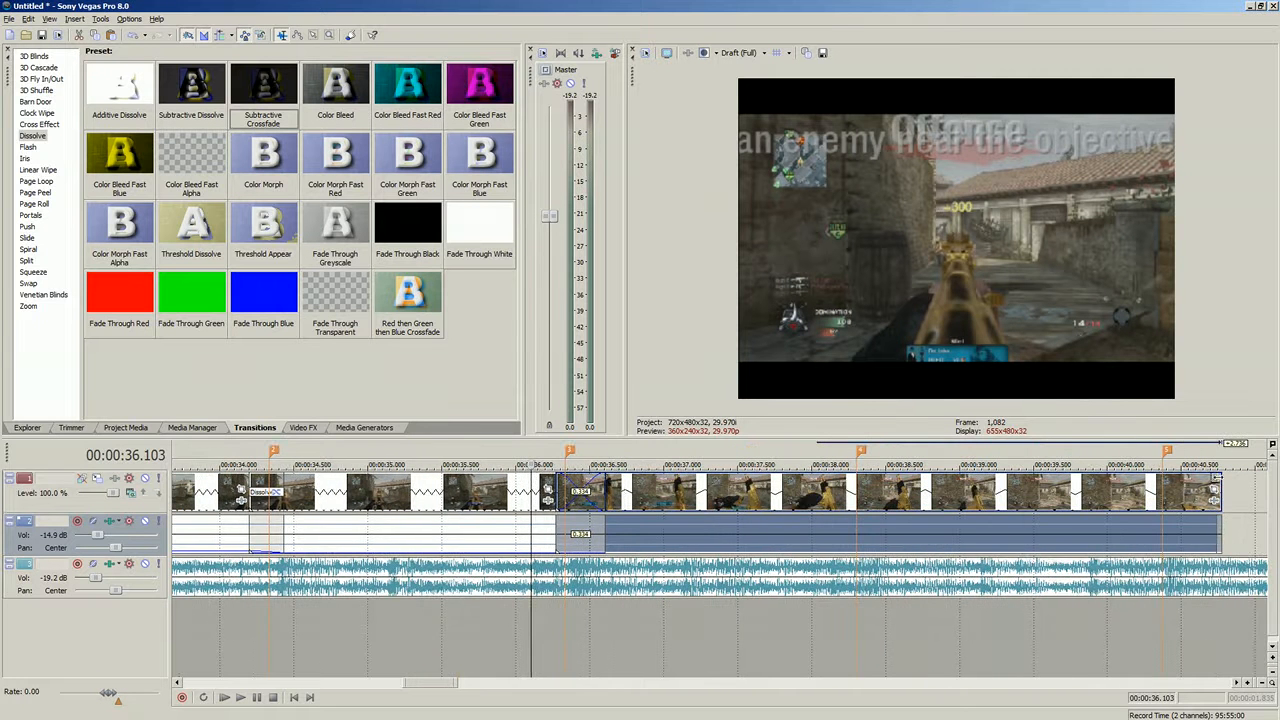
{"action": "left_click", "coordinate": [465, 522]}
{"action": "left_click", "coordinate": [242, 699]}
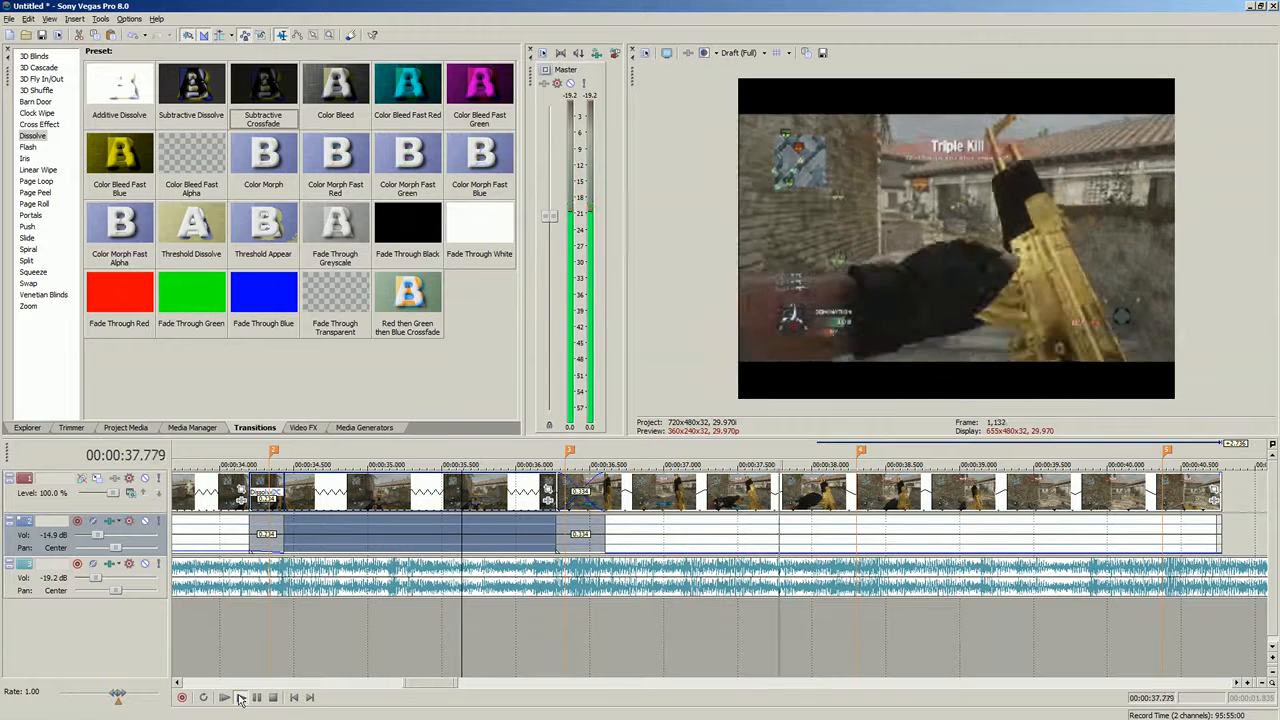
{"action": "left_click", "coordinate": [274, 699]}
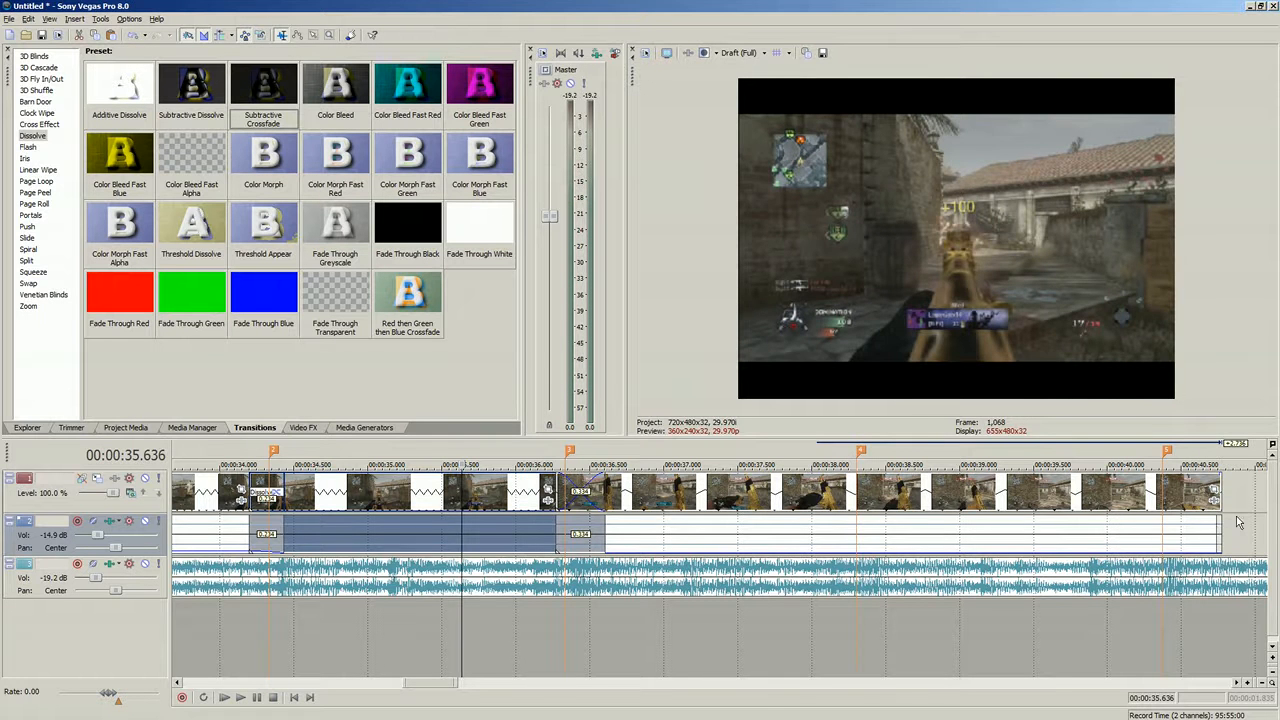
- Trim the end of the clip after the crossfade back to about 00:00:38.1, checking frames along it
{"action": "left_click", "coordinate": [856, 524]}
{"action": "left_click_drag", "start_coordinate": [1217, 520], "coordinate": [842, 507]}
{"action": "left_click", "coordinate": [605, 523]}
{"action": "left_click", "coordinate": [624, 524]}
{"action": "left_click", "coordinate": [670, 528]}
{"action": "left_click", "coordinate": [718, 545]}
{"action": "left_click", "coordinate": [741, 545]}
{"action": "left_click", "coordinate": [784, 545]}
{"action": "left_click", "coordinate": [813, 544]}
{"action": "left_click", "coordinate": [838, 543]}
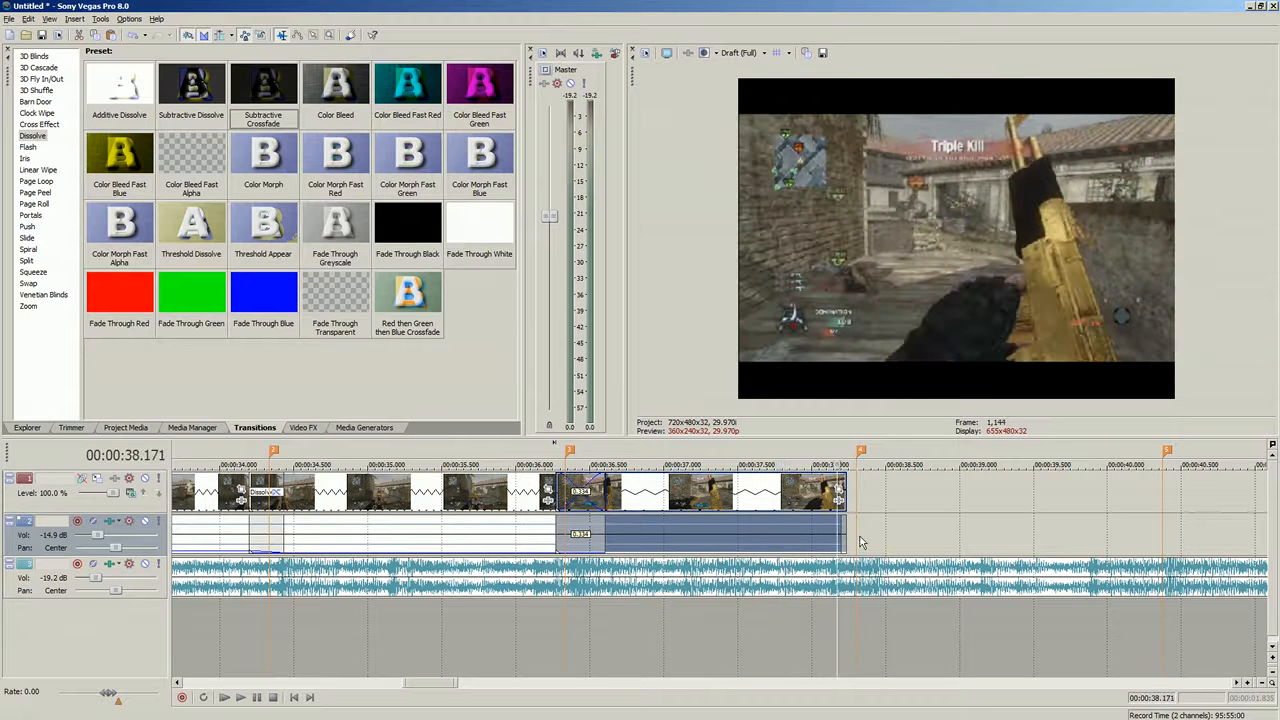
- Add a fade-out to the end of the clip after the crossfade and play it back
{"action": "left_click", "coordinate": [770, 542]}
{"action": "left_click", "coordinate": [670, 540]}
{"action": "left_click_drag", "start_coordinate": [843, 522], "coordinate": [628, 492]}
{"action": "left_click", "coordinate": [476, 535]}
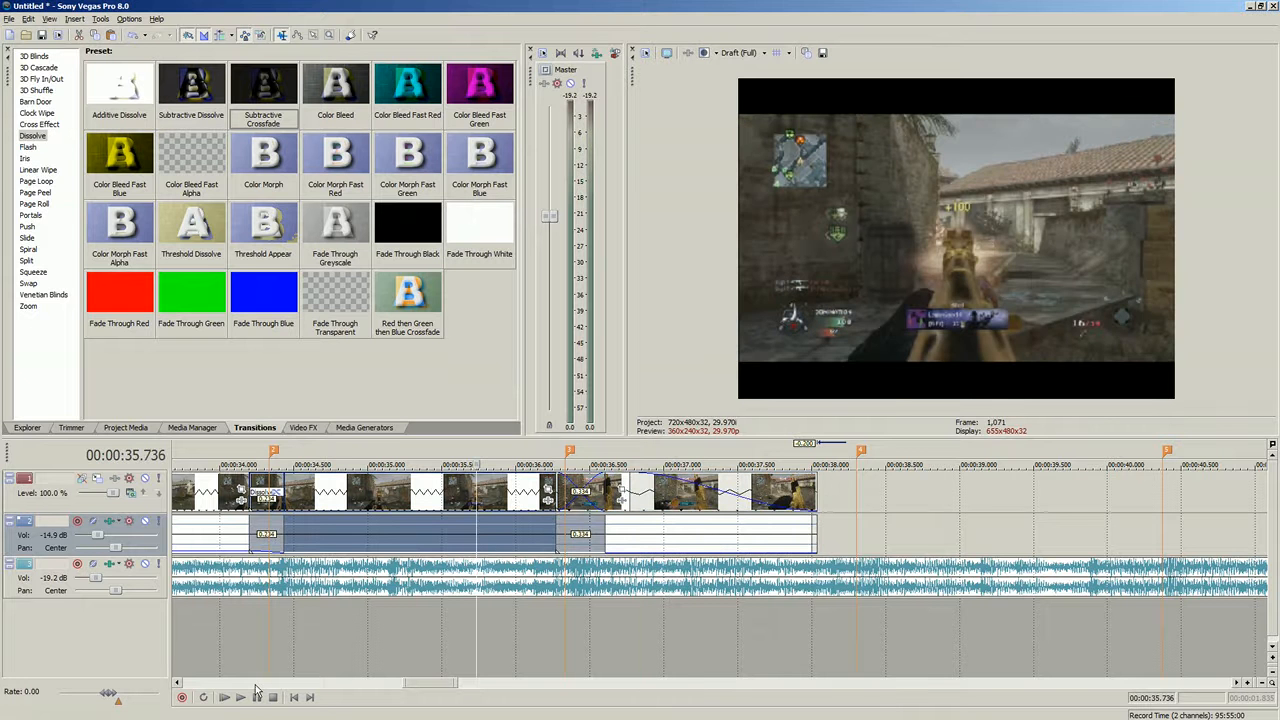
{"action": "left_click", "coordinate": [243, 698]}
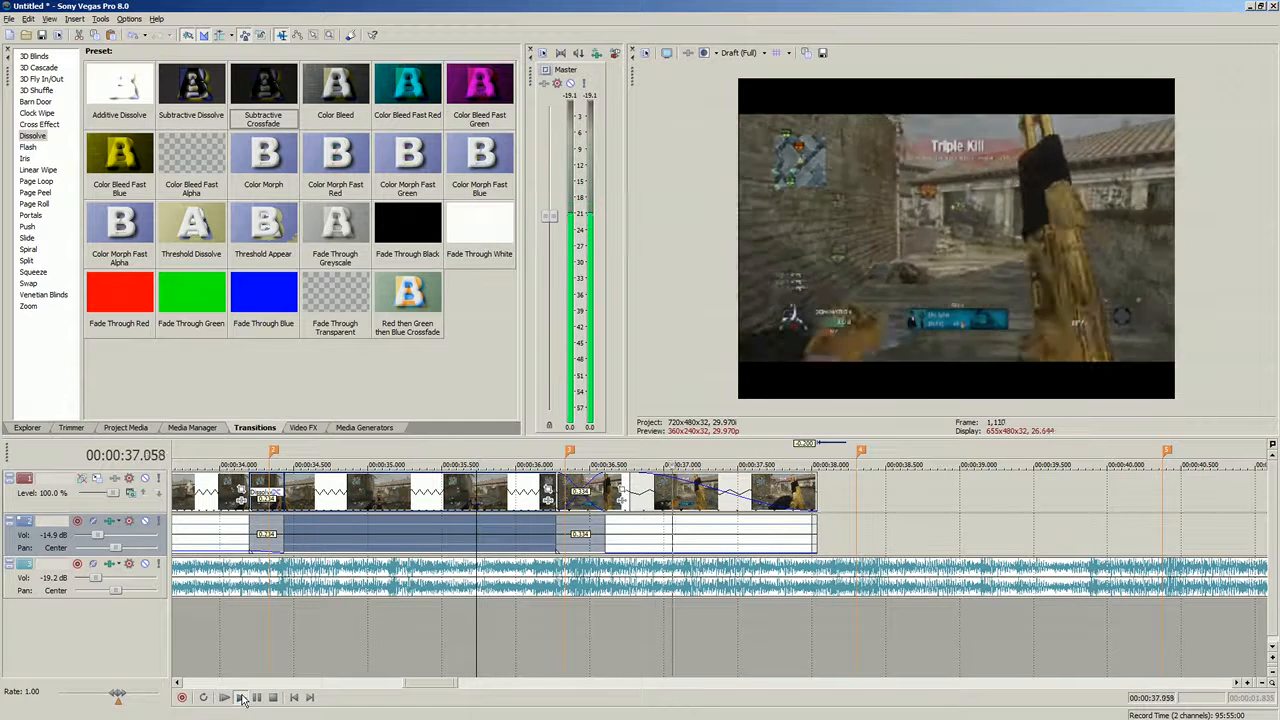
- Move the group of clips after the gap later so it starts at about 00:01:12
{"action": "left_click", "coordinate": [852, 548]}
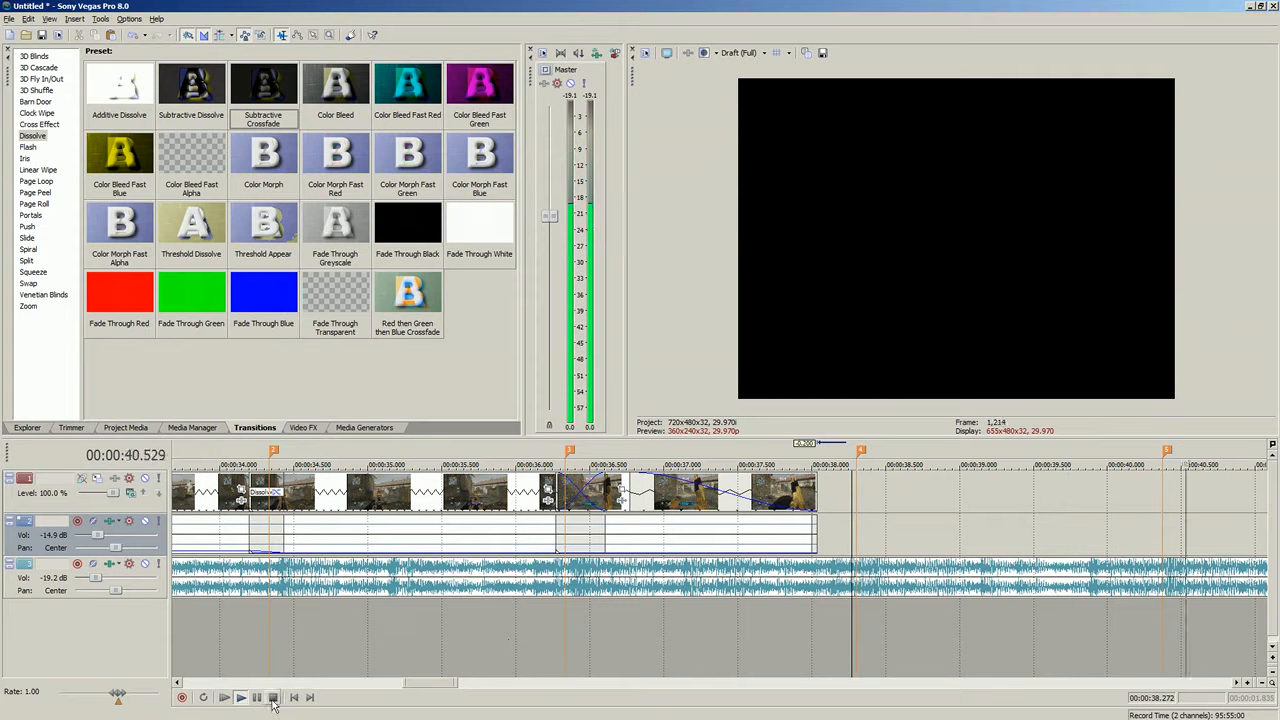
{"action": "left_click", "coordinate": [866, 548]}
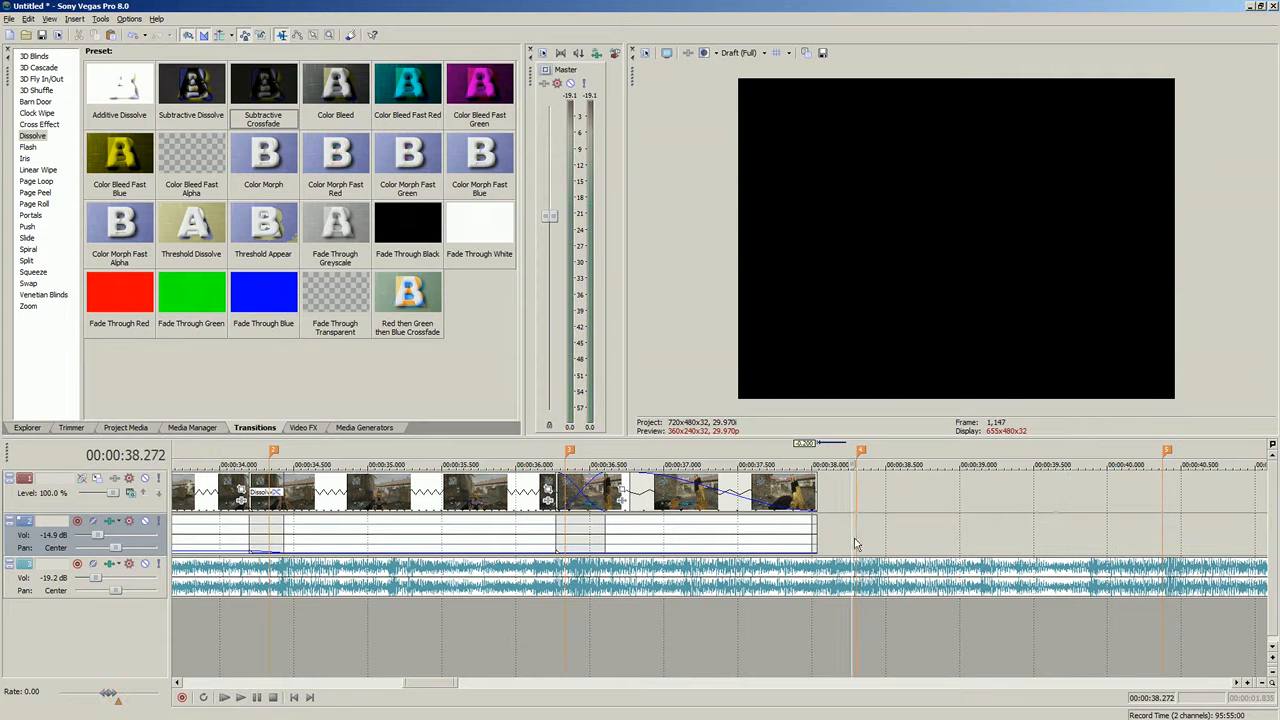
{"action": "left_click", "coordinate": [856, 549]}
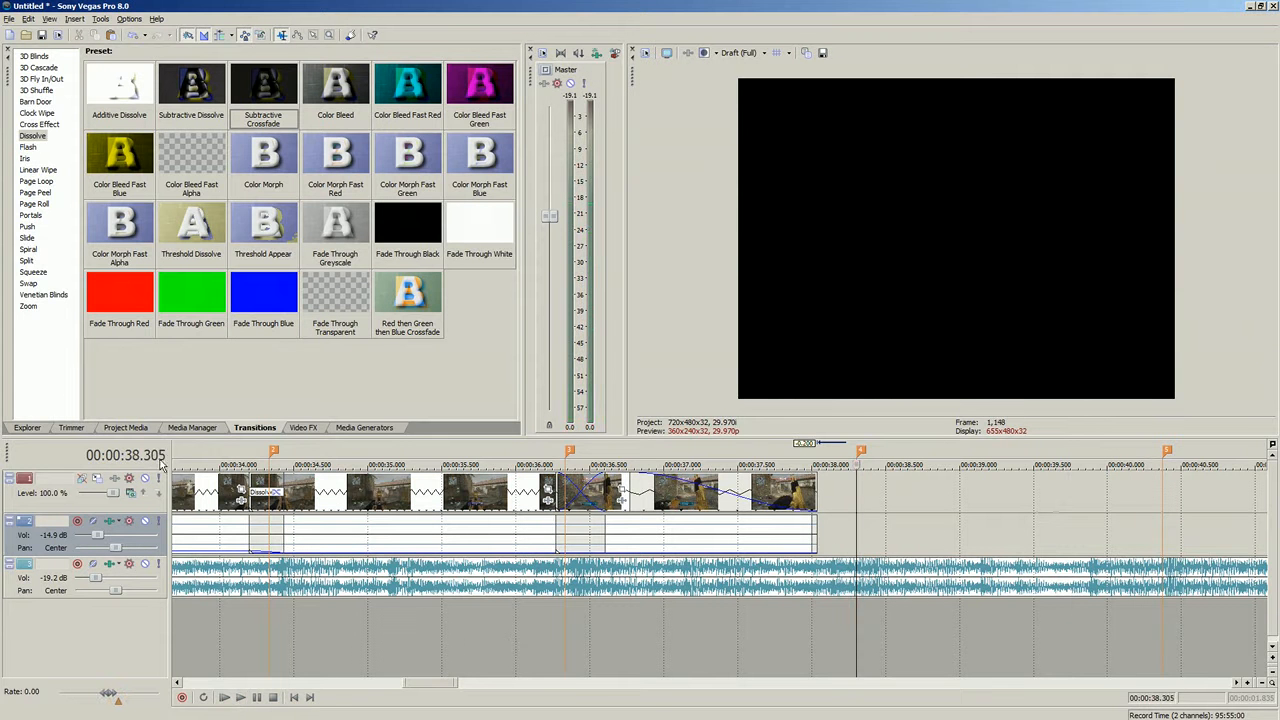
{"action": "scroll", "coordinate": [245, 651], "scroll_direction": "down", "scroll_amount": 8}
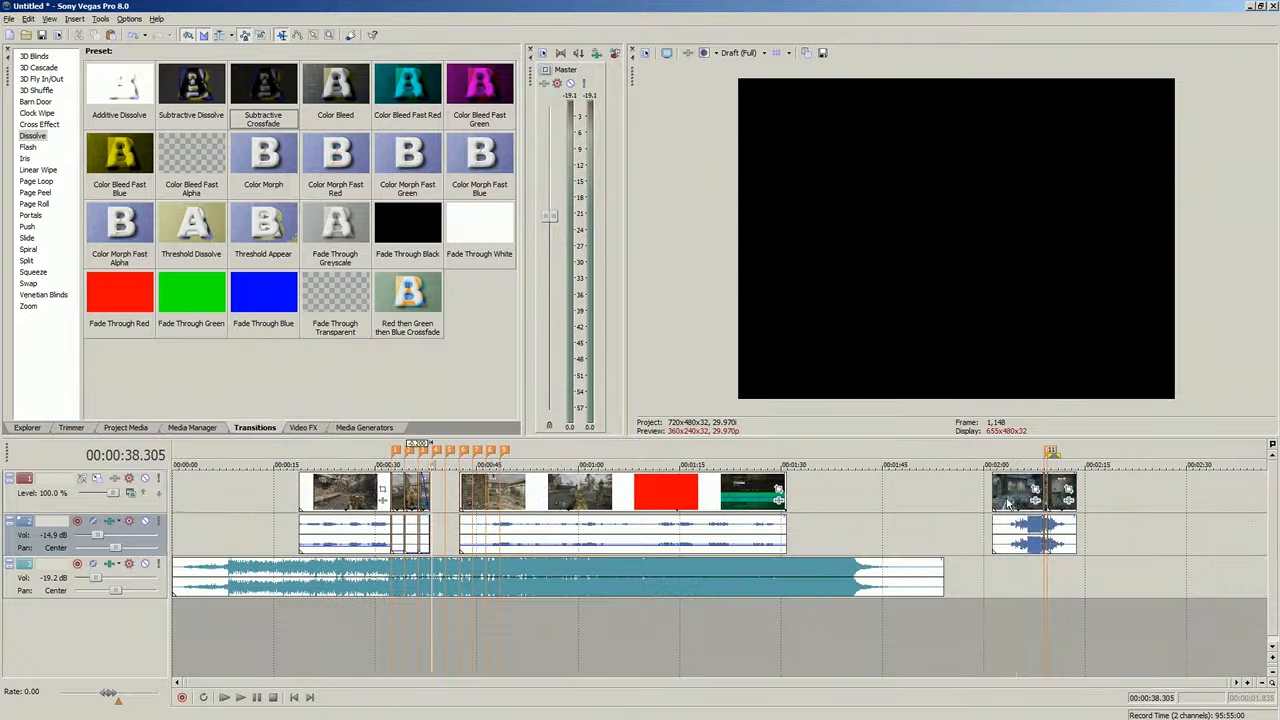
{"action": "left_click", "coordinate": [1016, 508]}
{"action": "left_click_drag", "start_coordinate": [722, 517], "coordinate": [918, 512]}
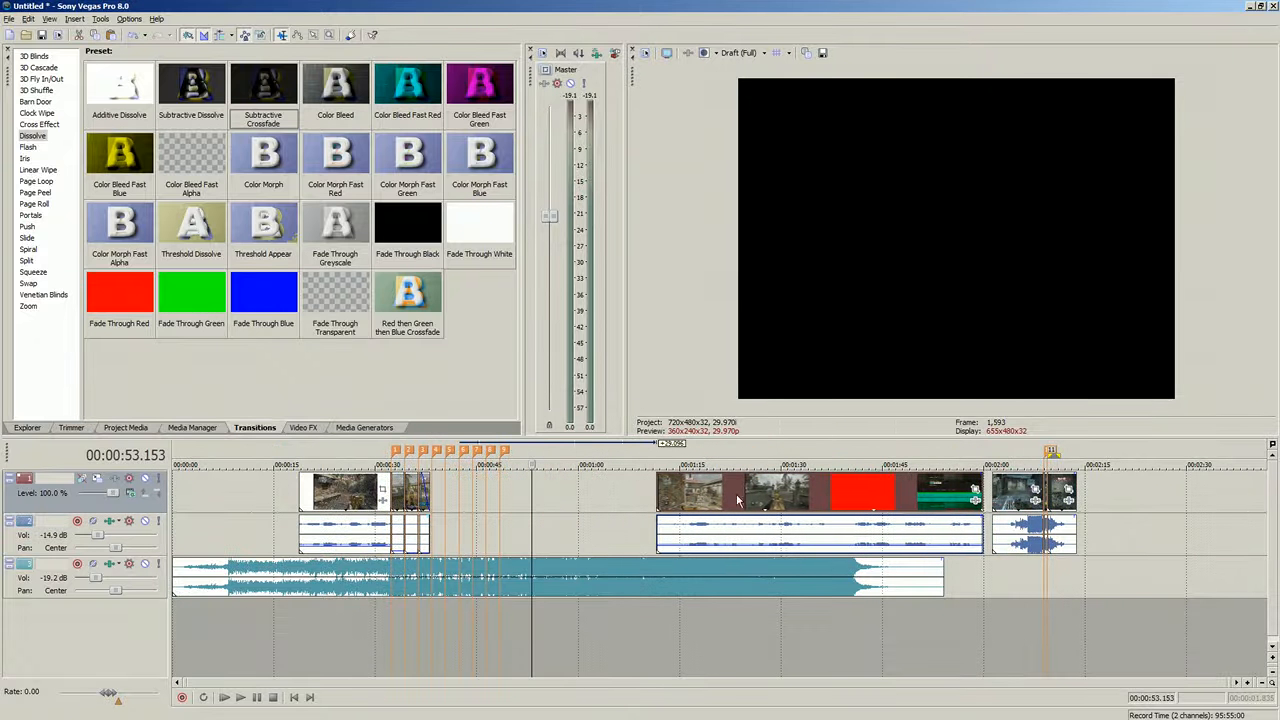
- Examine the final clip near 00:02:03 and its transitions
{"action": "left_click", "coordinate": [1010, 490]}
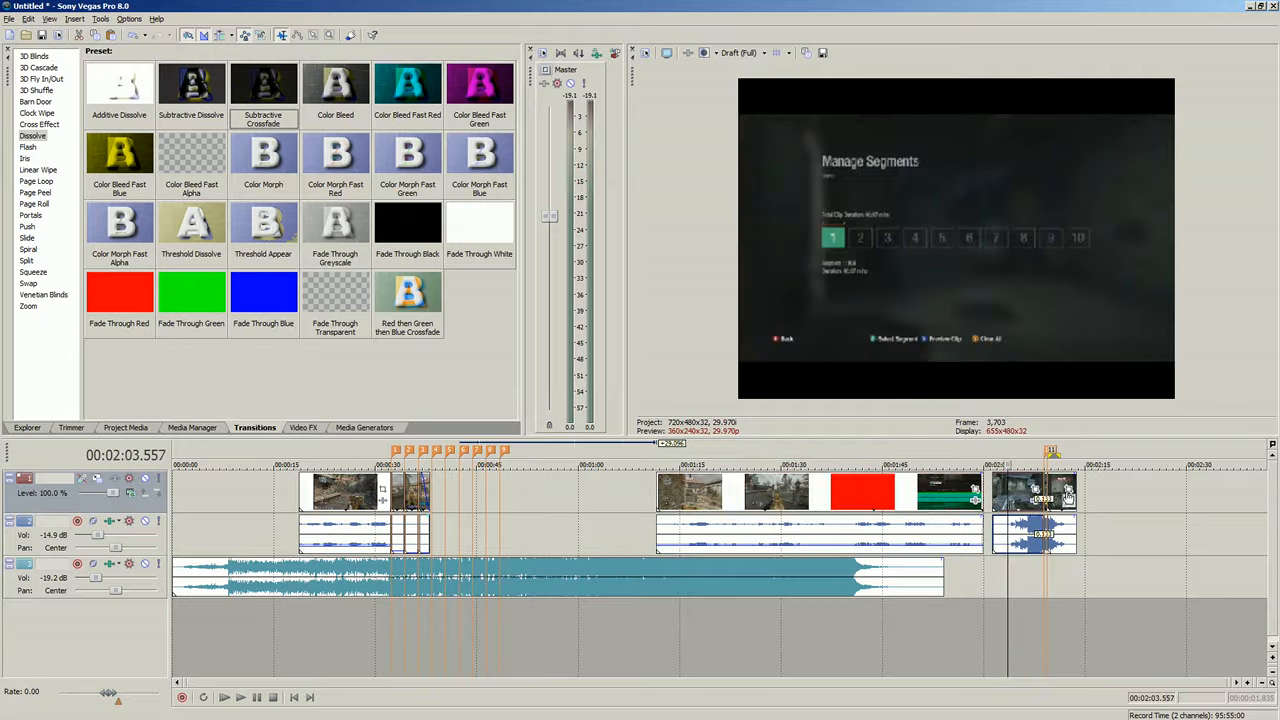
{"action": "left_click", "coordinate": [1068, 499]}
{"action": "left_click", "coordinate": [1030, 187]}
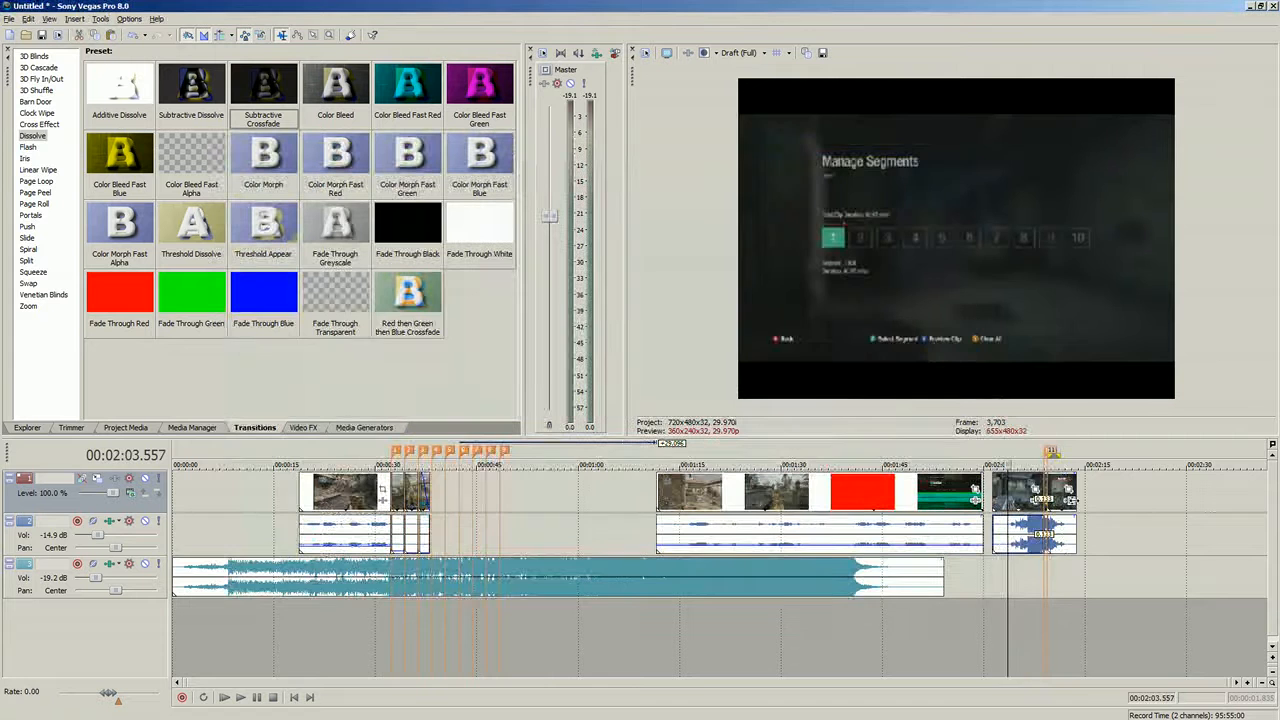
- Delete the selected part of the final clip near 00:02:03
{"action": "left_click", "coordinate": [1056, 508]}
{"action": "scroll", "coordinate": [1057, 508], "scroll_direction": "up", "scroll_amount": 6}
{"action": "key", "text": "Delete"}
{"action": "left_click", "coordinate": [479, 502]}
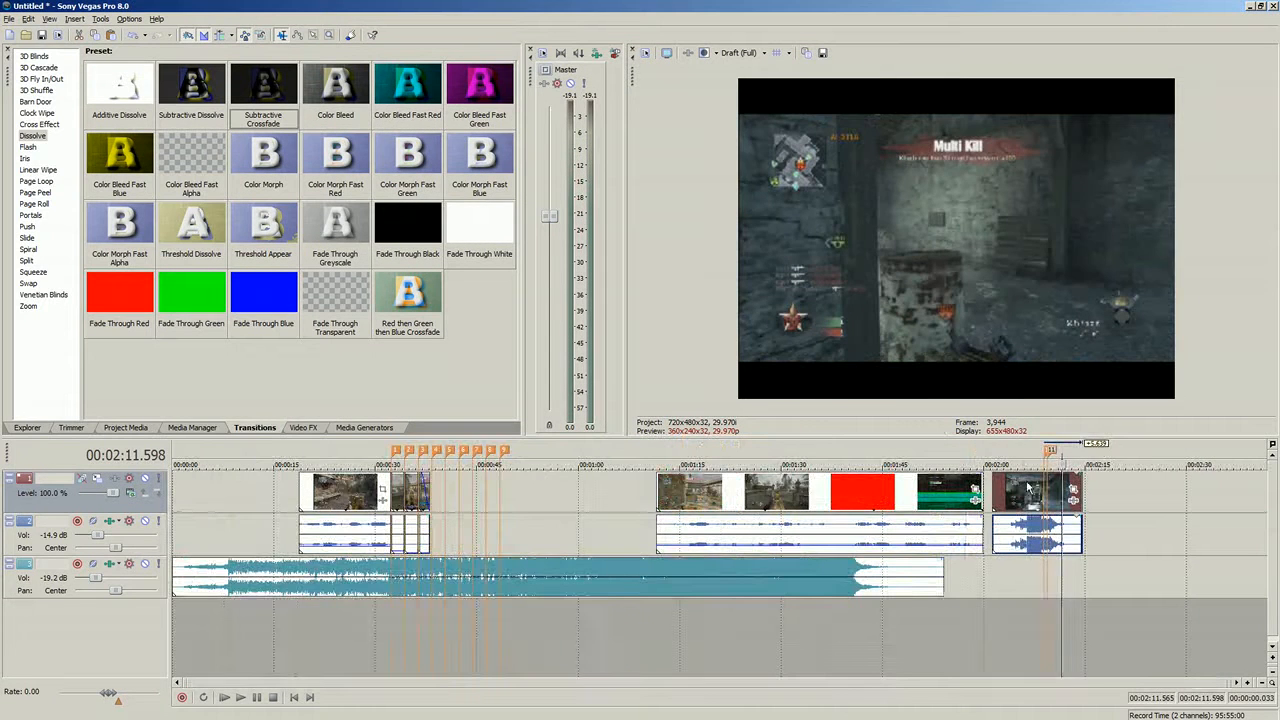
- Trim the start of the clip after the gap to about 00:00:38.2 and play it back
{"action": "left_click_drag", "start_coordinate": [1028, 487], "coordinate": [480, 510]}
{"action": "left_click", "coordinate": [438, 508]}
{"action": "scroll", "coordinate": [530, 515], "scroll_direction": "up", "scroll_amount": 8}
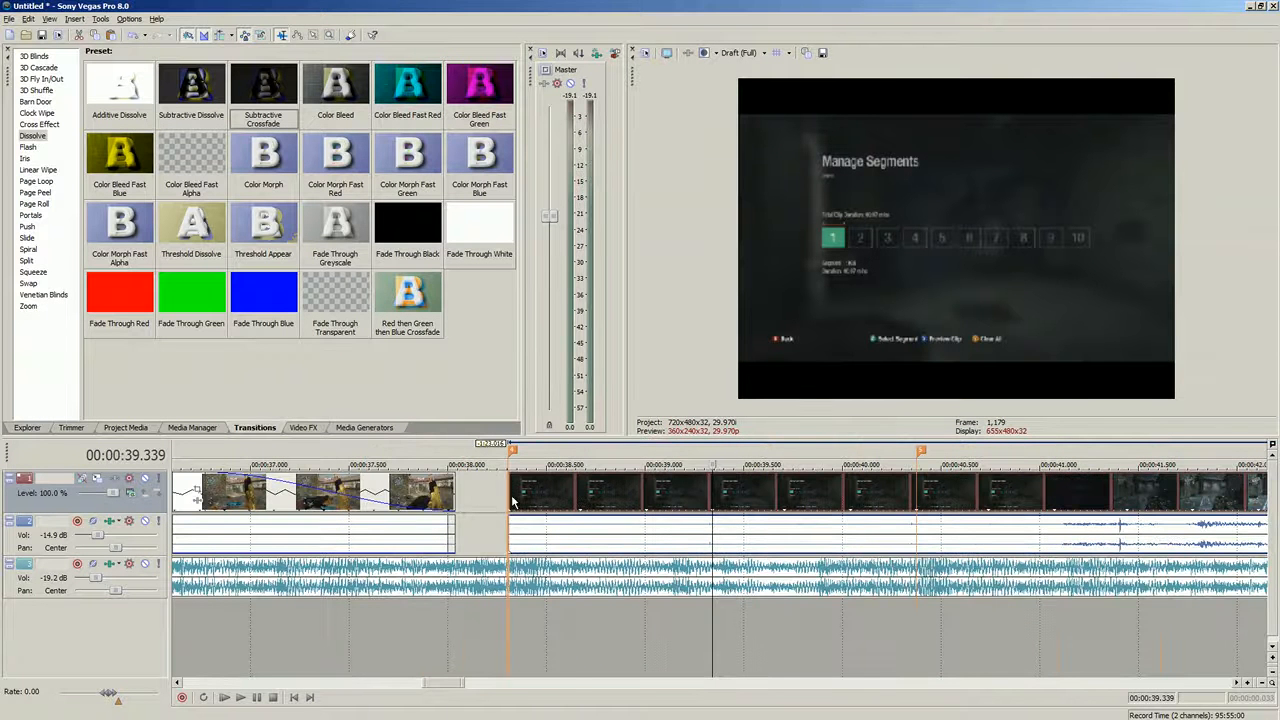
{"action": "left_click_drag", "start_coordinate": [512, 497], "coordinate": [607, 503]}
{"action": "left_click", "coordinate": [496, 495]}
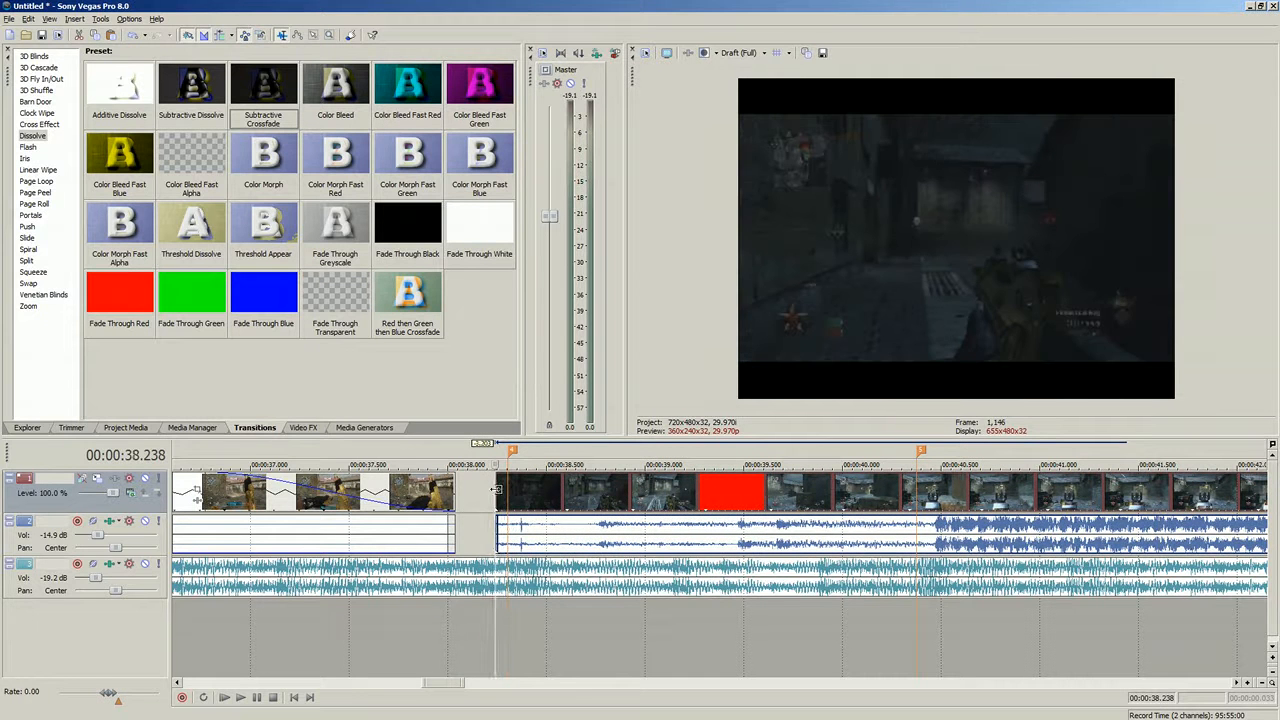
{"action": "left_click", "coordinate": [241, 698]}
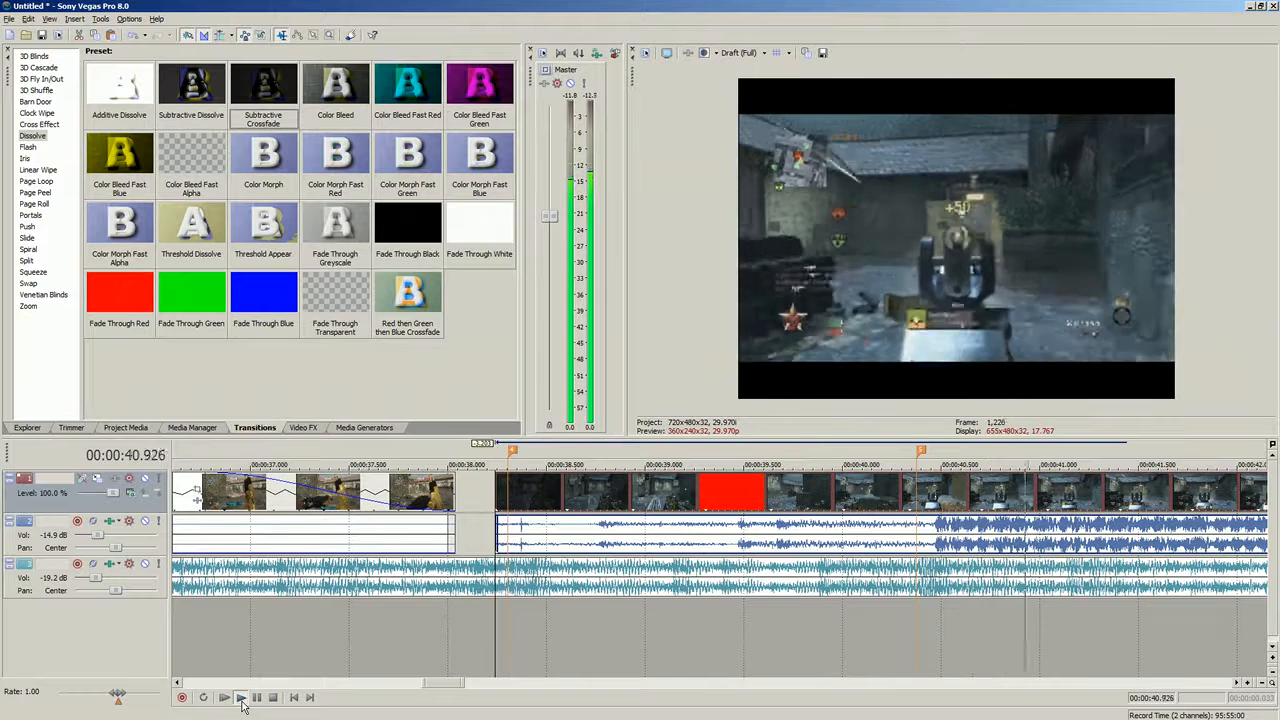
{"action": "left_click", "coordinate": [242, 701]}
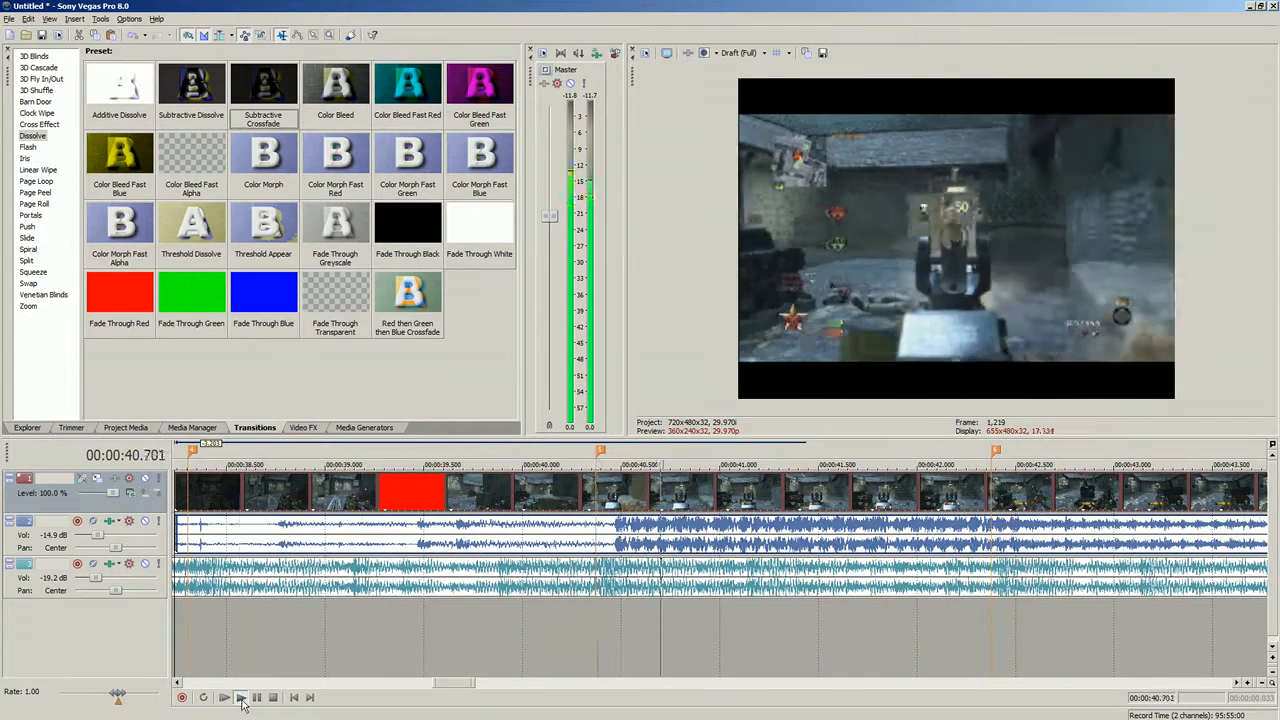
{"action": "key", "text": "space"}
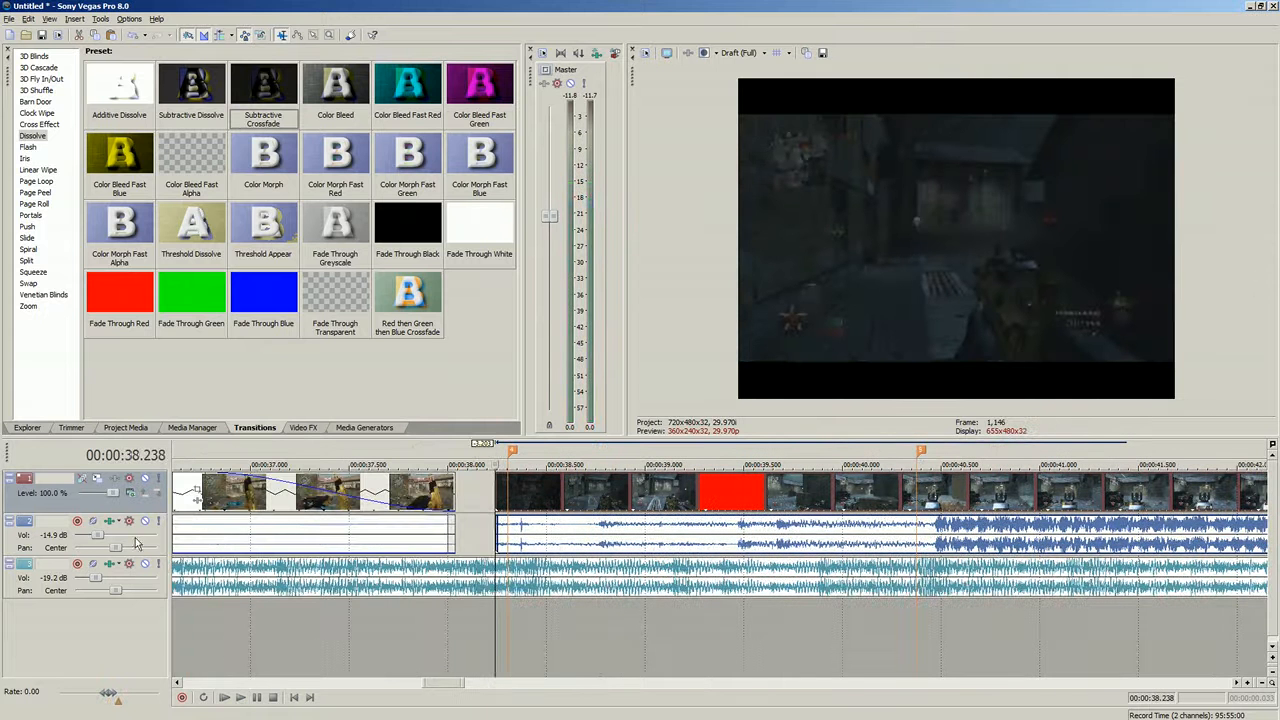
- Lower the second track's volume to -34.6 dB, reduce the clip's audio level, and preview the result
{"action": "left_click_drag", "start_coordinate": [104, 543], "coordinate": [86, 540]}
{"action": "left_click_drag", "start_coordinate": [890, 520], "coordinate": [884, 550]}
{"action": "left_click", "coordinate": [240, 697]}
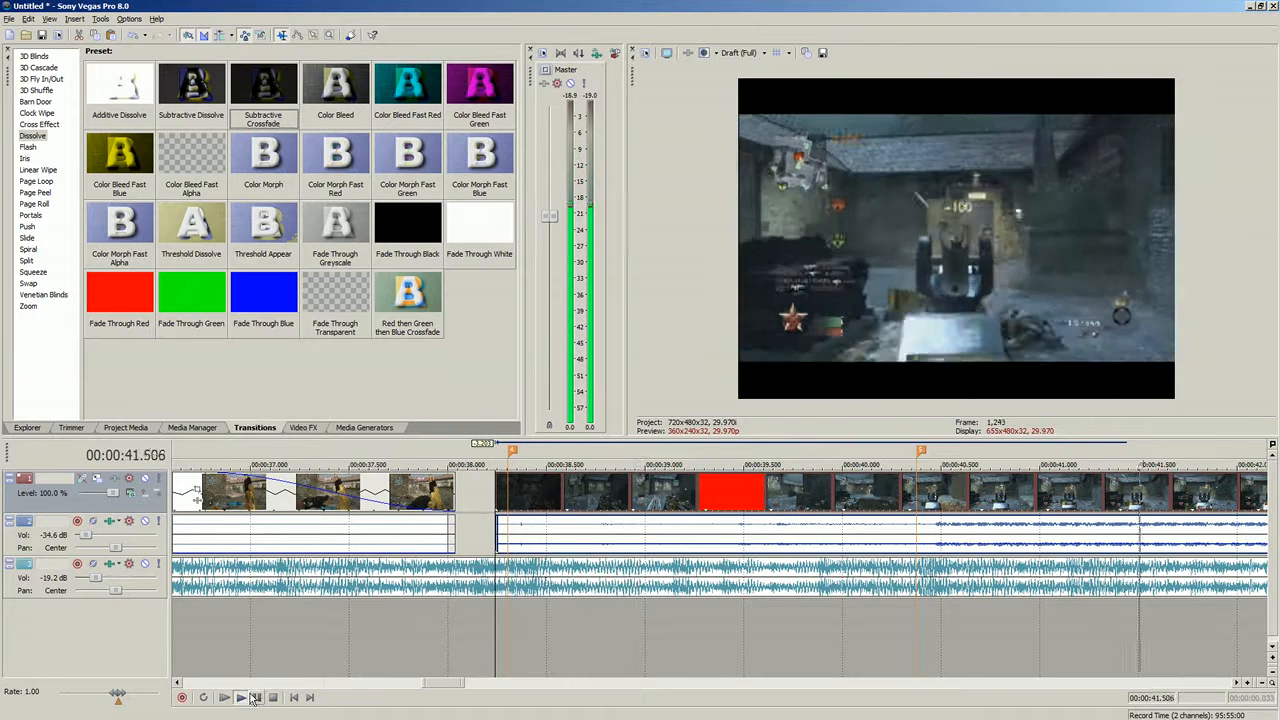
{"action": "left_click", "coordinate": [255, 697]}
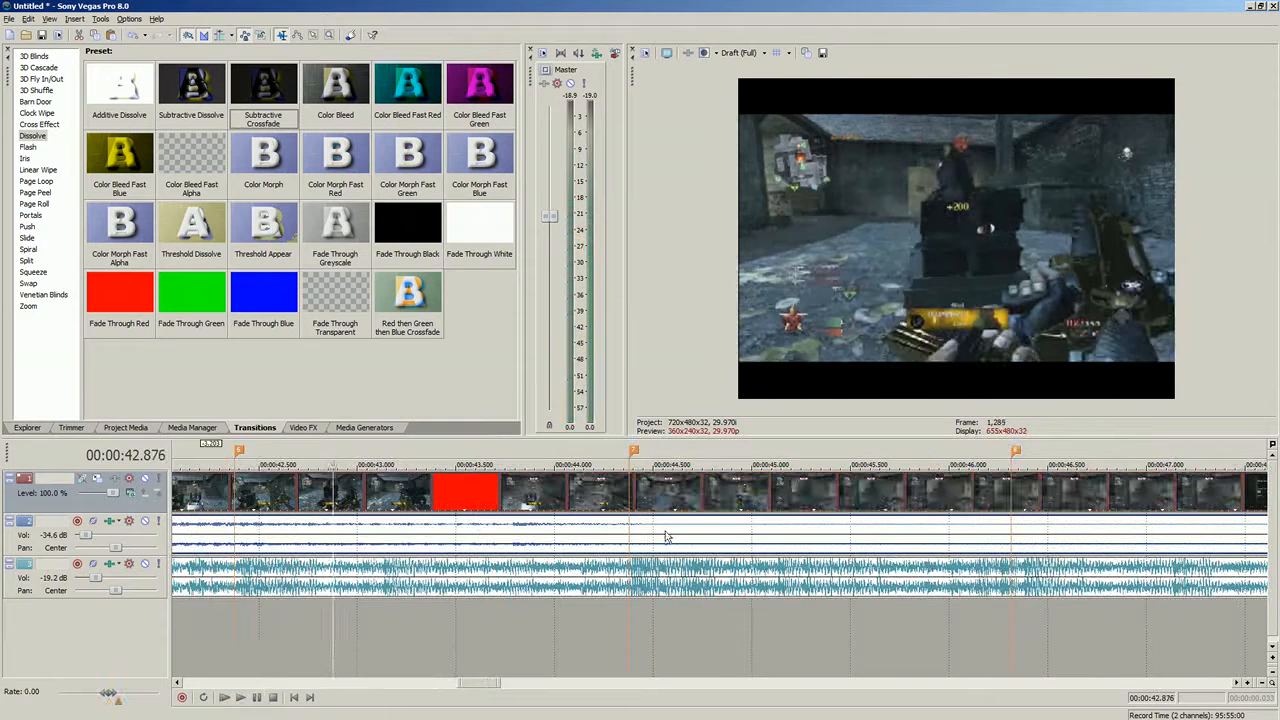
- Trim the start of the clip after the gap slightly and play back across the cut
{"action": "scroll", "coordinate": [667, 537], "scroll_direction": "down", "scroll_amount": 2}
{"action": "left_click", "coordinate": [486, 535]}
{"action": "left_click", "coordinate": [443, 537]}
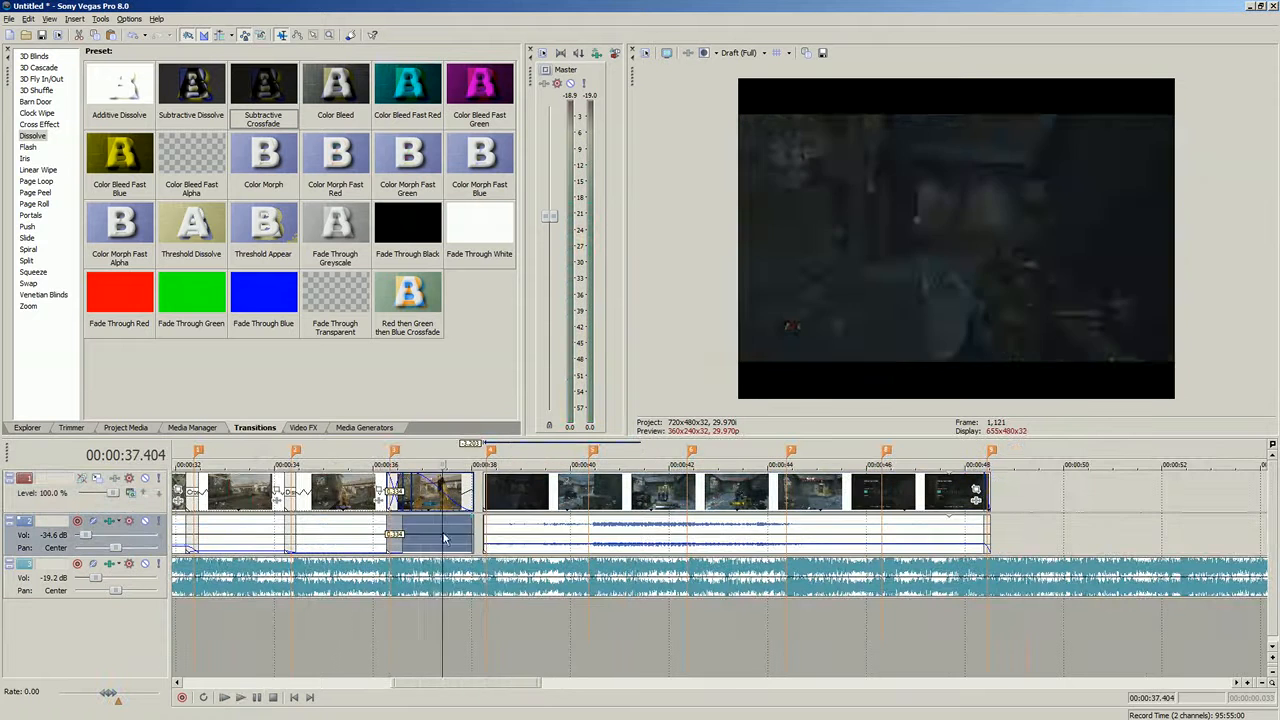
{"action": "left_click", "coordinate": [488, 535]}
{"action": "scroll", "coordinate": [491, 535], "scroll_direction": "up", "scroll_amount": 4}
{"action": "left_click", "coordinate": [763, 489]}
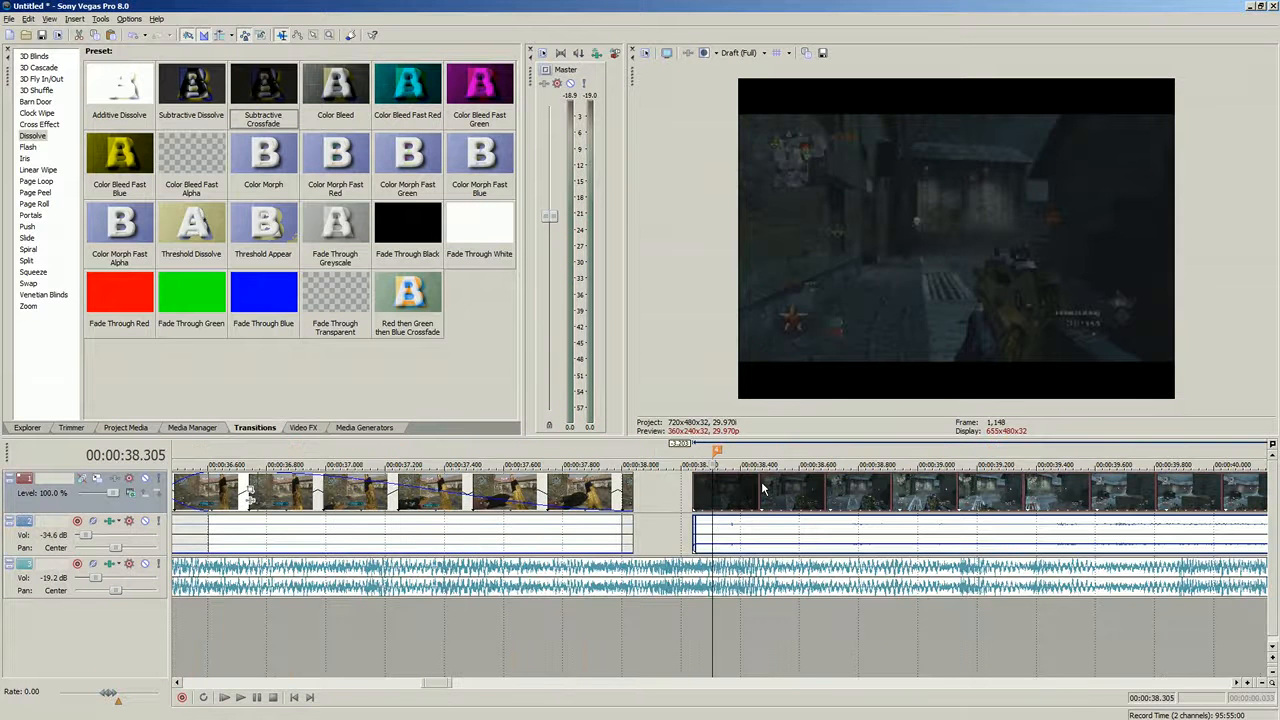
{"action": "left_click_drag", "start_coordinate": [748, 493], "coordinate": [738, 495]}
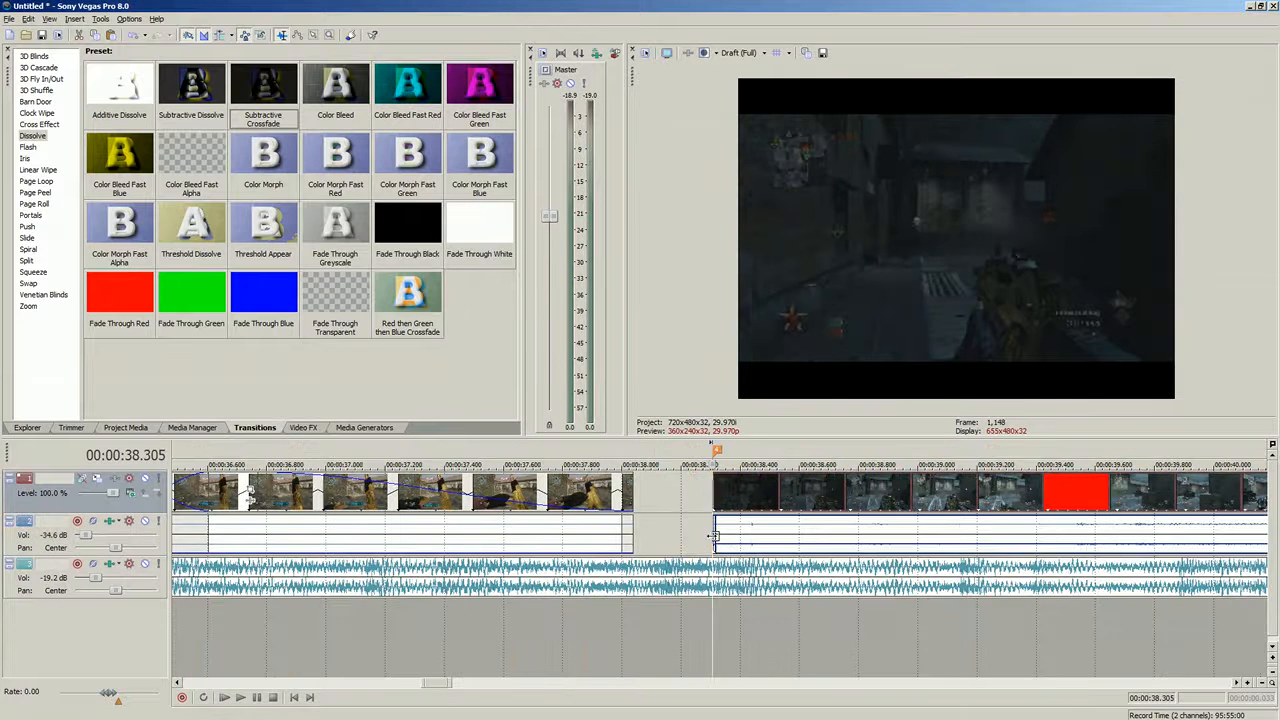
{"action": "left_click", "coordinate": [712, 537]}
{"action": "left_click", "coordinate": [222, 535]}
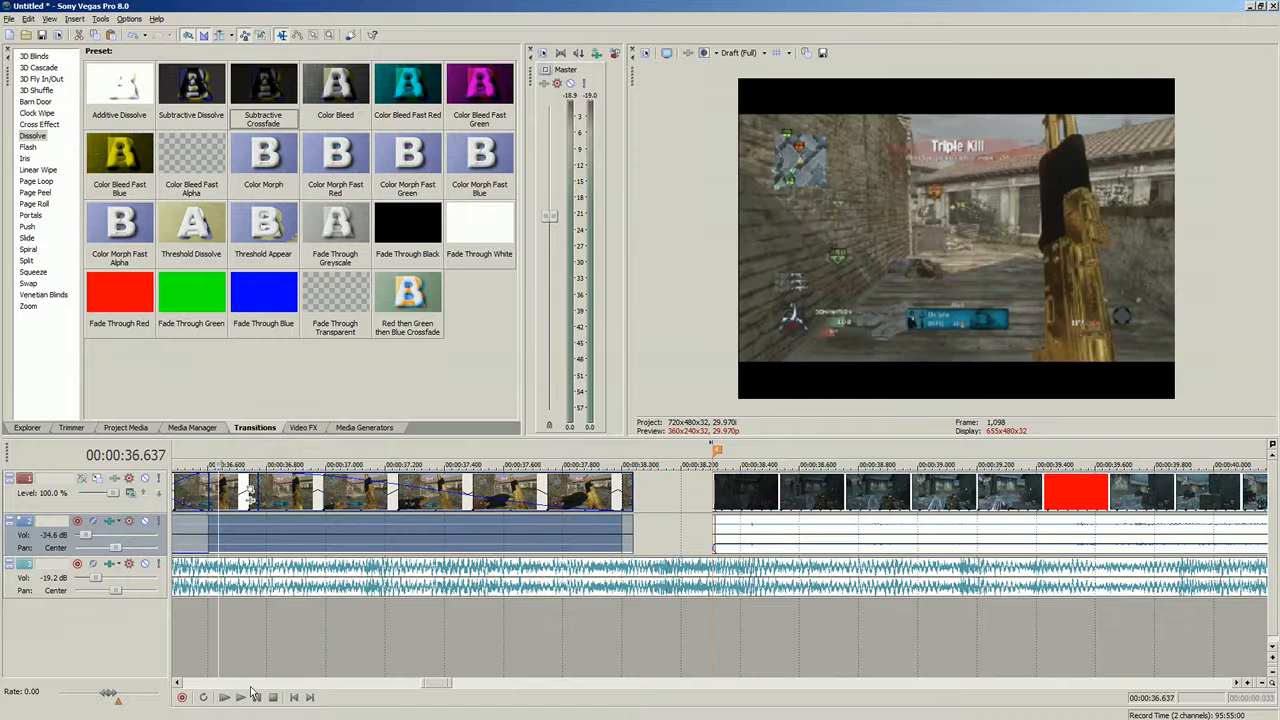
{"action": "left_click", "coordinate": [241, 699]}
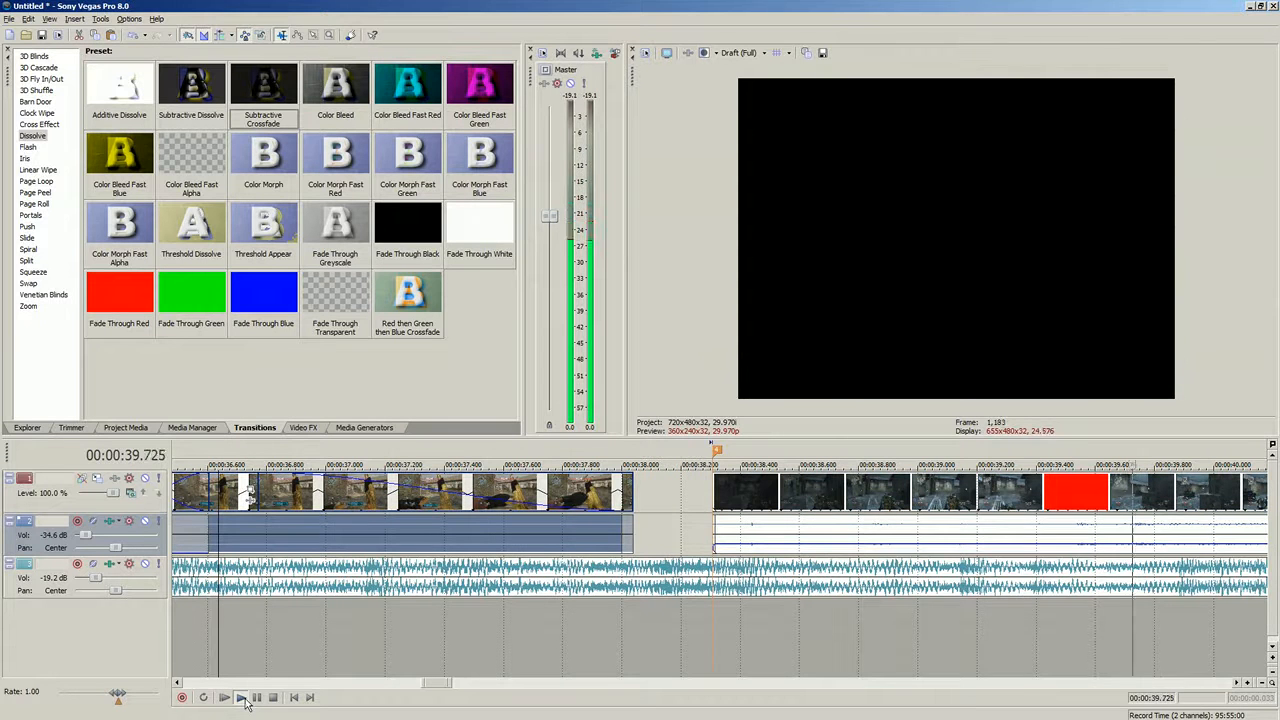
{"action": "left_click", "coordinate": [246, 703]}
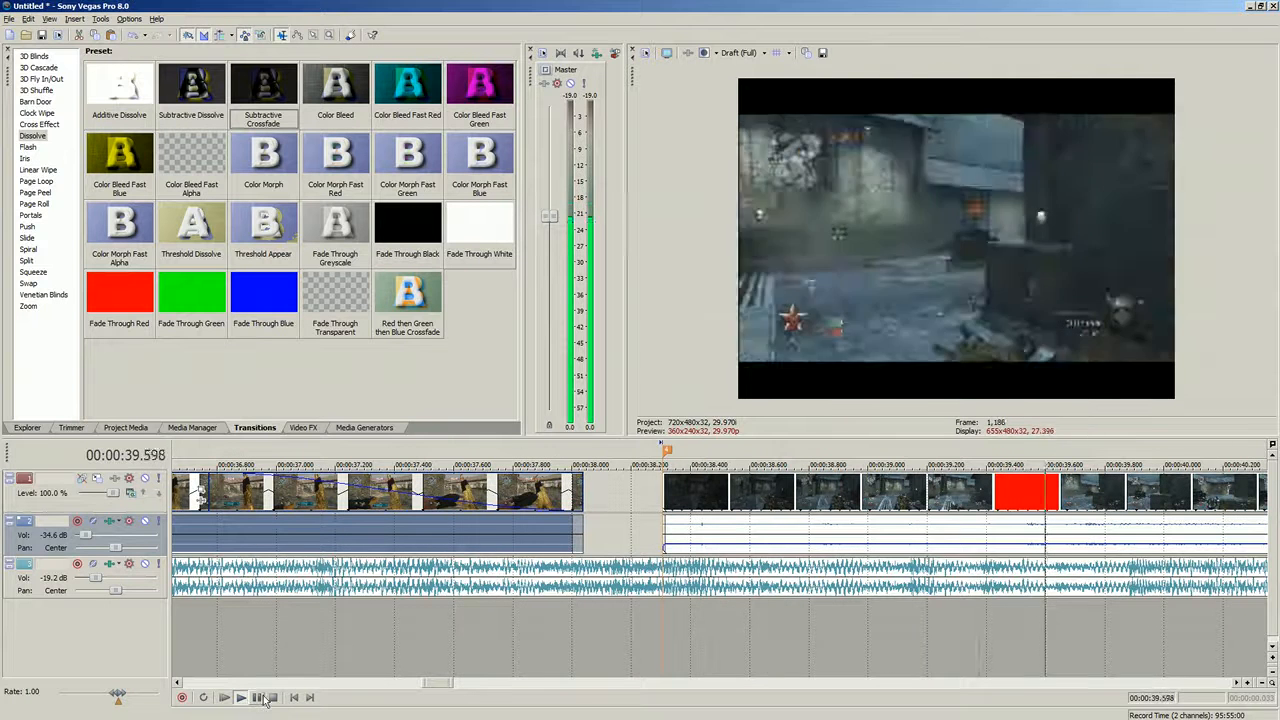
{"action": "left_click", "coordinate": [261, 699]}
- Trim the clip after the gap so it opens on the red frame near 00:00:38.2, and play it back
{"action": "scroll", "coordinate": [558, 499], "scroll_direction": "down", "scroll_amount": 3}
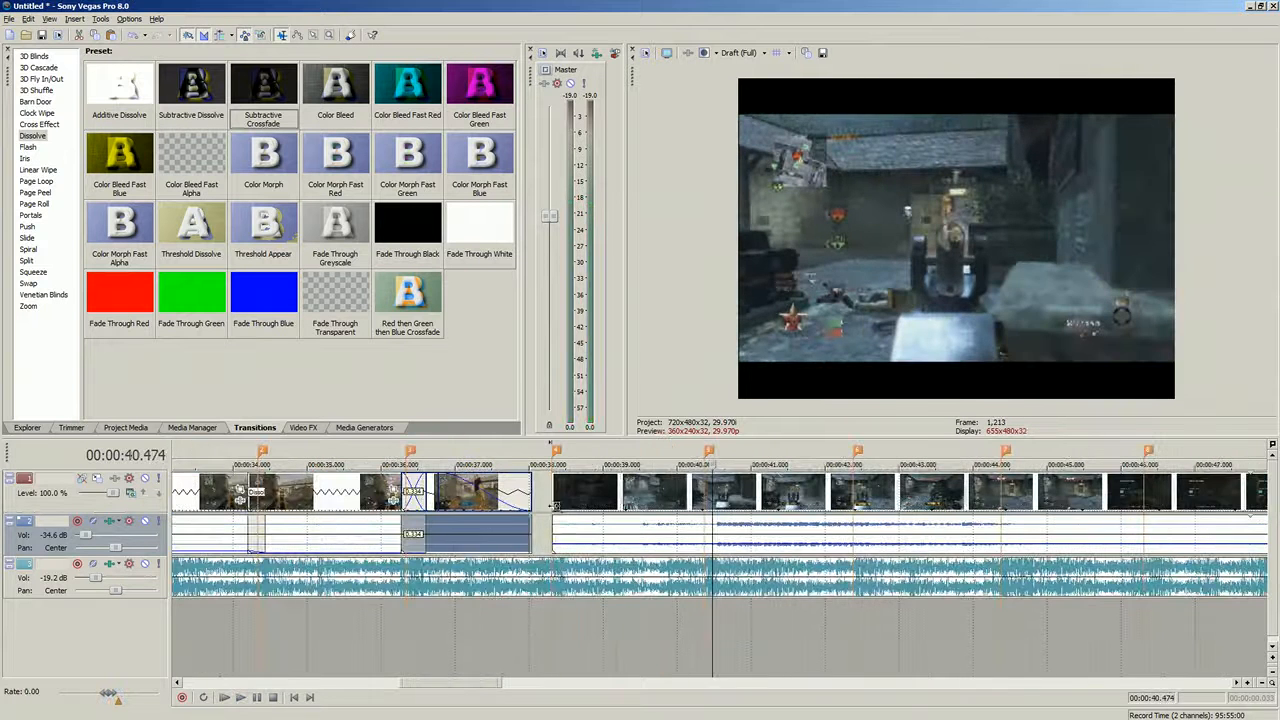
{"action": "left_click", "coordinate": [555, 497]}
{"action": "left_click", "coordinate": [597, 494]}
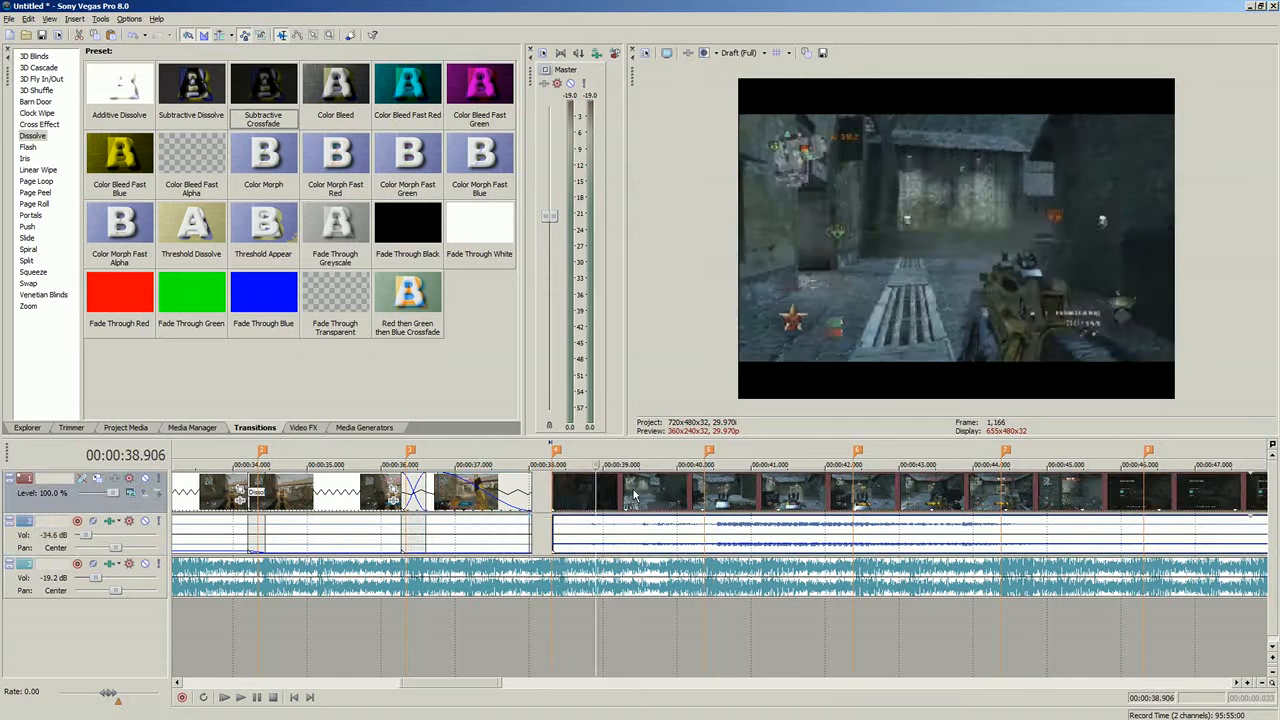
{"action": "left_click", "coordinate": [636, 497]}
{"action": "left_click", "coordinate": [559, 495]}
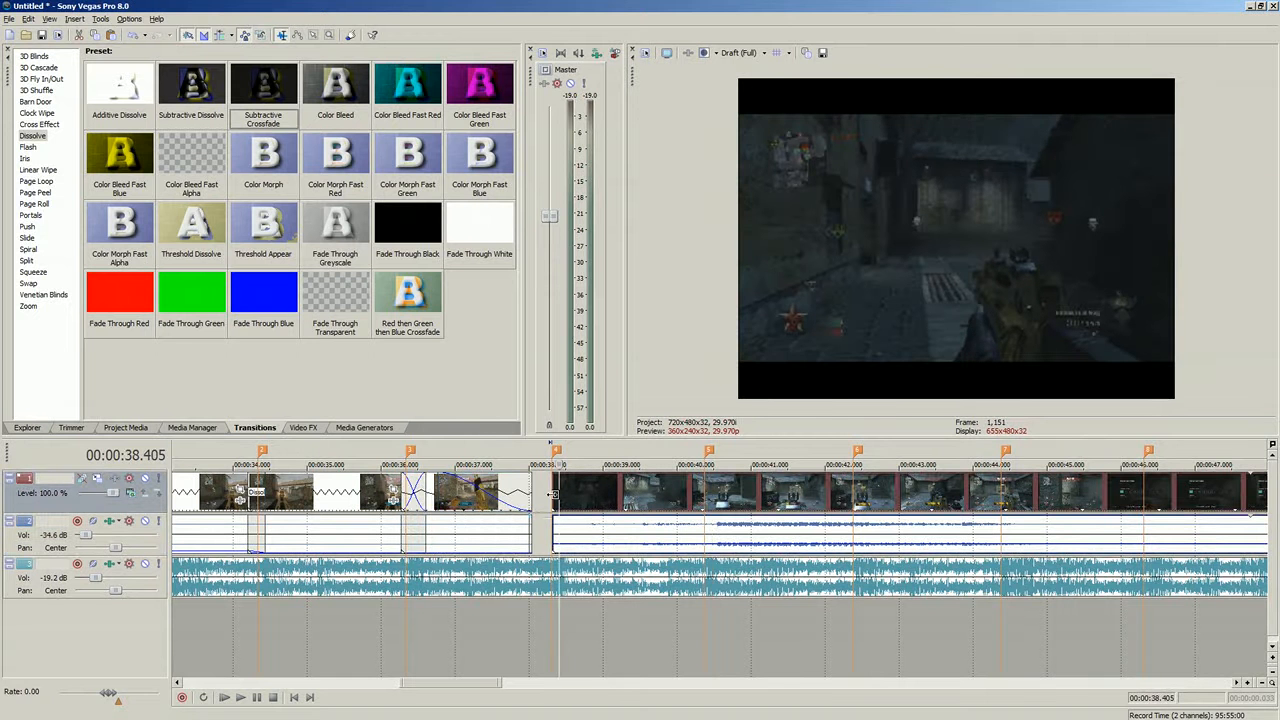
{"action": "scroll", "coordinate": [594, 549], "scroll_direction": "up", "scroll_amount": 3}
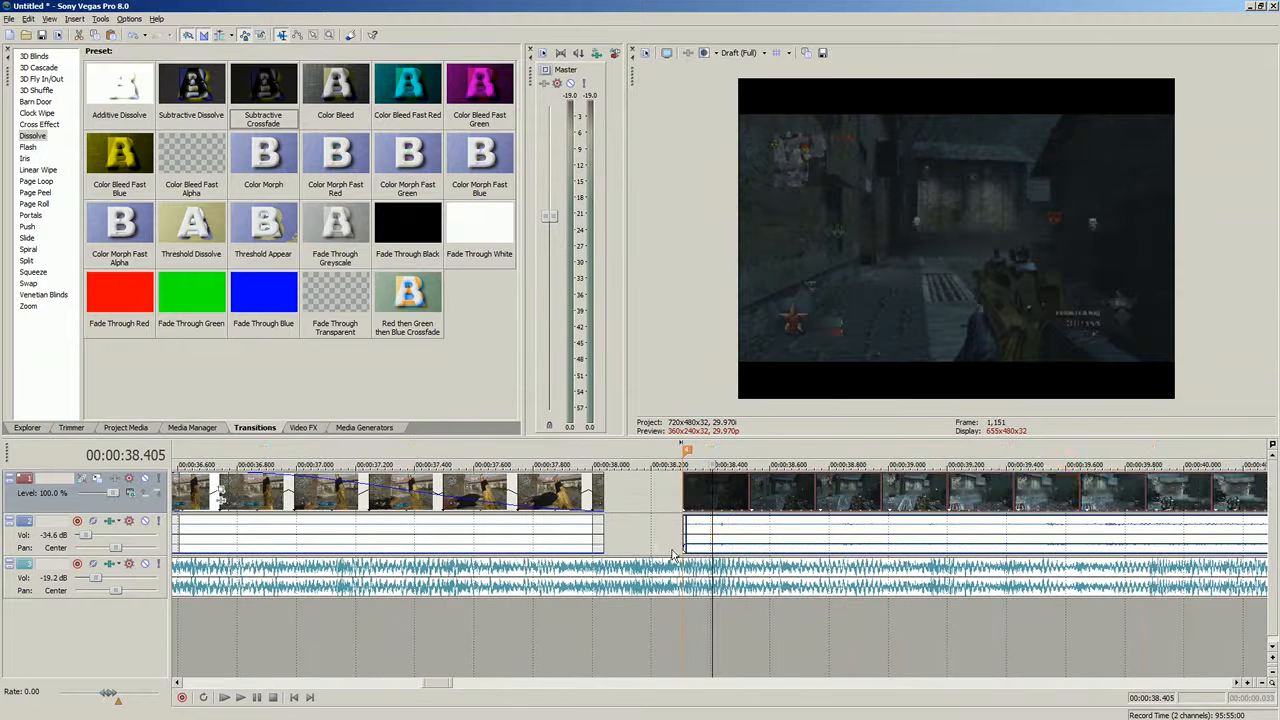
{"action": "left_click", "coordinate": [690, 510]}
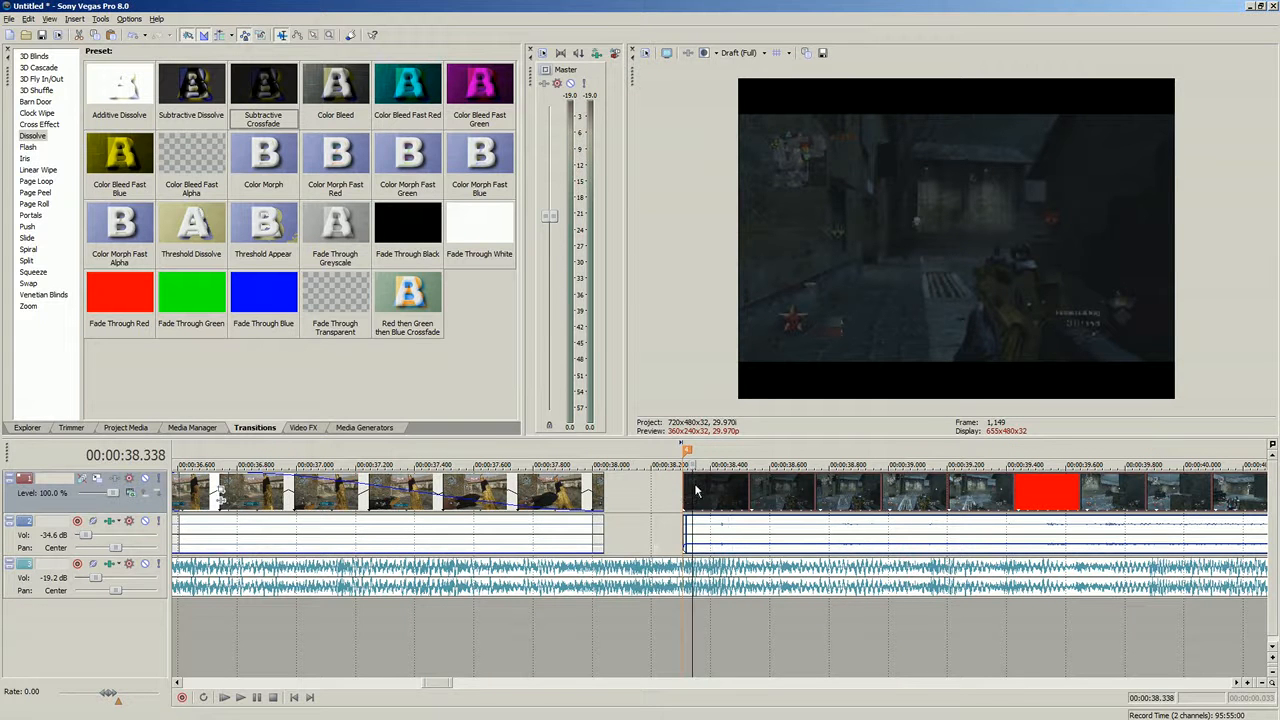
{"action": "left_click", "coordinate": [730, 490]}
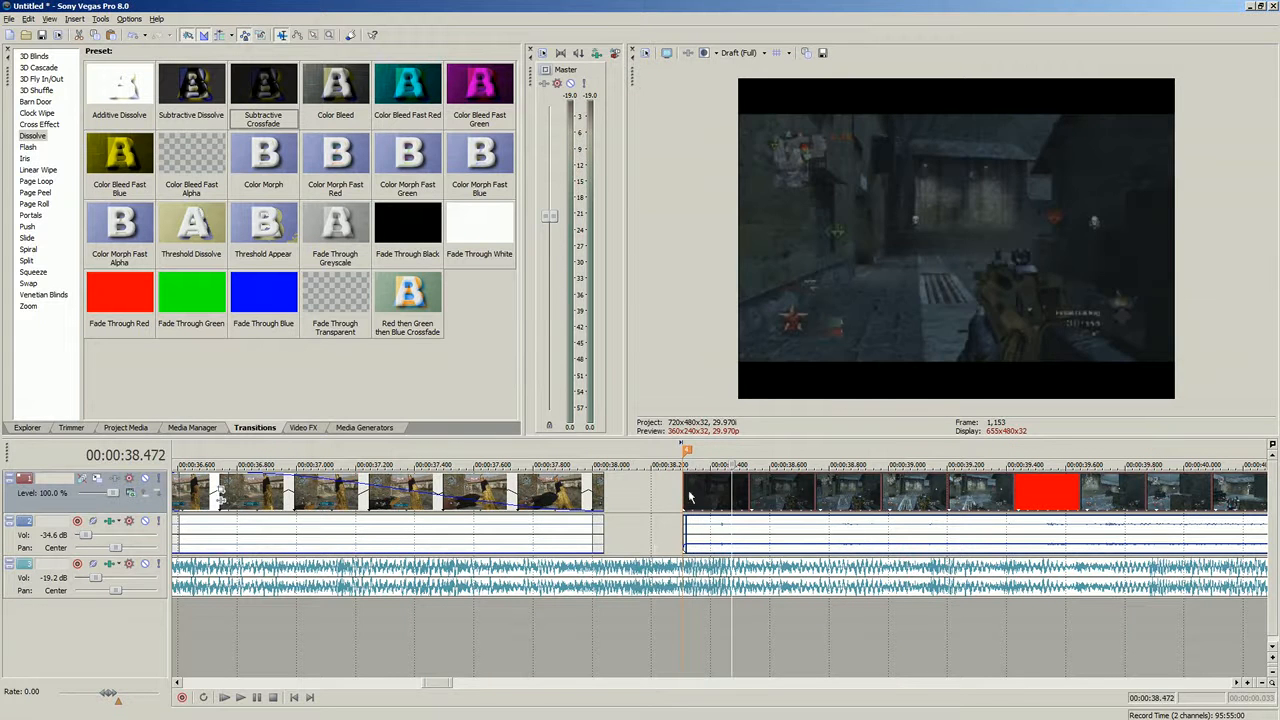
{"action": "left_click_drag", "start_coordinate": [685, 490], "coordinate": [710, 508]}
{"action": "left_click", "coordinate": [685, 492]}
{"action": "left_click", "coordinate": [694, 495]}
{"action": "left_click", "coordinate": [663, 497]}
{"action": "left_click", "coordinate": [240, 697]}
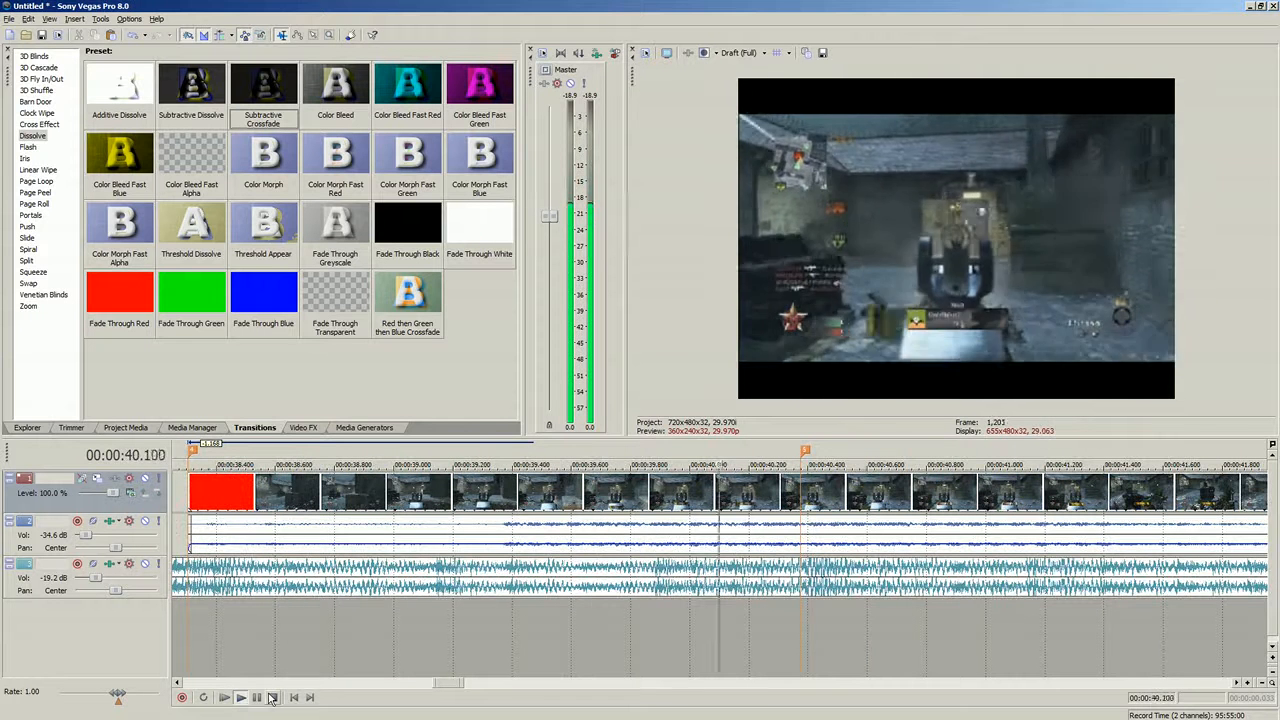
{"action": "left_click", "coordinate": [272, 697]}
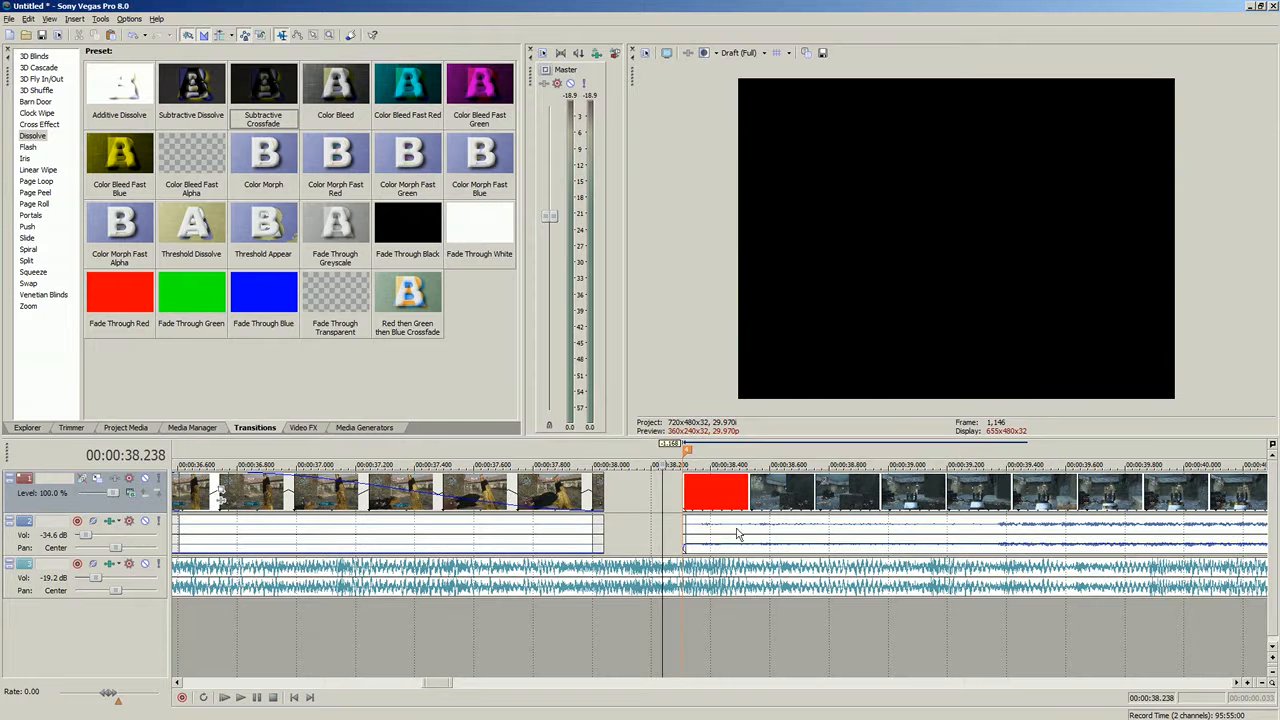
- Review the start of the clip after the gap, opening the Video FX list and playing it back
{"action": "scroll", "coordinate": [763, 530], "scroll_direction": "down", "scroll_amount": 3}
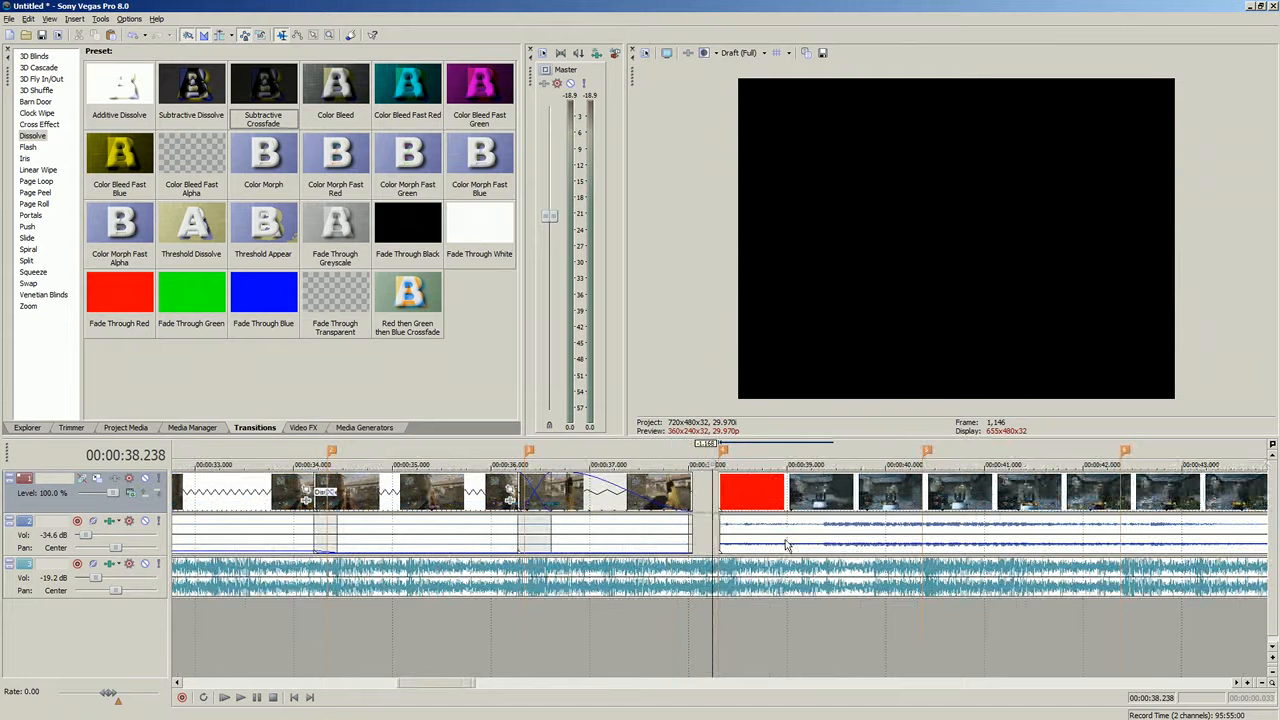
{"action": "left_click", "coordinate": [718, 513]}
{"action": "left_click", "coordinate": [924, 532]}
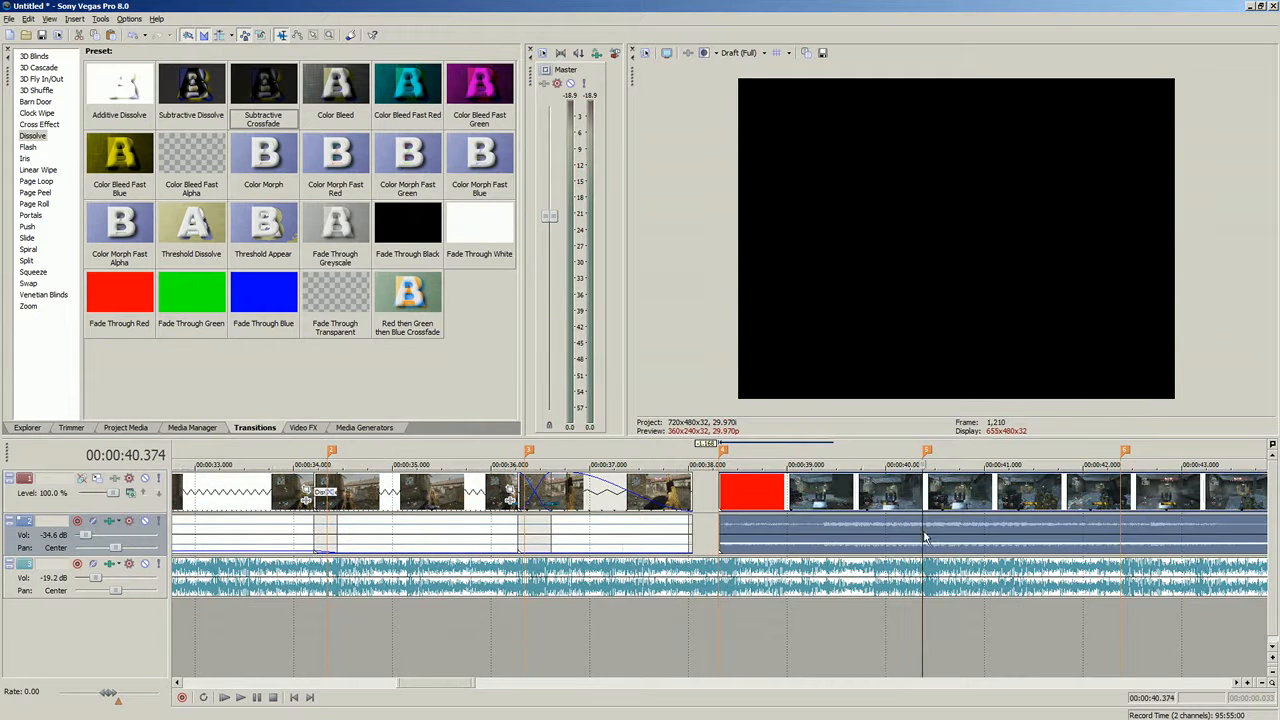
{"action": "scroll", "coordinate": [742, 476], "scroll_direction": "up", "scroll_amount": 5}
{"action": "scroll", "coordinate": [738, 482], "scroll_direction": "down", "scroll_amount": 6}
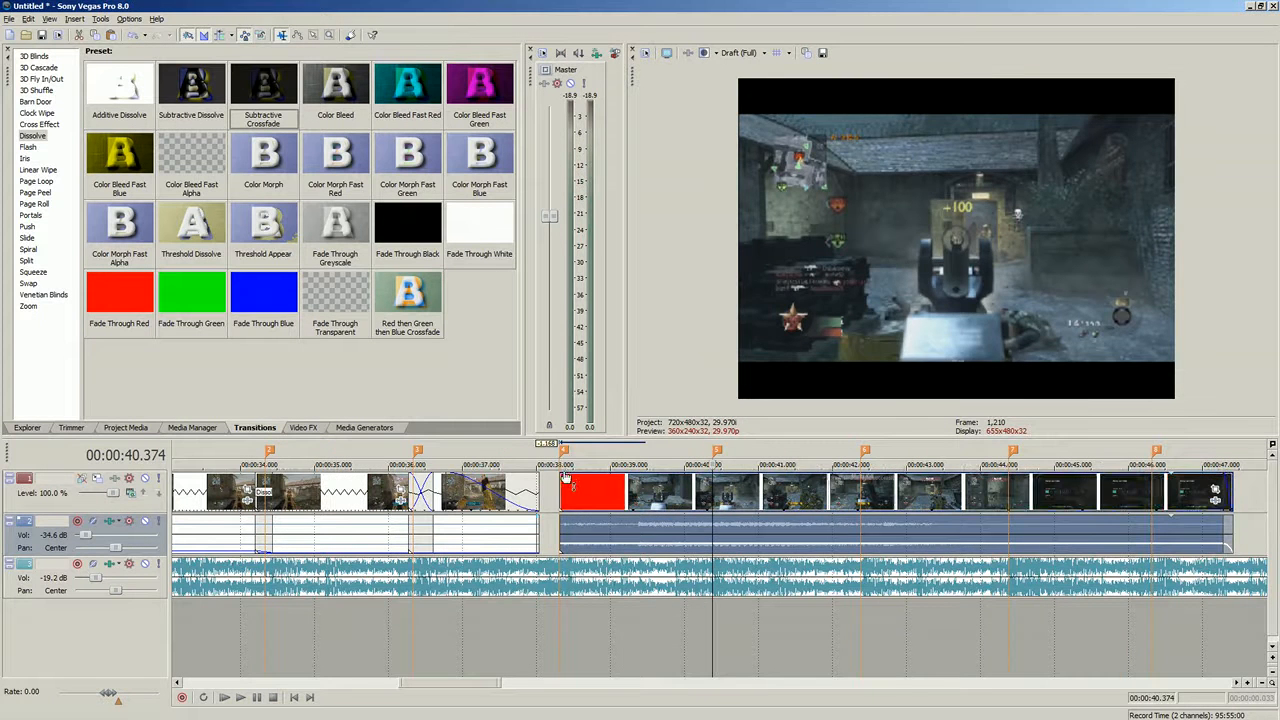
{"action": "left_click", "coordinate": [563, 486]}
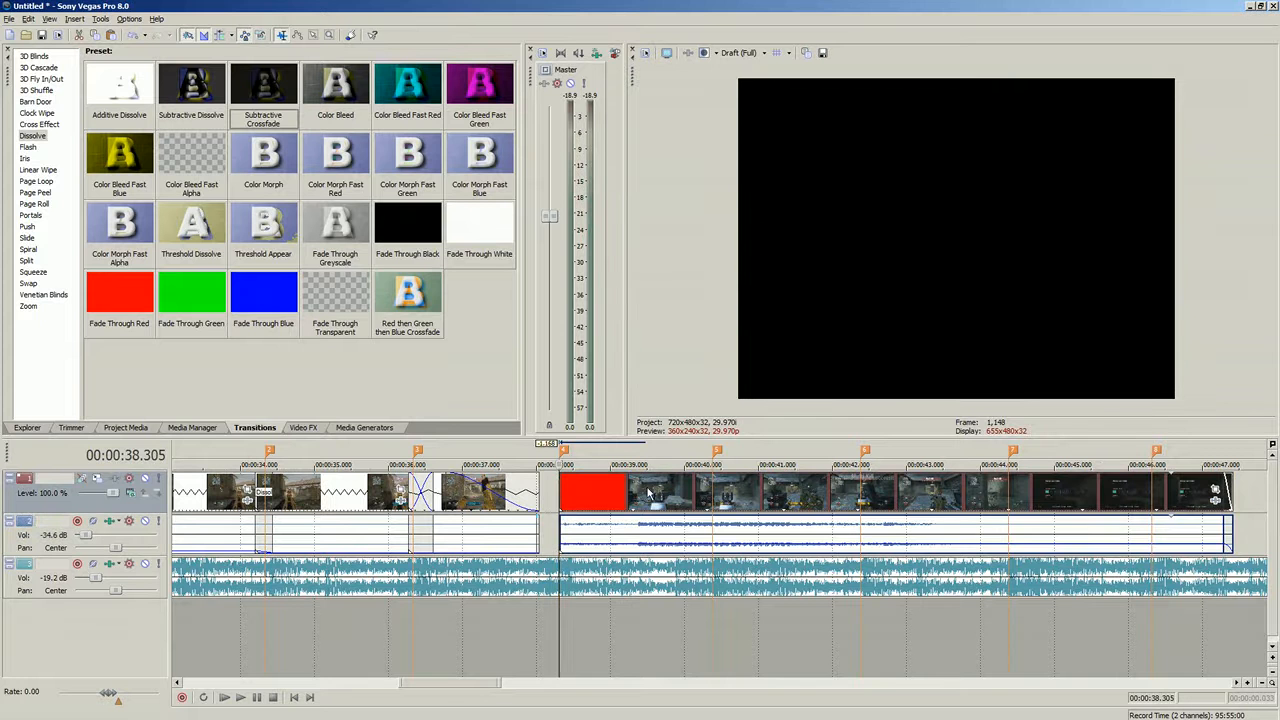
{"action": "left_click", "coordinate": [616, 530]}
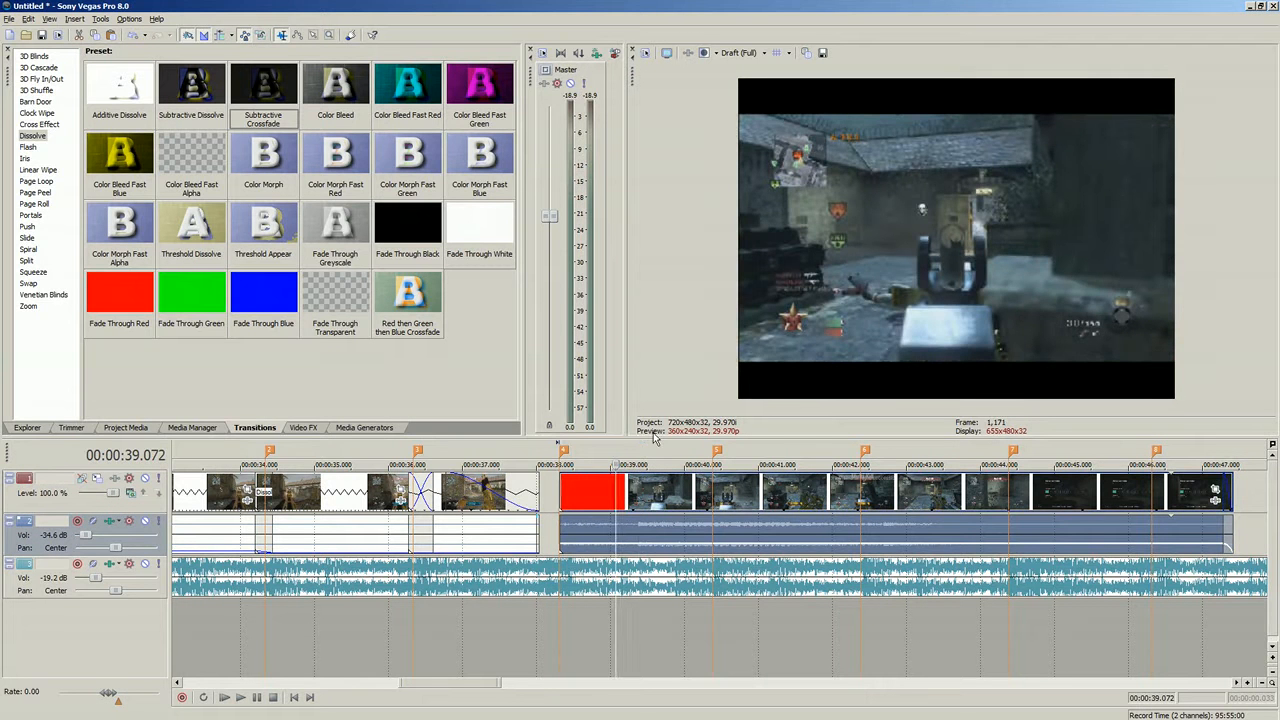
{"action": "left_click", "coordinate": [567, 502]}
{"action": "left_click", "coordinate": [559, 498]}
{"action": "left_click", "coordinate": [604, 498]}
{"action": "left_click", "coordinate": [305, 428]}
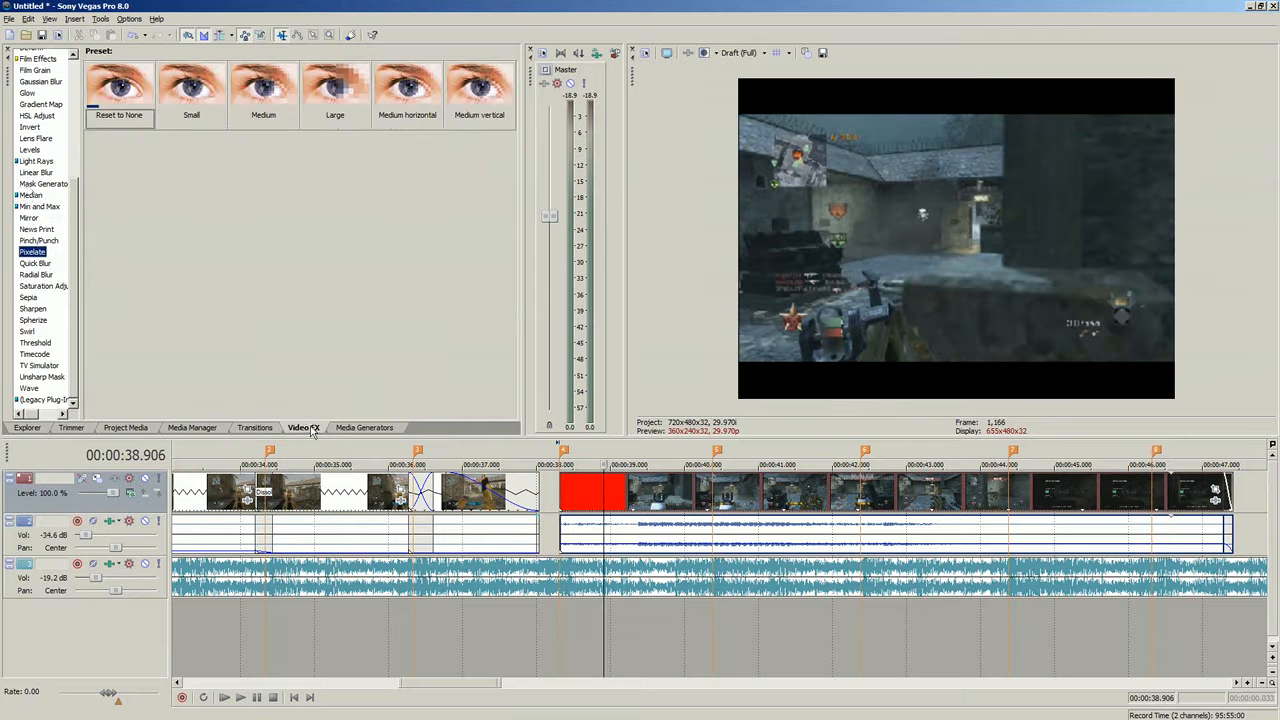
{"action": "left_click", "coordinate": [586, 486]}
{"action": "left_click", "coordinate": [579, 492]}
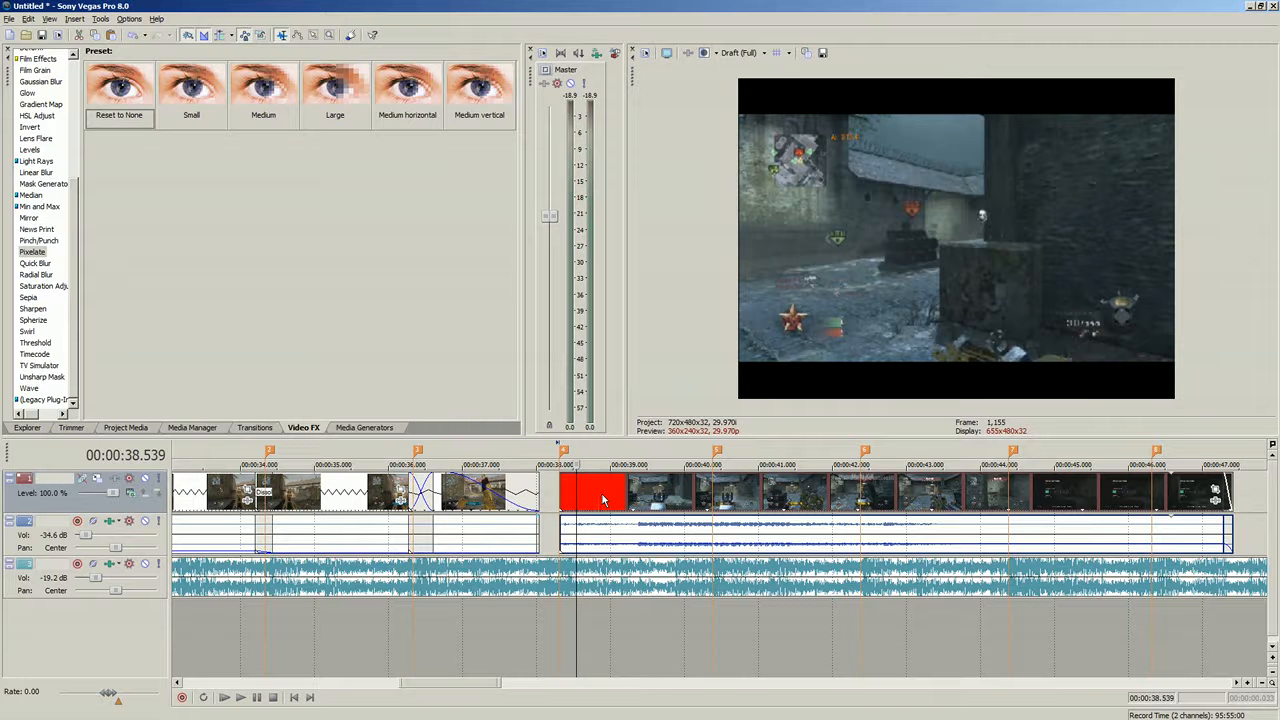
{"action": "left_click", "coordinate": [587, 498]}
{"action": "left_click", "coordinate": [620, 496]}
{"action": "left_click", "coordinate": [564, 492]}
{"action": "left_click", "coordinate": [558, 494]}
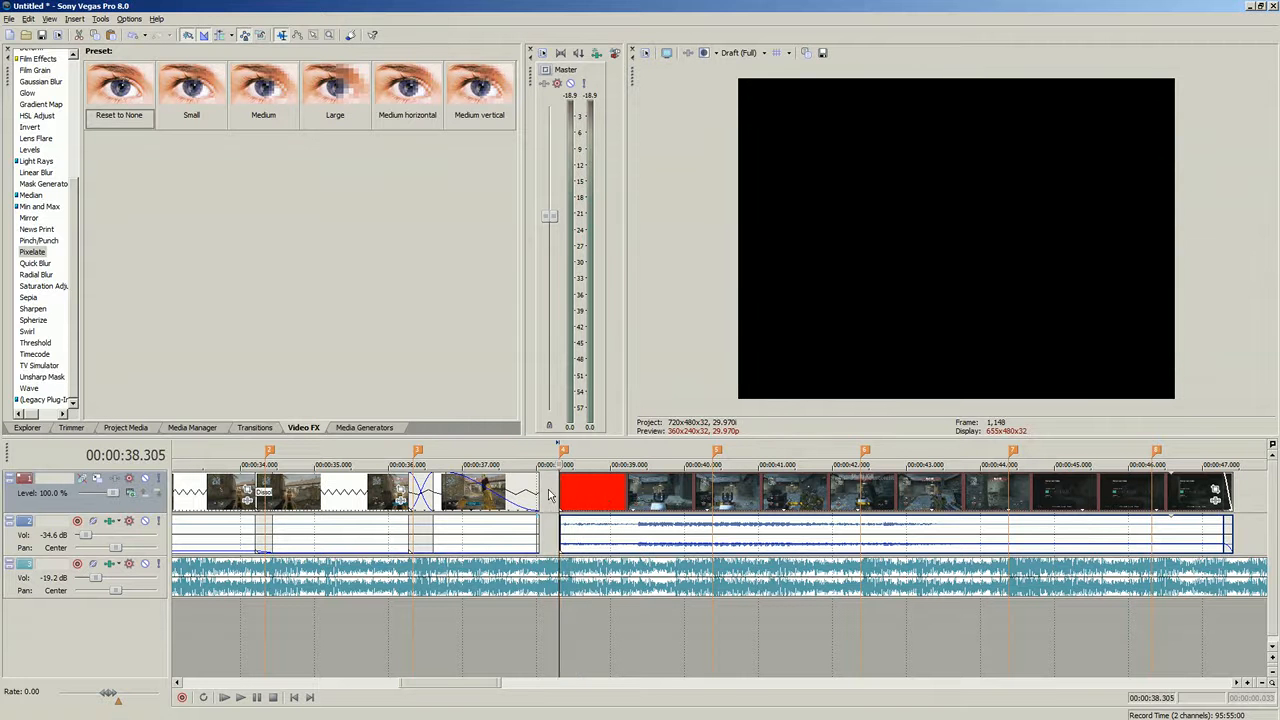
{"action": "left_click", "coordinate": [243, 698]}
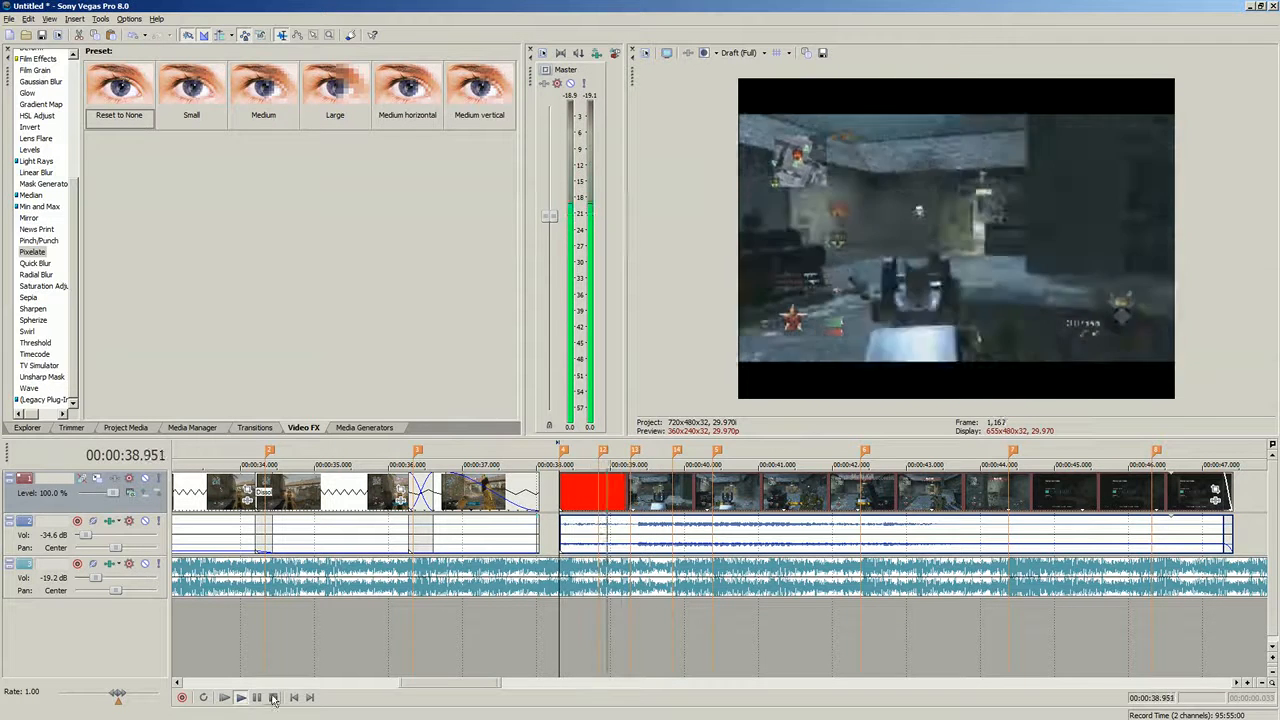
- Select the music track and play back the section around 00:00:38
{"action": "left_click", "coordinate": [590, 572]}
{"action": "scroll", "coordinate": [594, 568], "scroll_direction": "up", "scroll_amount": 3}
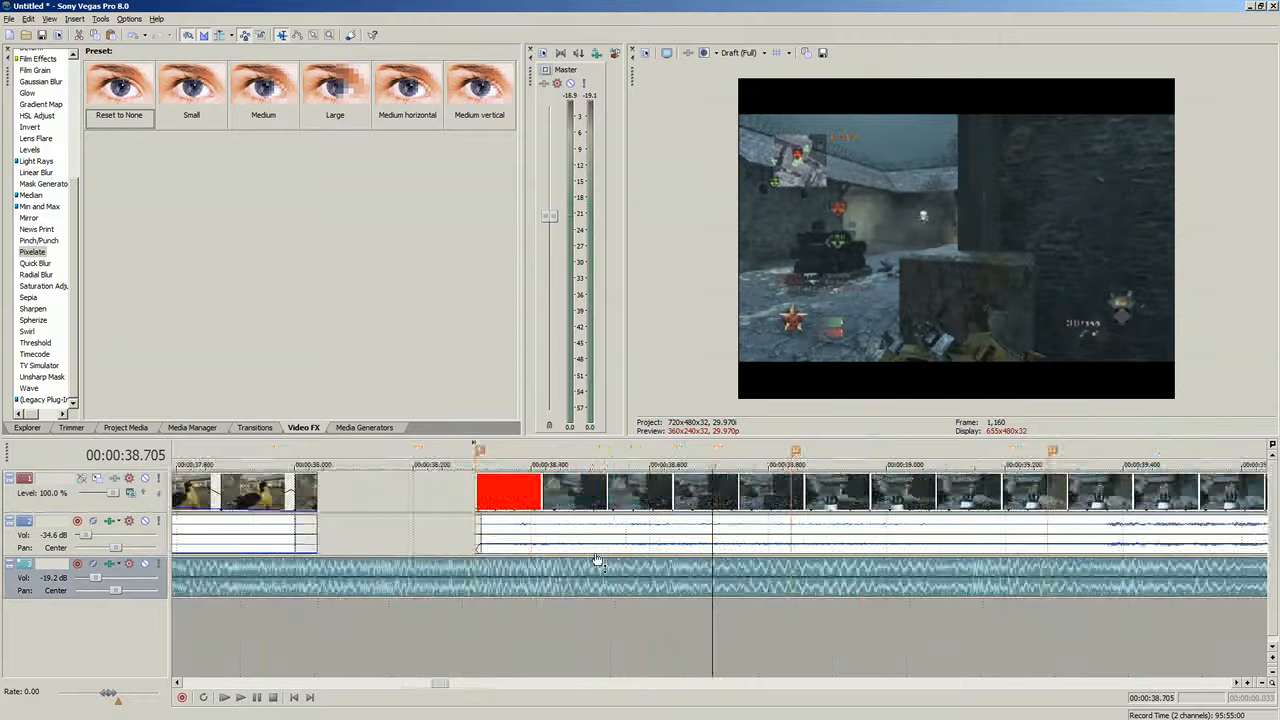
{"action": "scroll", "coordinate": [638, 580], "scroll_direction": "down", "scroll_amount": 1}
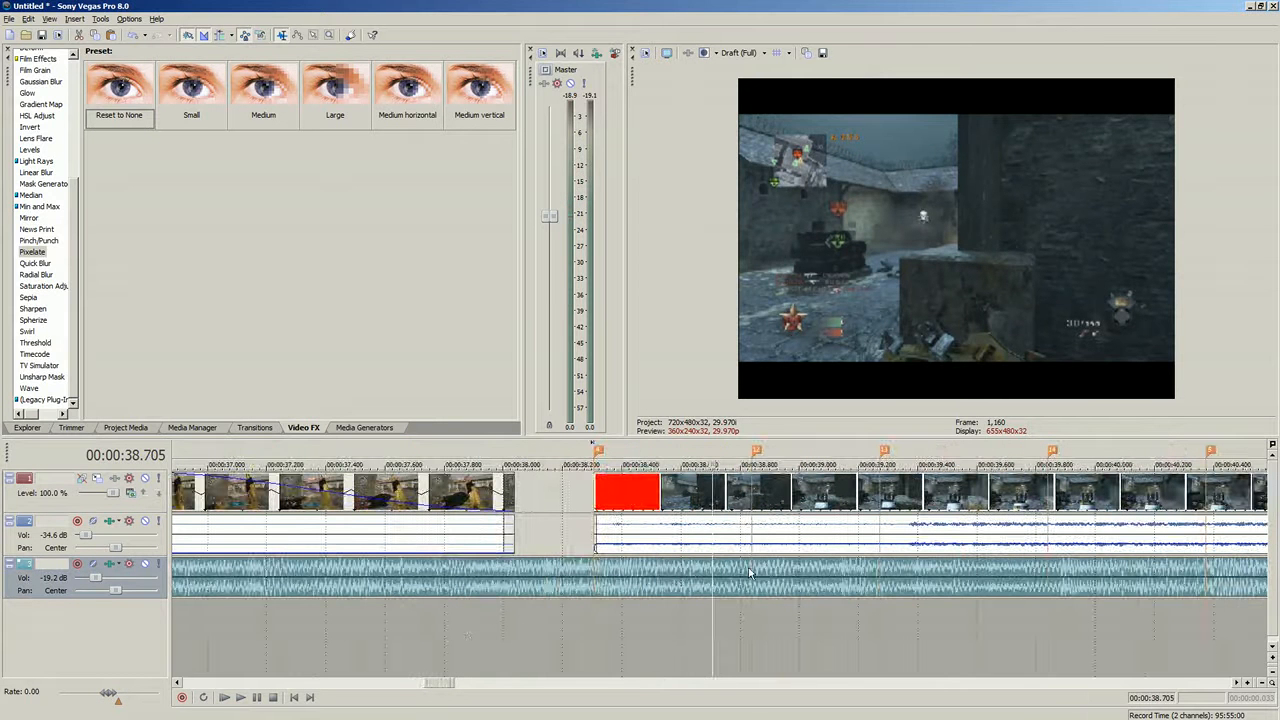
{"action": "left_click", "coordinate": [646, 572]}
{"action": "left_click", "coordinate": [240, 697]}
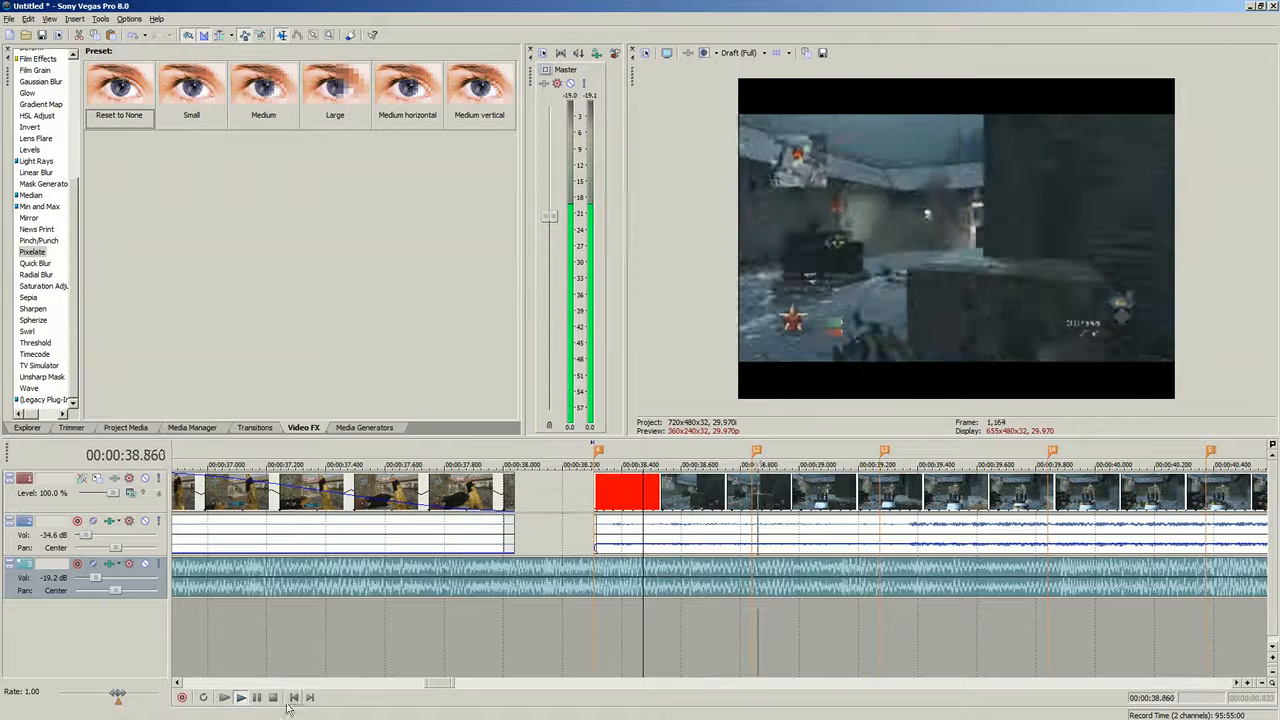
{"action": "left_click", "coordinate": [273, 697]}
{"action": "left_click", "coordinate": [750, 493]}
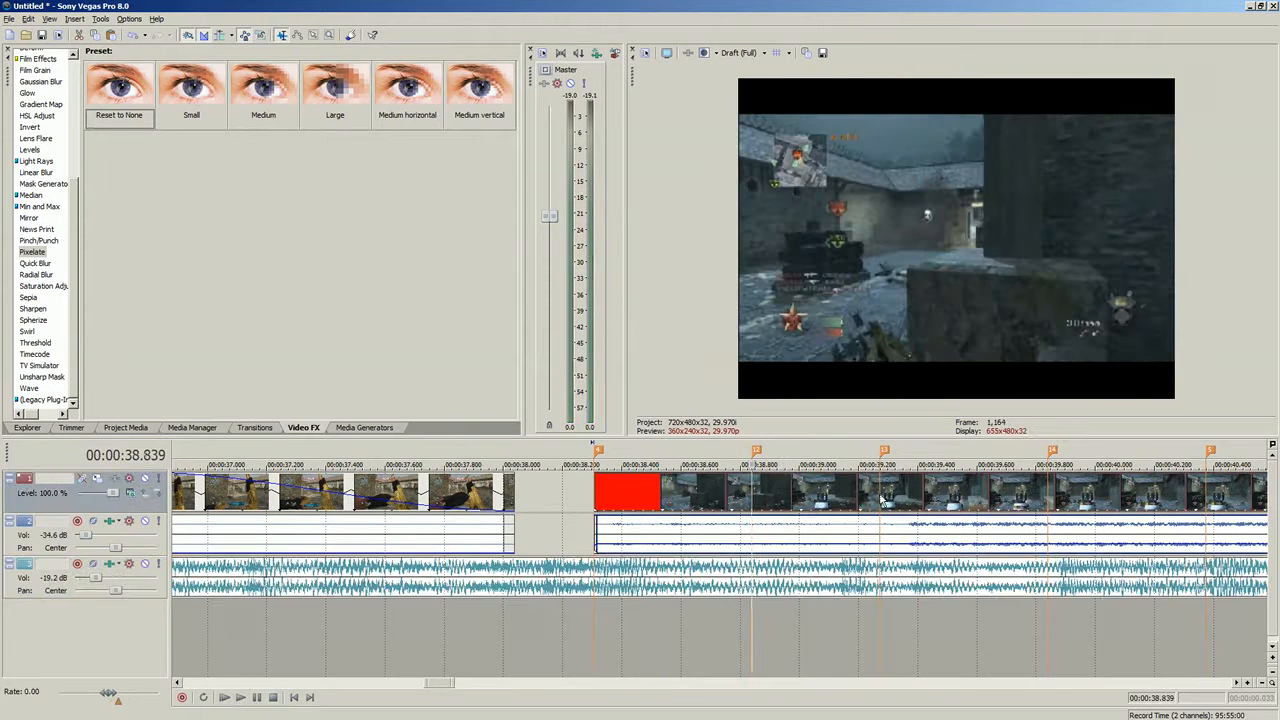
- Review the clip after the gap by scrubbing its frames and browsing the transitions list
{"action": "left_click", "coordinate": [881, 500]}
{"action": "left_click", "coordinate": [1048, 489]}
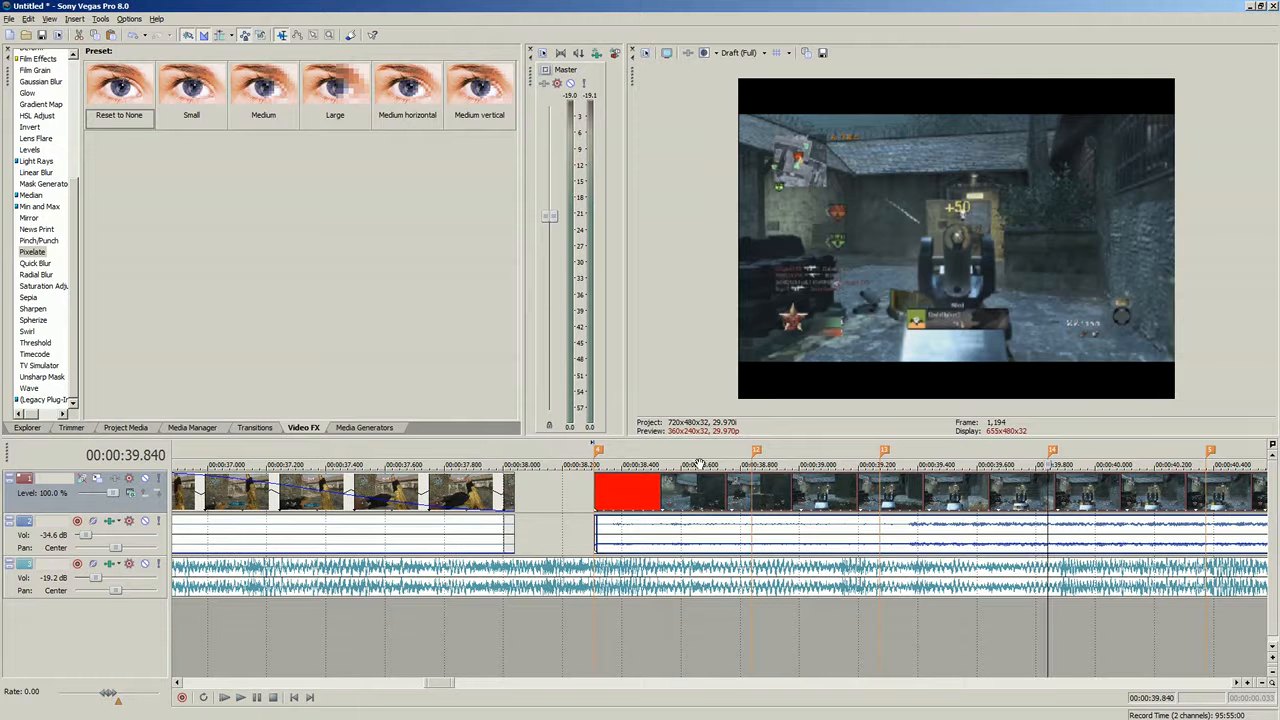
{"action": "left_click", "coordinate": [752, 493]}
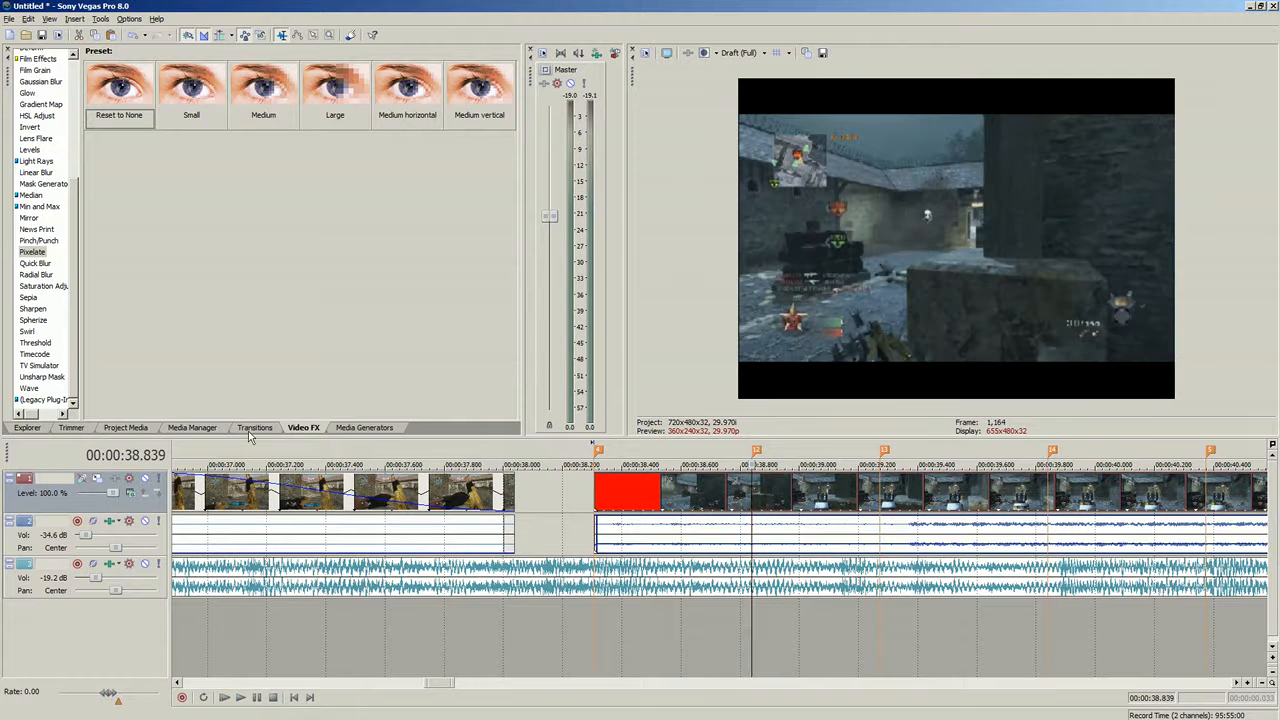
{"action": "left_click", "coordinate": [254, 427]}
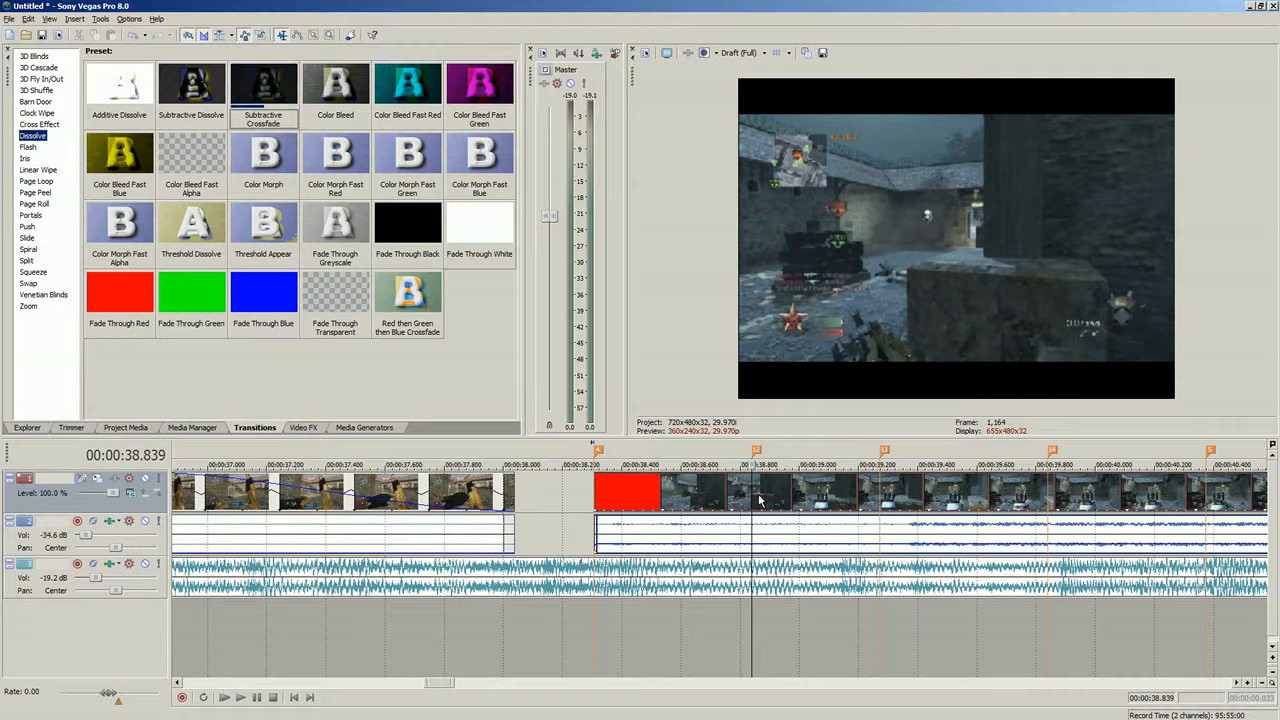
{"action": "left_click", "coordinate": [999, 499]}
{"action": "left_click", "coordinate": [1216, 498]}
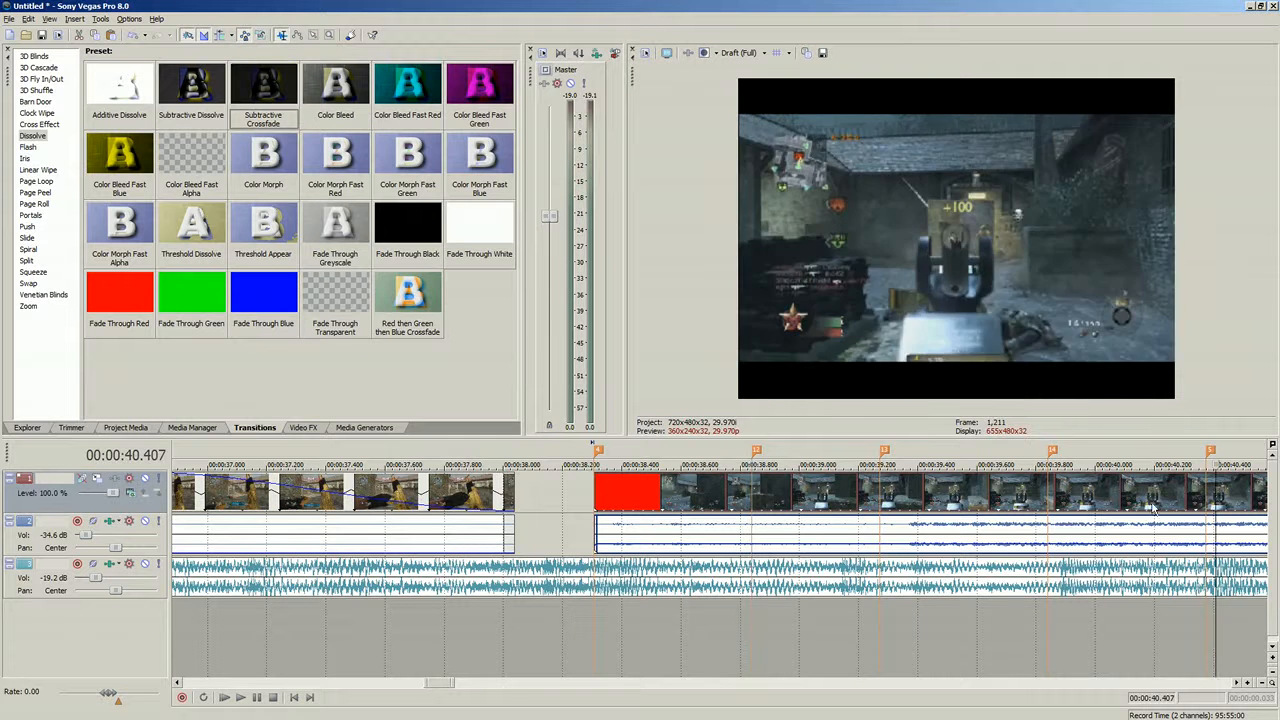
{"action": "left_click", "coordinate": [756, 500]}
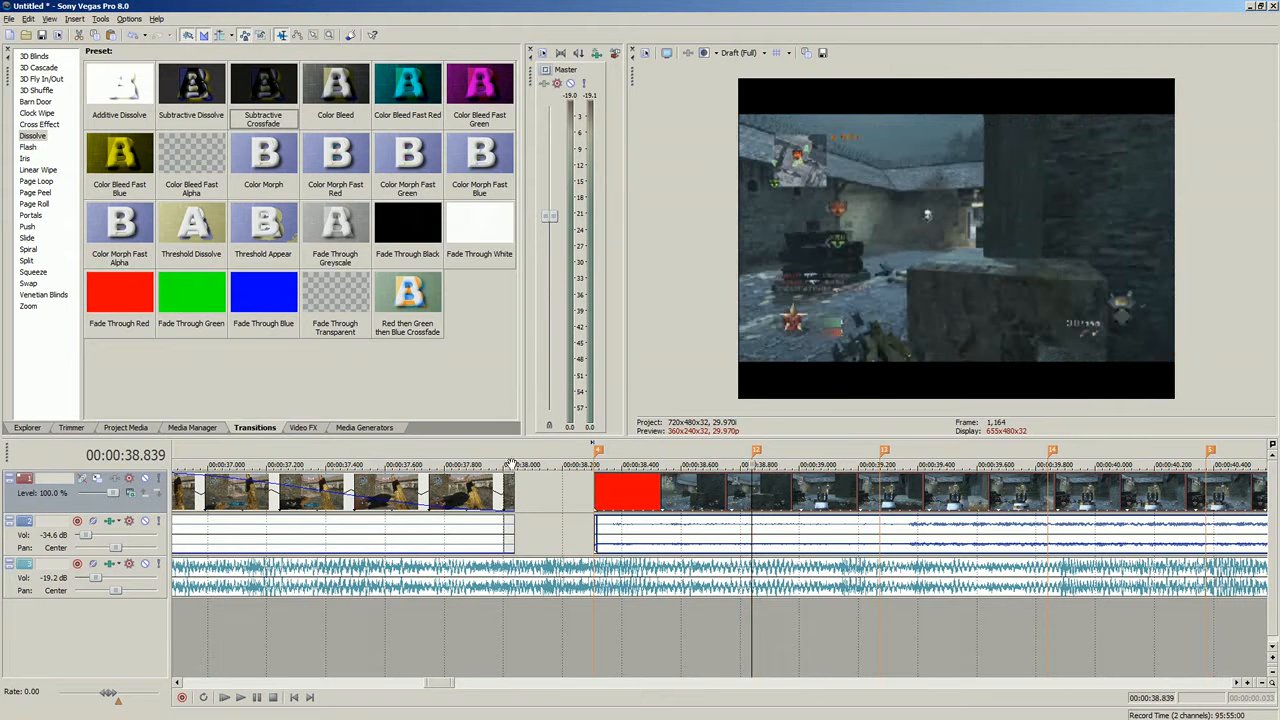
{"action": "scroll", "coordinate": [780, 516], "scroll_direction": "up", "scroll_amount": 1}
{"action": "scroll", "coordinate": [780, 516], "scroll_direction": "down", "scroll_amount": 4}
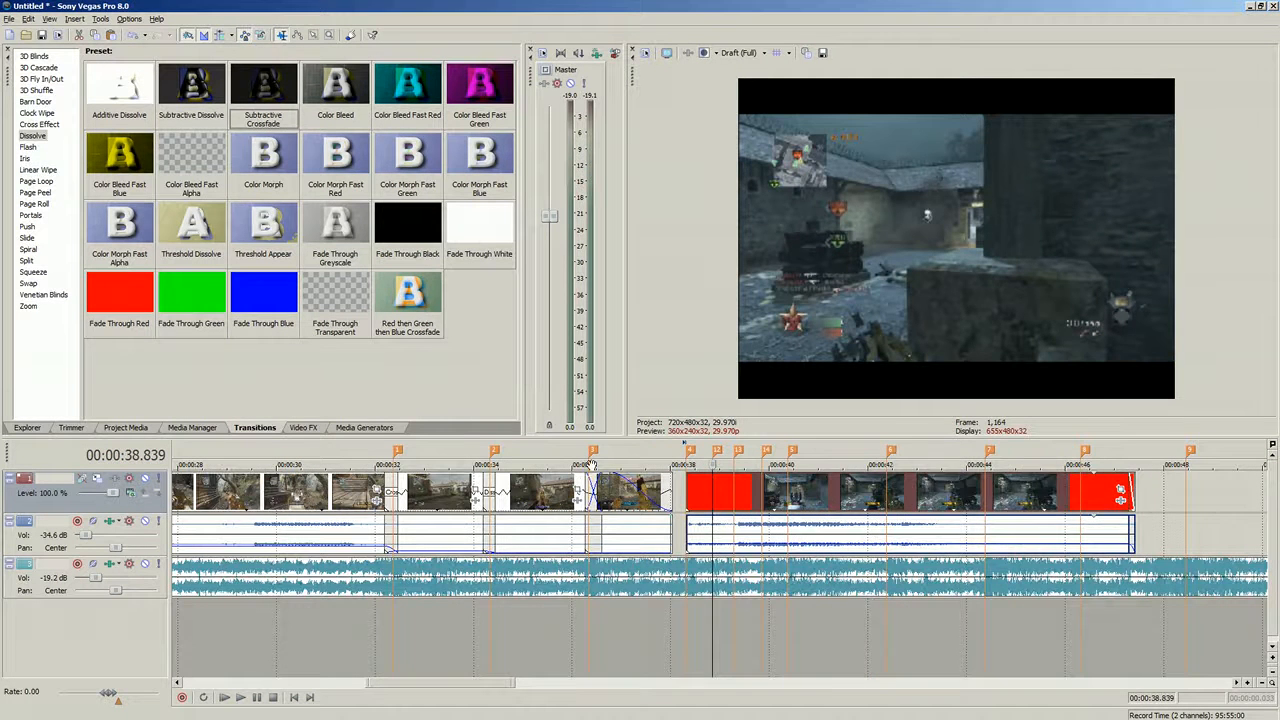
- Apply the Levels effect's Brighten preset to the clip after the gap
{"action": "left_click", "coordinate": [302, 430]}
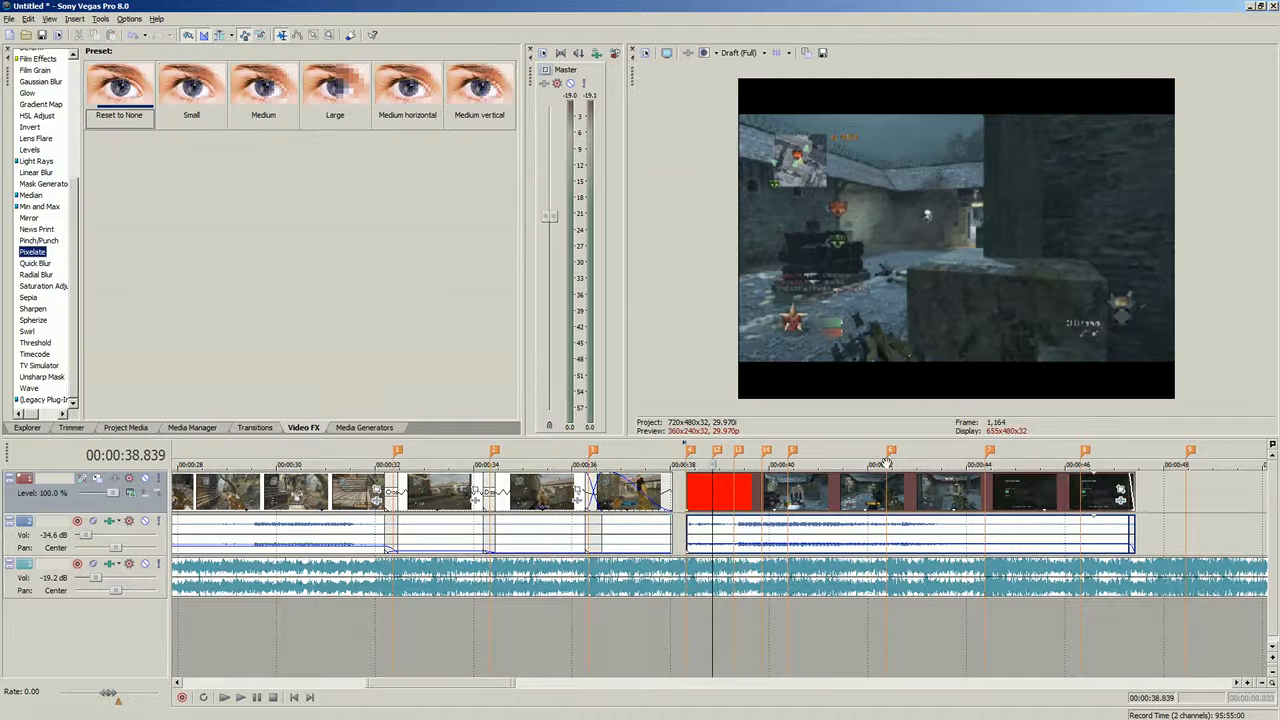
{"action": "left_click", "coordinate": [30, 218]}
{"action": "left_click", "coordinate": [35, 172]}
{"action": "left_click", "coordinate": [36, 116]}
{"action": "left_click", "coordinate": [34, 161]}
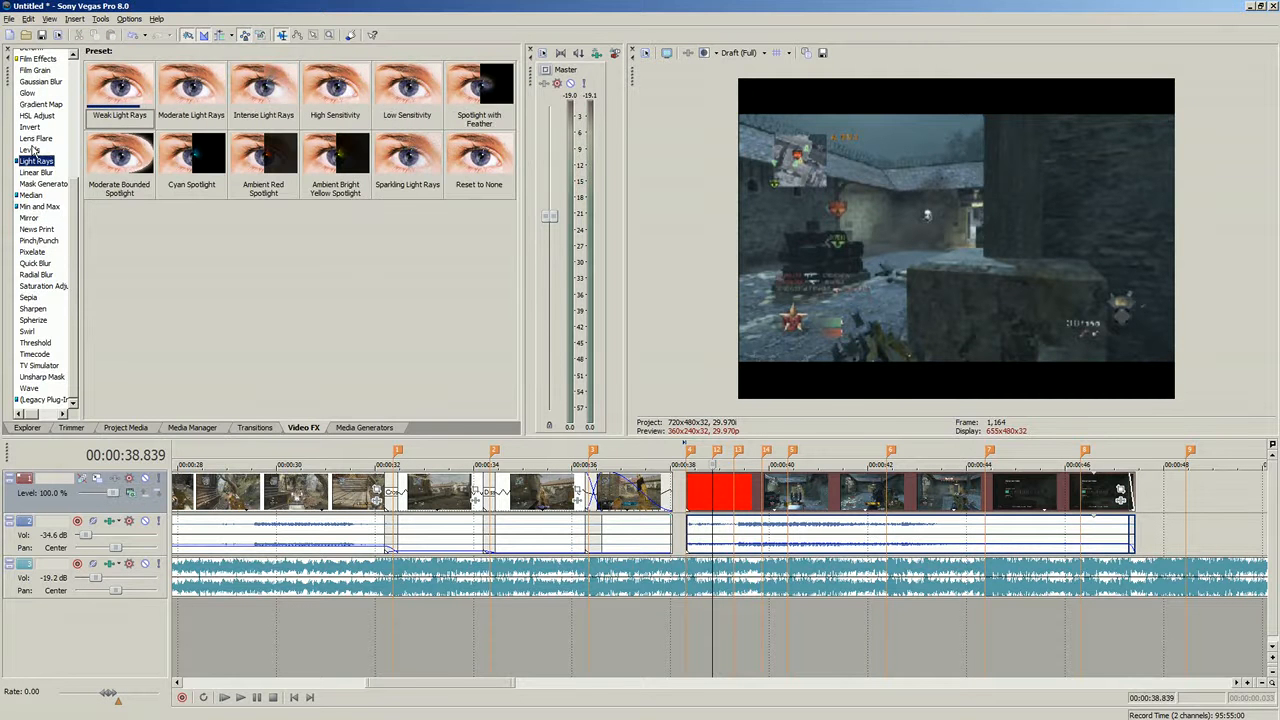
{"action": "key", "text": "Up"}
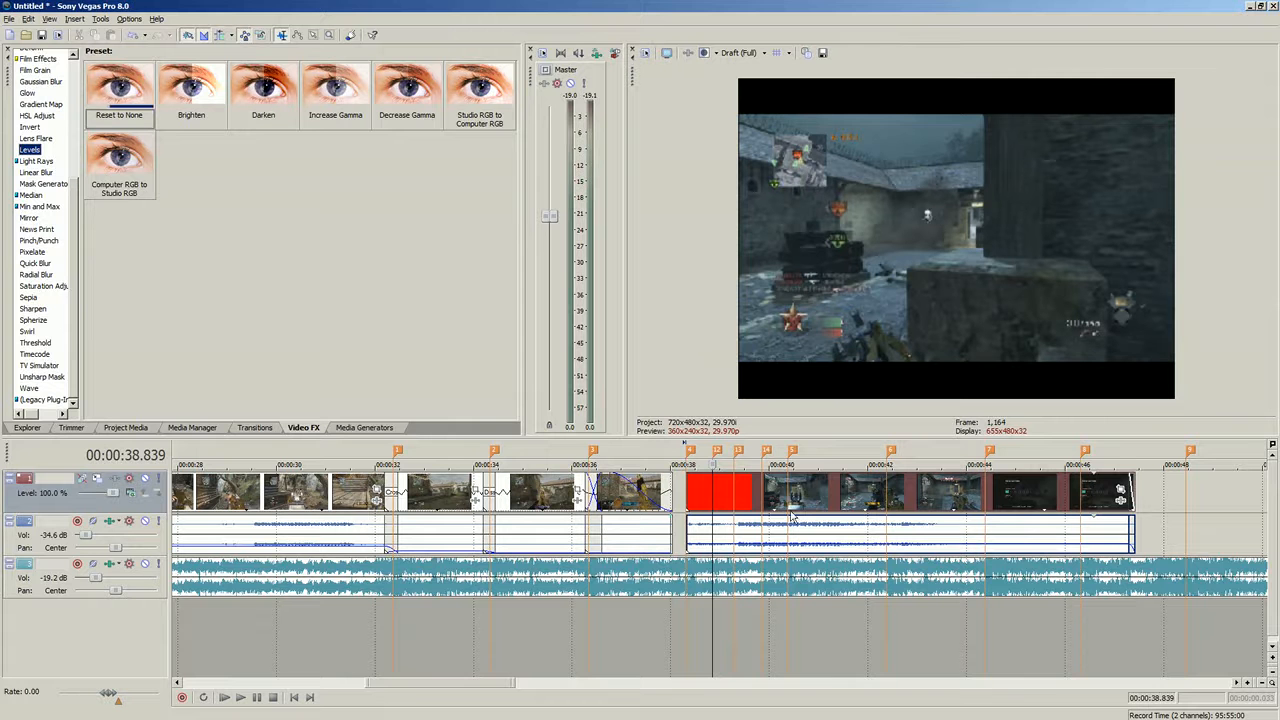
{"action": "left_click", "coordinate": [1121, 500]}
{"action": "left_click", "coordinate": [1055, 187]}
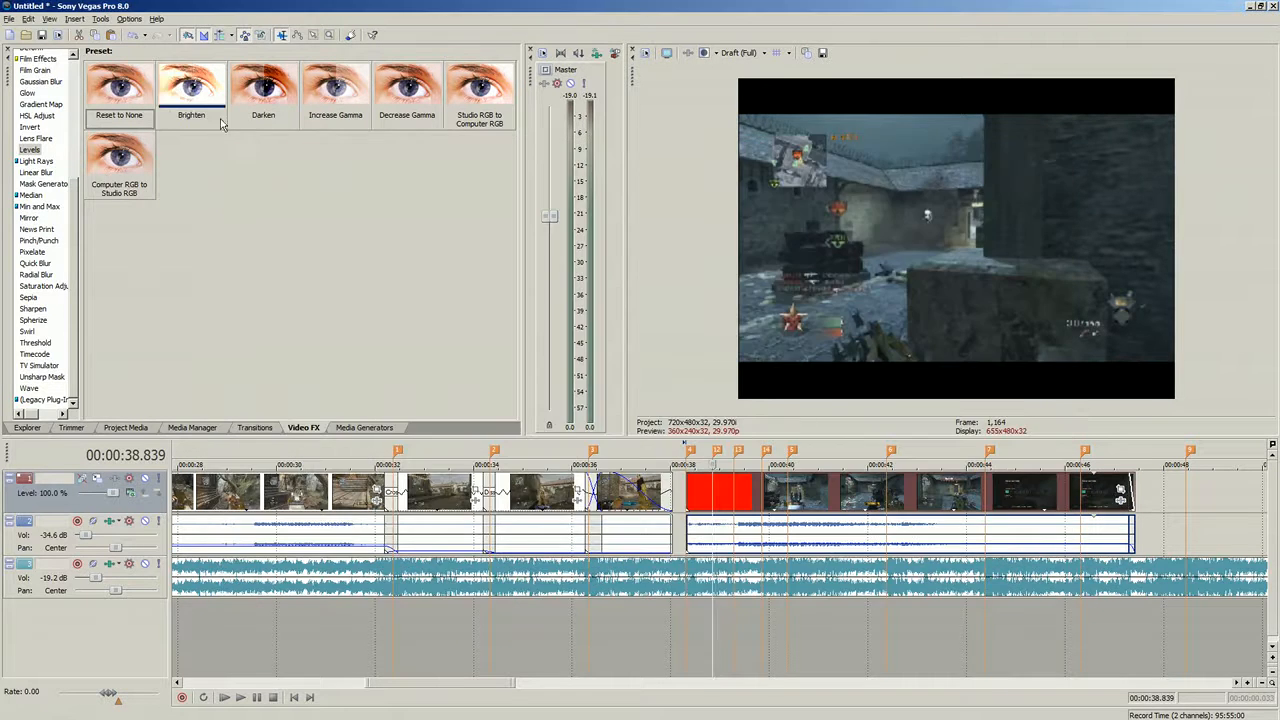
{"action": "left_click_drag", "start_coordinate": [191, 88], "coordinate": [393, 239]}
{"action": "left_click_drag", "start_coordinate": [740, 505], "coordinate": [740, 505]}
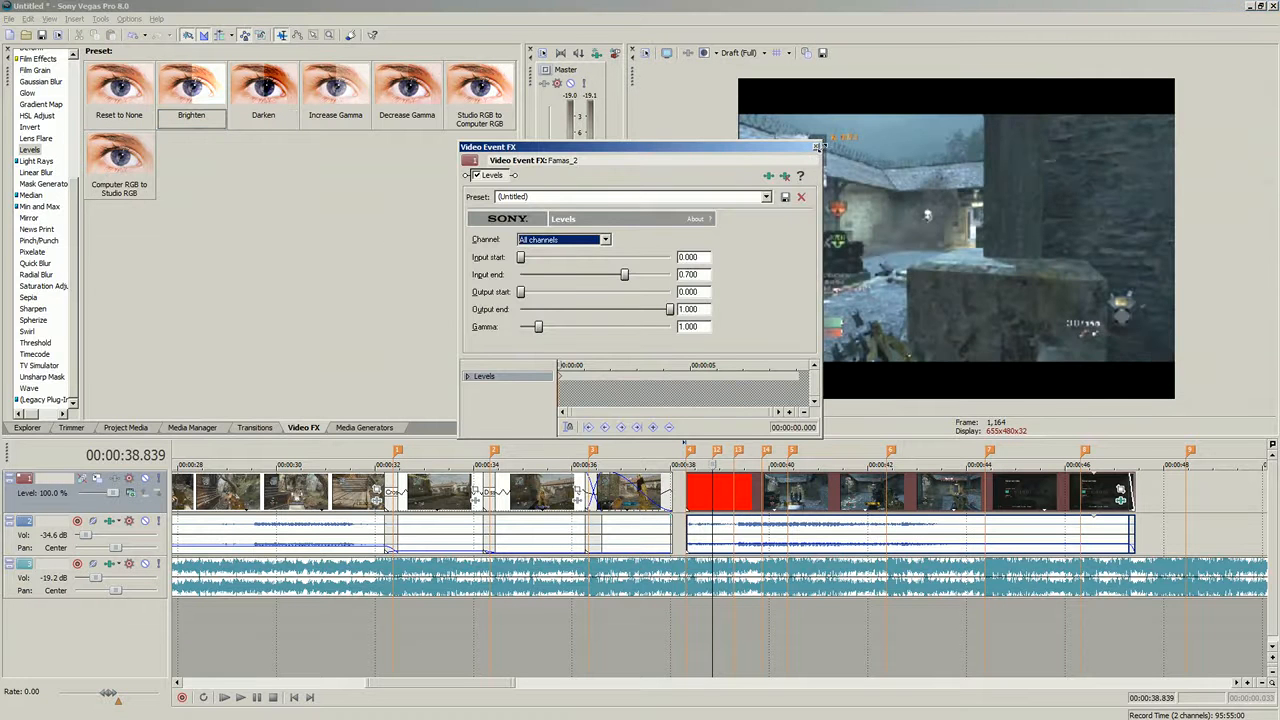
- Step through the Levels keyframe timeline frame by frame to find the moment to change brightness
{"action": "left_click", "coordinate": [560, 378]}
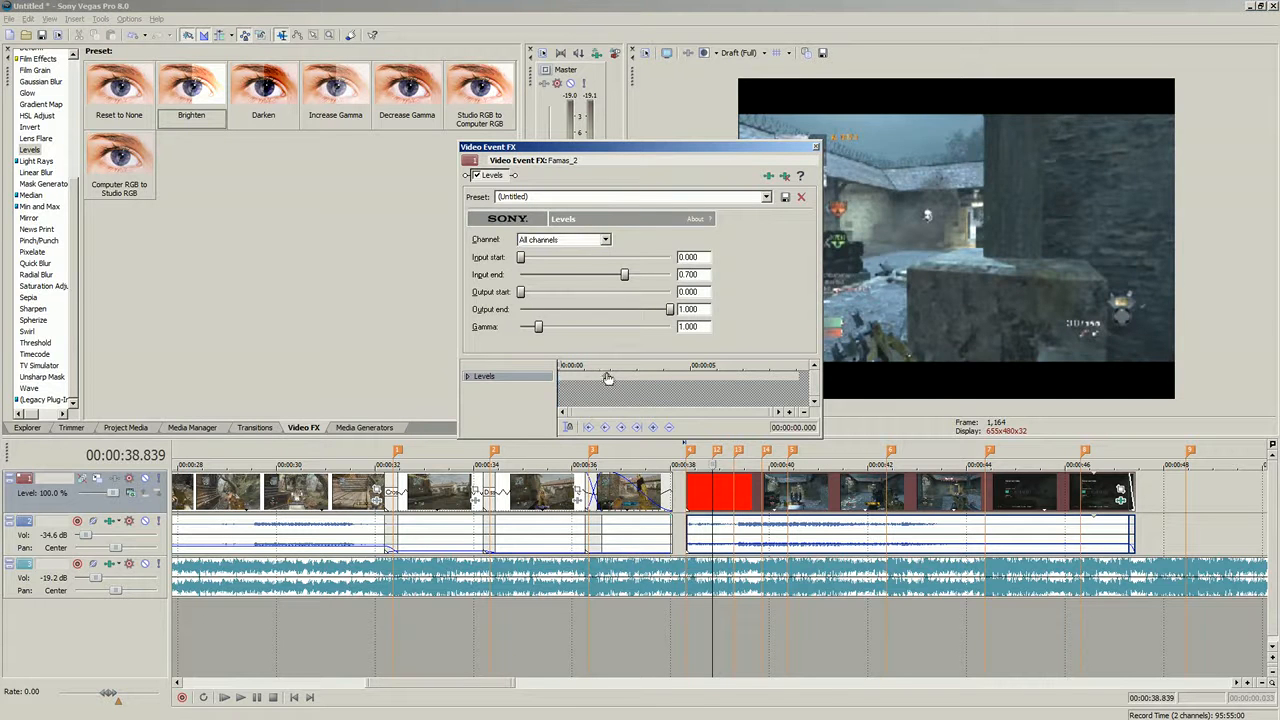
{"action": "left_click", "coordinate": [609, 378]}
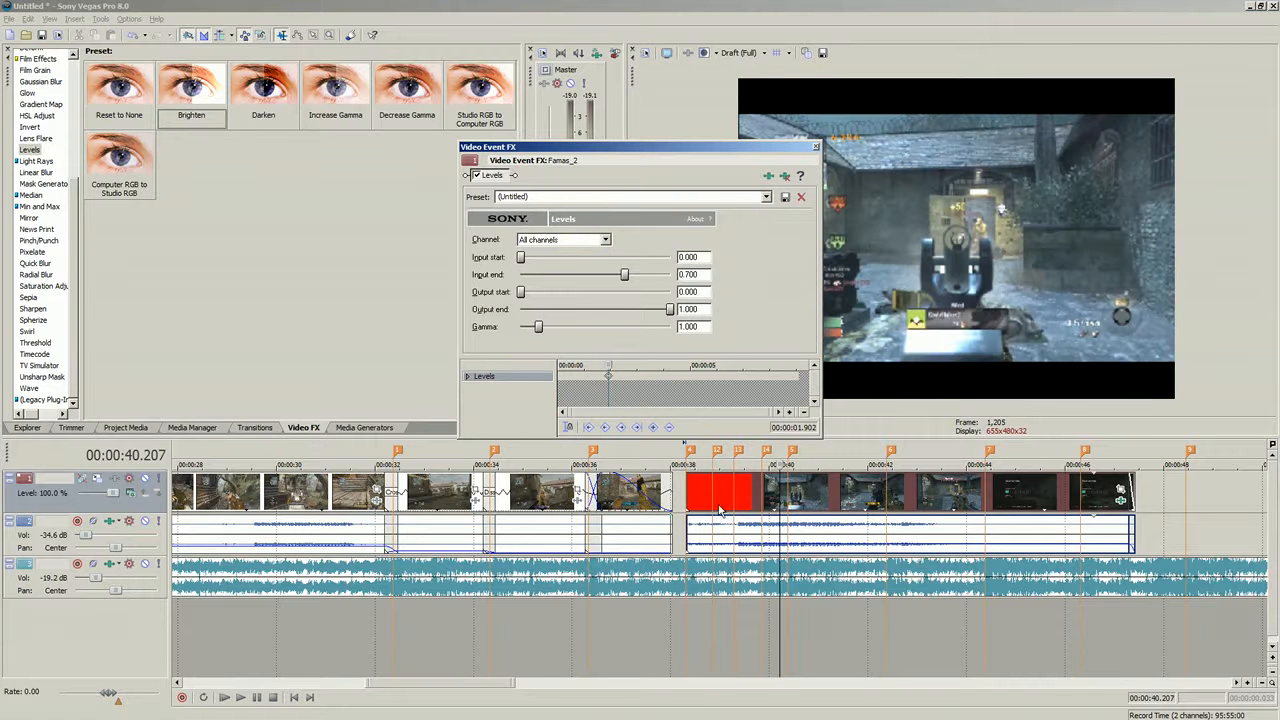
{"action": "left_click", "coordinate": [582, 377]}
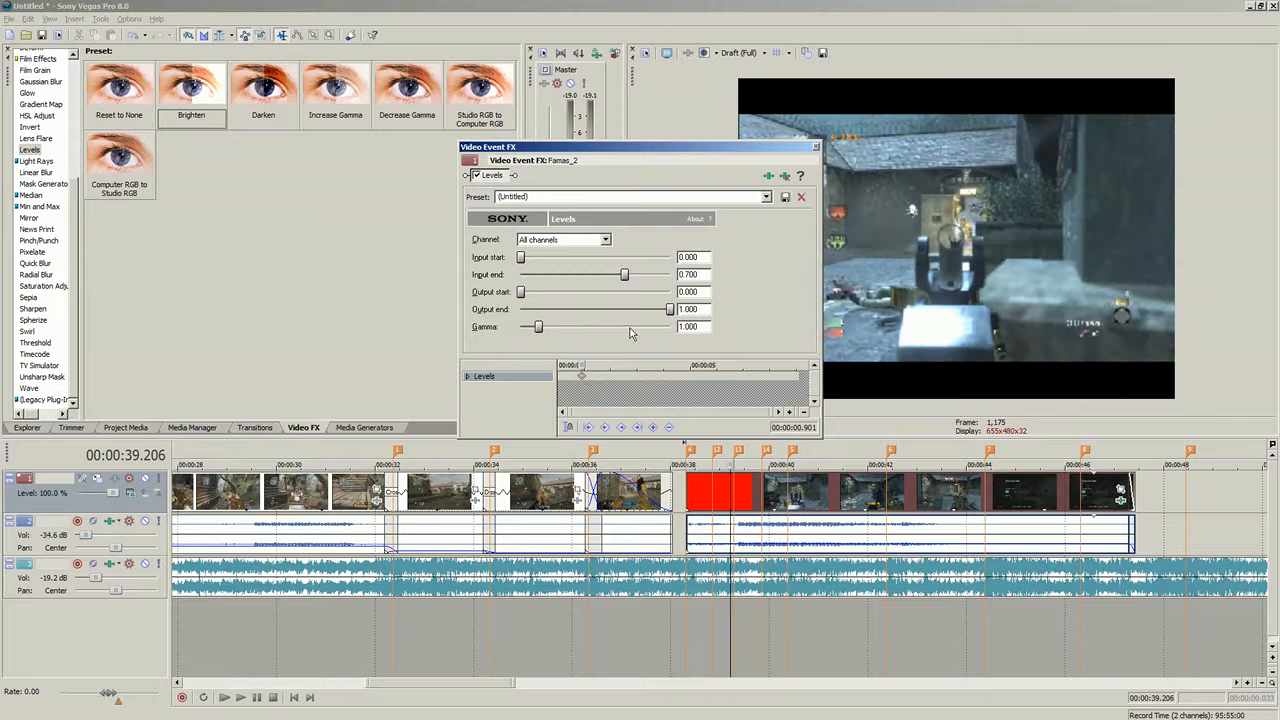
{"action": "key", "text": "Left"}
{"action": "key", "text": "Left"}
{"action": "key", "text": "Left"}
{"action": "key", "text": "Left"}
{"action": "key", "text": "Left"}
{"action": "key", "text": "Left"}
{"action": "key", "text": "Left"}
{"action": "key", "text": "Left"}
{"action": "key", "text": "Left"}
{"action": "key", "text": "Left"}
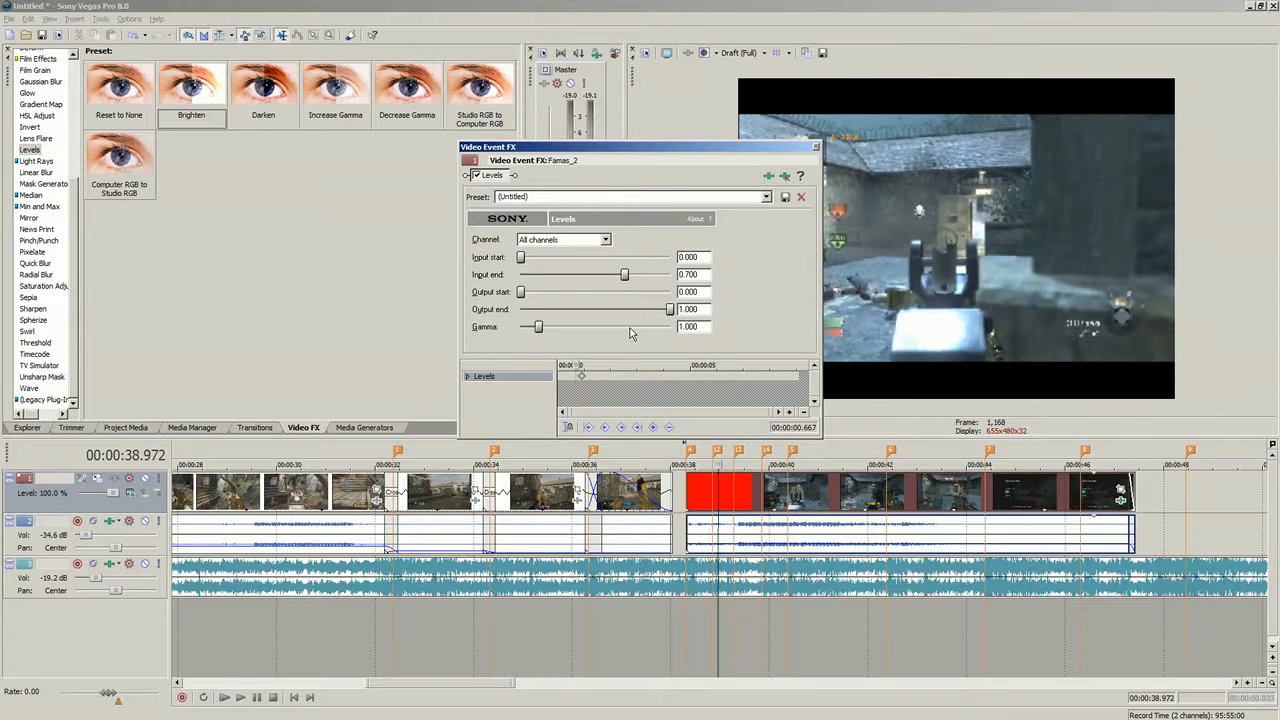
{"action": "key", "text": "Left"}
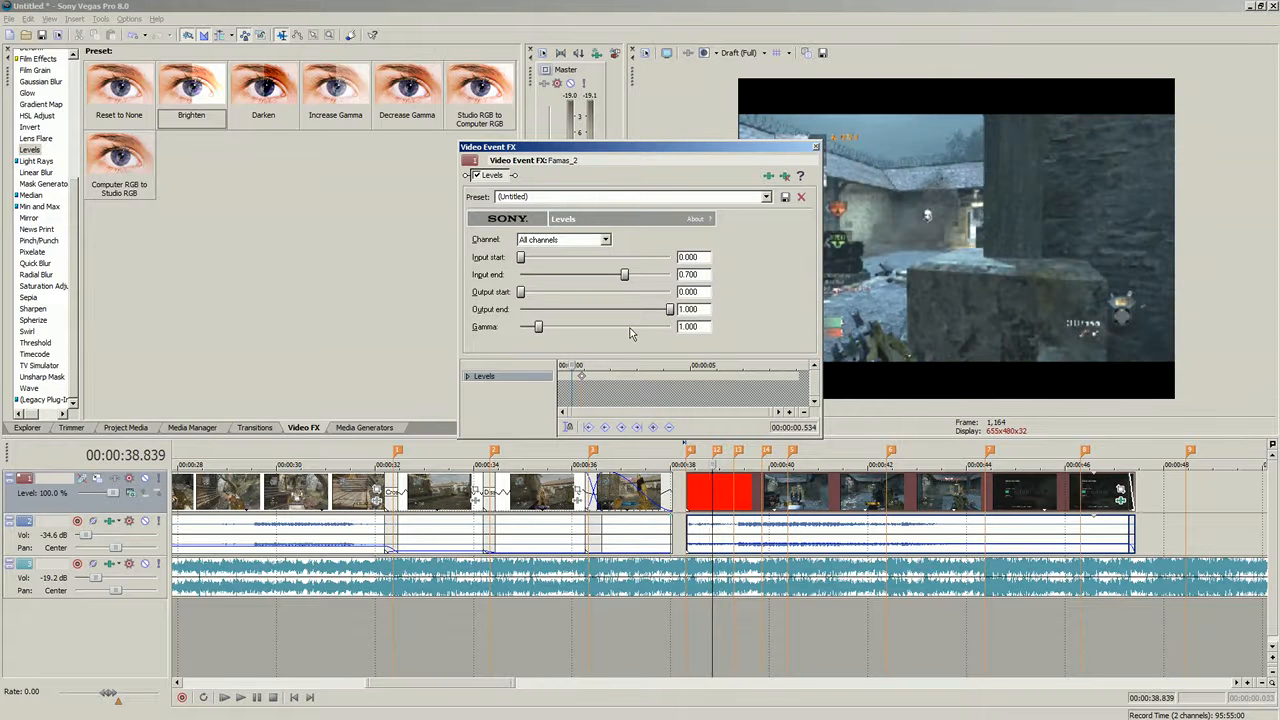
{"action": "left_click", "coordinate": [577, 373]}
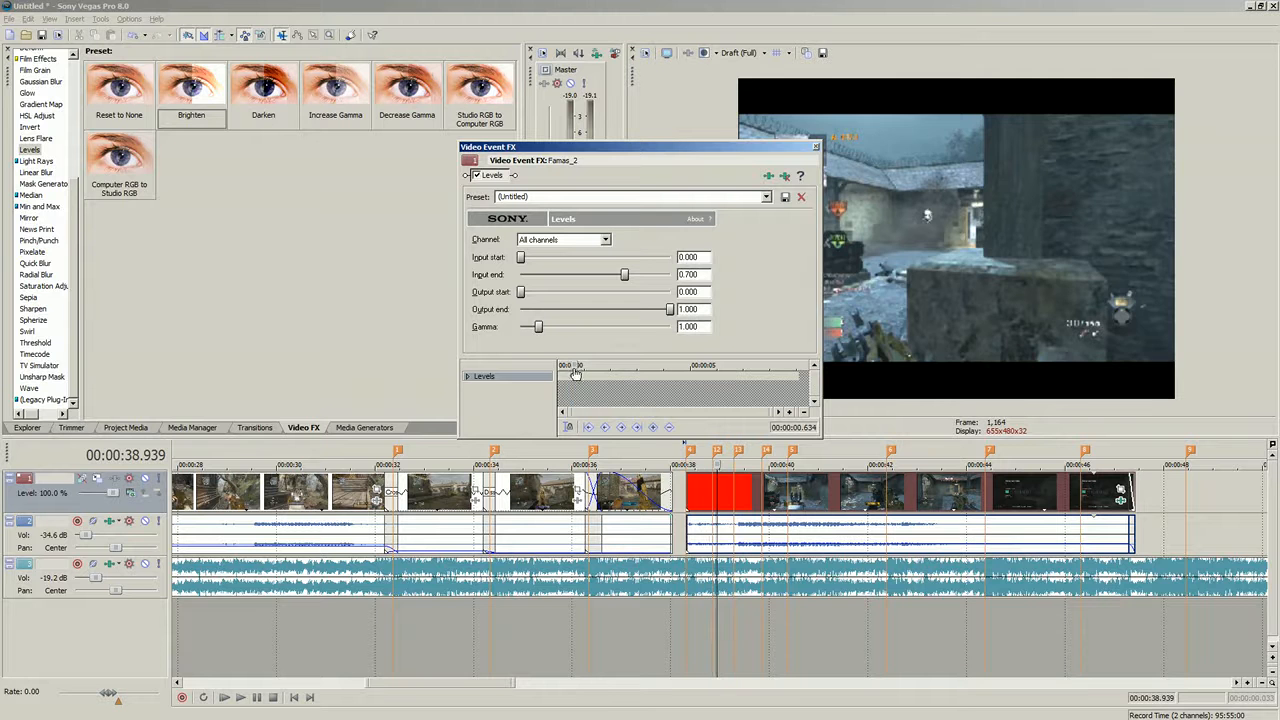
{"action": "scroll", "coordinate": [584, 375], "scroll_direction": "up", "scroll_amount": 4}
{"action": "scroll", "coordinate": [680, 378], "scroll_direction": "down", "scroll_amount": 1}
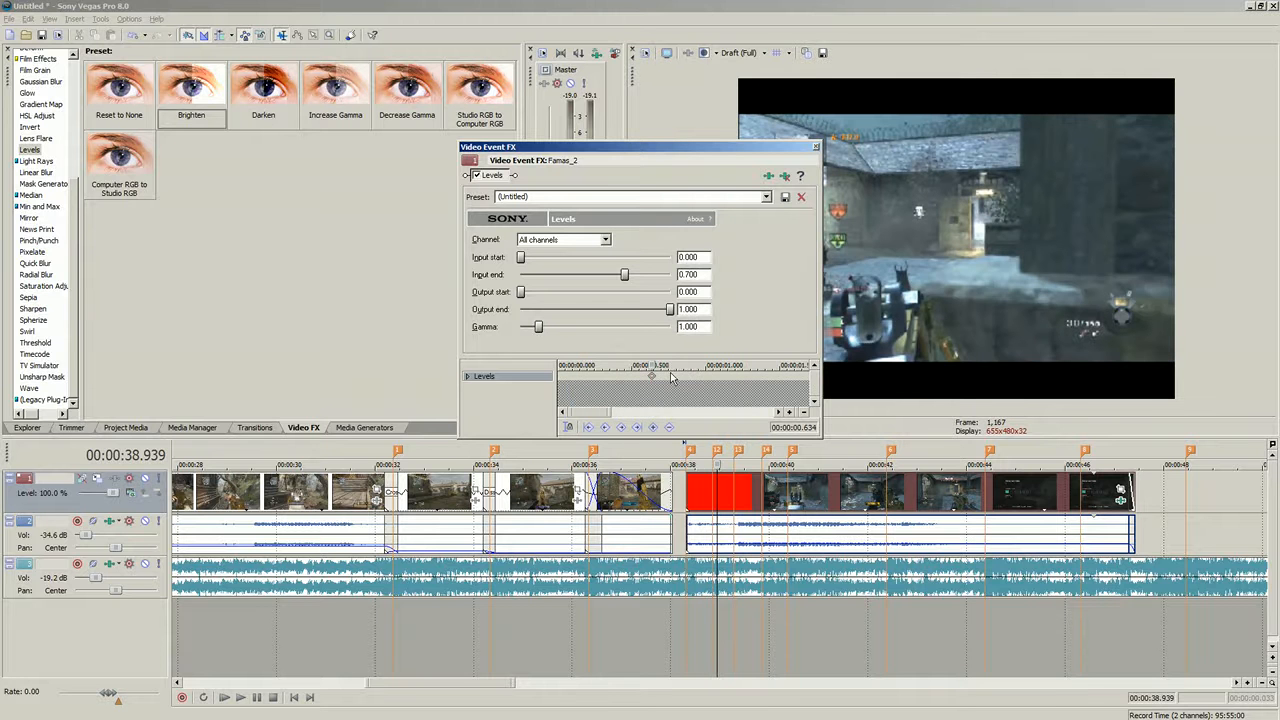
{"action": "key", "text": "Left"}
{"action": "key", "text": "Left"}
{"action": "key", "text": "Left"}
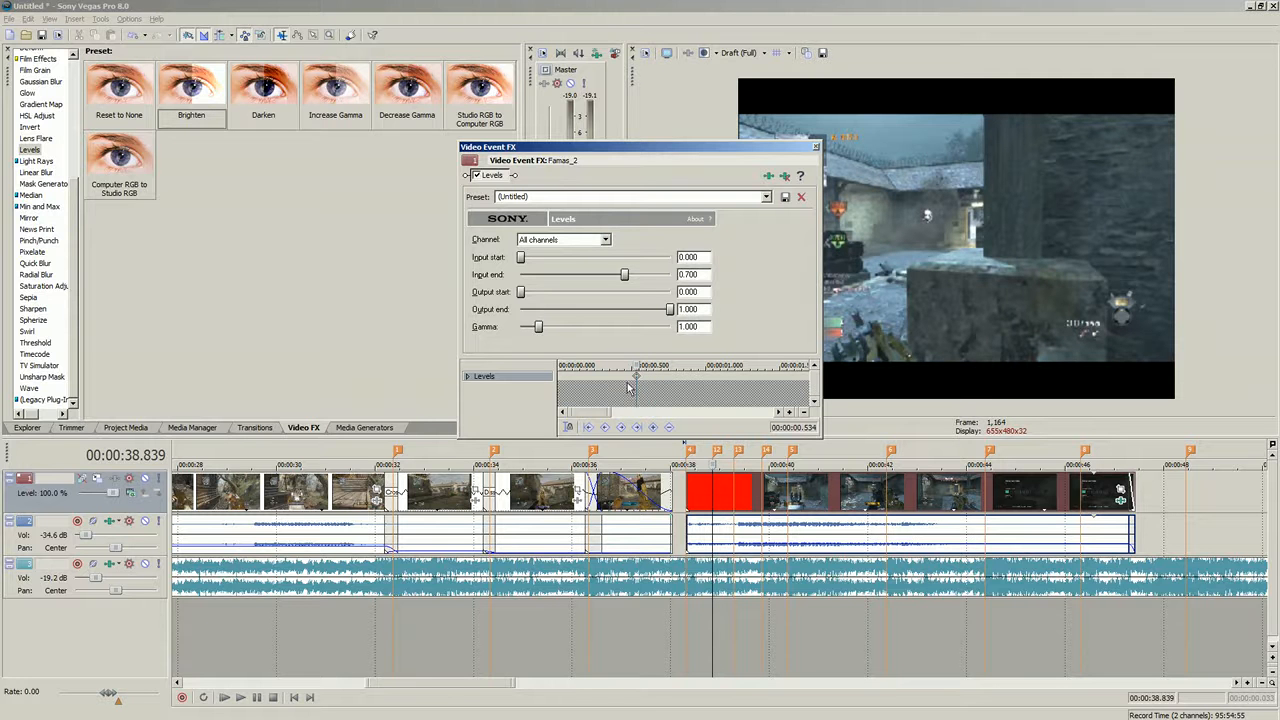
{"action": "key", "text": "Left"}
{"action": "key", "text": "Left"}
{"action": "key", "text": "Left"}
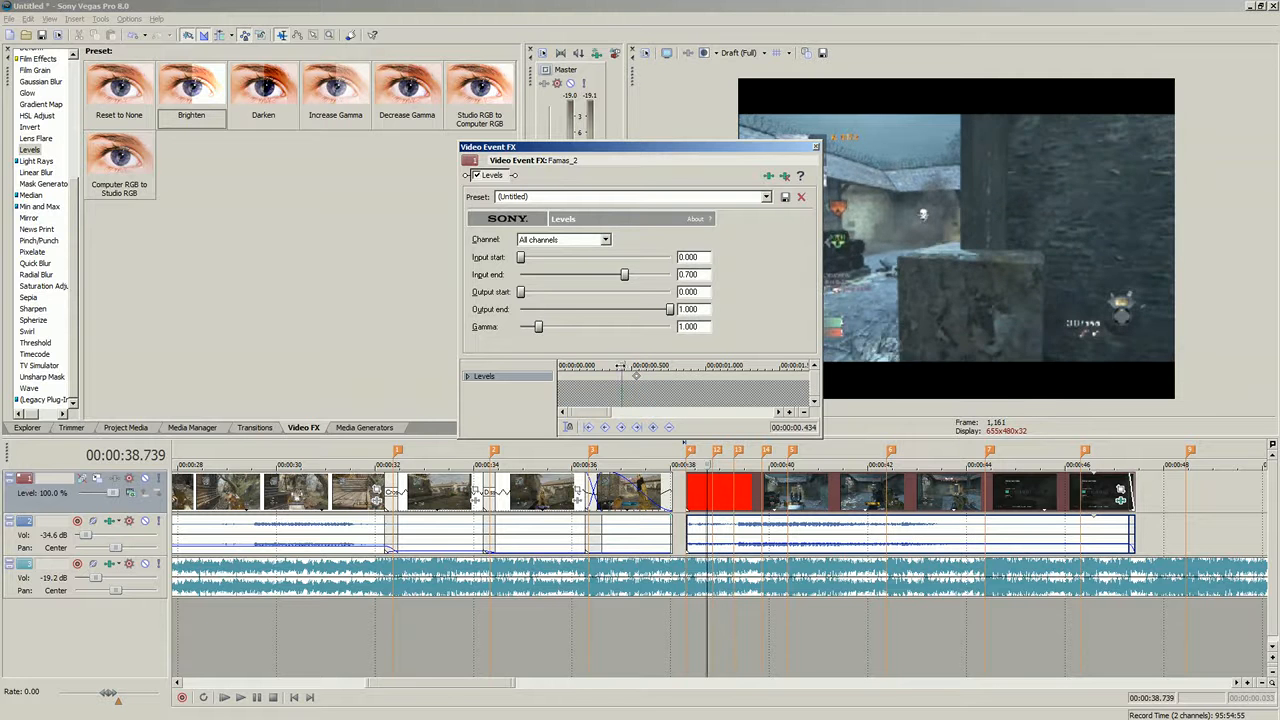
- Add Levels keyframes near the clip start, alternating the Reset to None and Brighten presets
{"action": "left_click", "coordinate": [765, 197]}
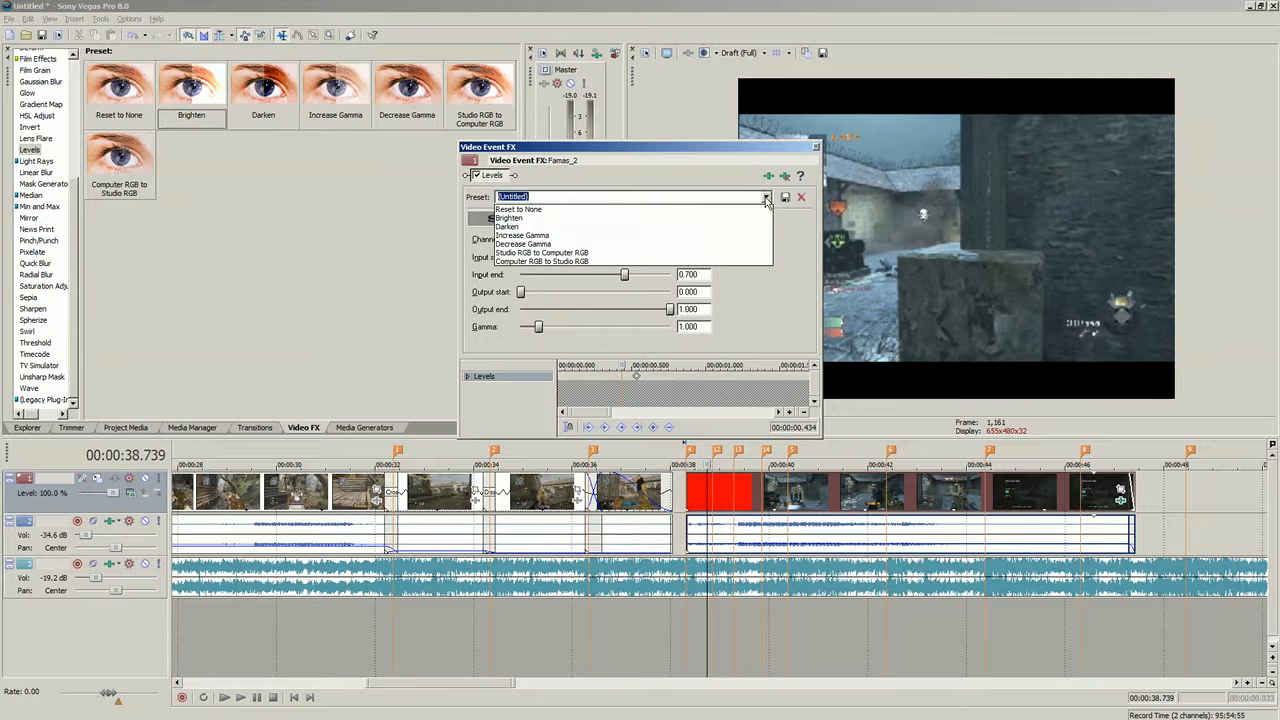
{"action": "left_click", "coordinate": [590, 209]}
{"action": "left_click_drag", "start_coordinate": [623, 365], "coordinate": [652, 362]}
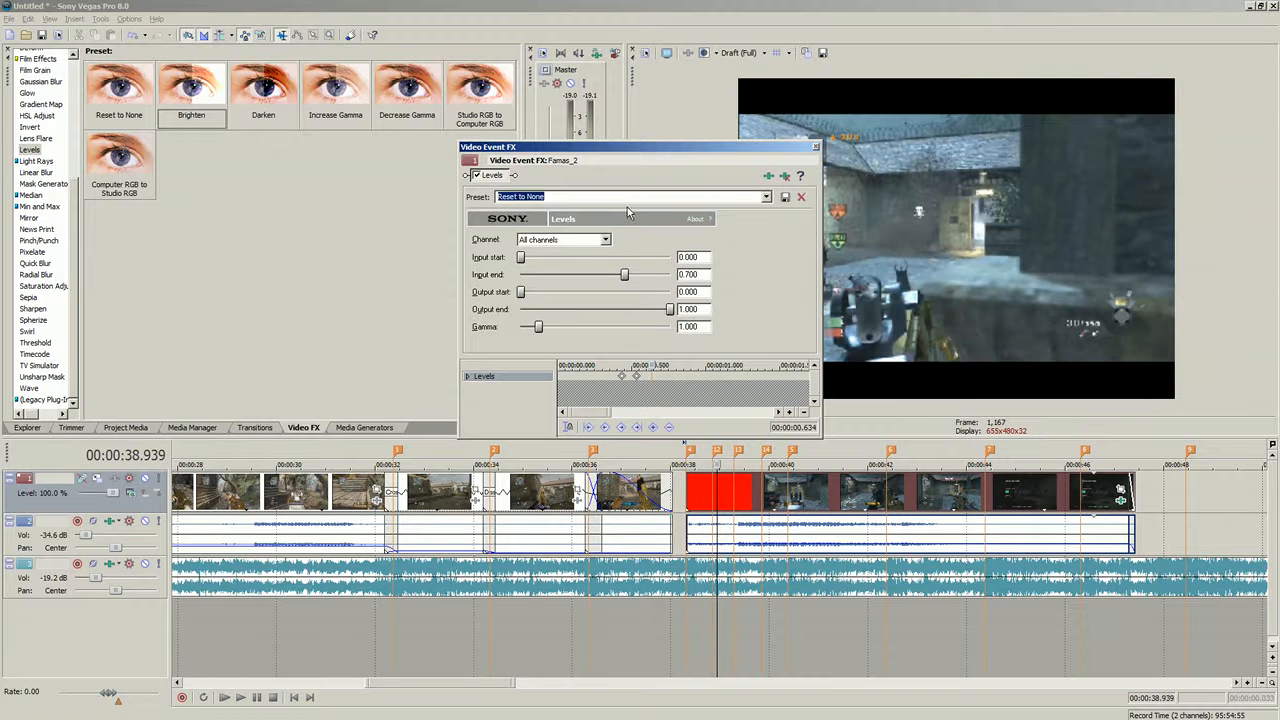
{"action": "left_click", "coordinate": [765, 197]}
{"action": "left_click", "coordinate": [638, 209]}
{"action": "left_click_drag", "start_coordinate": [627, 374], "coordinate": [643, 376]}
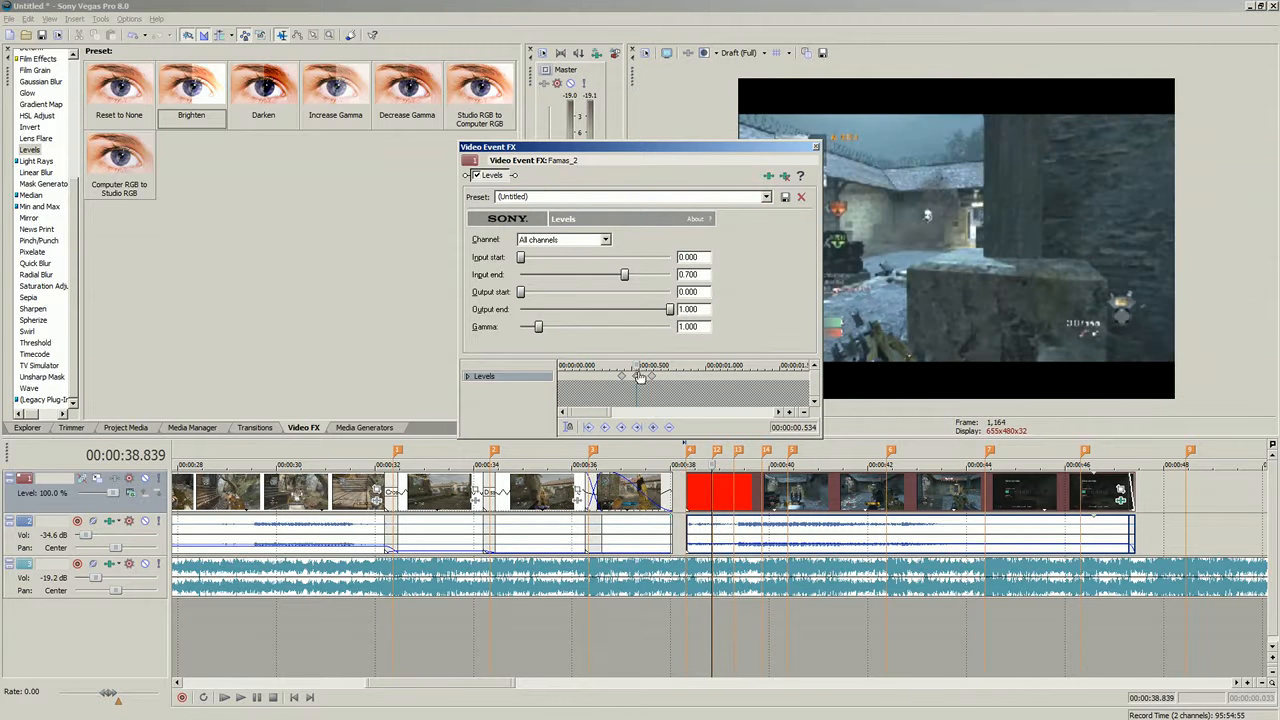
- Review the new Levels keyframes by jumping between them and previewing the frames
{"action": "key", "text": "Home"}
{"action": "left_click", "coordinate": [652, 377]}
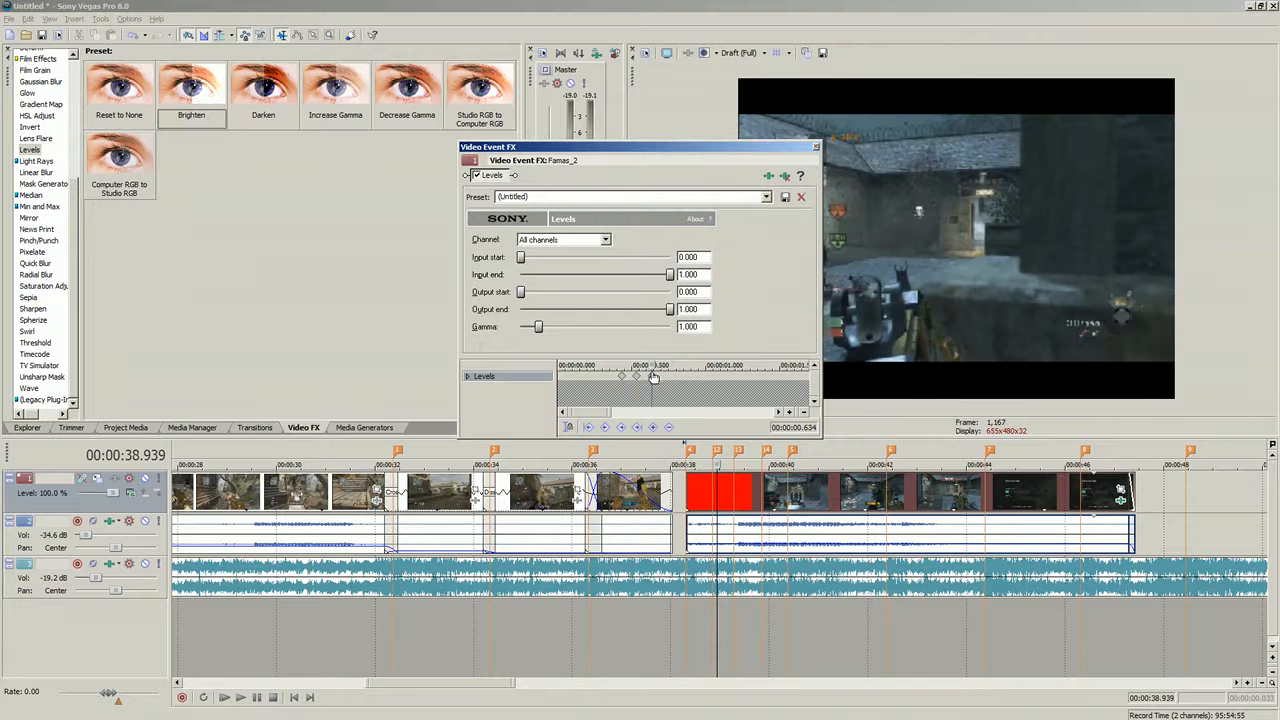
{"action": "left_click", "coordinate": [643, 377]}
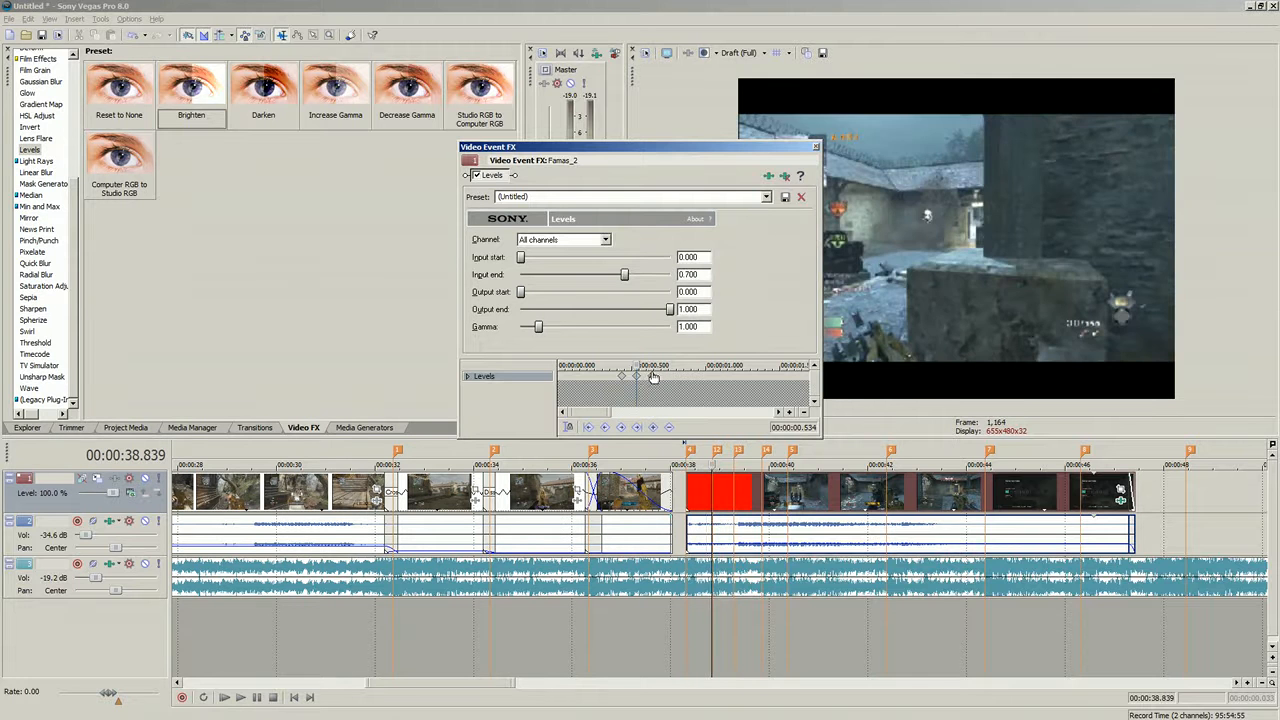
{"action": "left_click", "coordinate": [652, 377]}
{"action": "left_click", "coordinate": [622, 377]}
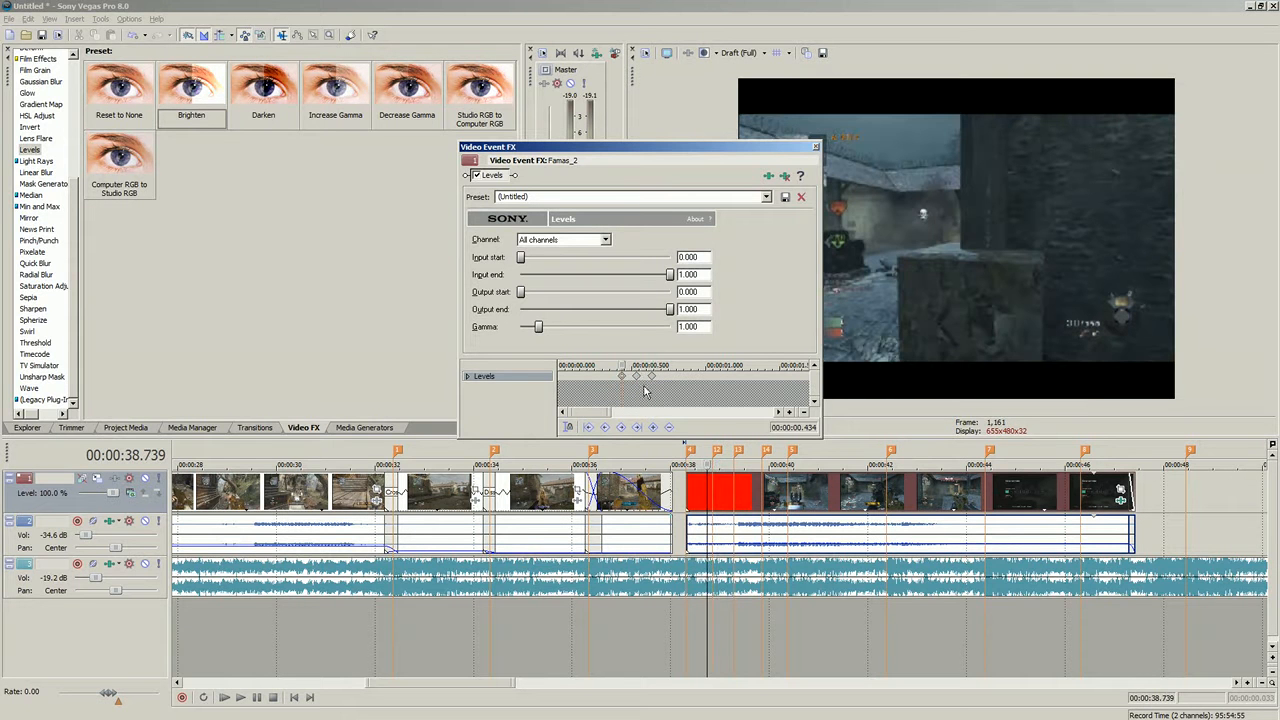
{"action": "key", "text": "Home"}
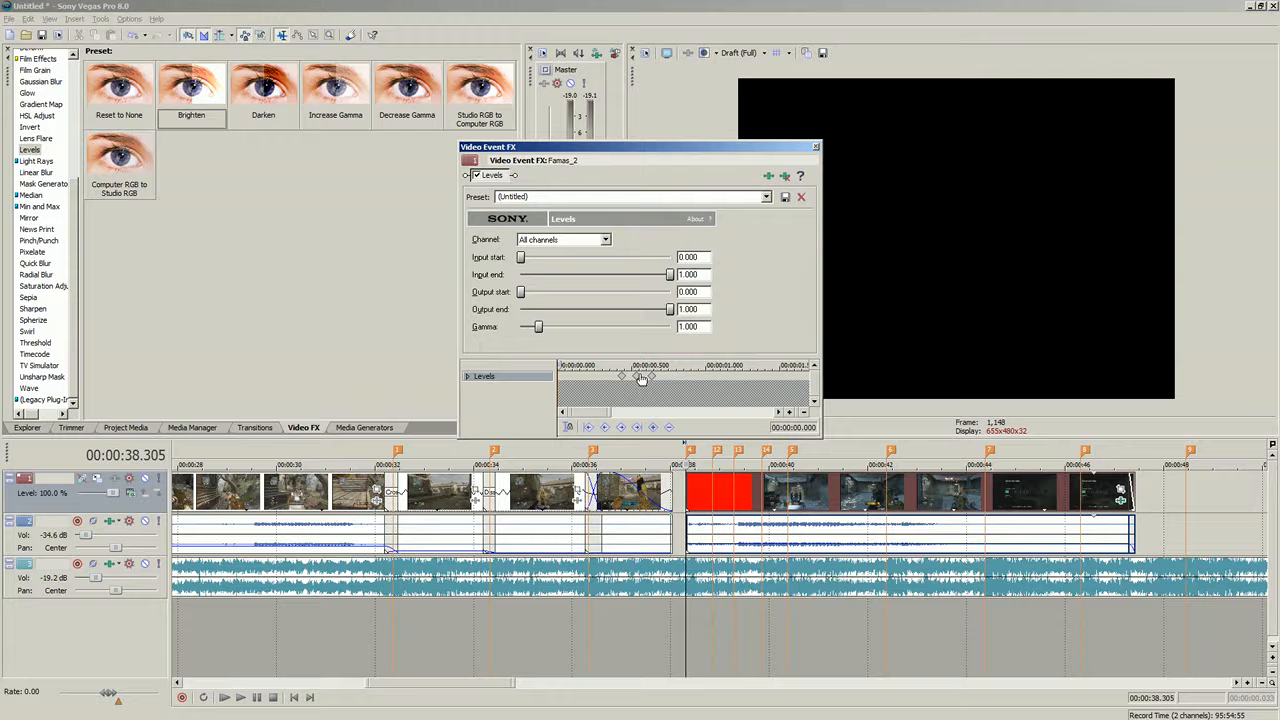
{"action": "left_click", "coordinate": [640, 376]}
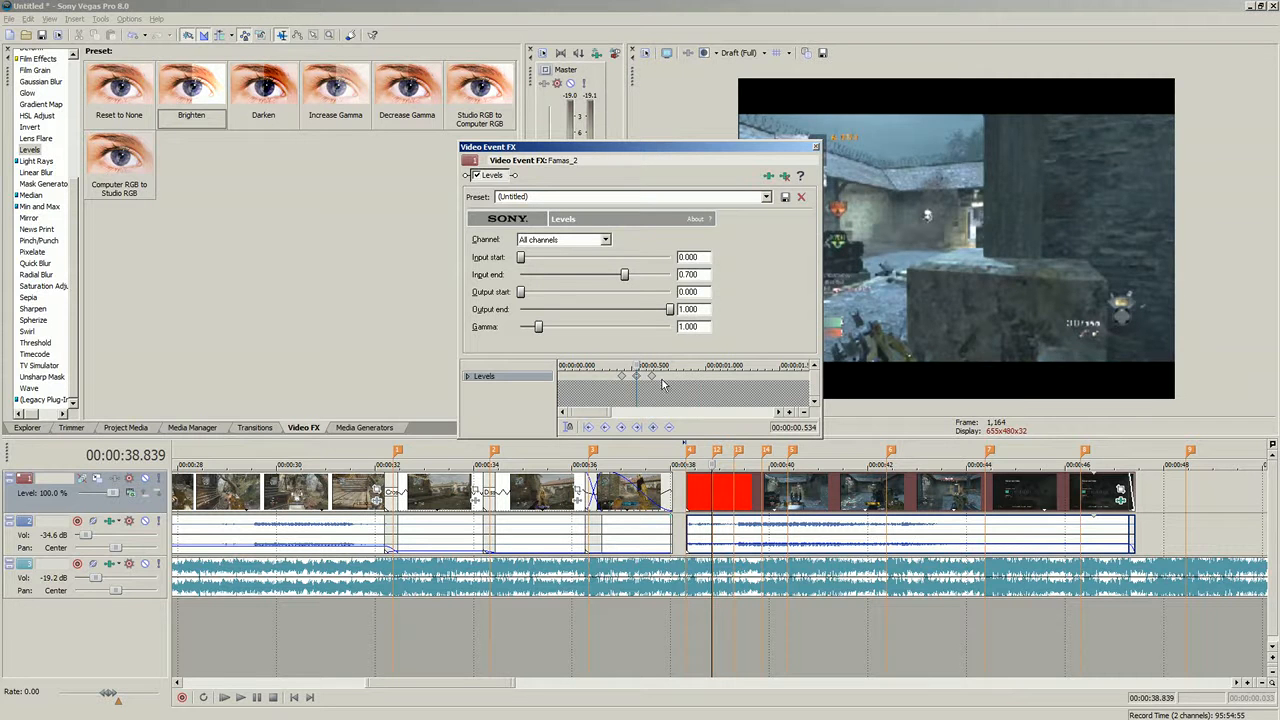
{"action": "left_click", "coordinate": [703, 377]}
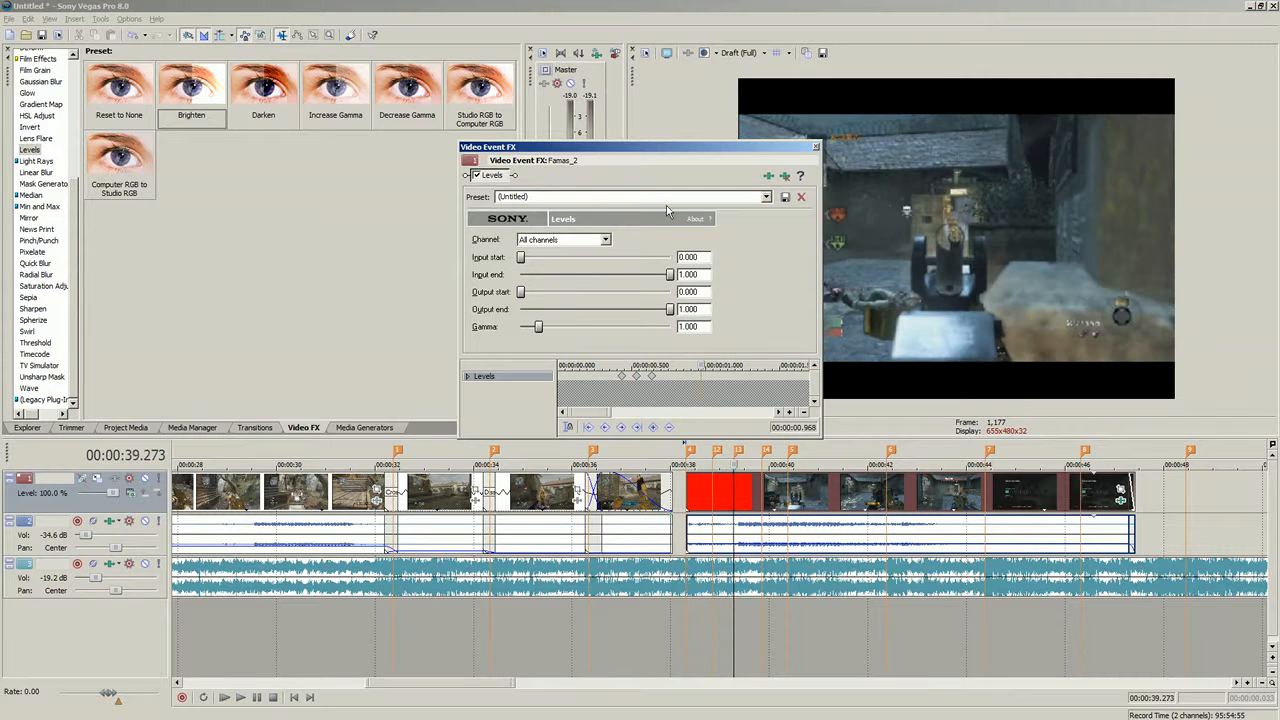
- Add a Darken Levels keyframe at about 00:00:00.968 and a Reset to None keyframe just after it
{"action": "left_click", "coordinate": [767, 197]}
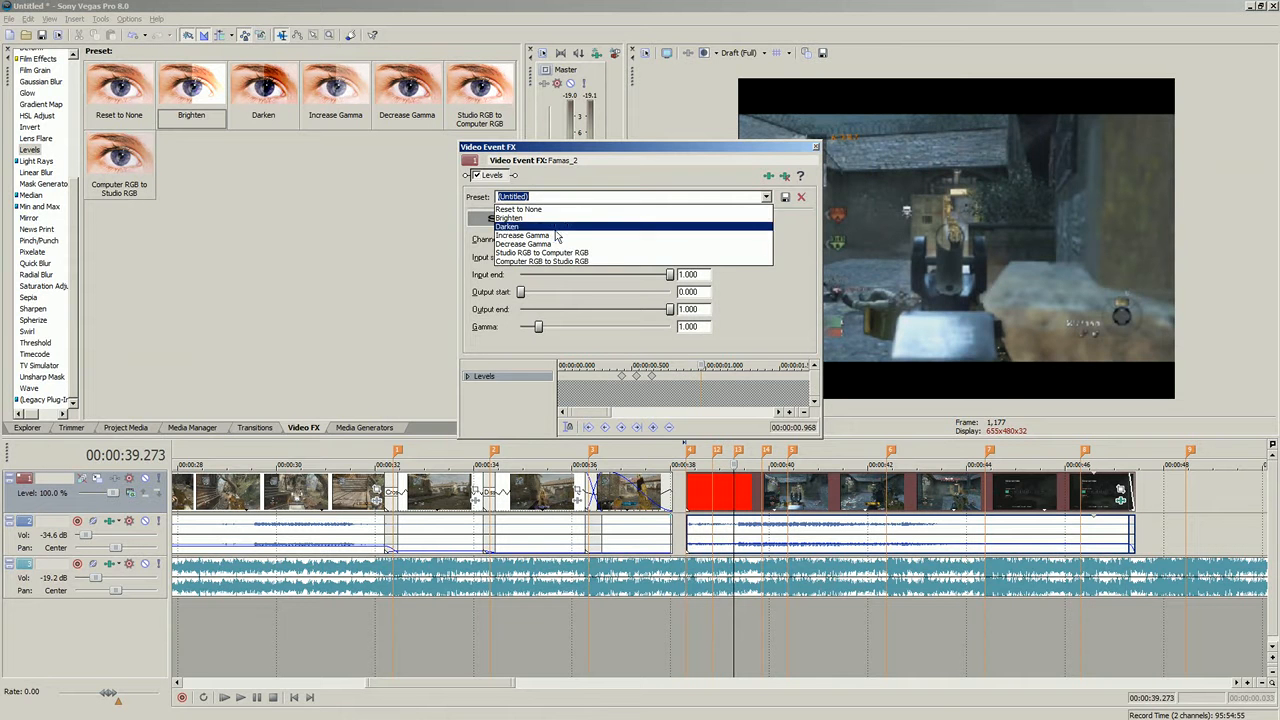
{"action": "left_click", "coordinate": [690, 226]}
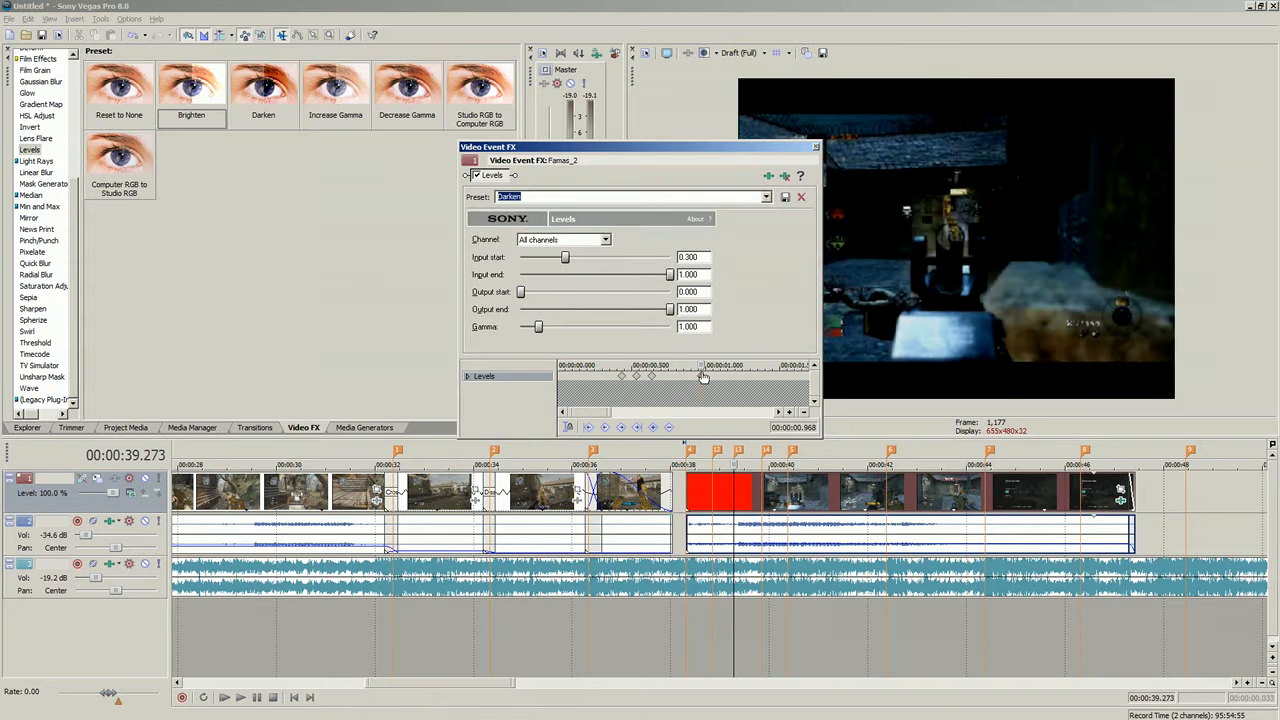
{"action": "left_click_drag", "start_coordinate": [703, 365], "coordinate": [691, 365]}
{"action": "left_click", "coordinate": [767, 197]}
{"action": "left_click", "coordinate": [615, 212]}
{"action": "left_click_drag", "start_coordinate": [690, 365], "coordinate": [711, 365]}
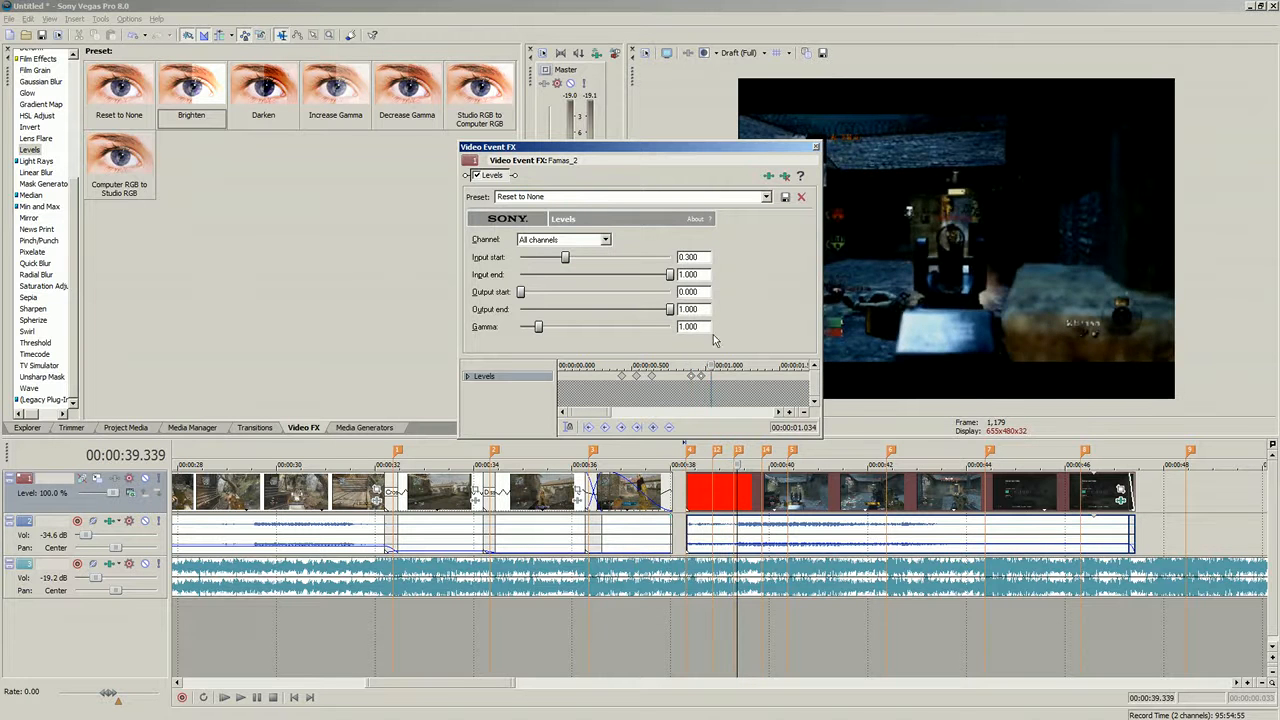
{"action": "left_click", "coordinate": [766, 197]}
{"action": "left_click", "coordinate": [631, 213]}
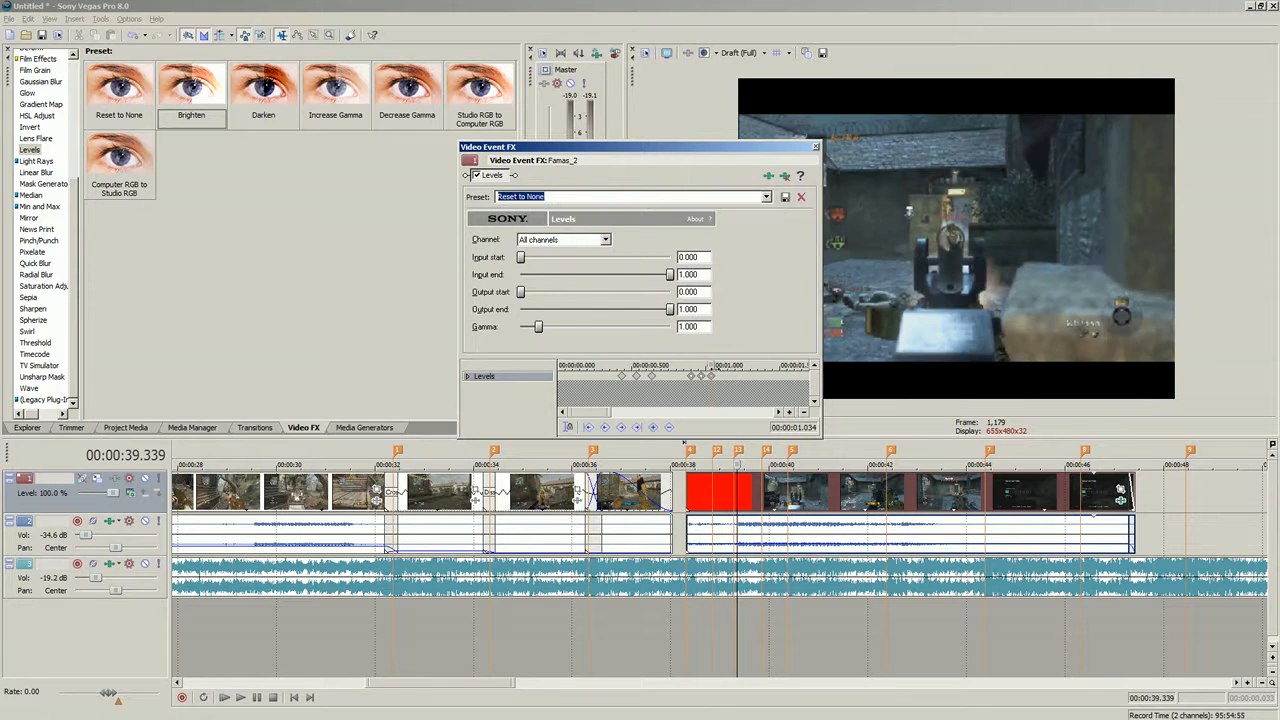
- Add a Brighten Levels keyframe at about 00:00:01.535 in the clip's effect timeline
{"action": "left_click_drag", "start_coordinate": [712, 366], "coordinate": [739, 355]}
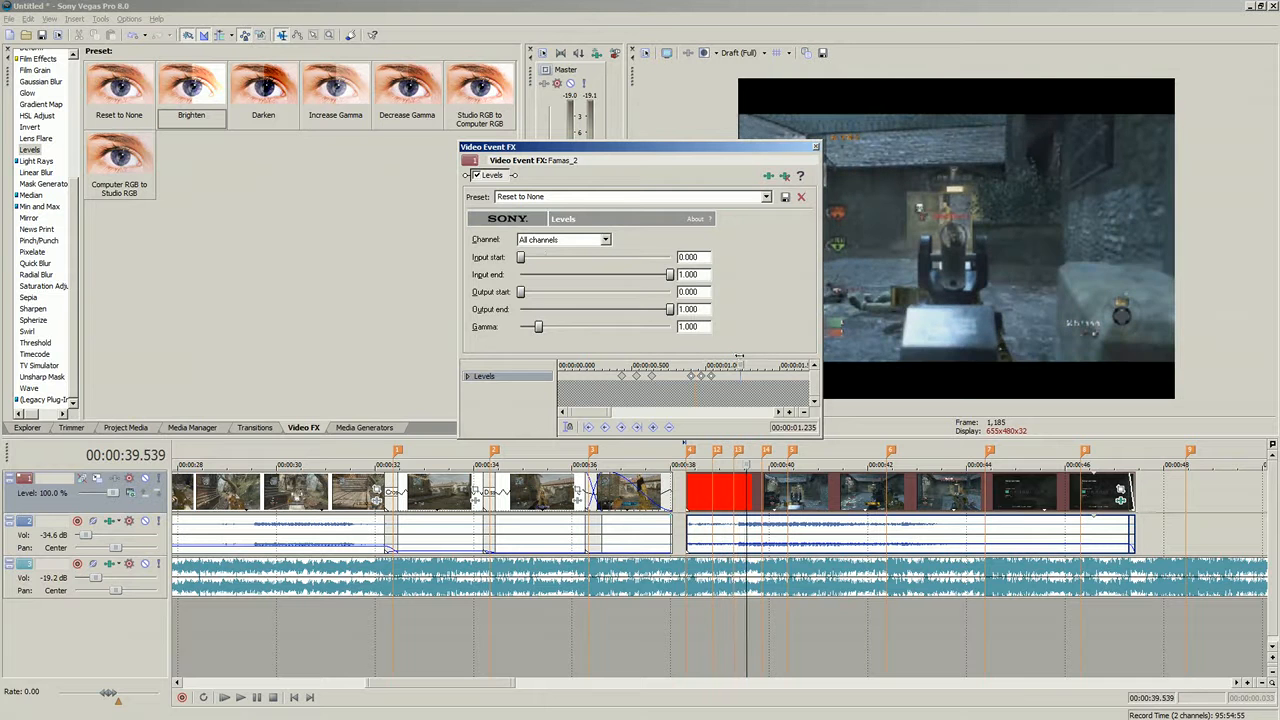
{"action": "left_click_drag", "start_coordinate": [603, 413], "coordinate": [622, 415]}
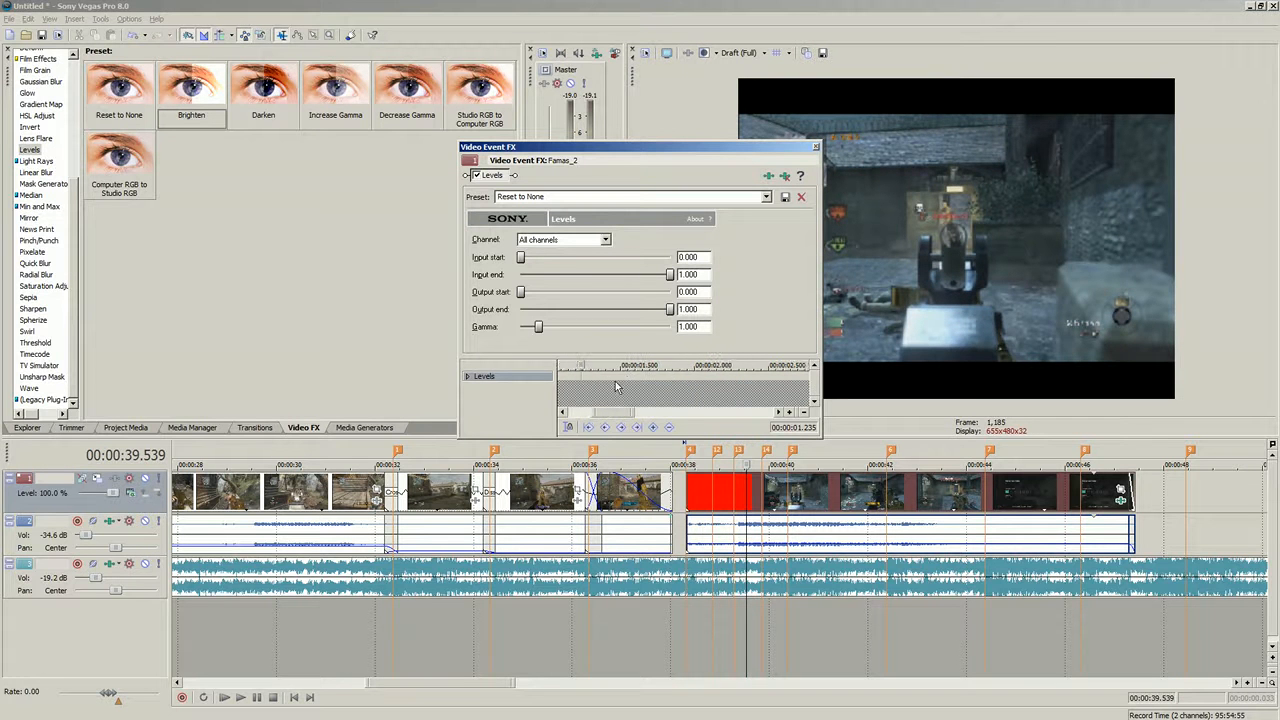
{"action": "left_click_drag", "start_coordinate": [580, 365], "coordinate": [627, 364]}
{"action": "left_click", "coordinate": [600, 196]}
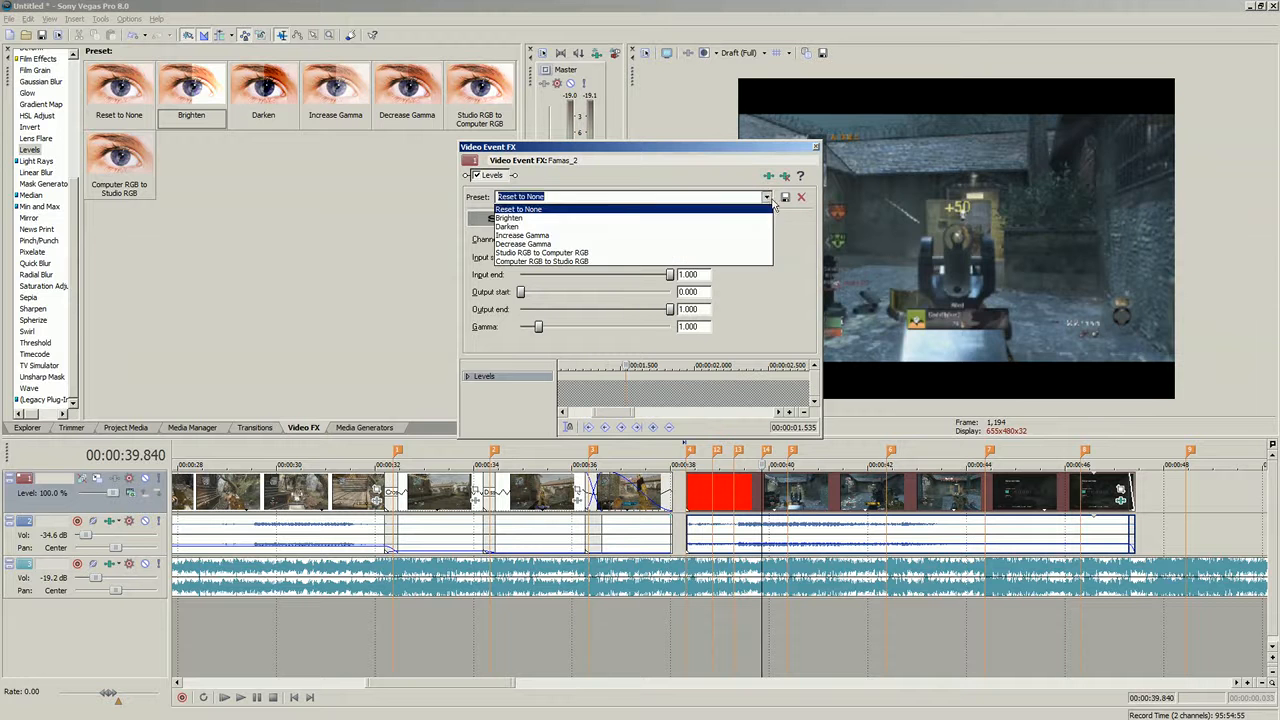
{"action": "left_click", "coordinate": [576, 219]}
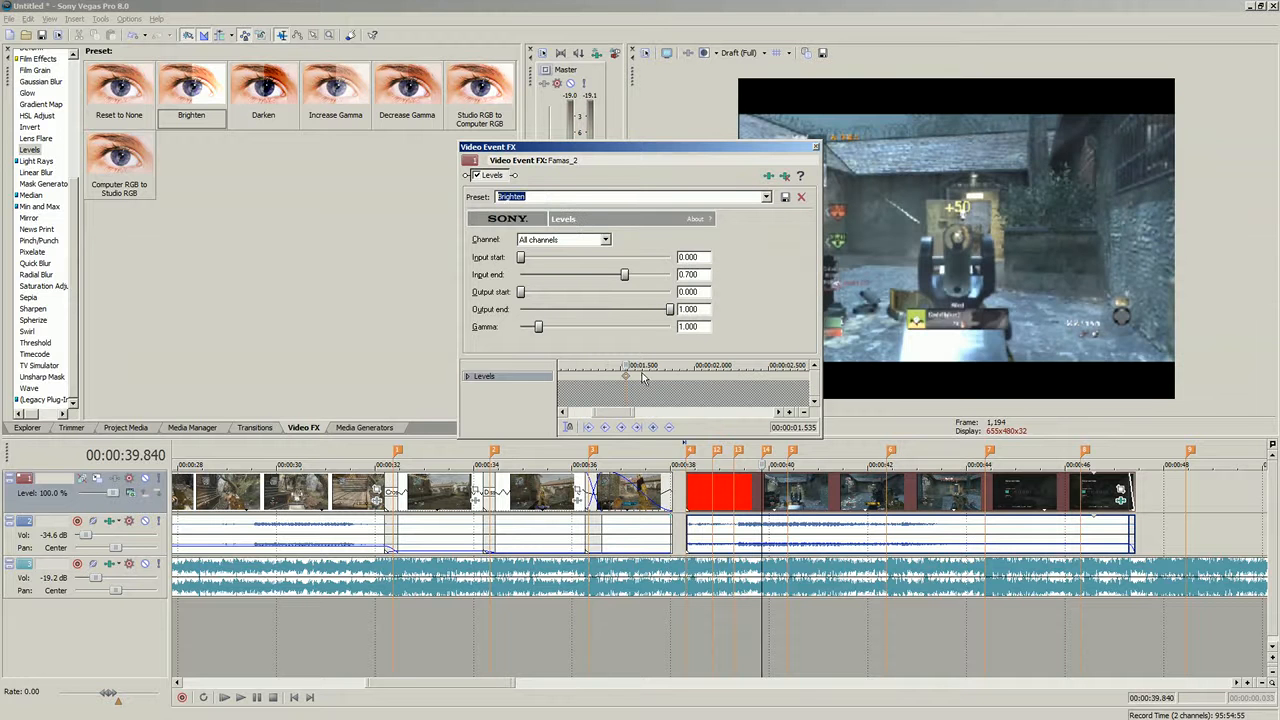
- Add a Reset to None Levels keyframe at about 00:00:01.468 in the clip's effect timeline
{"action": "left_click", "coordinate": [766, 196]}
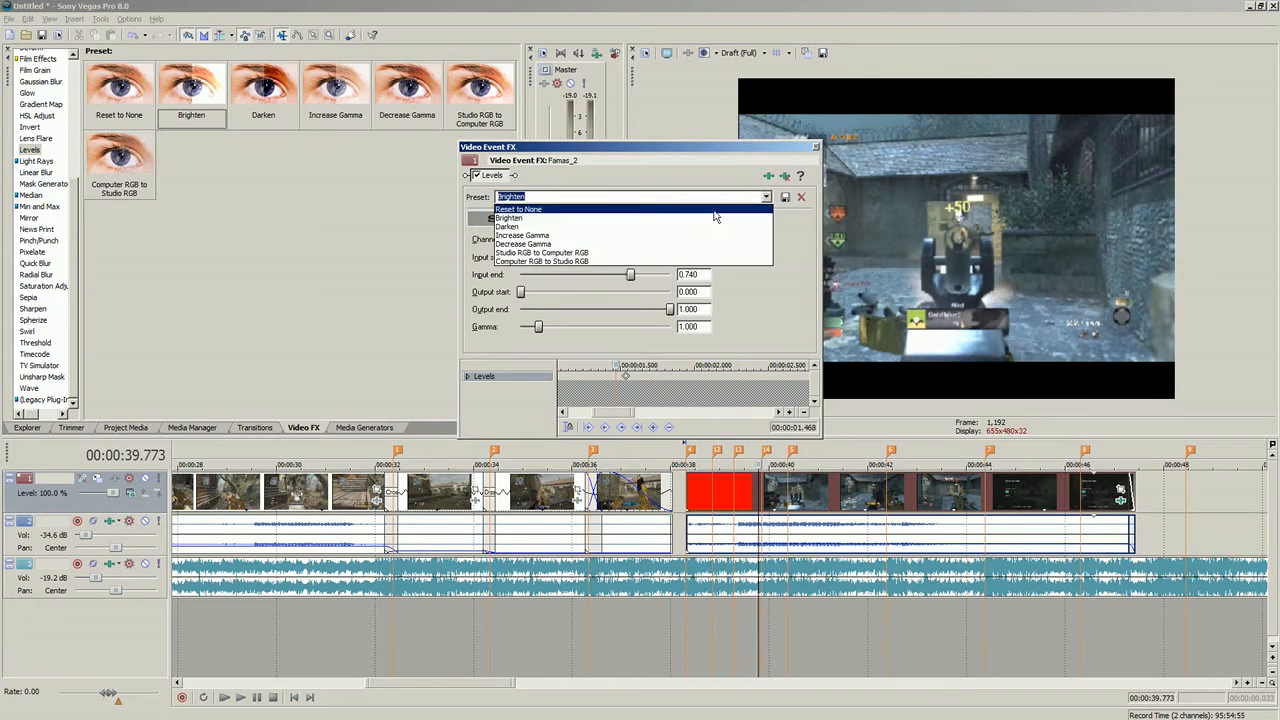
{"action": "left_click", "coordinate": [700, 207]}
{"action": "left_click_drag", "start_coordinate": [620, 364], "coordinate": [641, 364]}
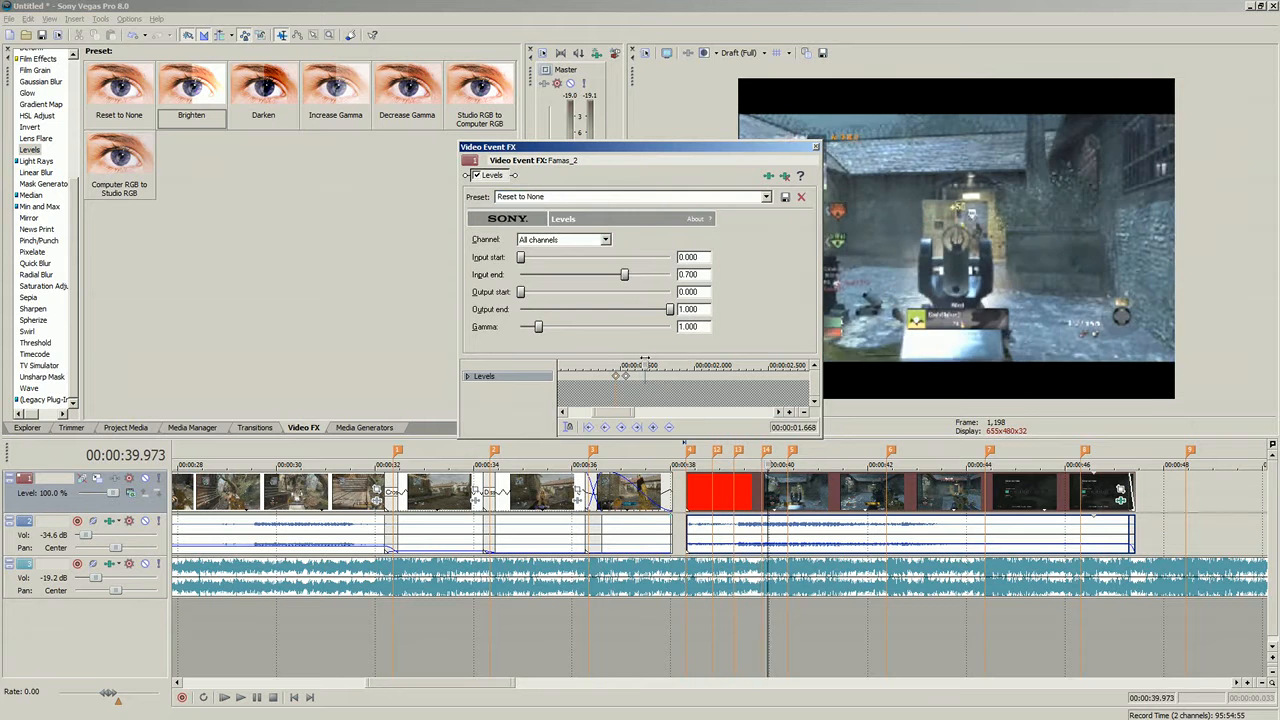
- Add a Brighten Levels keyframe at about 00:00:01.635, try saving the preset, and close the Video Event FX window
{"action": "left_click", "coordinate": [766, 196]}
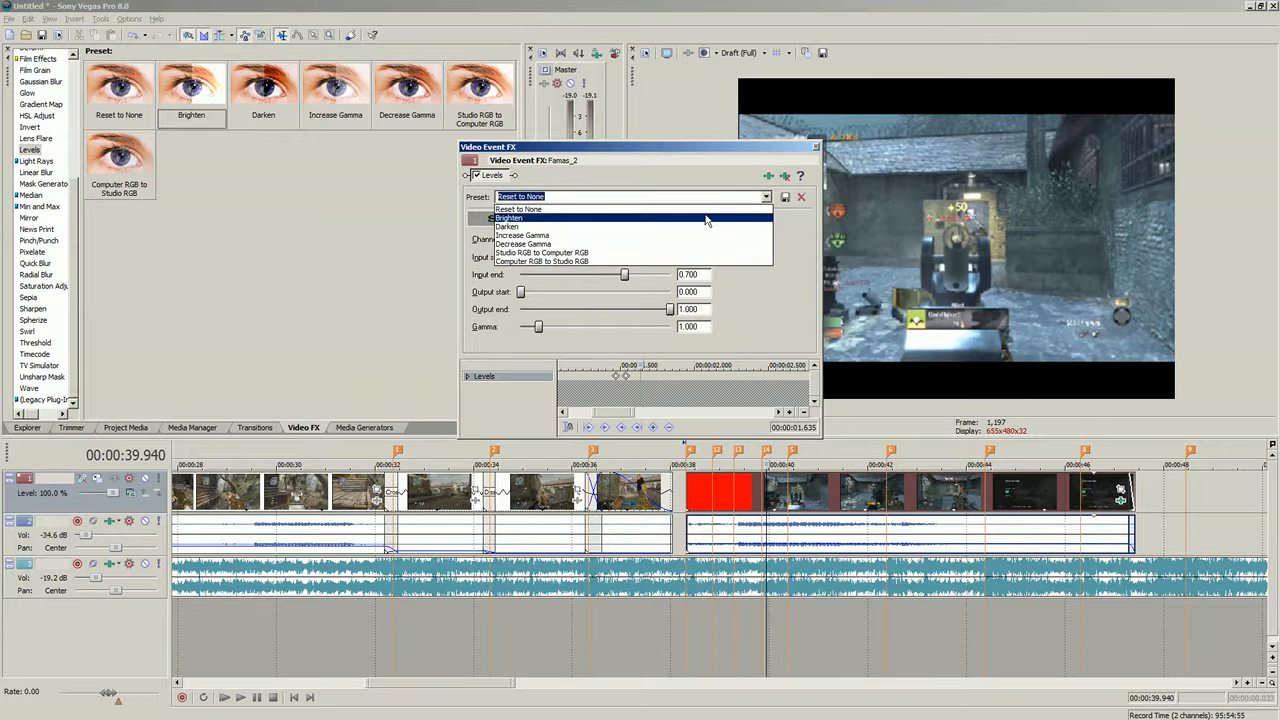
{"action": "left_click", "coordinate": [703, 207]}
{"action": "left_click", "coordinate": [784, 198]}
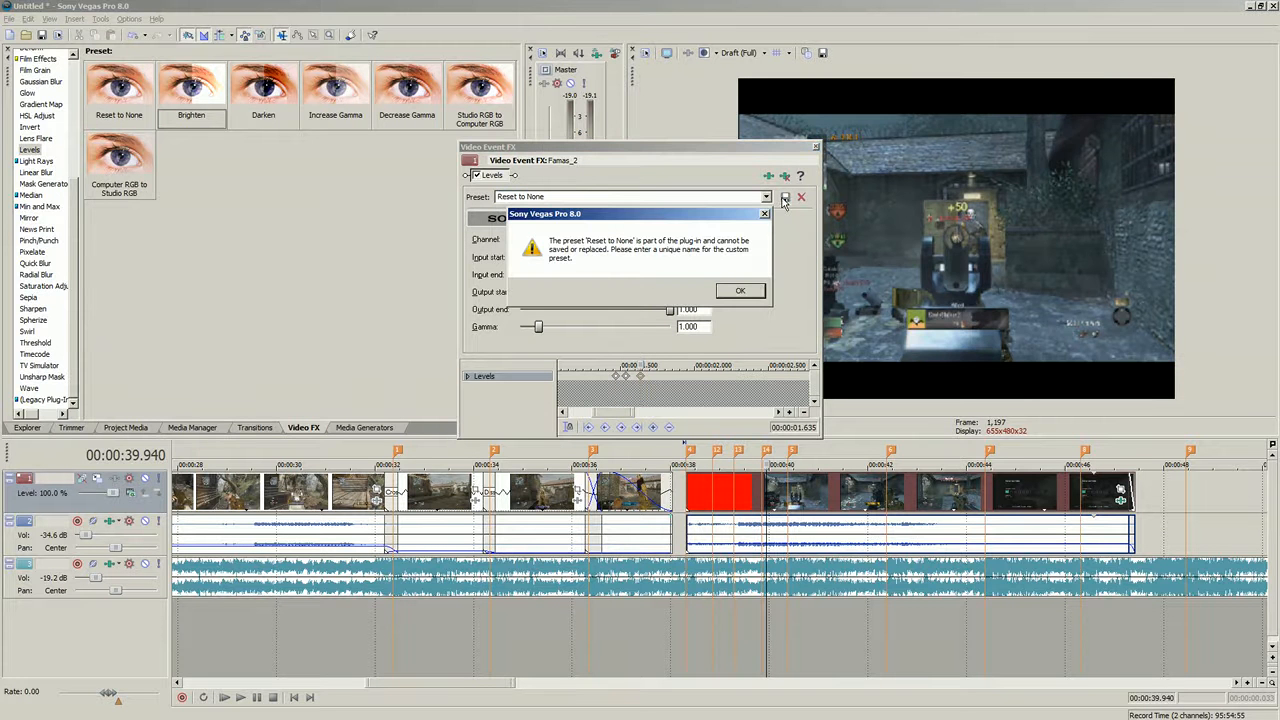
{"action": "left_click", "coordinate": [740, 291]}
{"action": "left_click", "coordinate": [816, 149]}
- Play back the middle of the montage to review the recent edits
{"action": "left_click", "coordinate": [713, 500]}
{"action": "scroll", "coordinate": [713, 508], "scroll_direction": "up", "scroll_amount": 5}
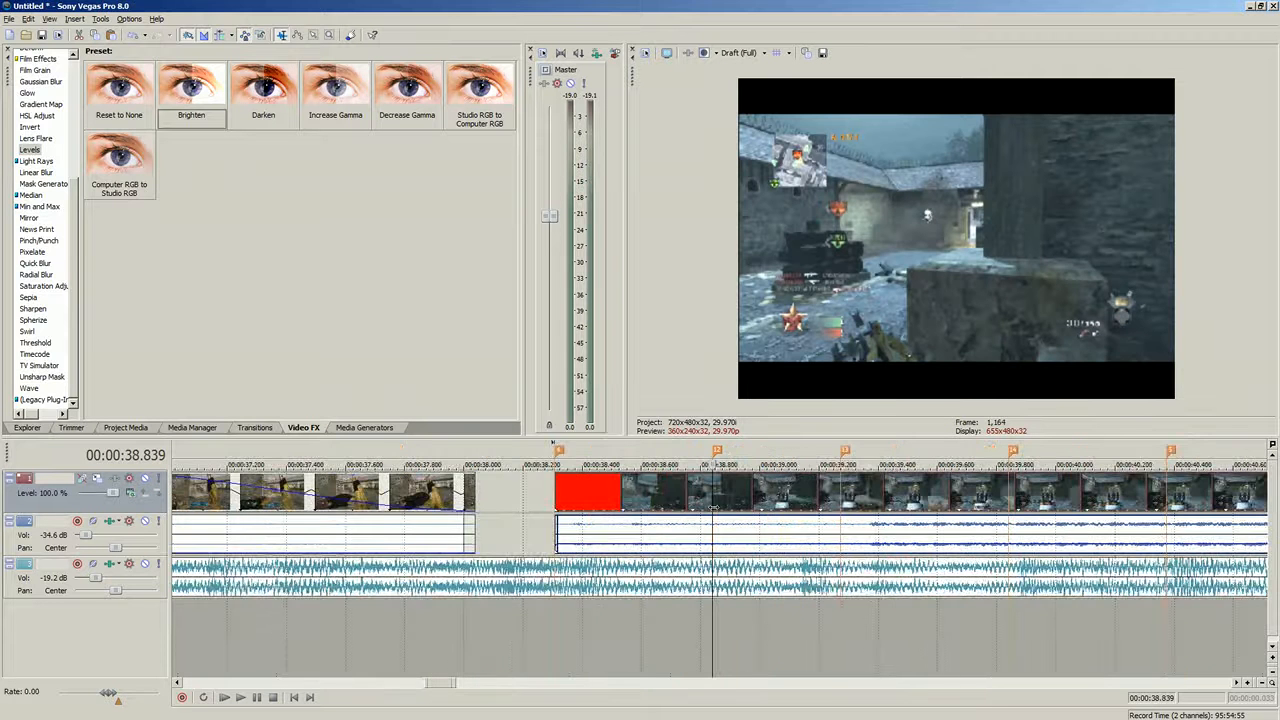
{"action": "scroll", "coordinate": [713, 508], "scroll_direction": "down", "scroll_amount": 3}
{"action": "scroll", "coordinate": [462, 533], "scroll_direction": "down", "scroll_amount": 3}
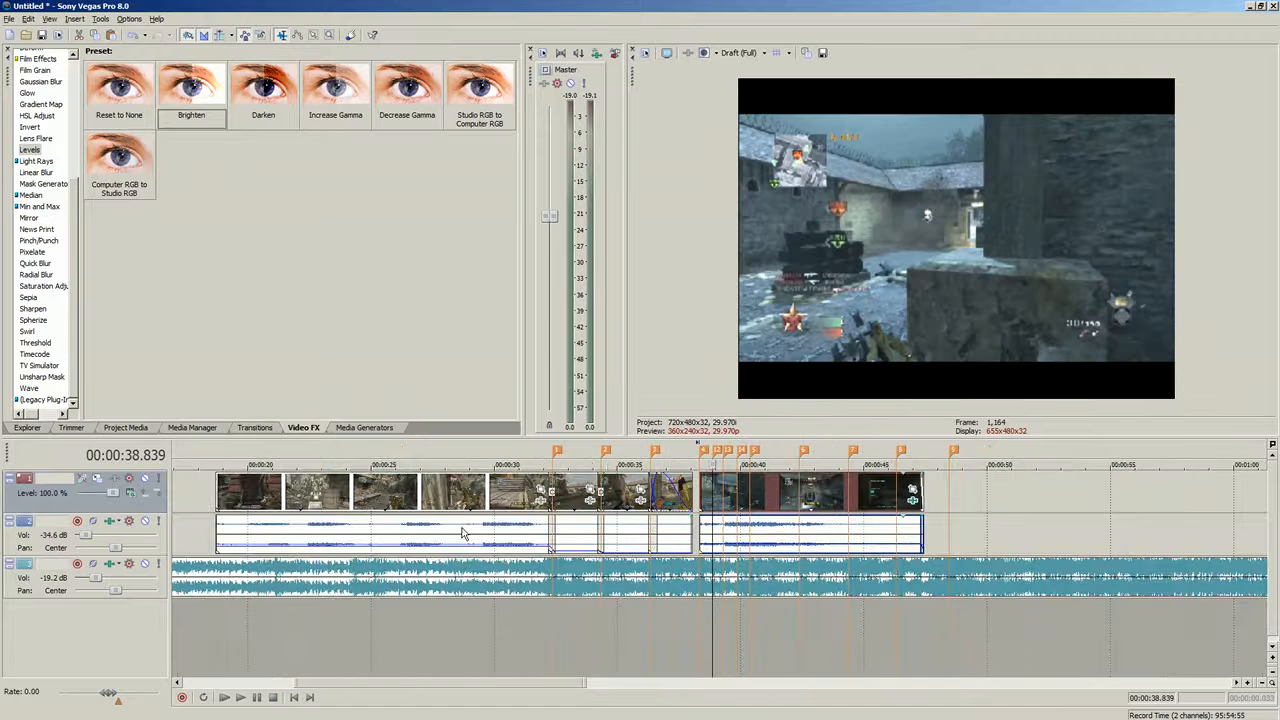
{"action": "left_click", "coordinate": [497, 545]}
{"action": "left_click", "coordinate": [240, 698]}
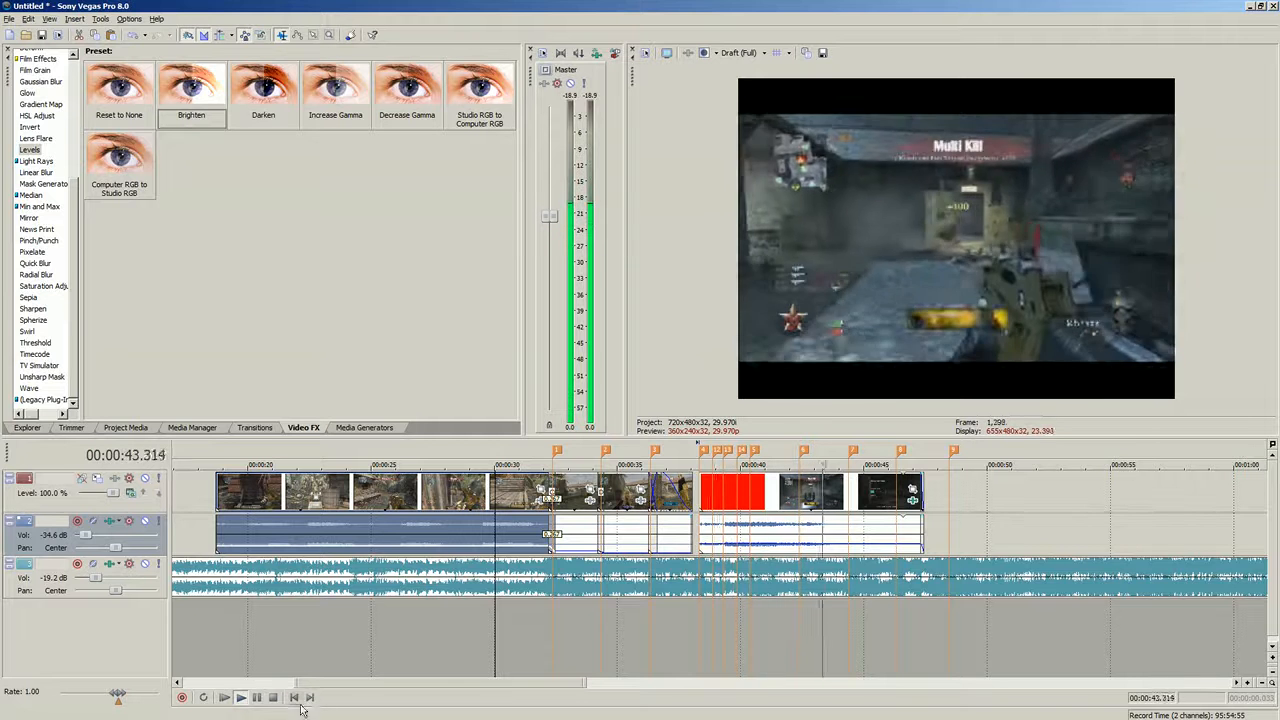
{"action": "key", "text": "space"}
- Scrub through the clips between about 00:00:33 and 00:00:40 and play back from there
{"action": "left_click", "coordinate": [597, 528]}
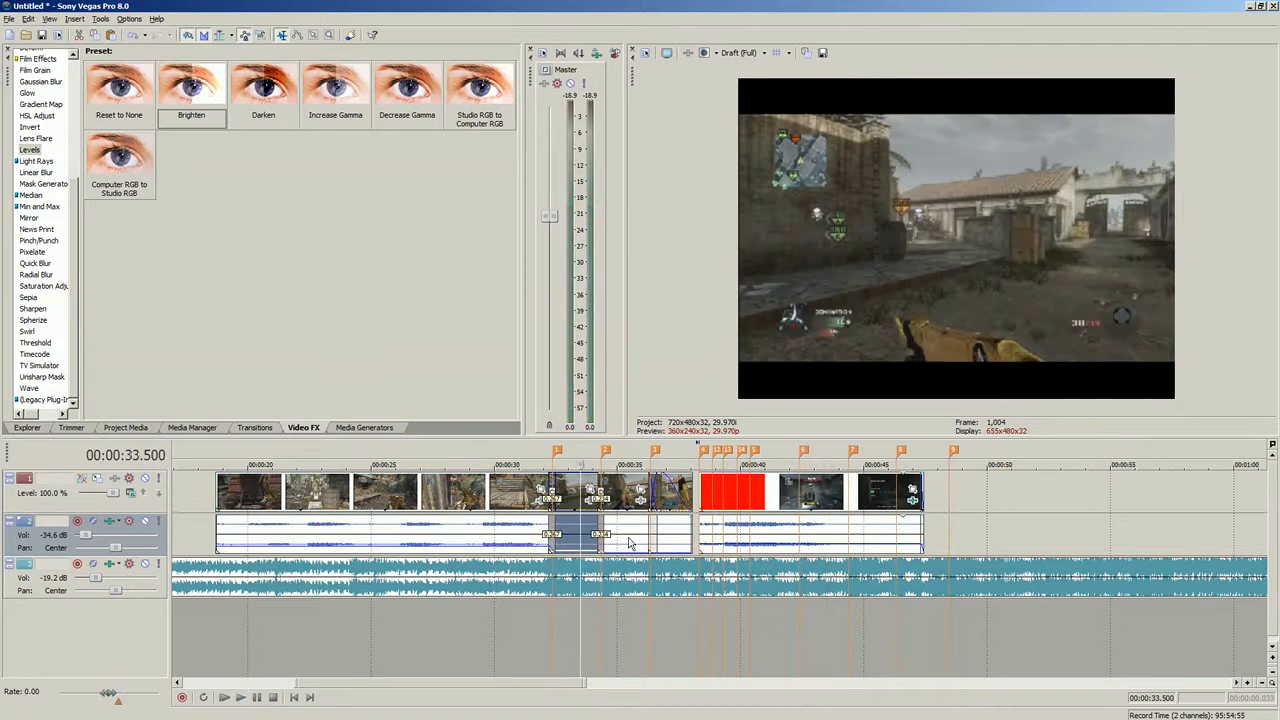
{"action": "left_click", "coordinate": [628, 538]}
{"action": "left_click", "coordinate": [672, 542]}
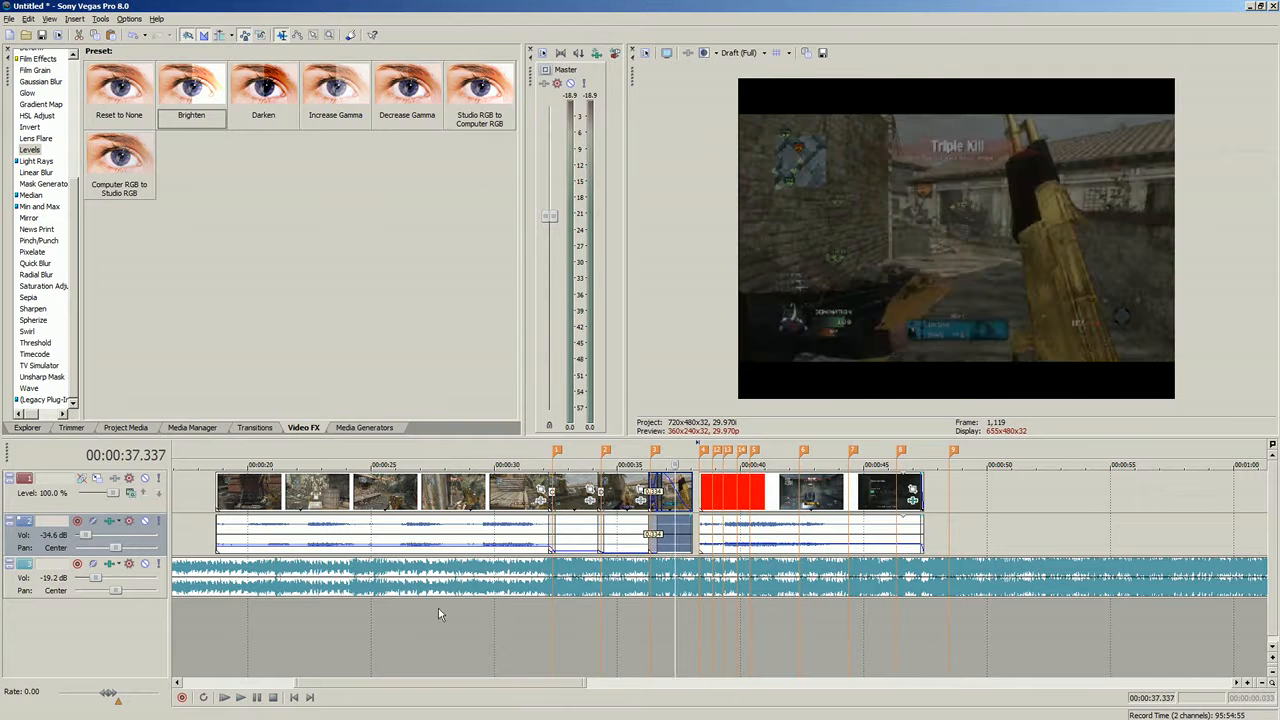
{"action": "left_click", "coordinate": [724, 530]}
{"action": "left_click", "coordinate": [737, 530]}
{"action": "left_click", "coordinate": [678, 525]}
{"action": "left_click", "coordinate": [620, 530]}
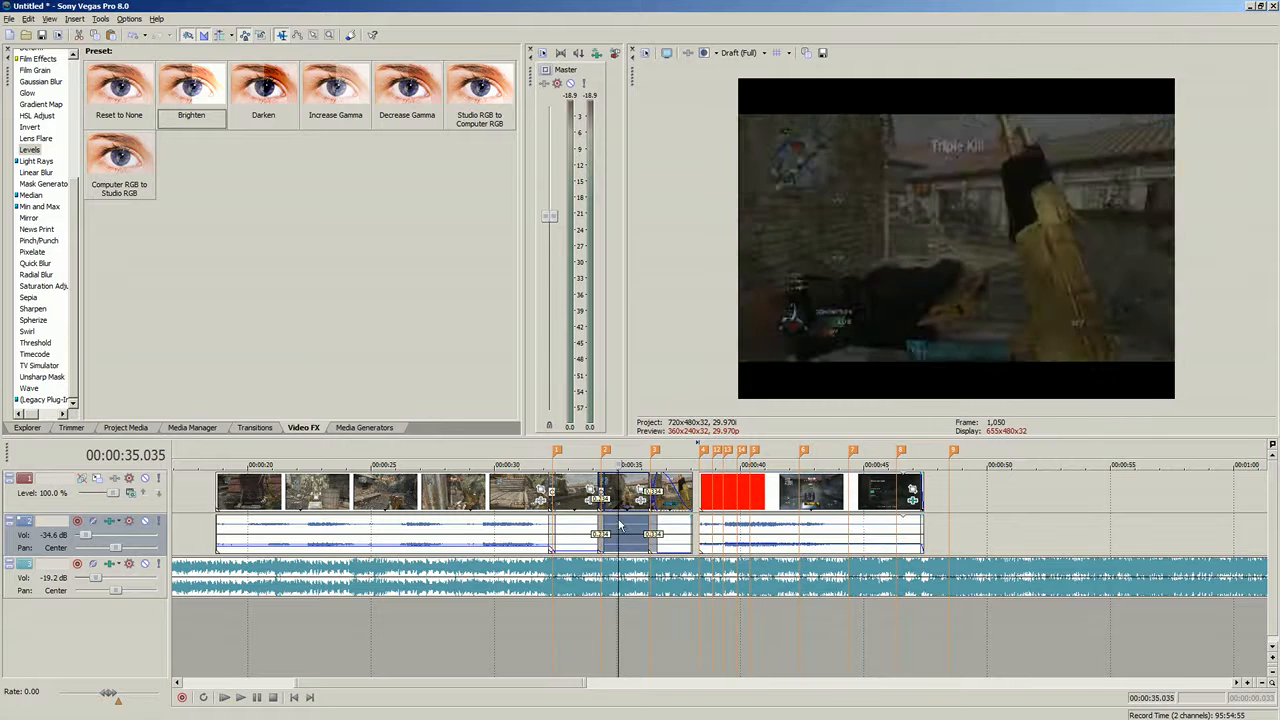
{"action": "left_click", "coordinate": [572, 530]}
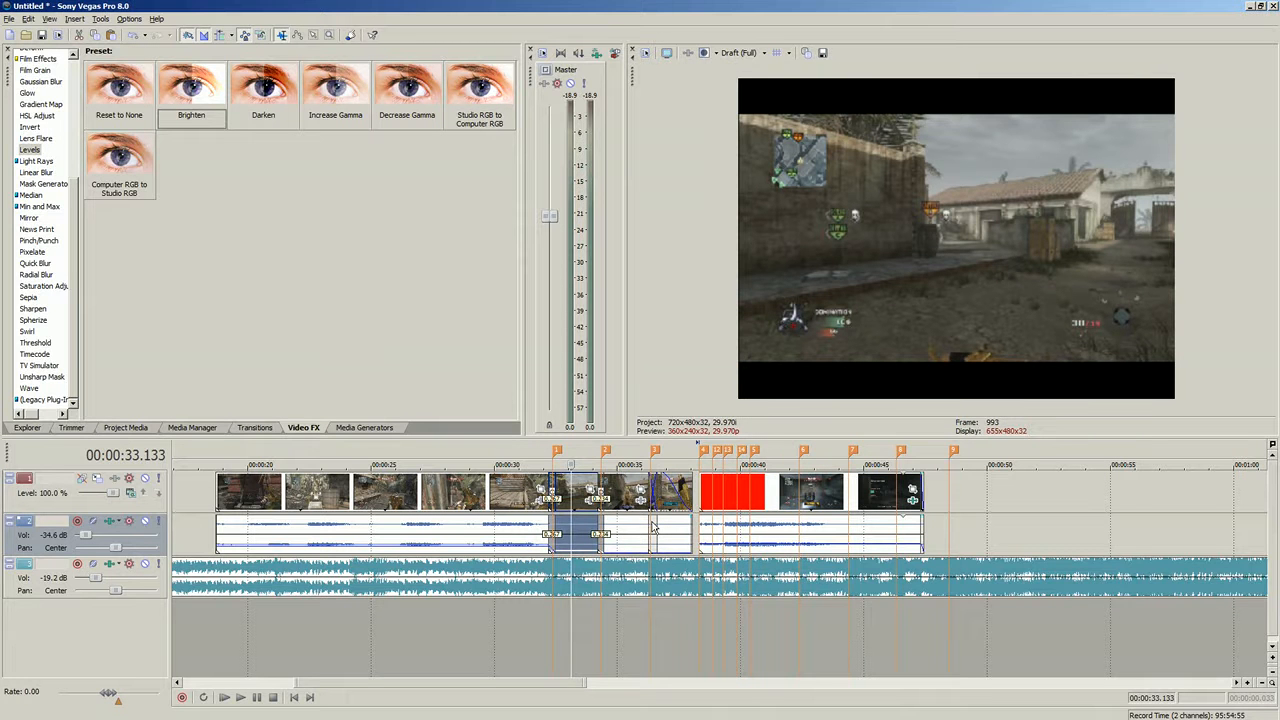
{"action": "left_click", "coordinate": [617, 535]}
{"action": "scroll", "coordinate": [617, 535], "scroll_direction": "up", "scroll_amount": 2}
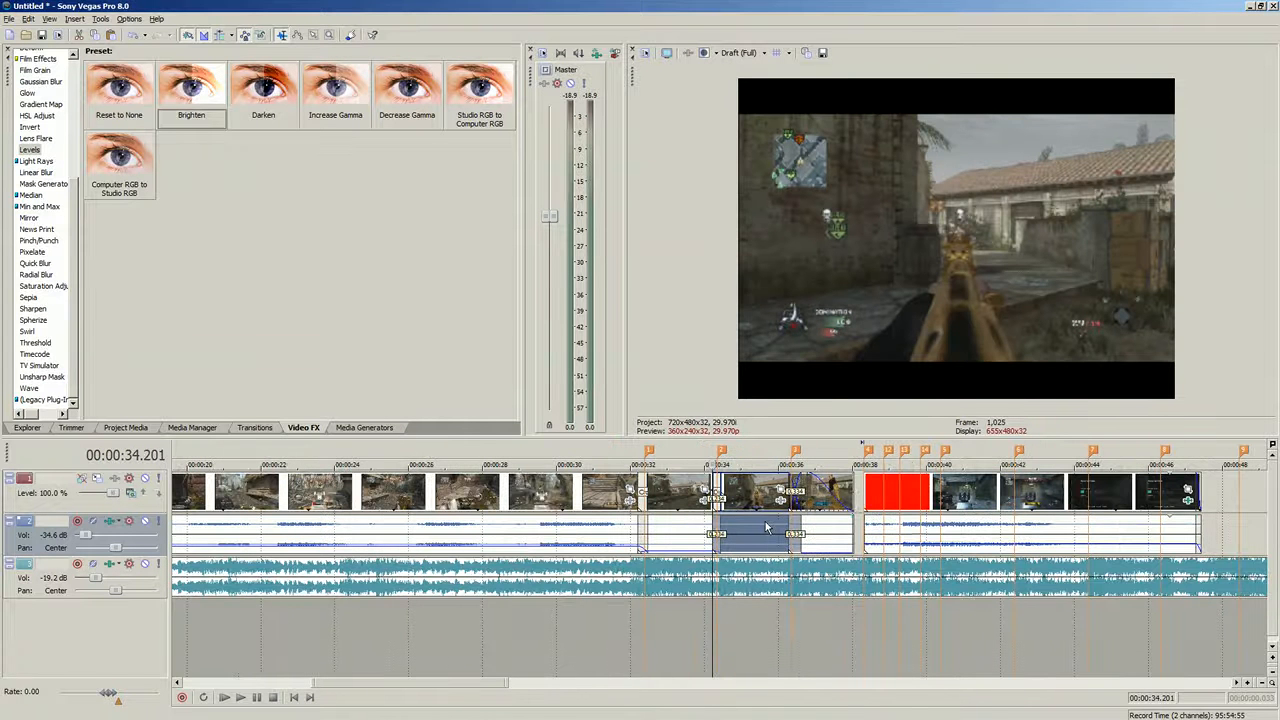
{"action": "left_click", "coordinate": [616, 542]}
{"action": "left_click", "coordinate": [242, 699]}
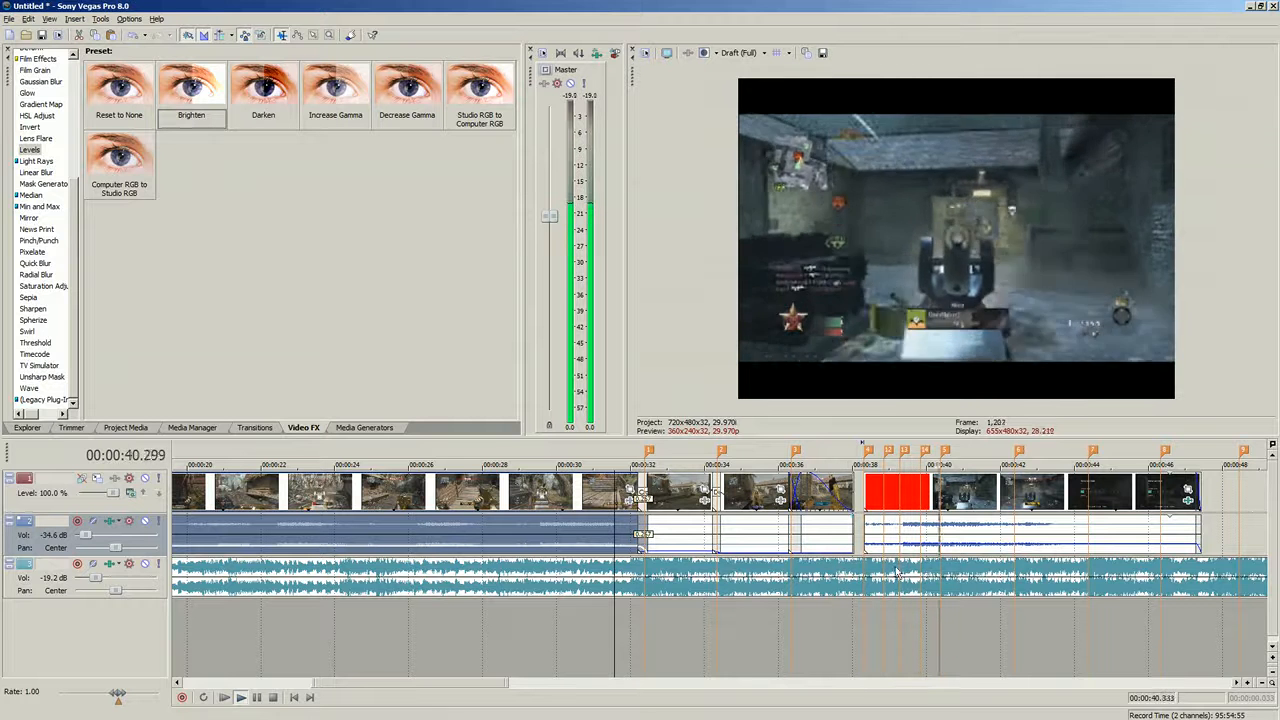
{"action": "key", "text": "space"}
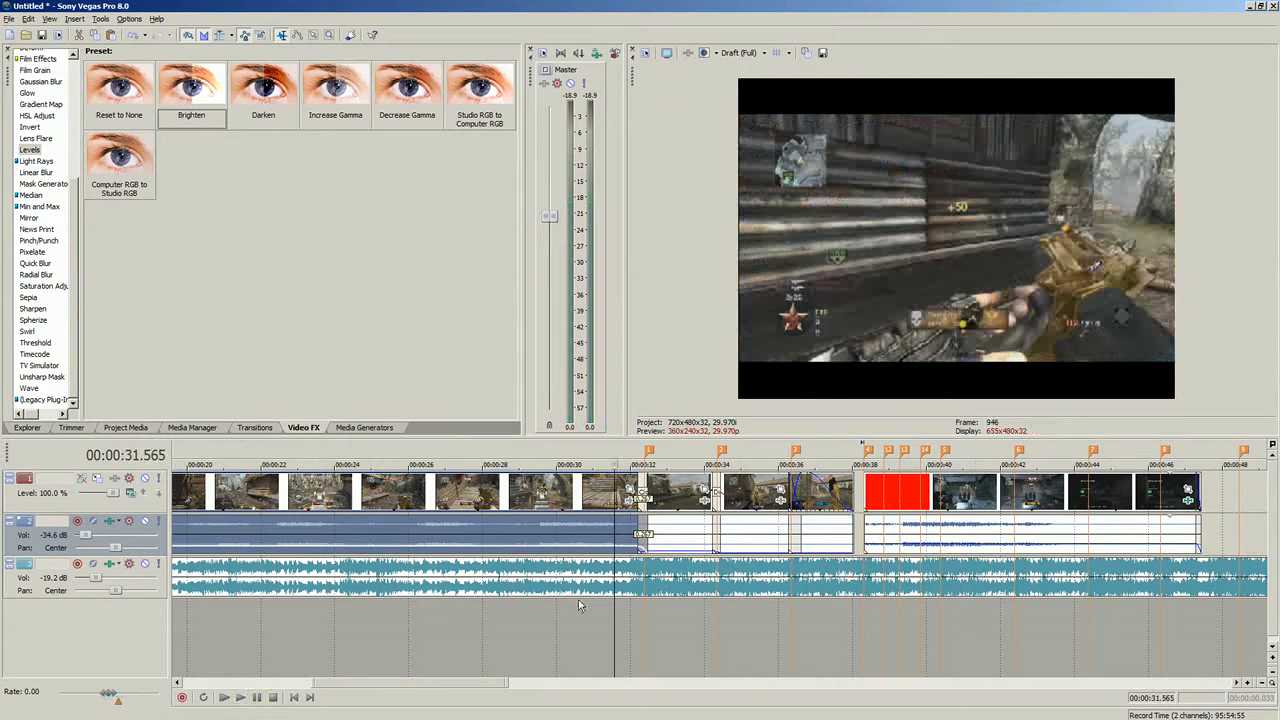
- Zoom into the flashing clip and play back its Levels flash section
{"action": "left_click", "coordinate": [884, 527]}
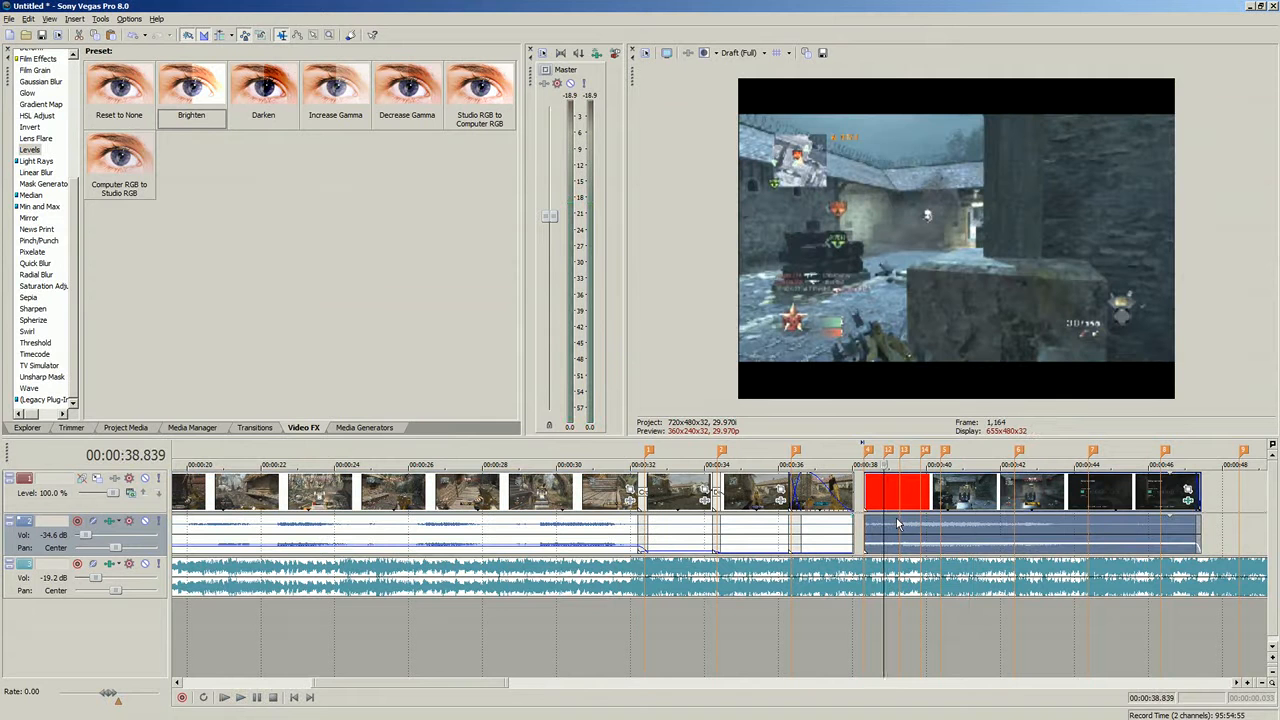
{"action": "left_click", "coordinate": [927, 522]}
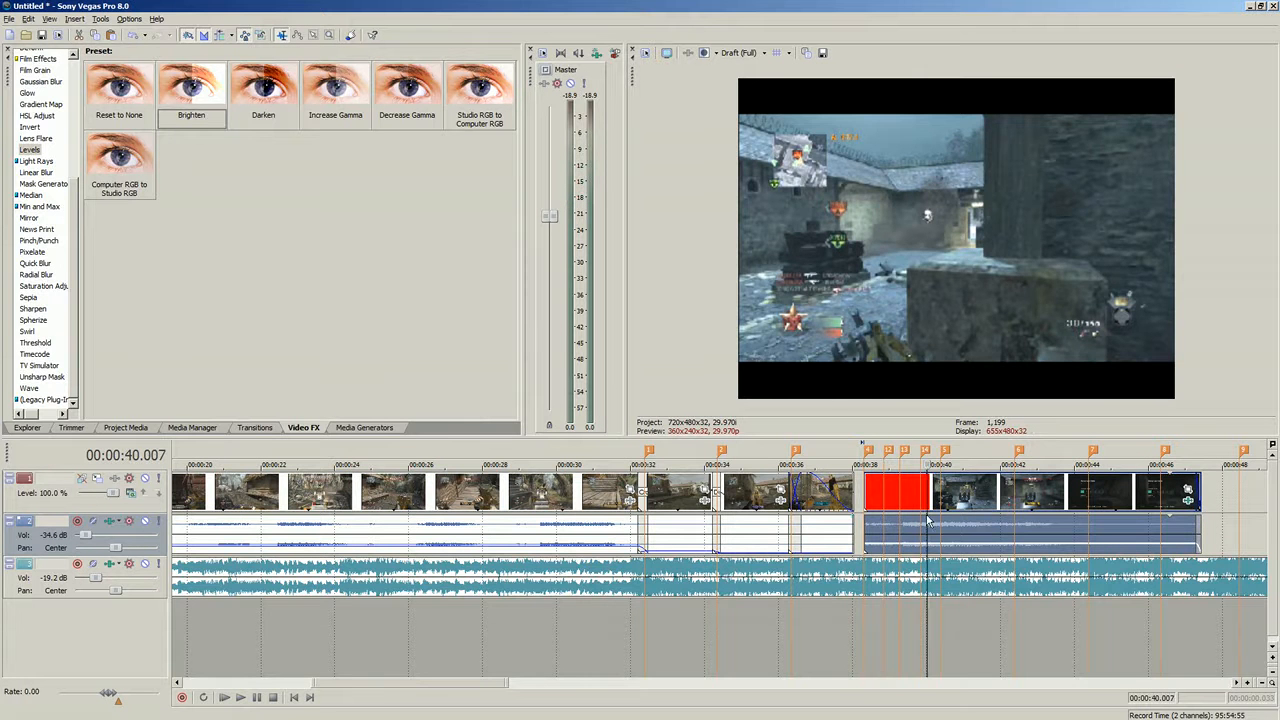
{"action": "scroll", "coordinate": [927, 522], "scroll_direction": "up", "scroll_amount": 3}
{"action": "left_click", "coordinate": [364, 645]}
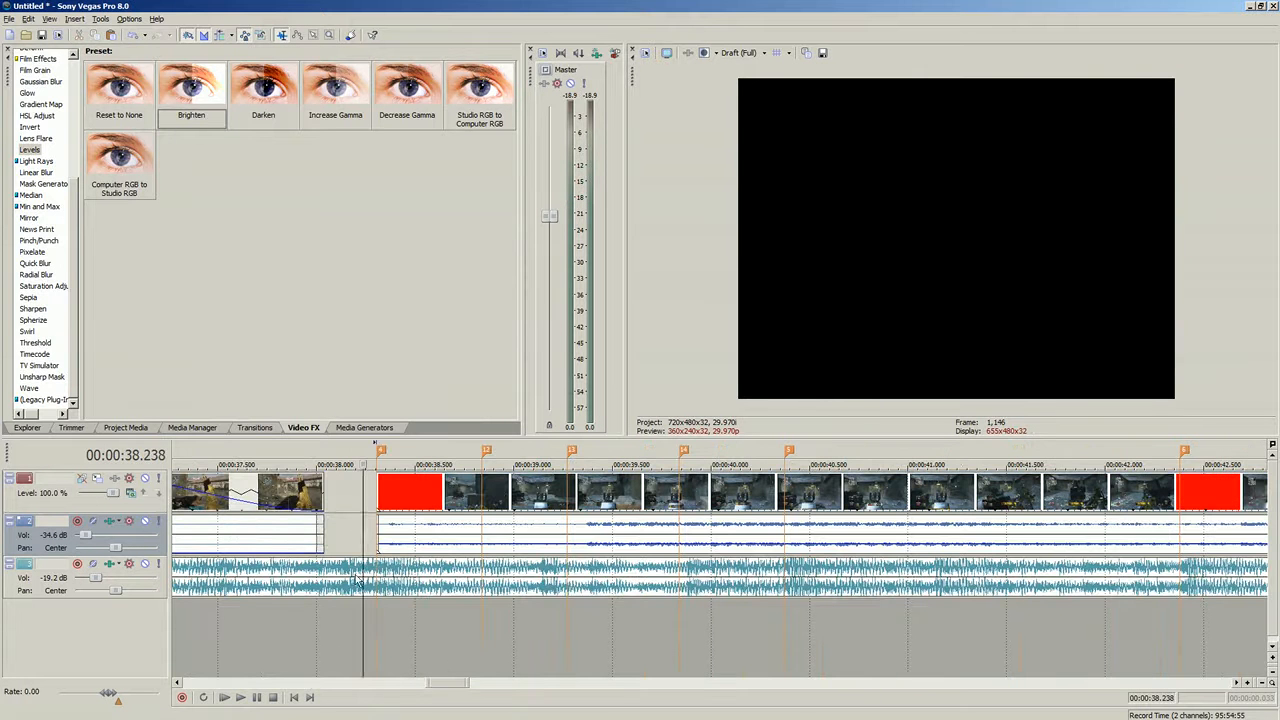
{"action": "left_click", "coordinate": [241, 698]}
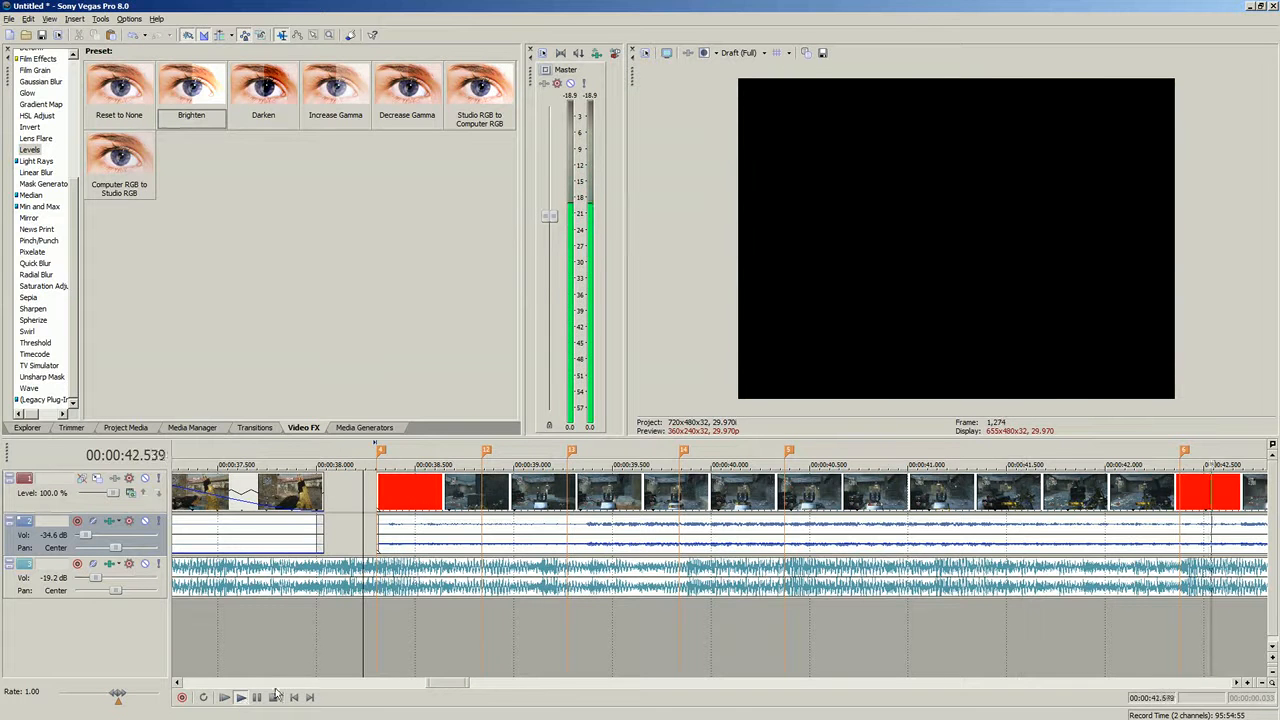
{"action": "left_click", "coordinate": [273, 698]}
{"action": "left_click", "coordinate": [786, 530]}
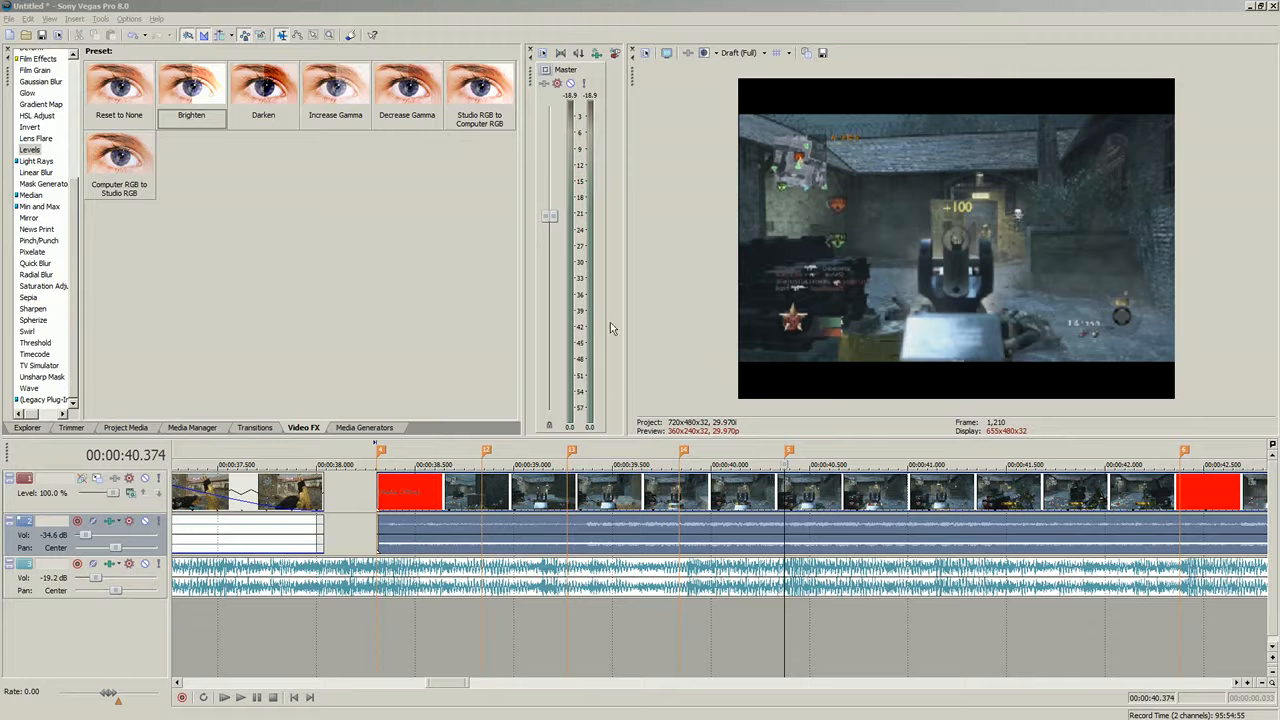
{"action": "left_click", "coordinate": [765, 495]}
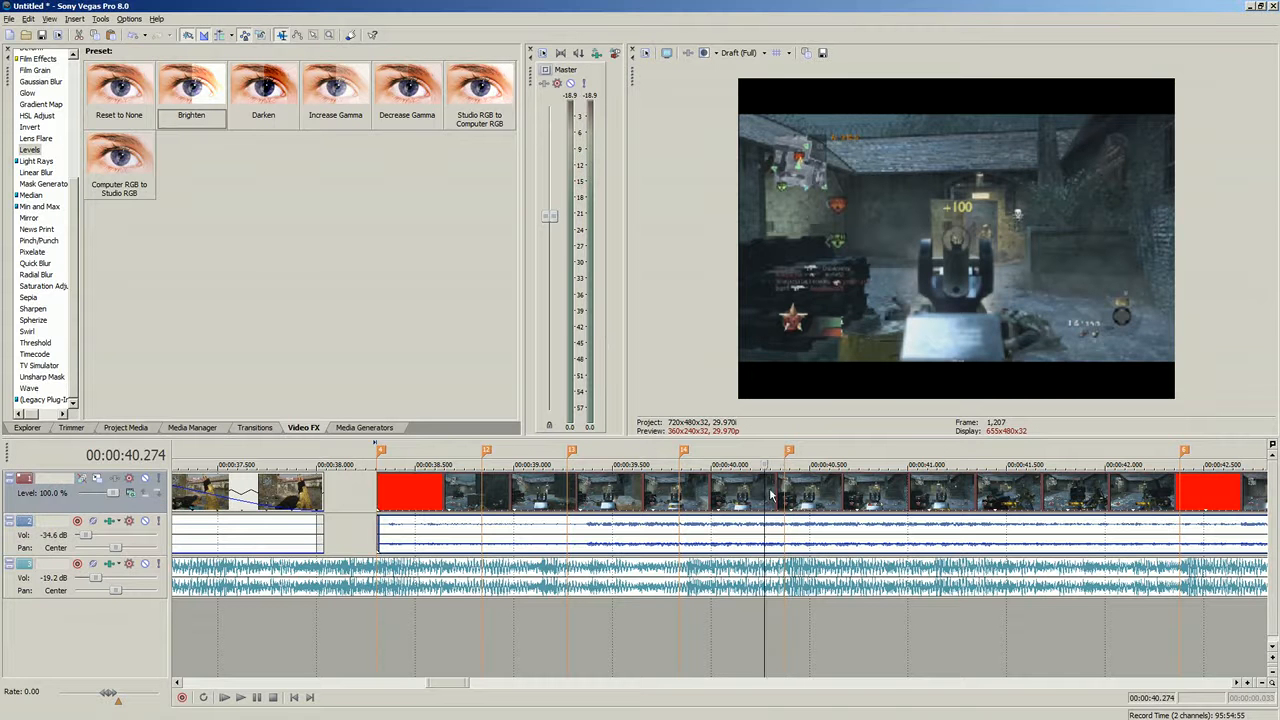
{"action": "left_click", "coordinate": [784, 483]}
{"action": "left_click", "coordinate": [765, 494]}
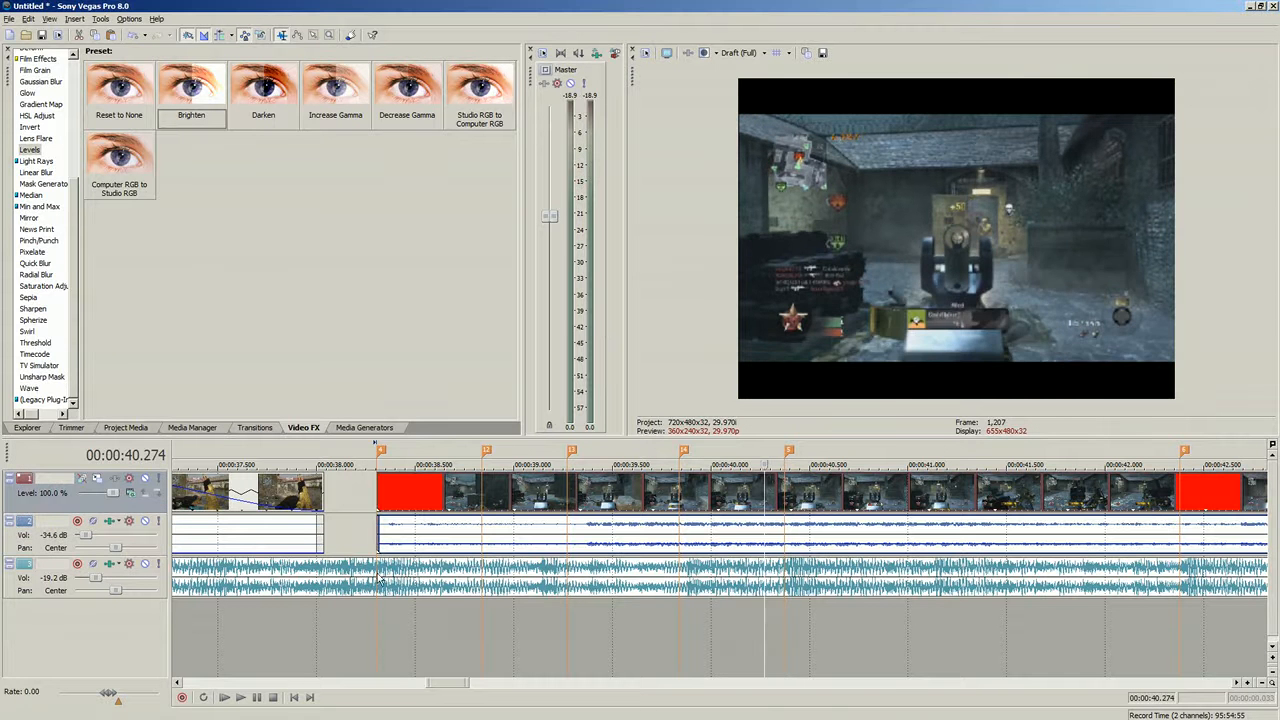
{"action": "left_click", "coordinate": [240, 698]}
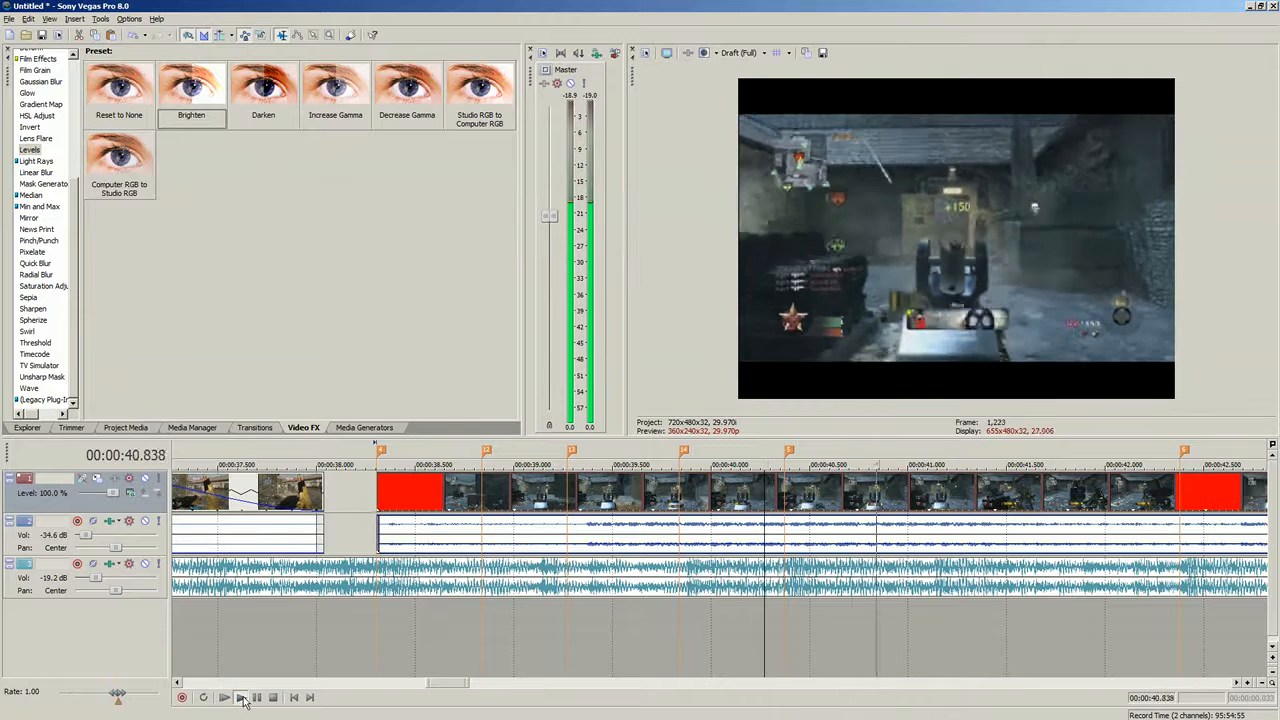
{"action": "left_click", "coordinate": [785, 545]}
{"action": "left_click", "coordinate": [607, 535]}
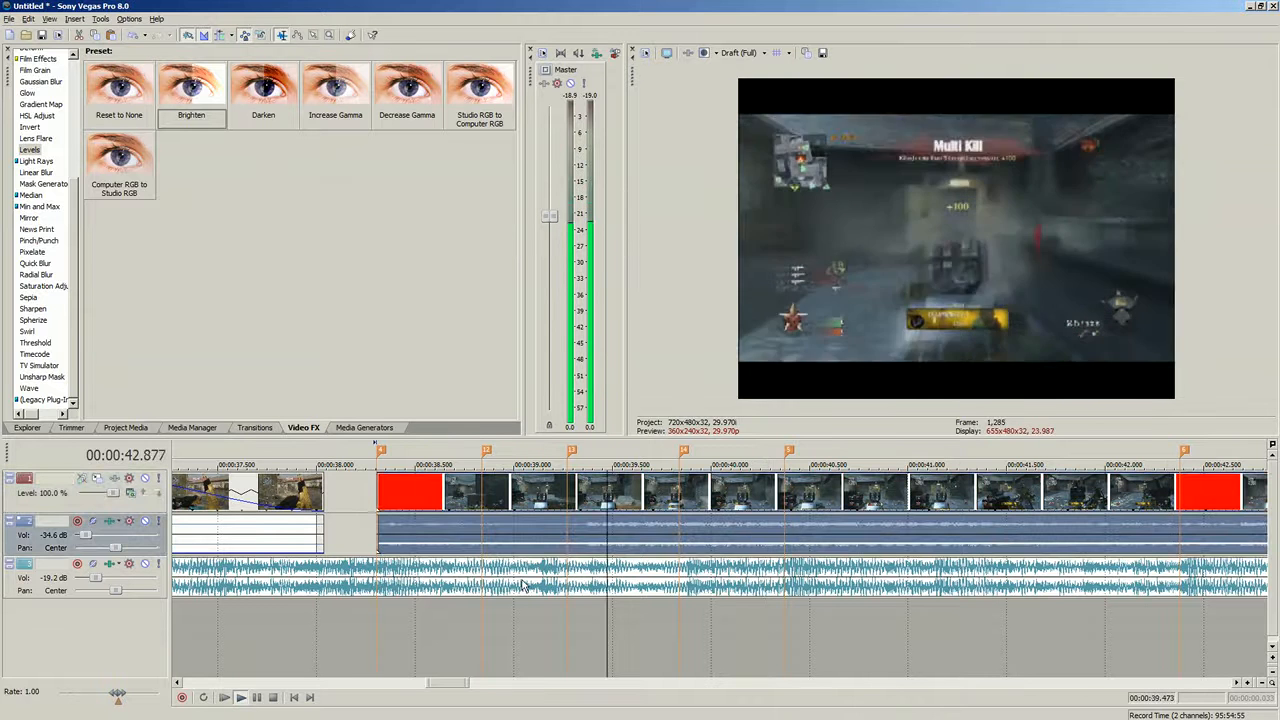
{"action": "left_click", "coordinate": [379, 529]}
{"action": "left_click", "coordinate": [272, 698]}
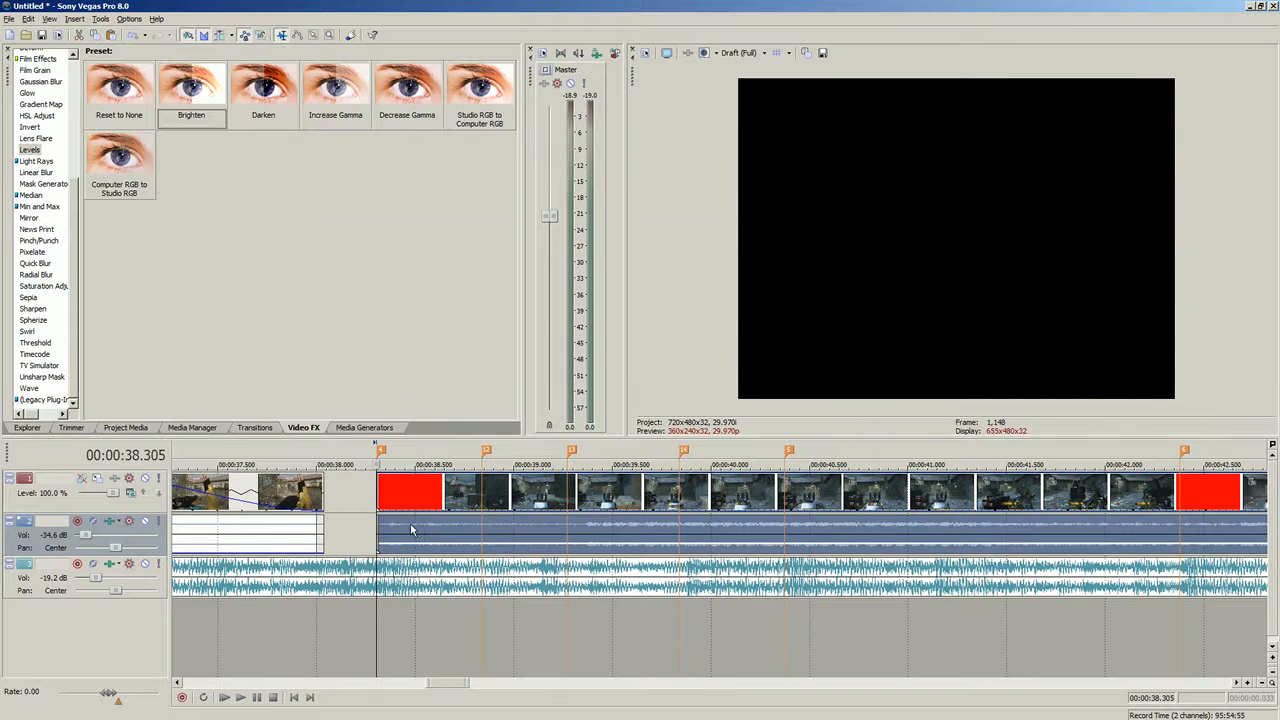
- Play and pause repeatedly through the flash section to review the brightness changes
{"action": "left_click", "coordinate": [240, 698]}
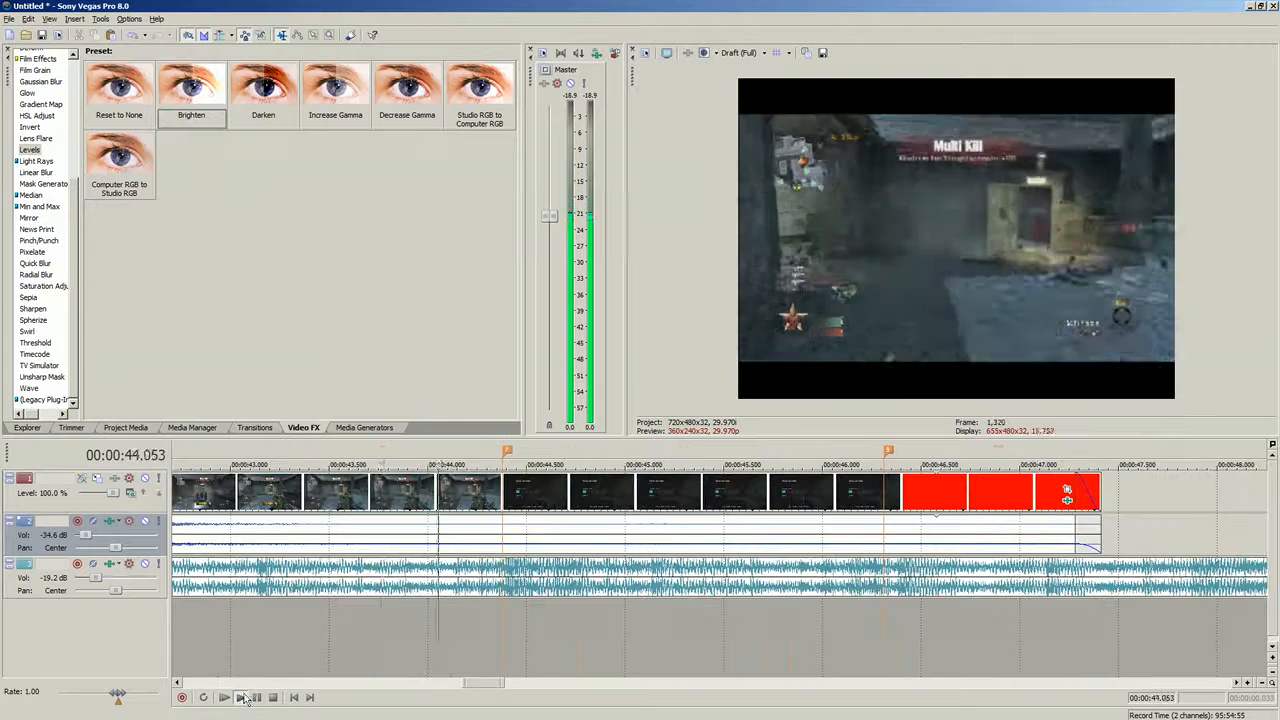
{"action": "left_click", "coordinate": [243, 699]}
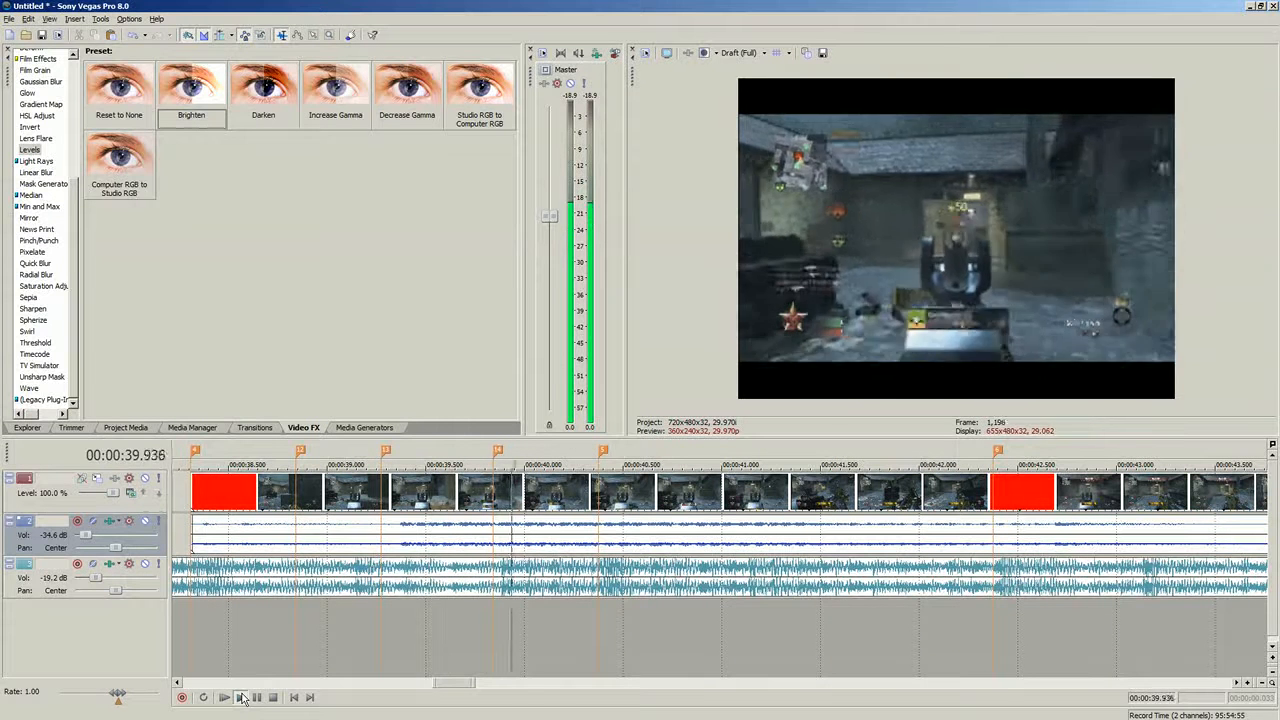
{"action": "left_click", "coordinate": [243, 699]}
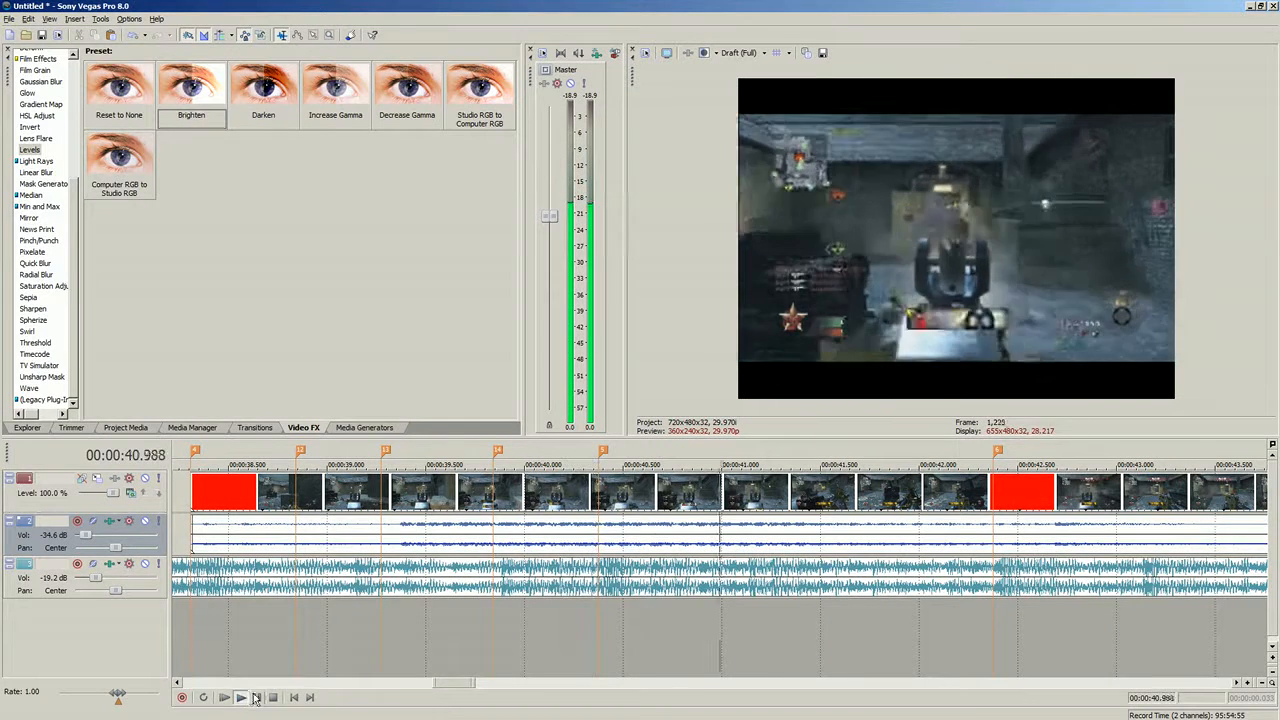
{"action": "left_click", "coordinate": [257, 698]}
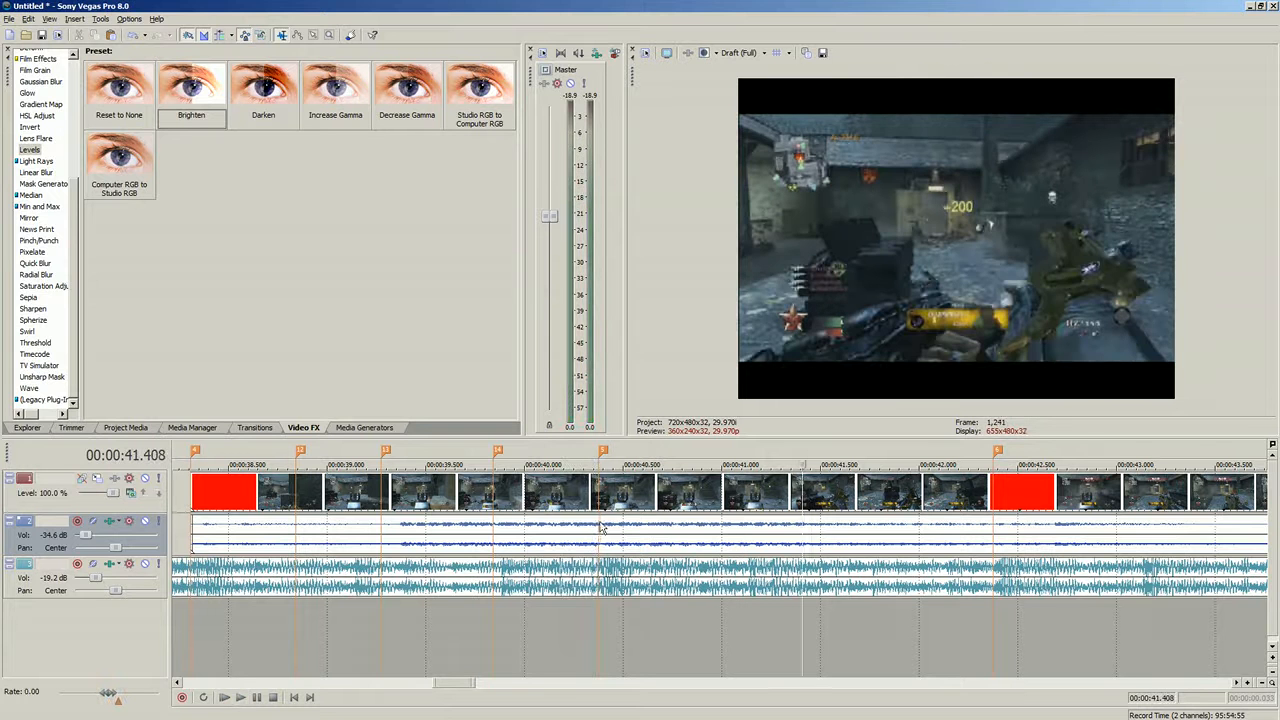
{"action": "left_click", "coordinate": [600, 527]}
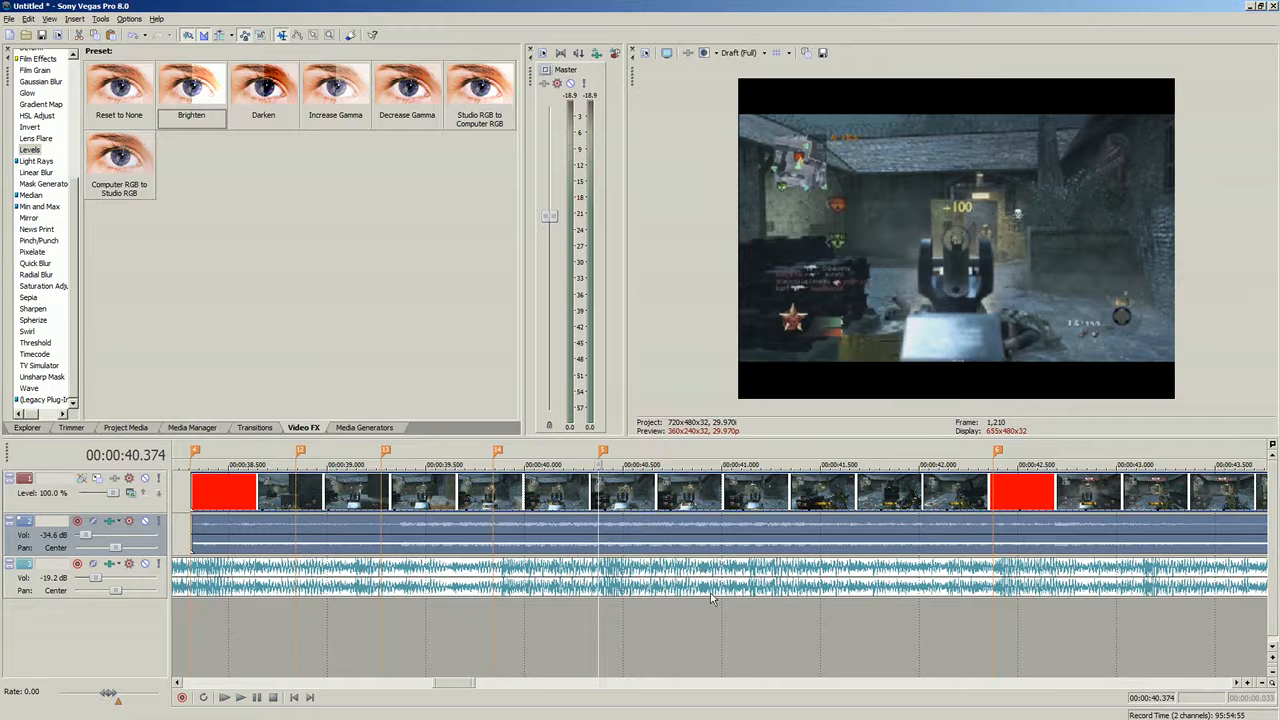
{"action": "left_click", "coordinate": [568, 529]}
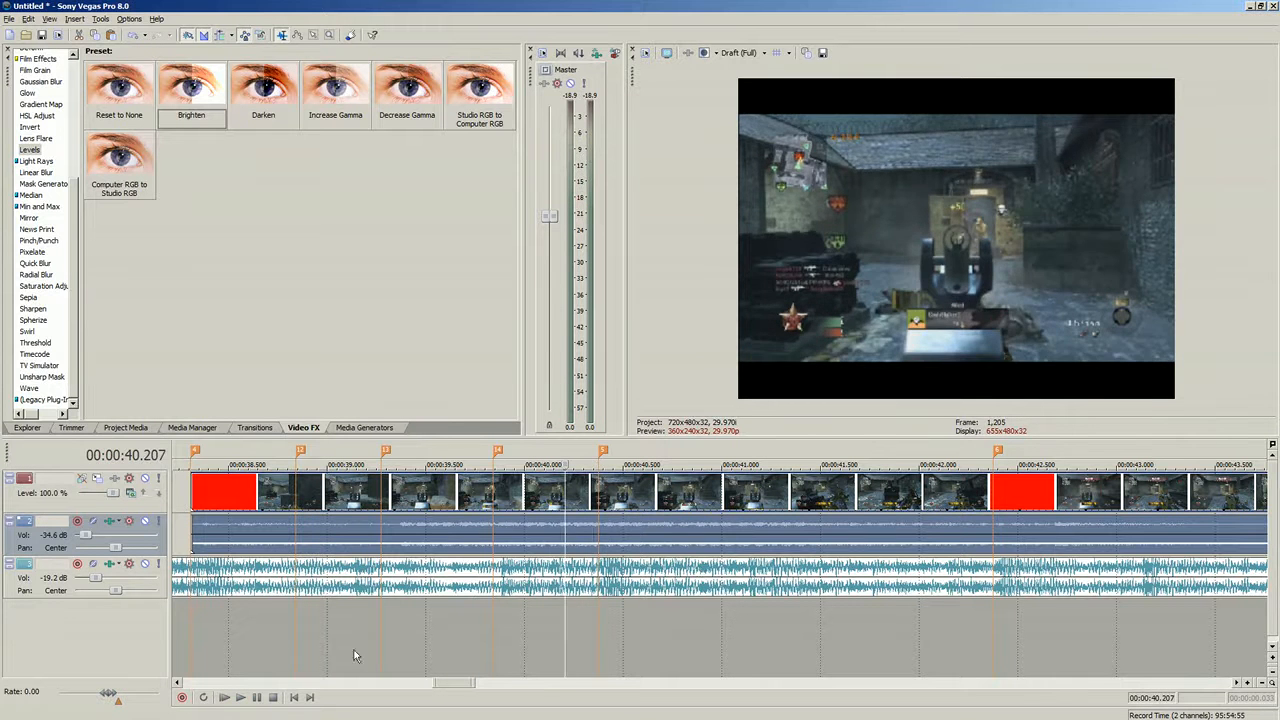
{"action": "left_click", "coordinate": [246, 701]}
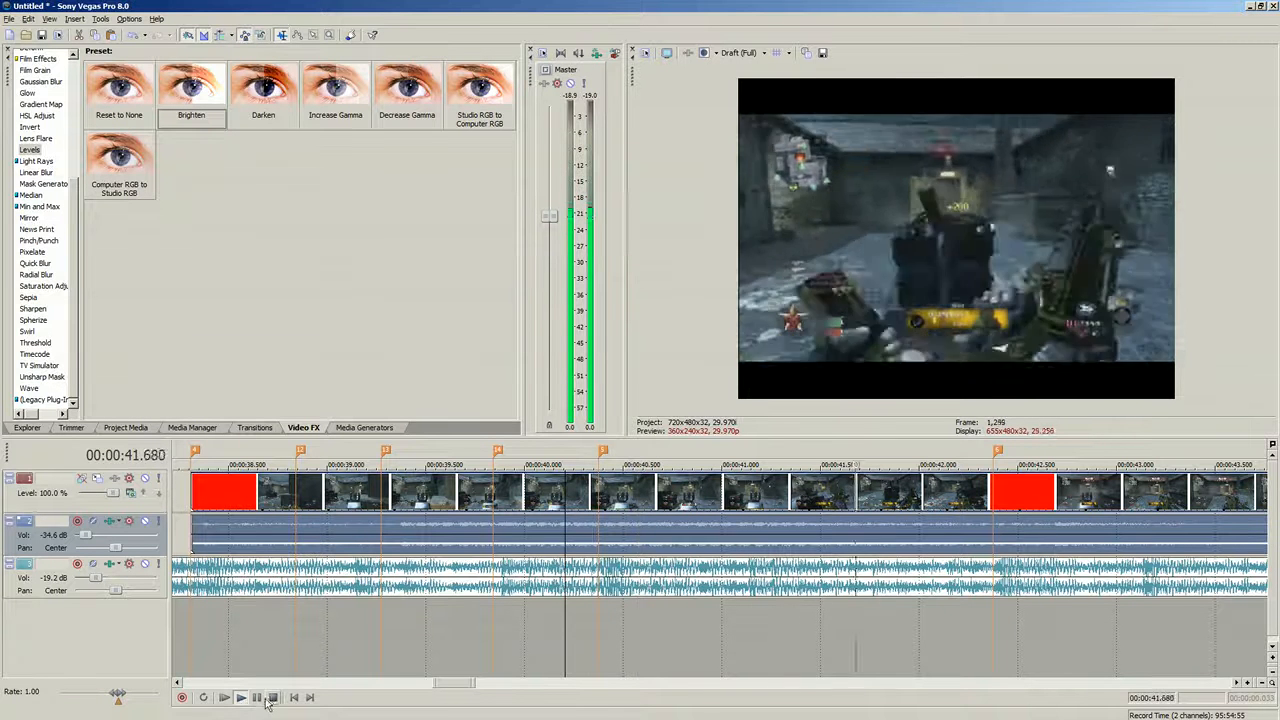
{"action": "left_click", "coordinate": [273, 699]}
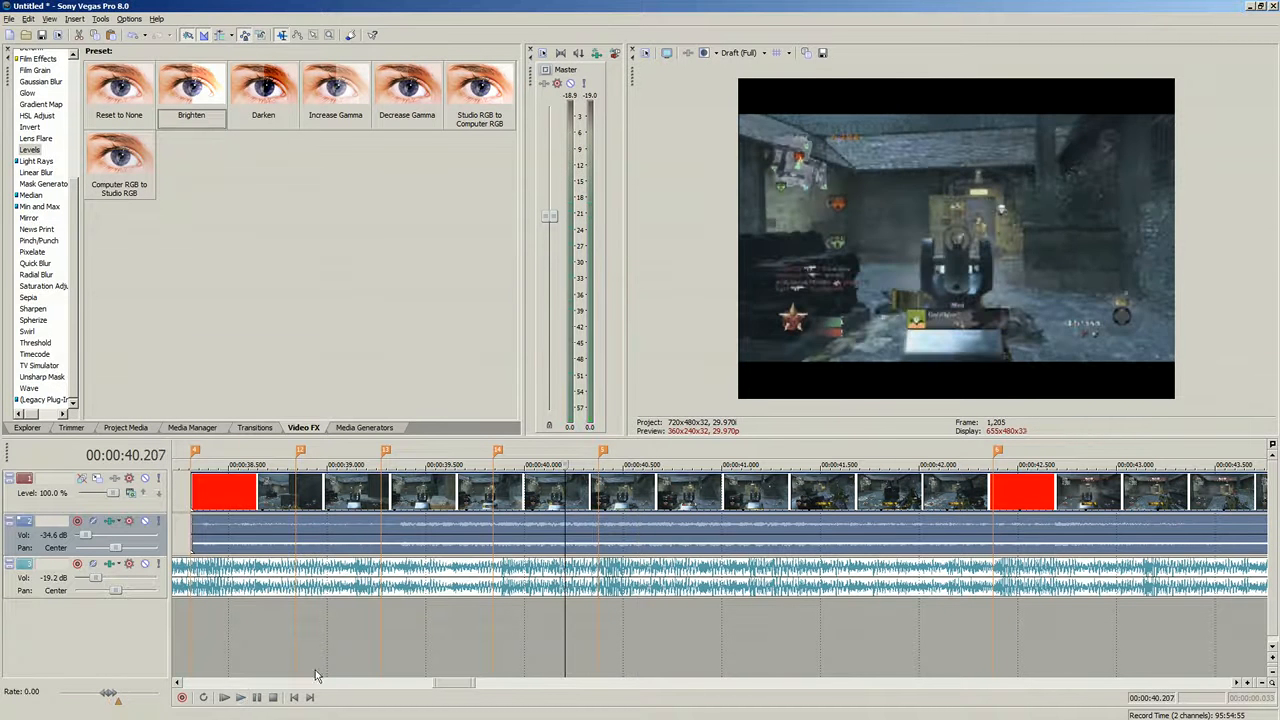
- Step the cursor through frames around 00:00:40 to preview the individual flashes
{"action": "left_click", "coordinate": [600, 528]}
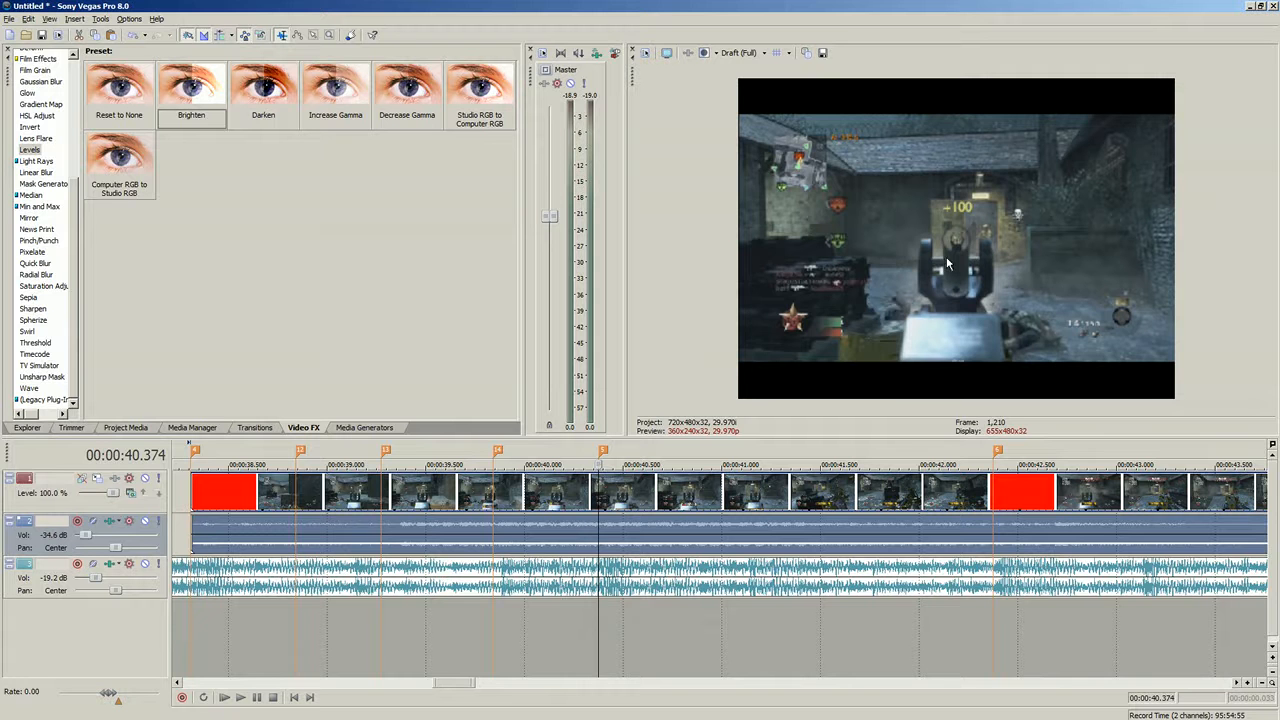
{"action": "left_click", "coordinate": [466, 535]}
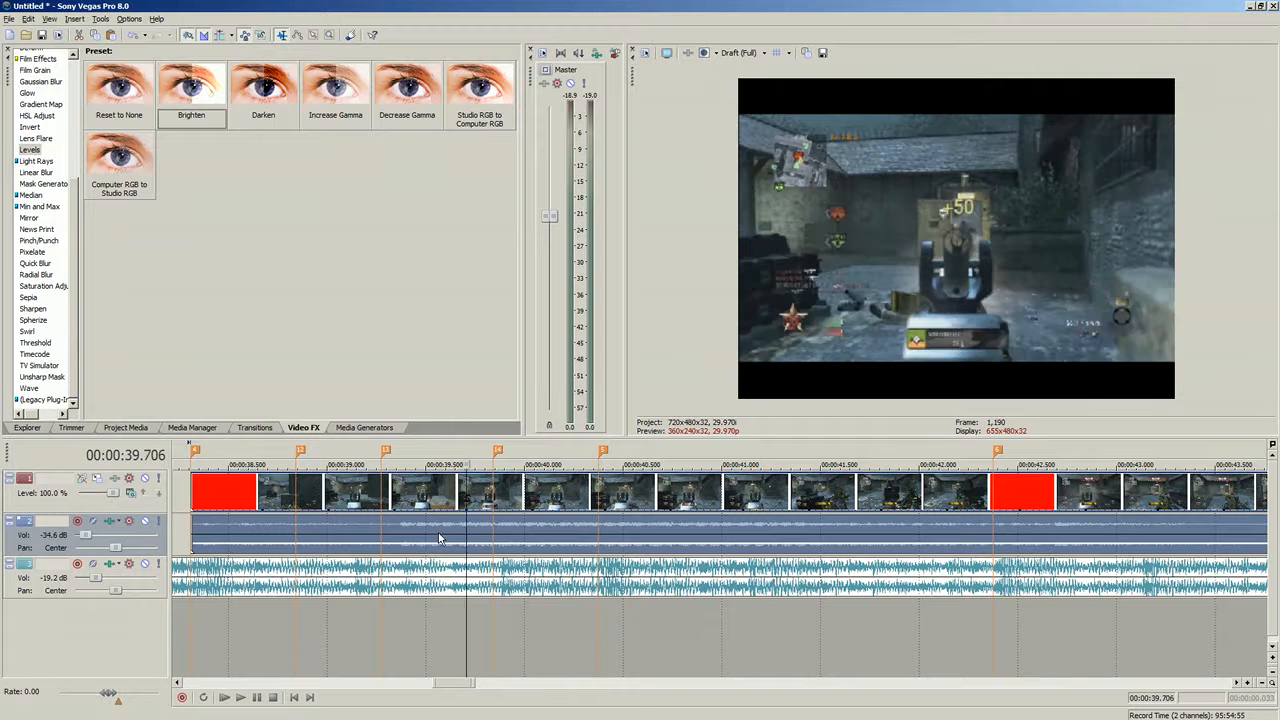
{"action": "left_click", "coordinate": [401, 541]}
{"action": "left_click", "coordinate": [342, 541]}
{"action": "left_click", "coordinate": [401, 535]}
{"action": "left_click", "coordinate": [446, 533]}
{"action": "left_click", "coordinate": [474, 531]}
{"action": "left_click", "coordinate": [519, 525]}
{"action": "left_click", "coordinate": [559, 525]}
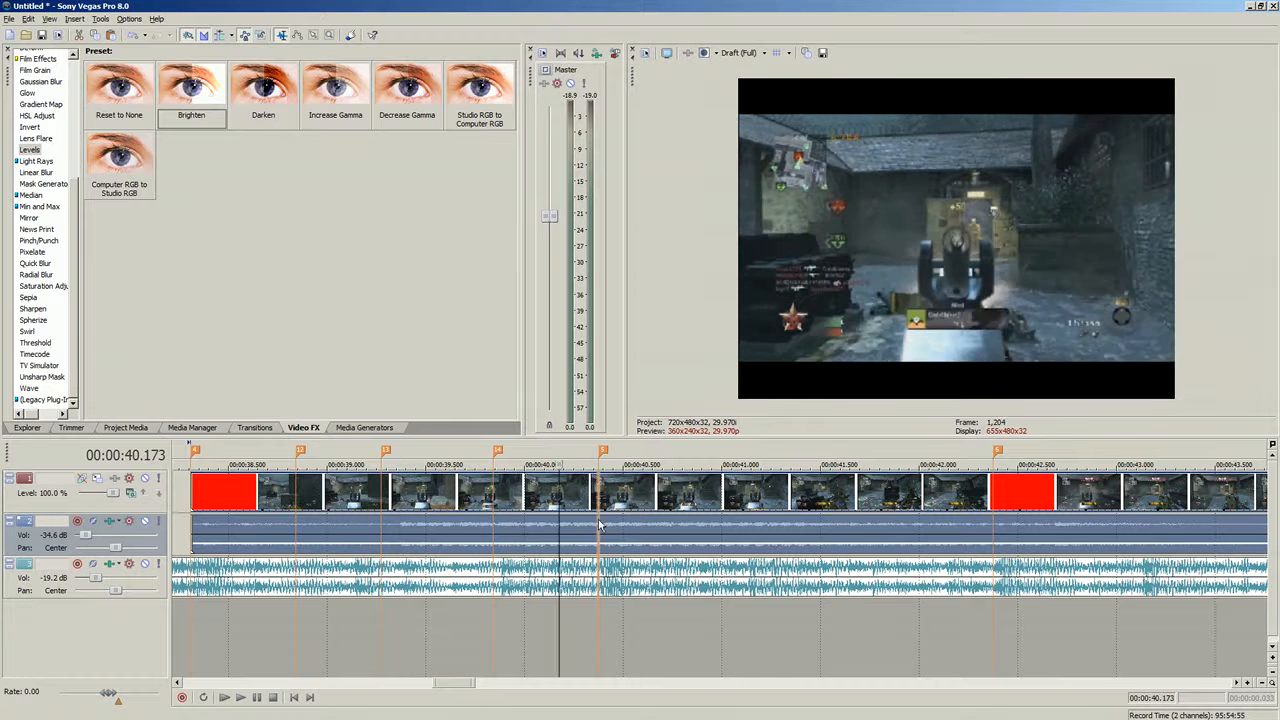
- Scrub along the timeline between about 00:00:38 and 00:00:43 to review the clips, then zoom out
{"action": "left_click", "coordinate": [597, 523]}
{"action": "left_click", "coordinate": [681, 521]}
{"action": "left_click", "coordinate": [733, 519]}
{"action": "left_click", "coordinate": [764, 518]}
{"action": "left_click", "coordinate": [837, 516]}
{"action": "left_click", "coordinate": [882, 514]}
{"action": "left_click", "coordinate": [921, 513]}
{"action": "left_click", "coordinate": [969, 512]}
{"action": "left_click", "coordinate": [1030, 510]}
{"action": "left_click", "coordinate": [1088, 509]}
{"action": "left_click", "coordinate": [1172, 508]}
{"action": "left_click", "coordinate": [1231, 506]}
{"action": "scroll", "coordinate": [1197, 503], "scroll_direction": "down", "scroll_amount": 3}
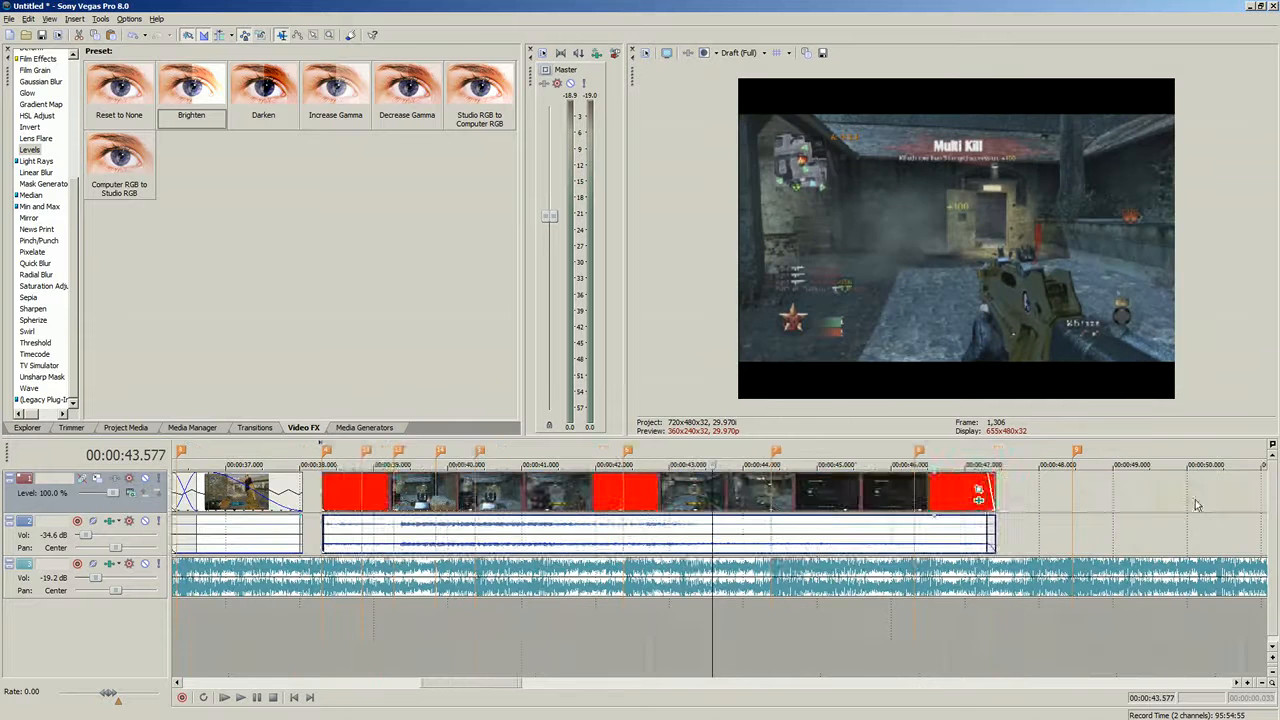
- Trim the end of the last clip back by about one second, to roughly 00:00:46
{"action": "left_click", "coordinate": [862, 541]}
{"action": "left_click", "coordinate": [692, 543]}
{"action": "left_click", "coordinate": [658, 542]}
{"action": "left_click", "coordinate": [630, 541]}
{"action": "left_click", "coordinate": [611, 540]}
{"action": "left_click", "coordinate": [486, 536]}
{"action": "left_click", "coordinate": [476, 530]}
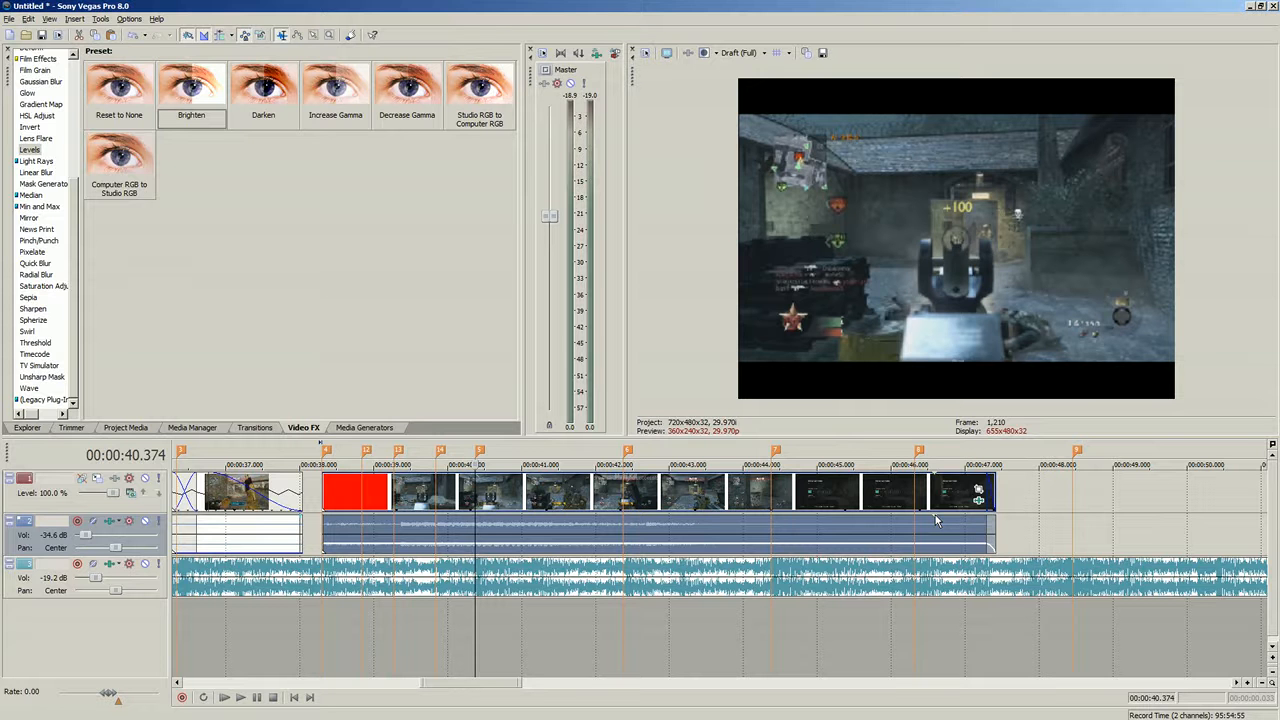
{"action": "left_click", "coordinate": [993, 480]}
{"action": "left_click_drag", "start_coordinate": [993, 480], "coordinate": [930, 484]}
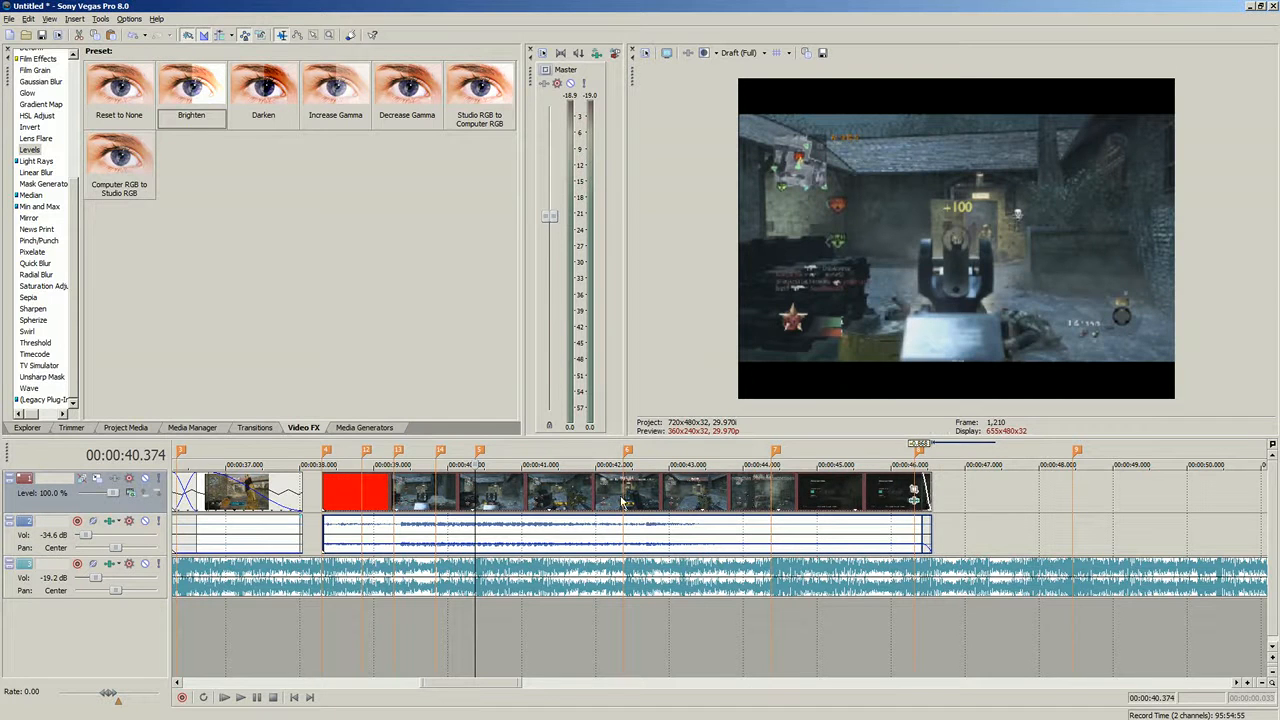
- Play back the clips from about 00:00:39 to review the trimmed ending
{"action": "left_click", "coordinate": [472, 503]}
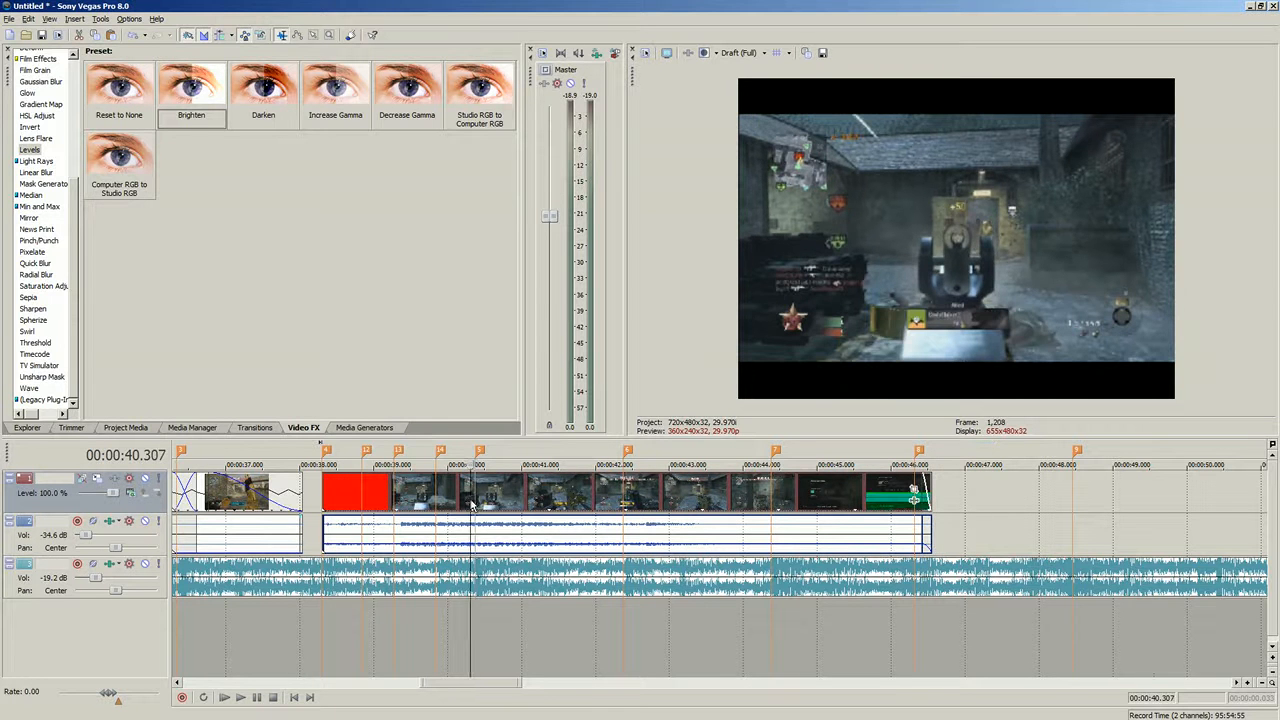
{"action": "scroll", "coordinate": [474, 506], "scroll_direction": "up", "scroll_amount": 5}
{"action": "scroll", "coordinate": [636, 518], "scroll_direction": "down", "scroll_amount": 4}
{"action": "left_click", "coordinate": [623, 498]}
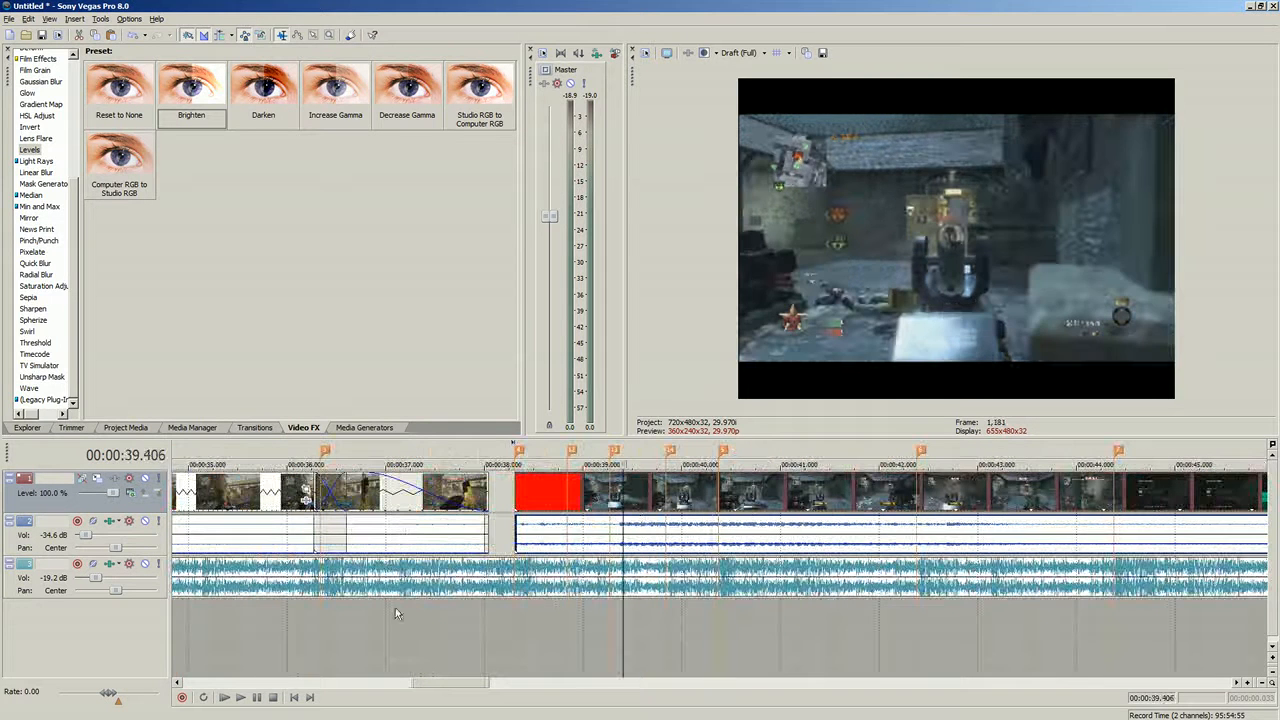
{"action": "left_click", "coordinate": [240, 697]}
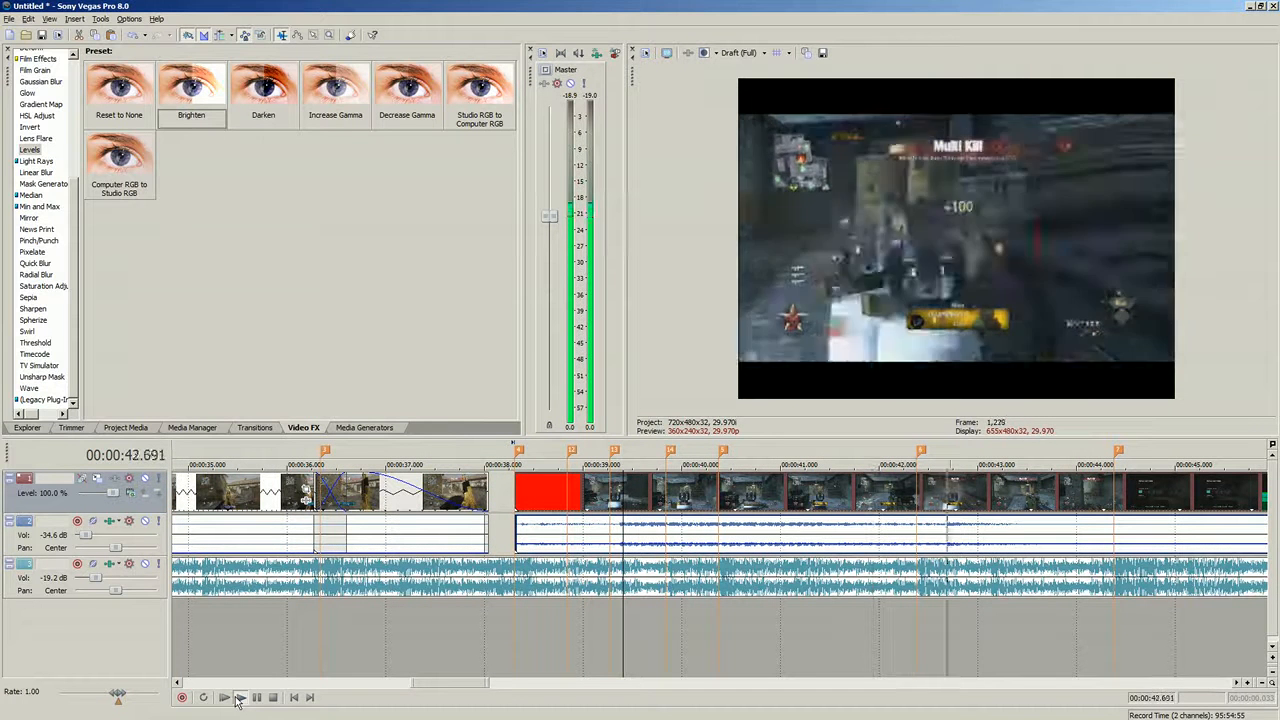
{"action": "left_click", "coordinate": [238, 698]}
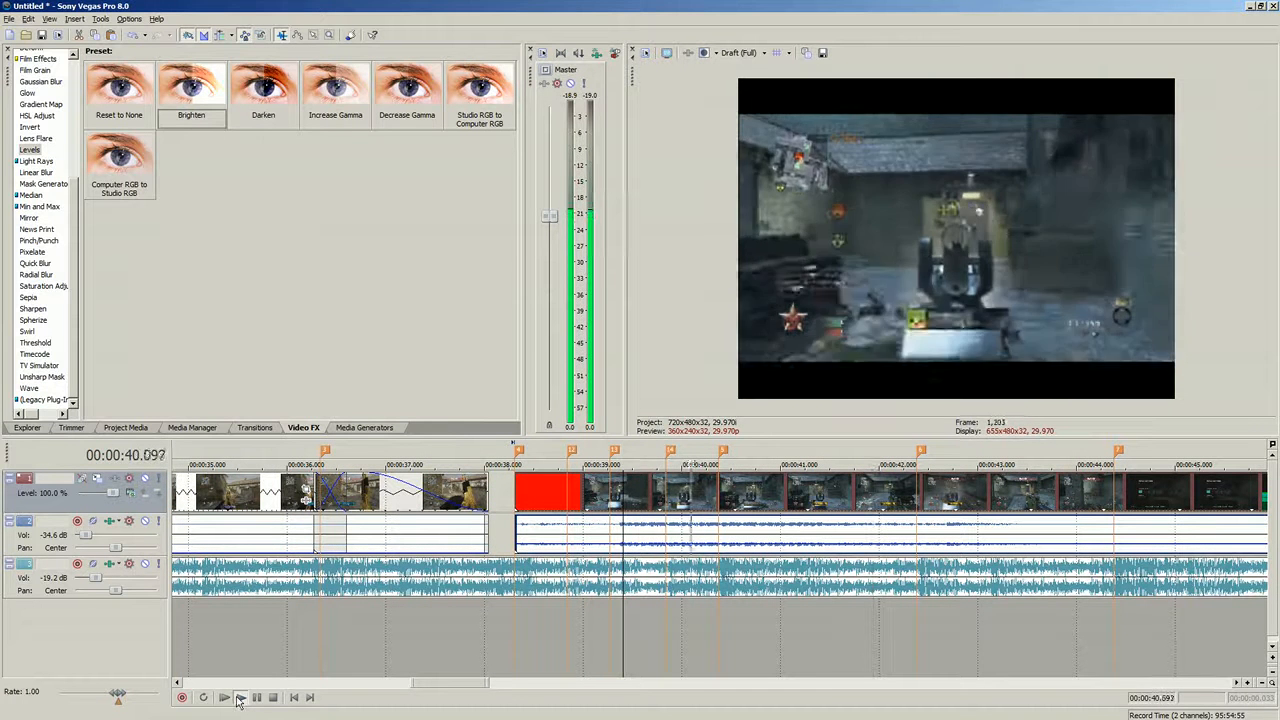
{"action": "left_click", "coordinate": [272, 697]}
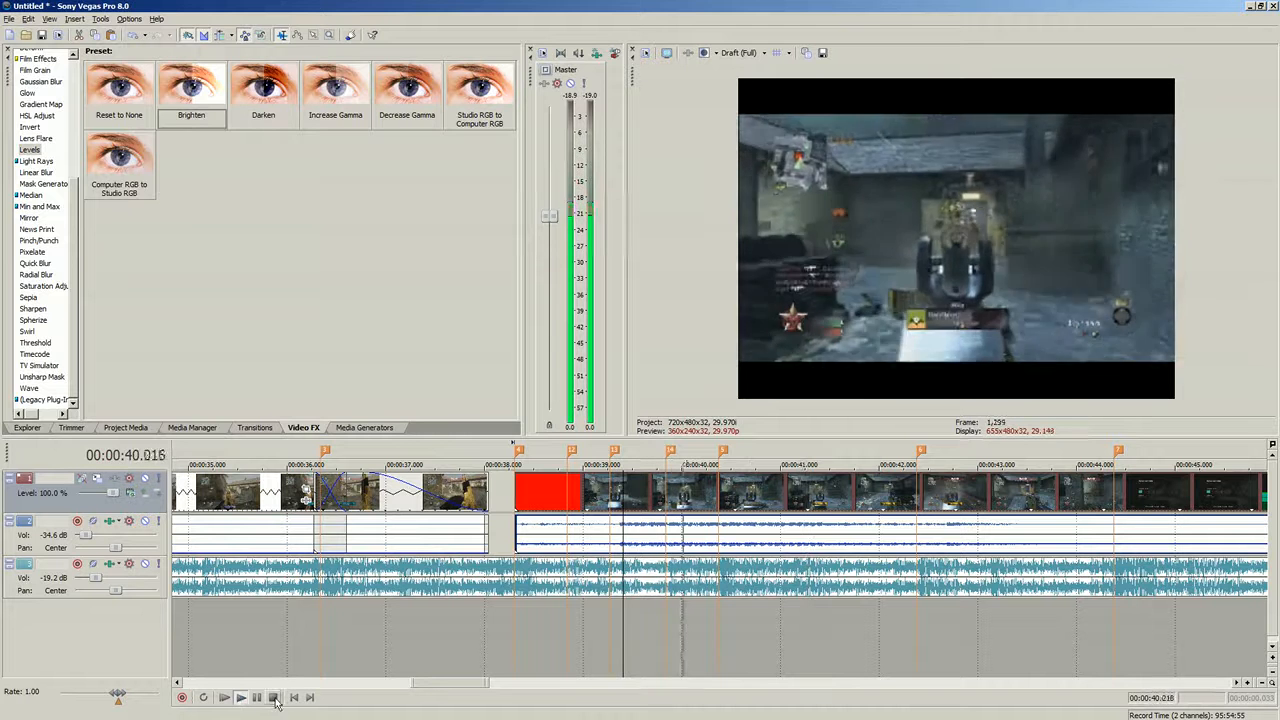
{"action": "left_click", "coordinate": [272, 697]}
{"action": "left_click", "coordinate": [720, 492]}
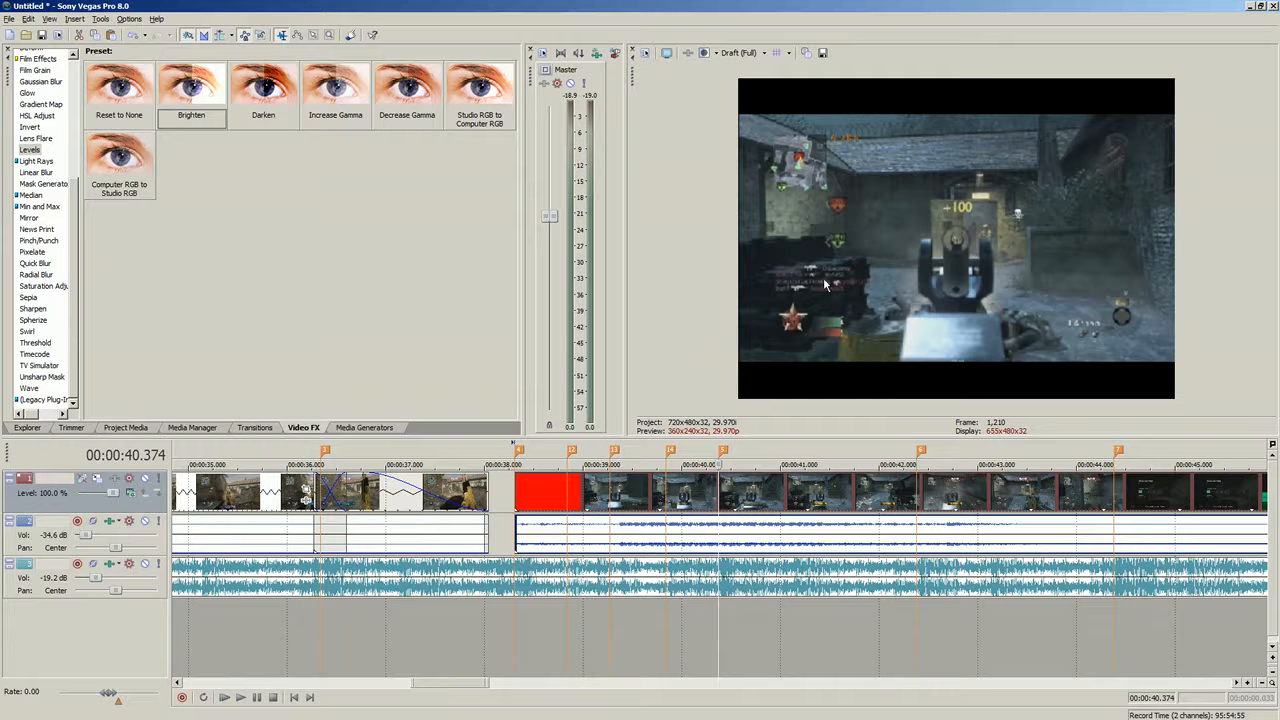
- Open Event Pan/Crop for the final Famas_2 clip and scrub its keyframe timeline to about 00:00:02.3
{"action": "scroll", "coordinate": [557, 563], "scroll_direction": "down", "scroll_amount": 4}
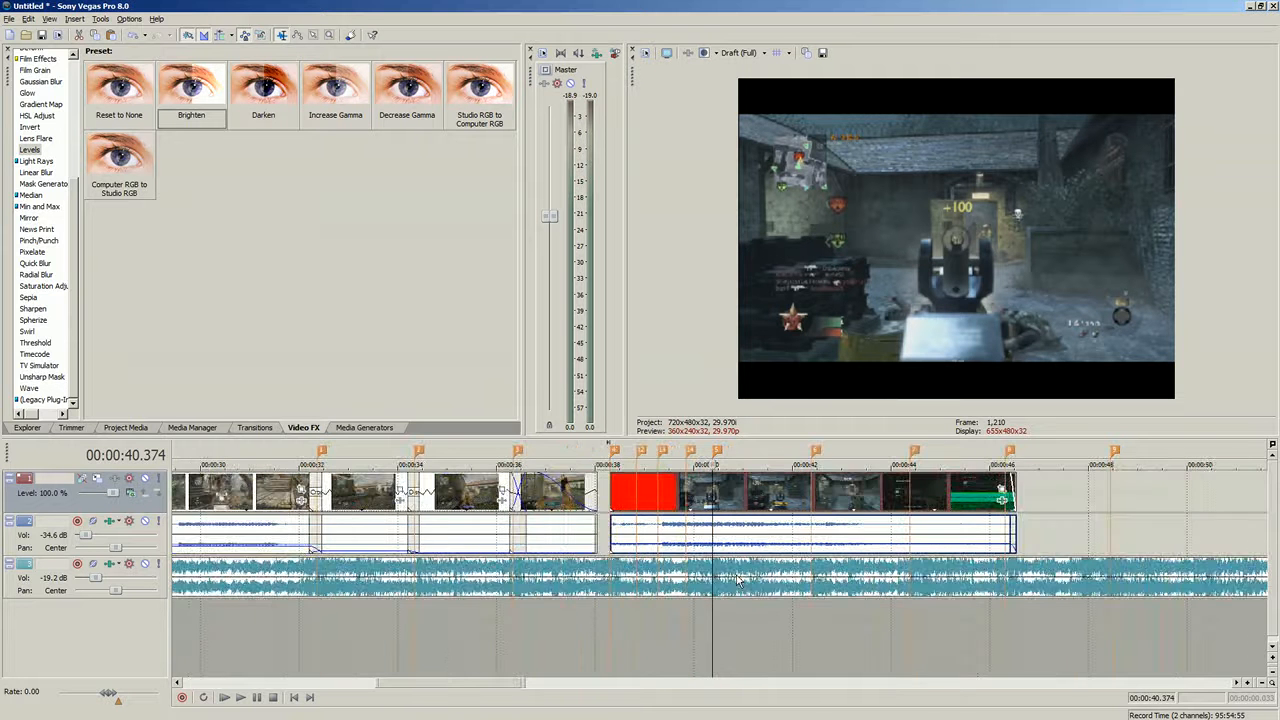
{"action": "scroll", "coordinate": [775, 516], "scroll_direction": "up", "scroll_amount": 2}
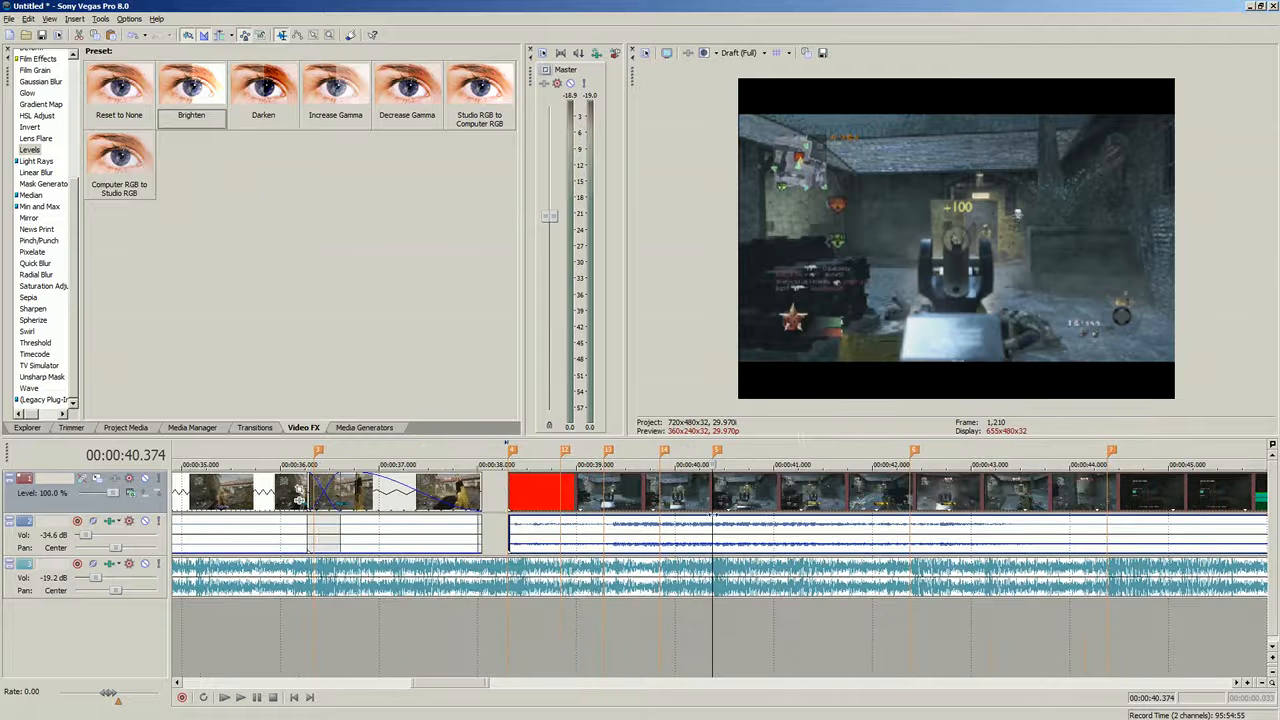
{"action": "scroll", "coordinate": [712, 519], "scroll_direction": "up", "scroll_amount": 3}
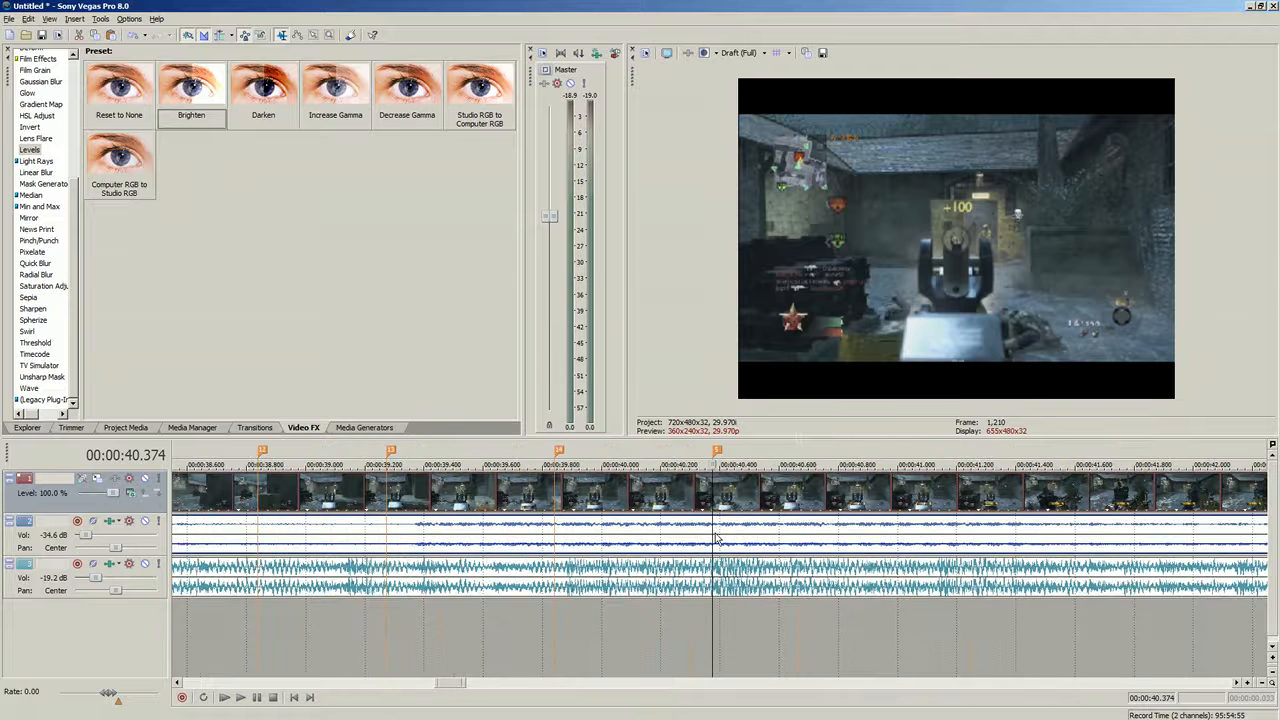
{"action": "scroll", "coordinate": [718, 538], "scroll_direction": "down", "scroll_amount": 3}
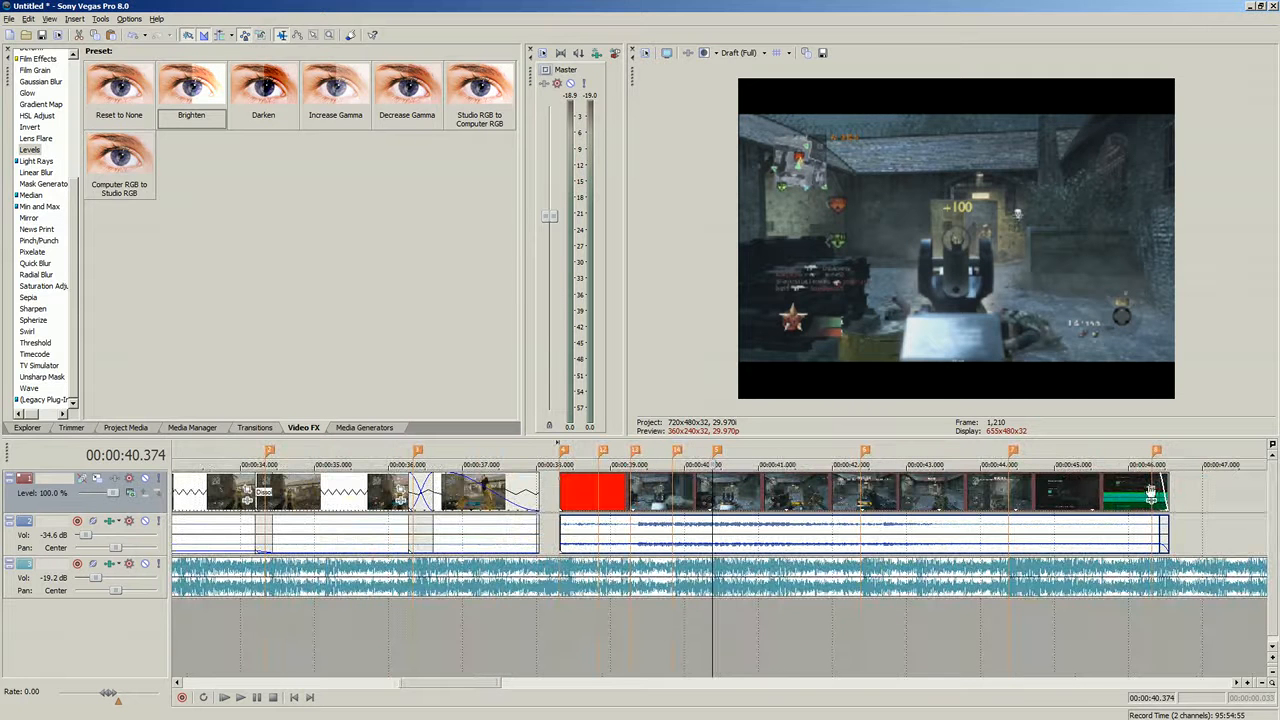
{"action": "left_click", "coordinate": [1151, 490]}
{"action": "left_click_drag", "start_coordinate": [661, 243], "coordinate": [661, 183]}
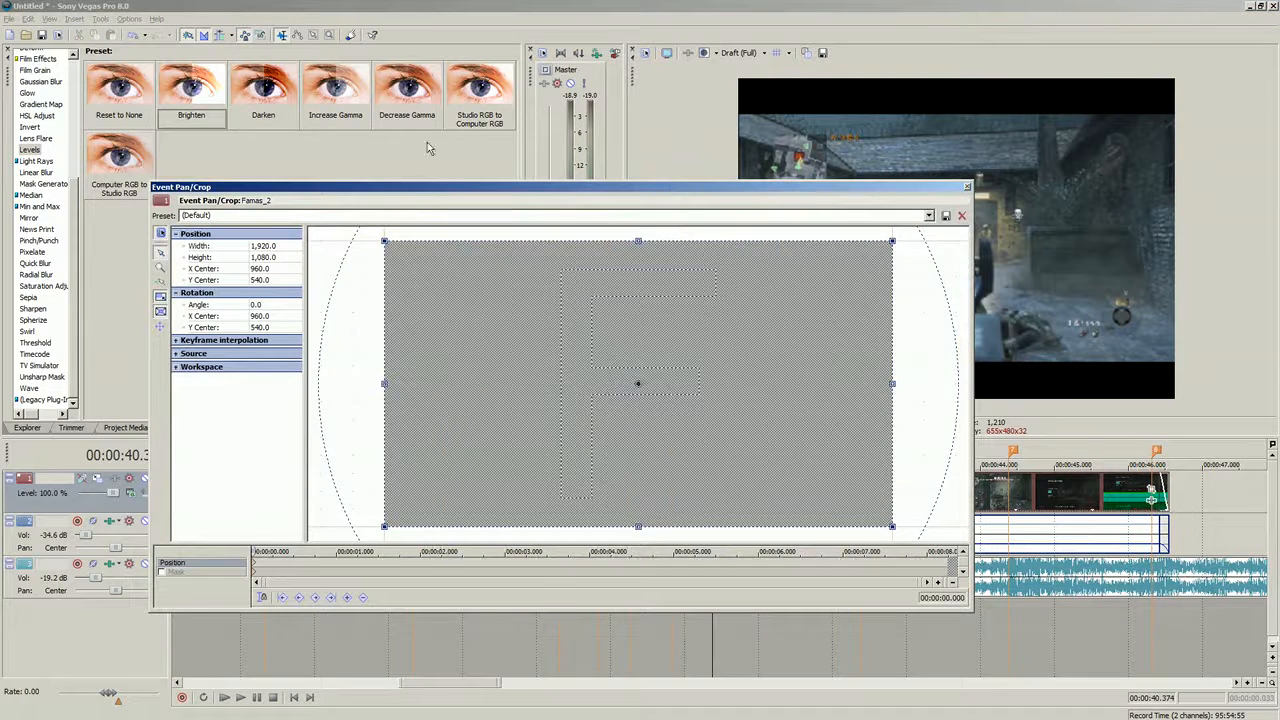
{"action": "left_click_drag", "start_coordinate": [430, 187], "coordinate": [180, 101]}
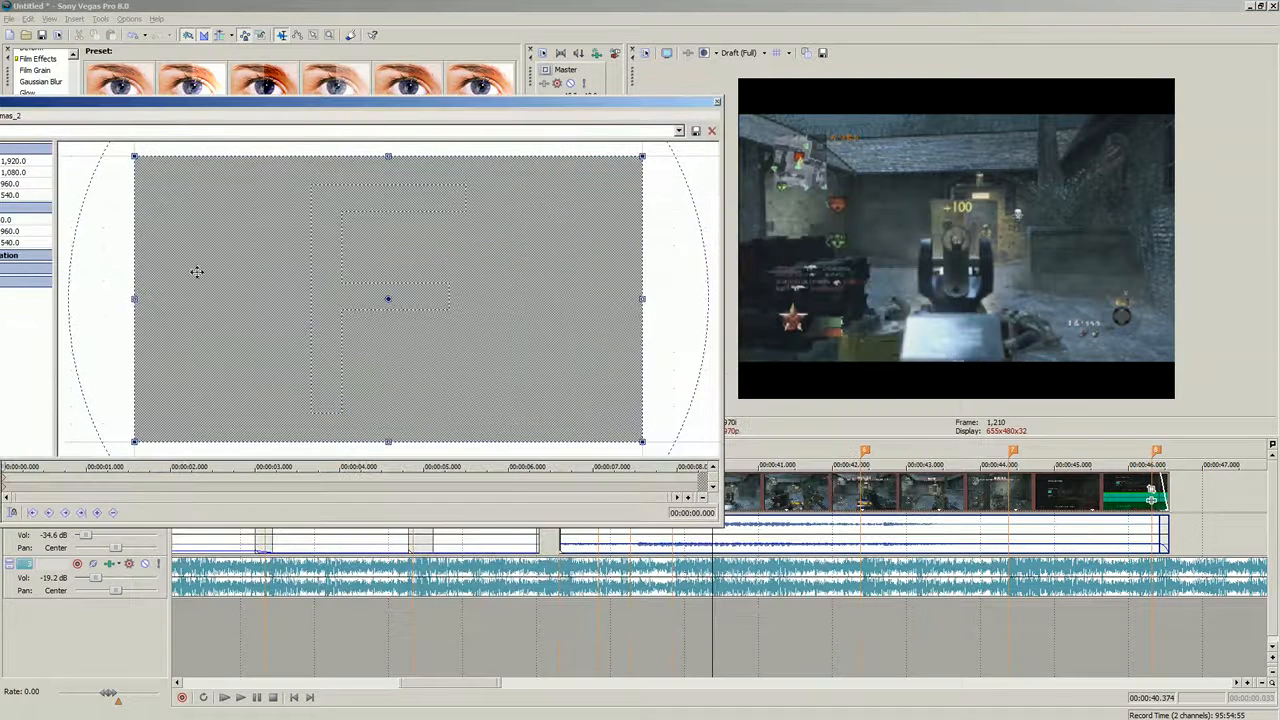
{"action": "left_click", "coordinate": [80, 482]}
{"action": "left_click_drag", "start_coordinate": [96, 482], "coordinate": [180, 483]}
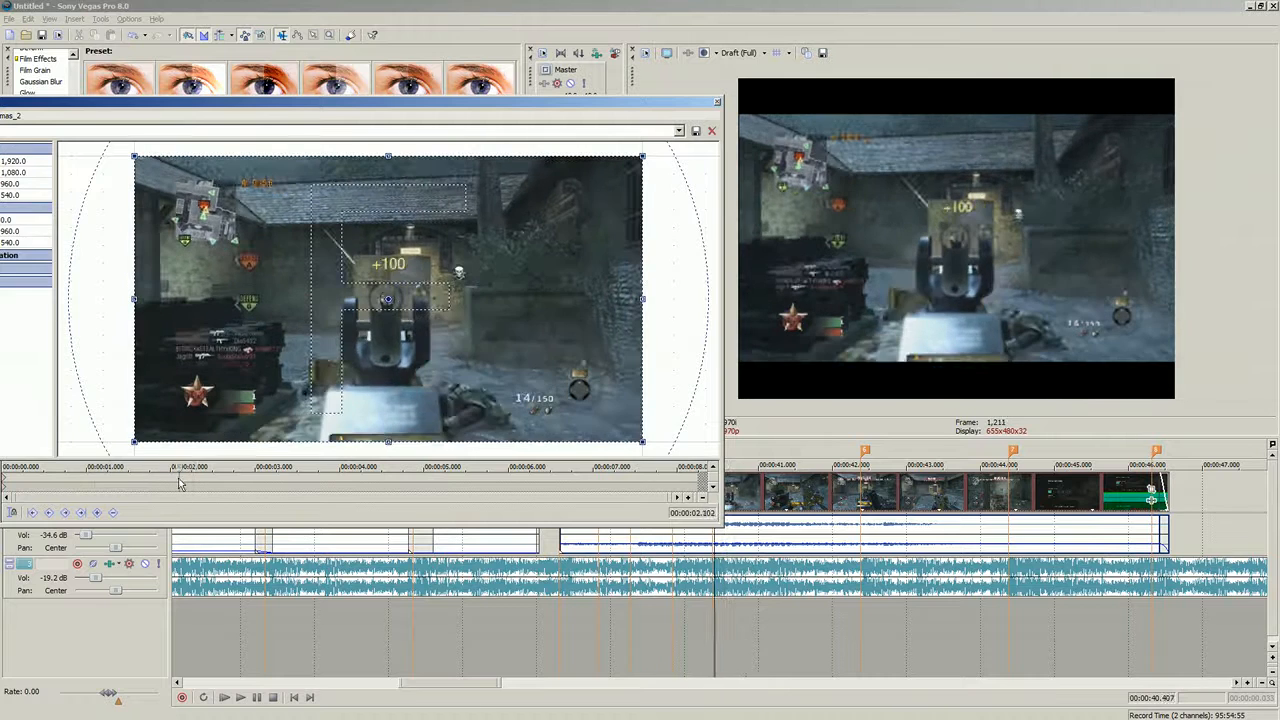